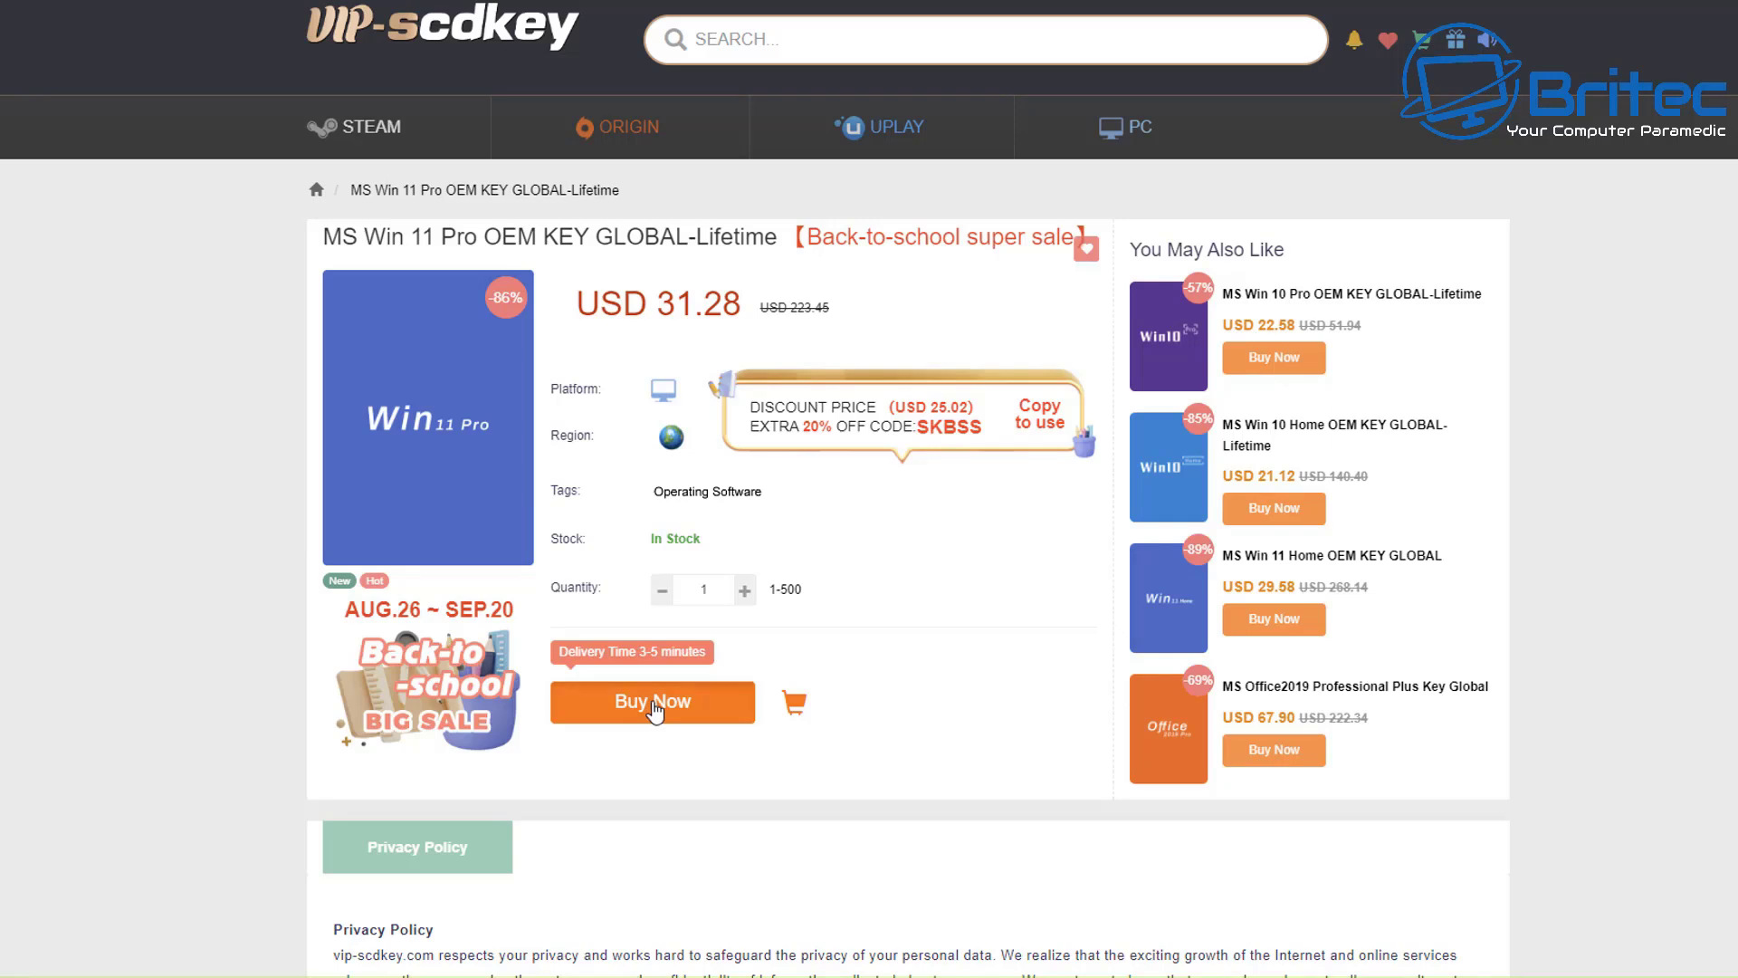
Step: Start buying the MS Win 11 Pro OEM KEY GLOBAL-Lifetime and apply the promotion code BR09 to the order
click(654, 706)
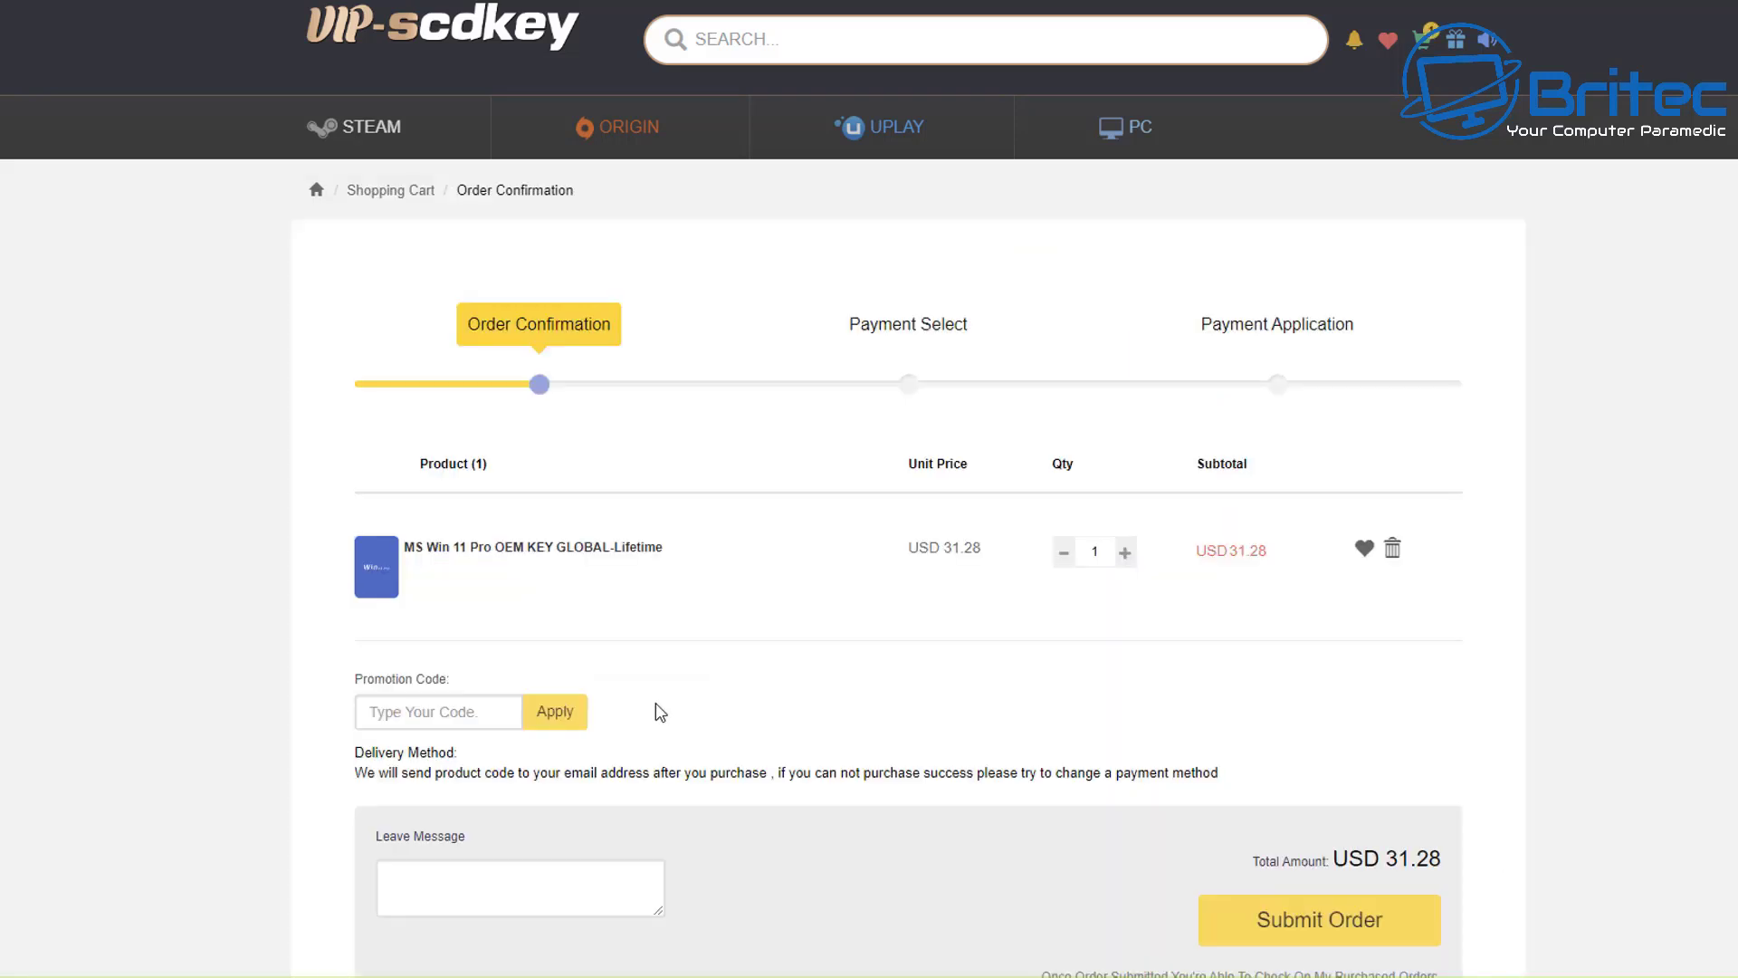
click(512, 711)
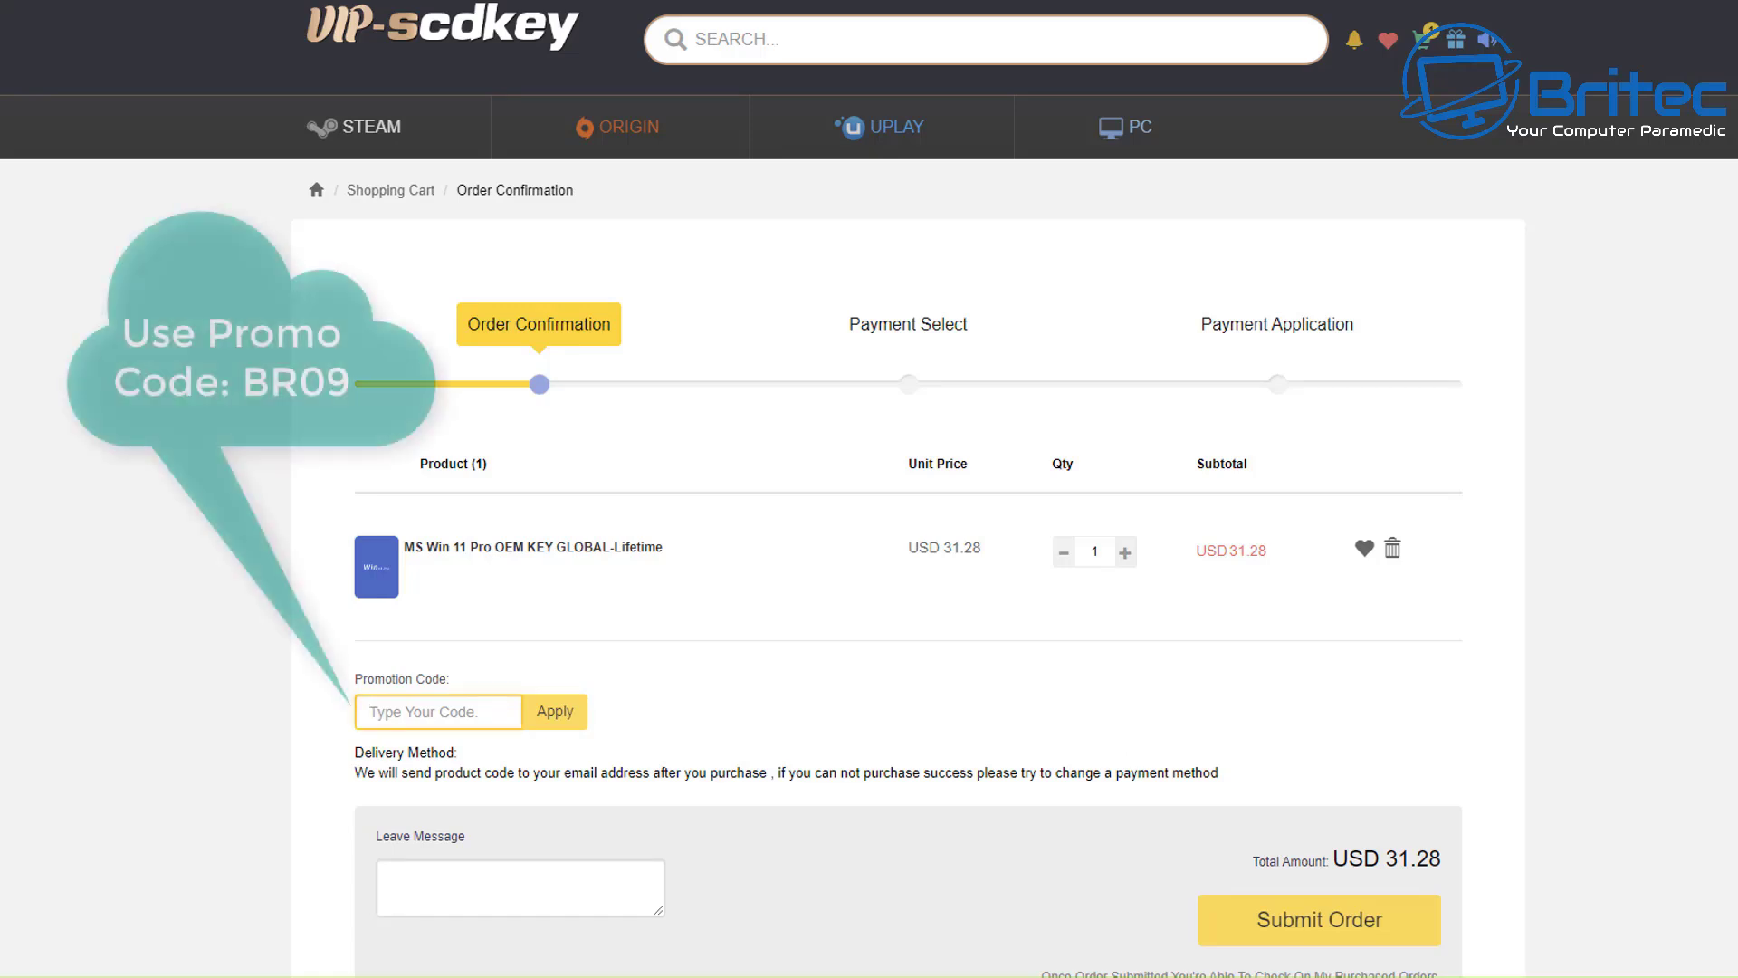
text(BR09)
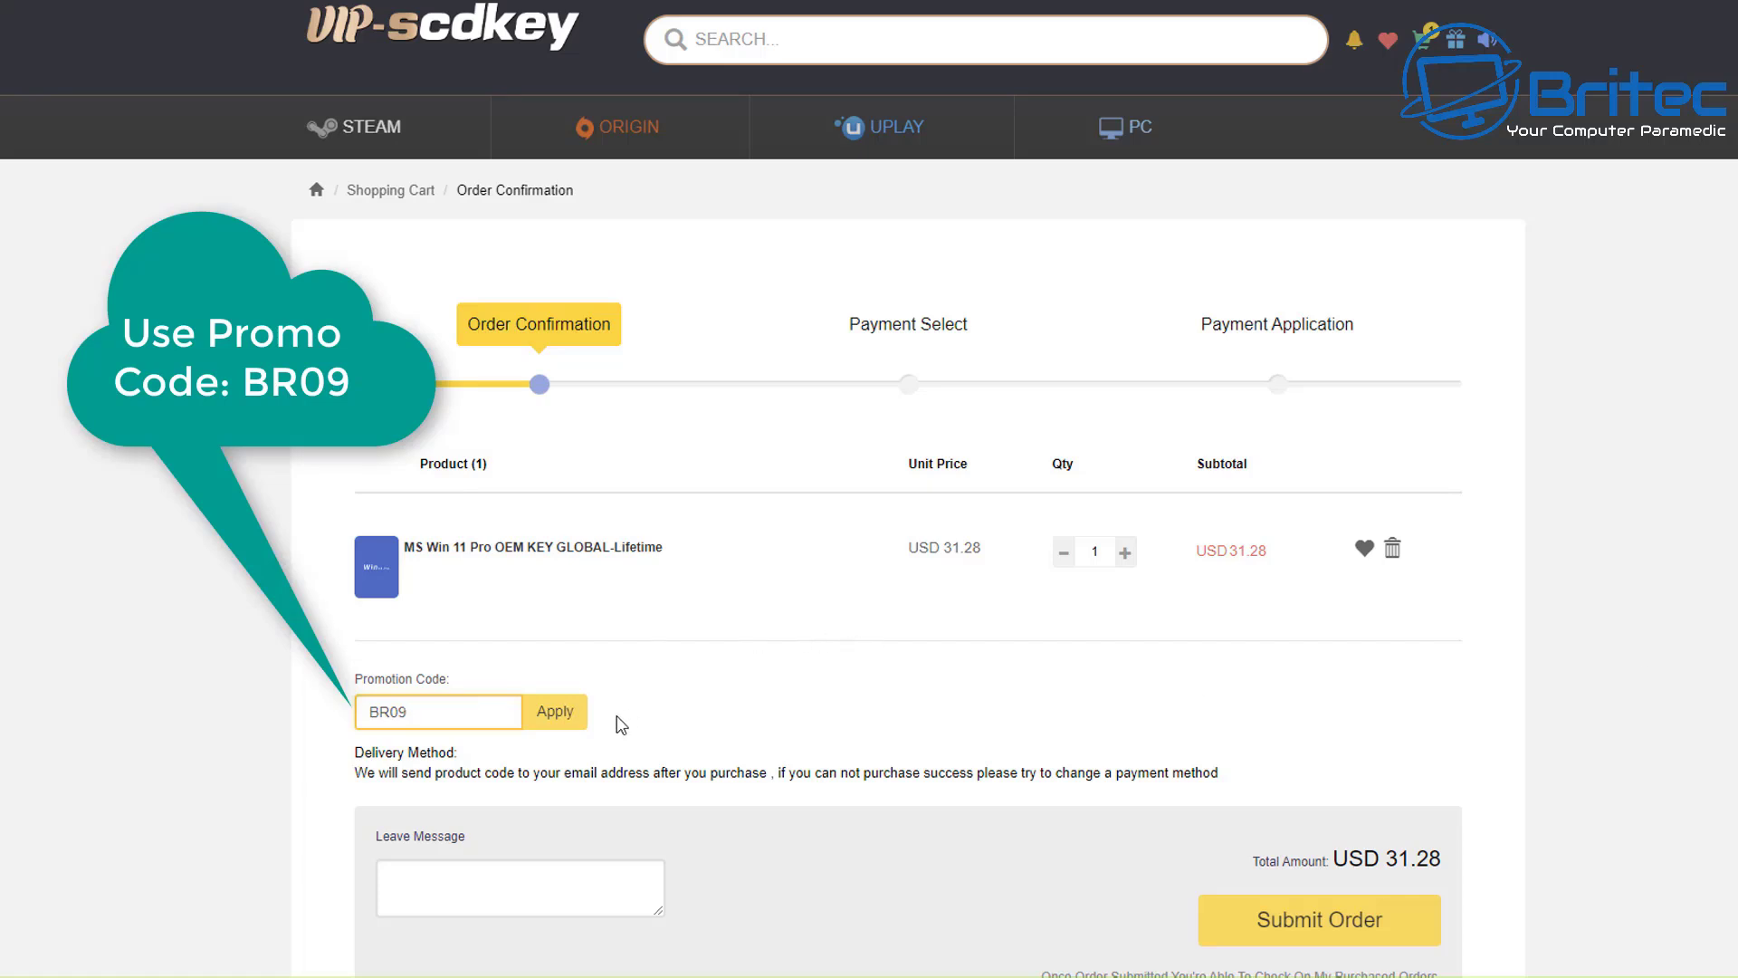
click(554, 716)
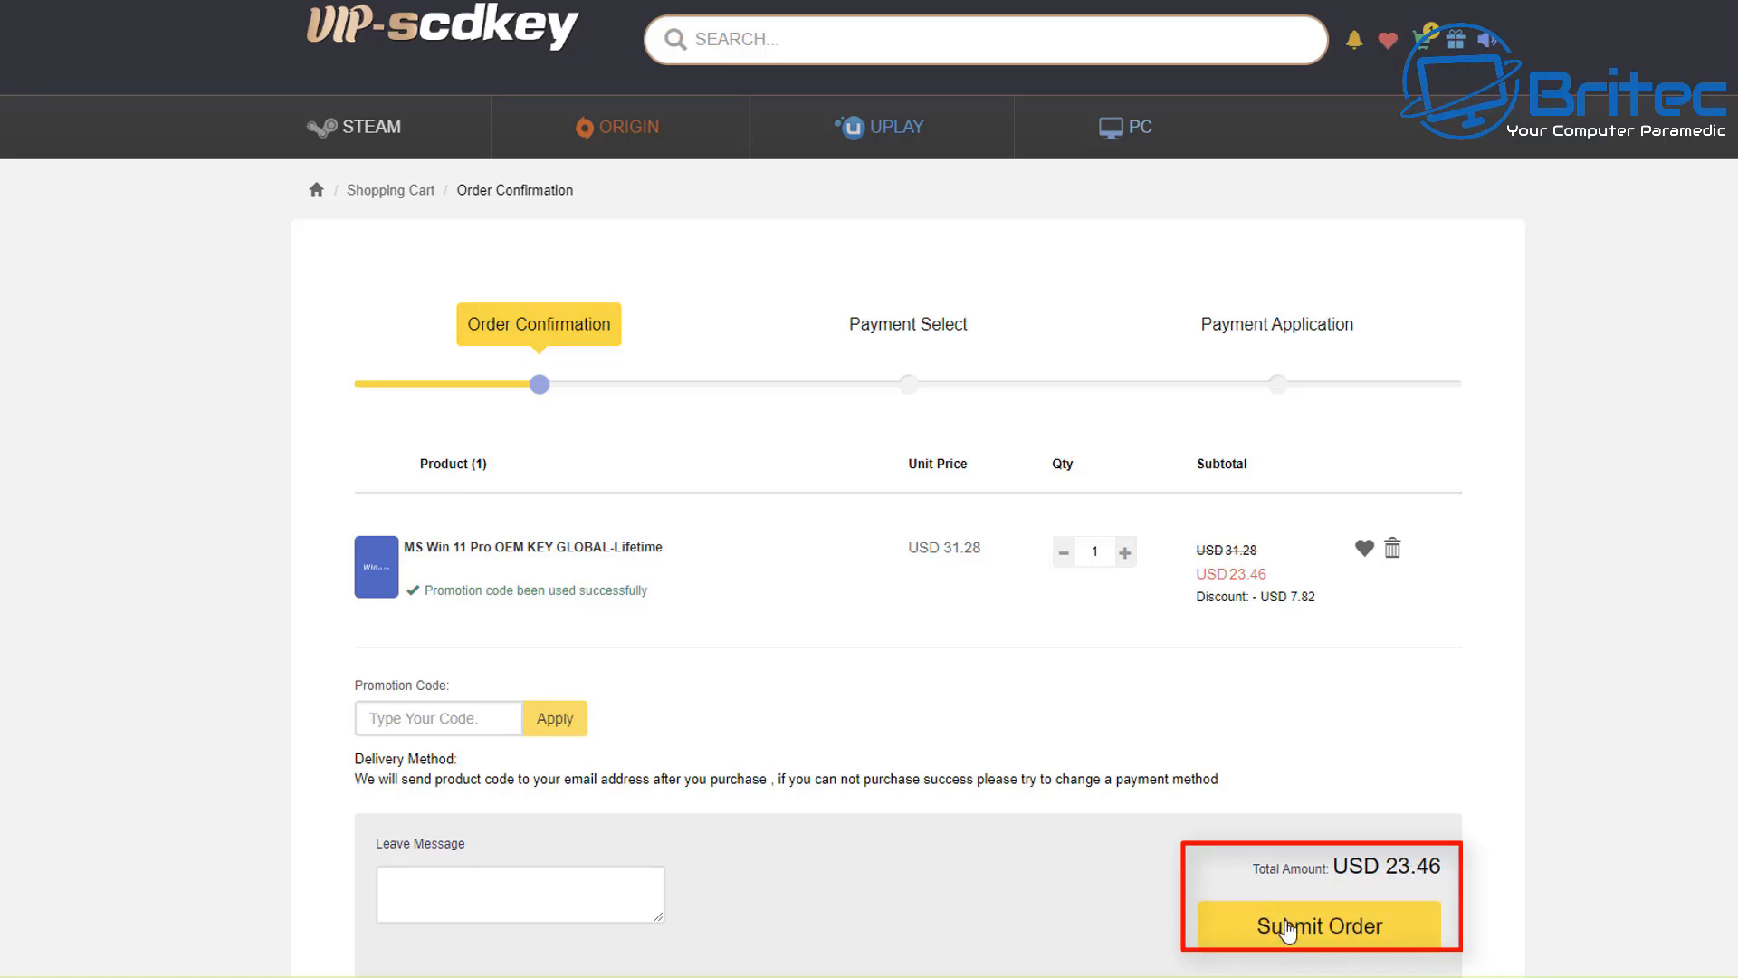
Step: Submit the order with PayPal as the payment method and log in to PayPal
click(1292, 929)
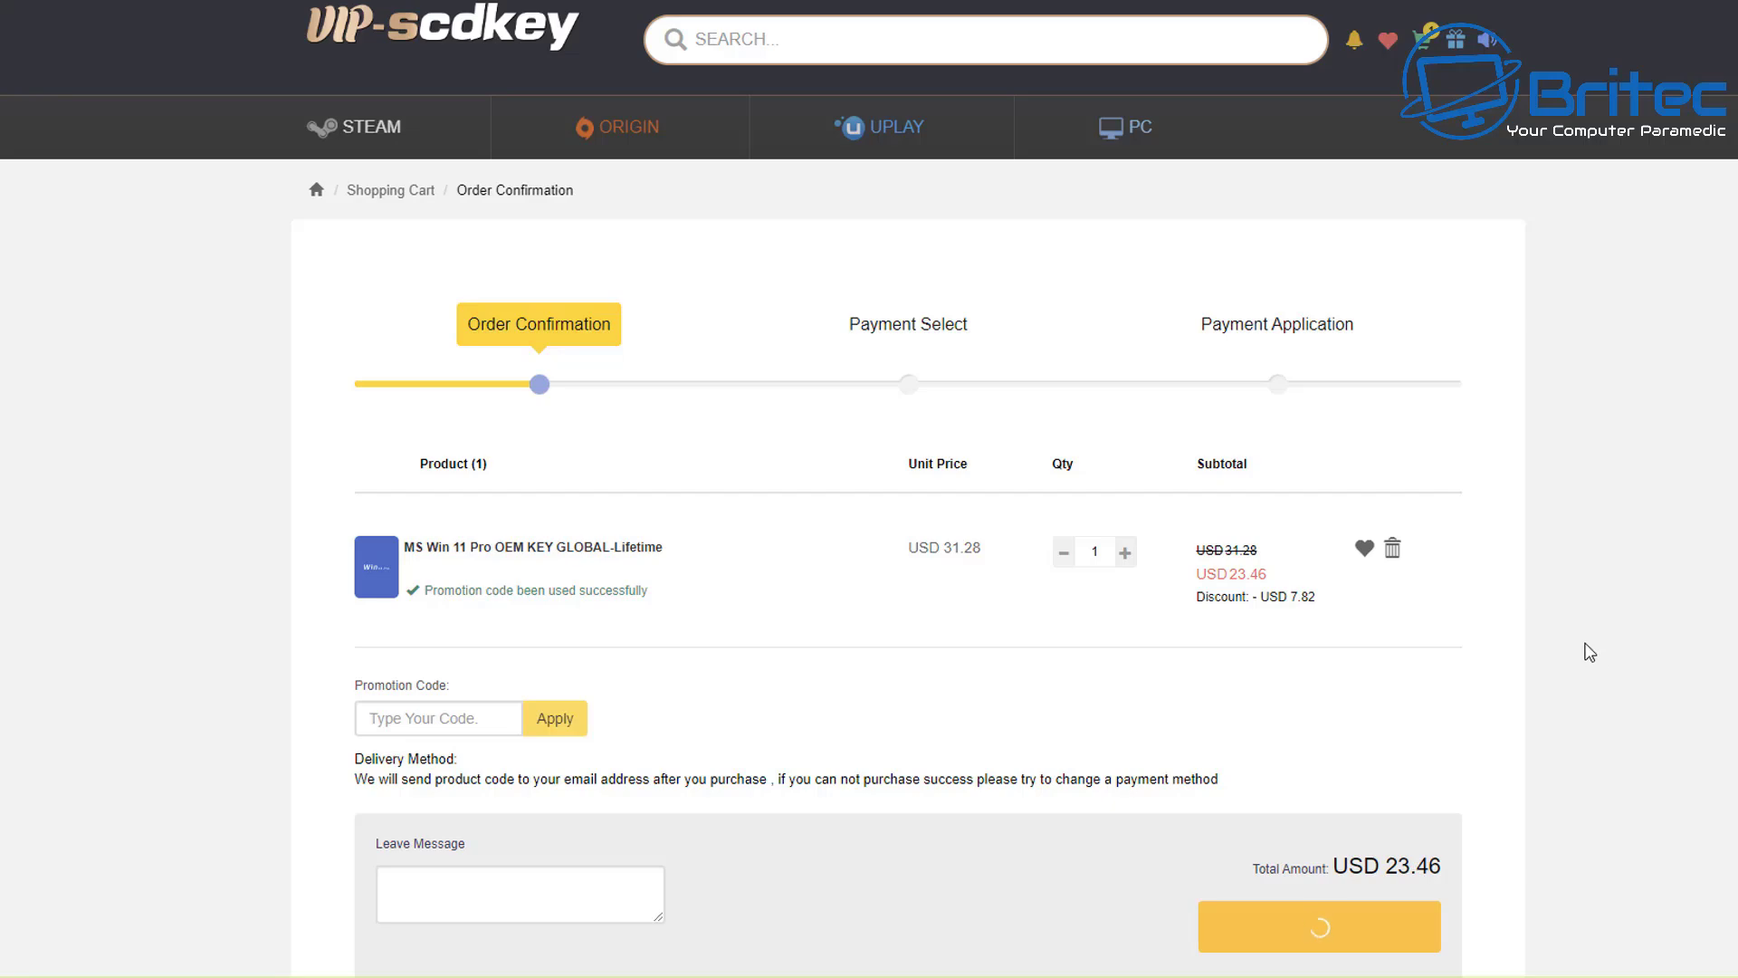
click(992, 552)
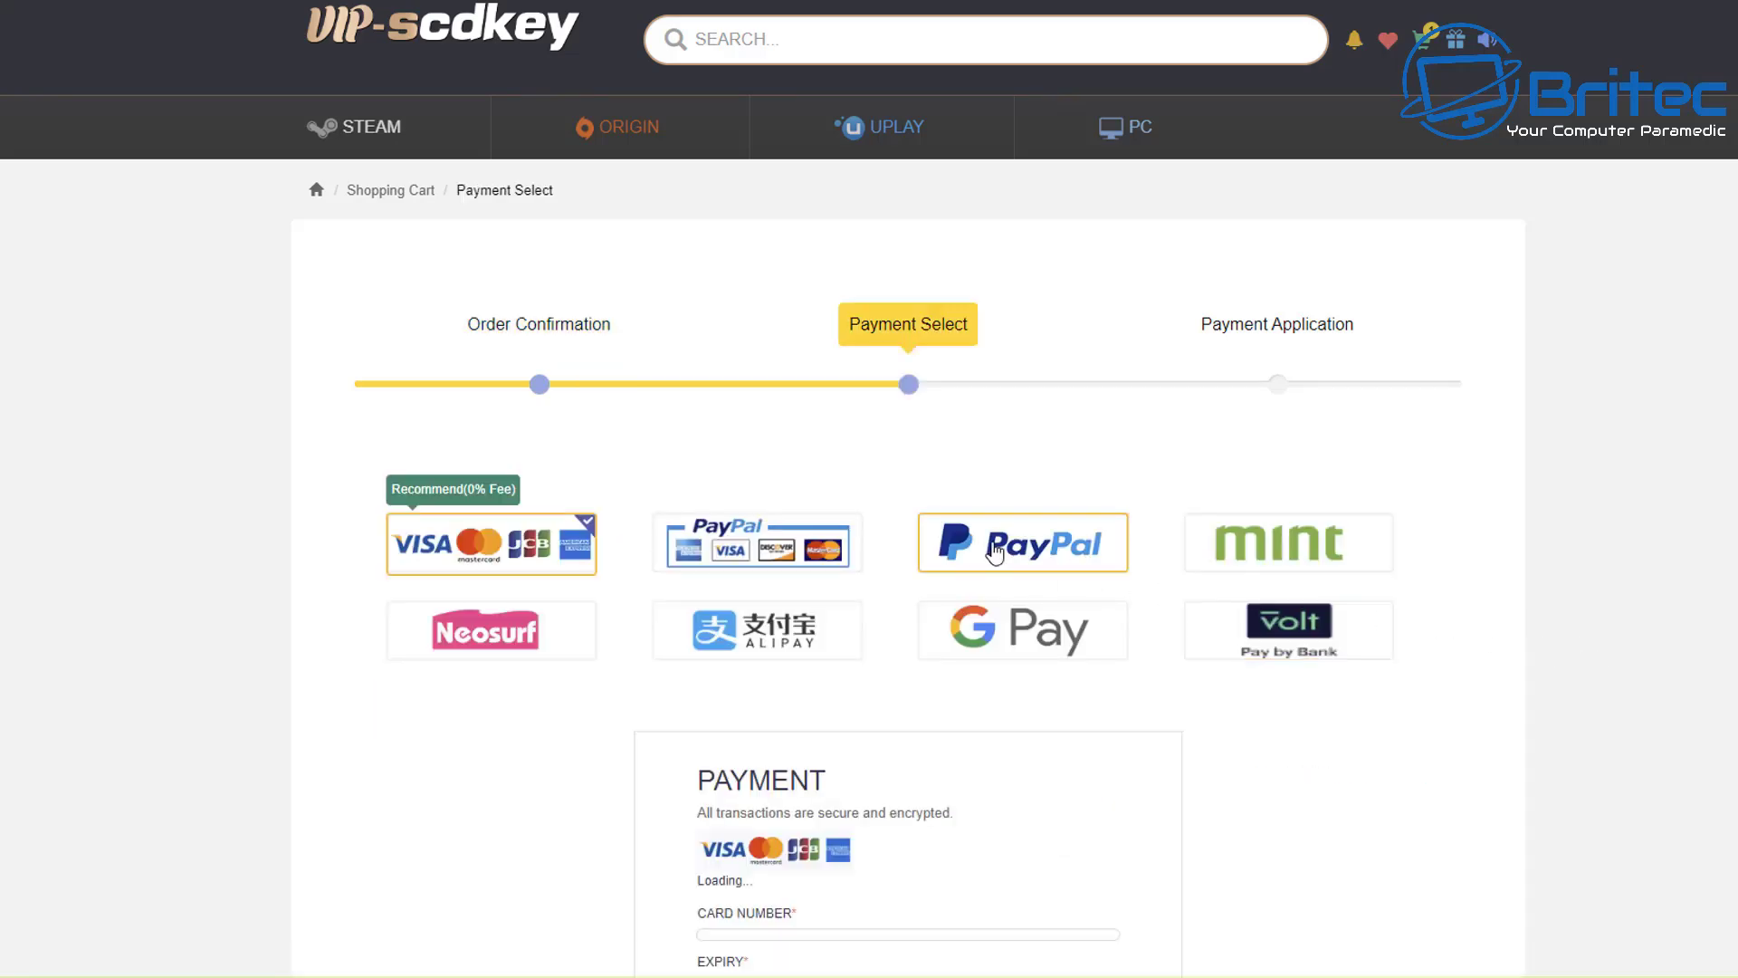
click(1355, 864)
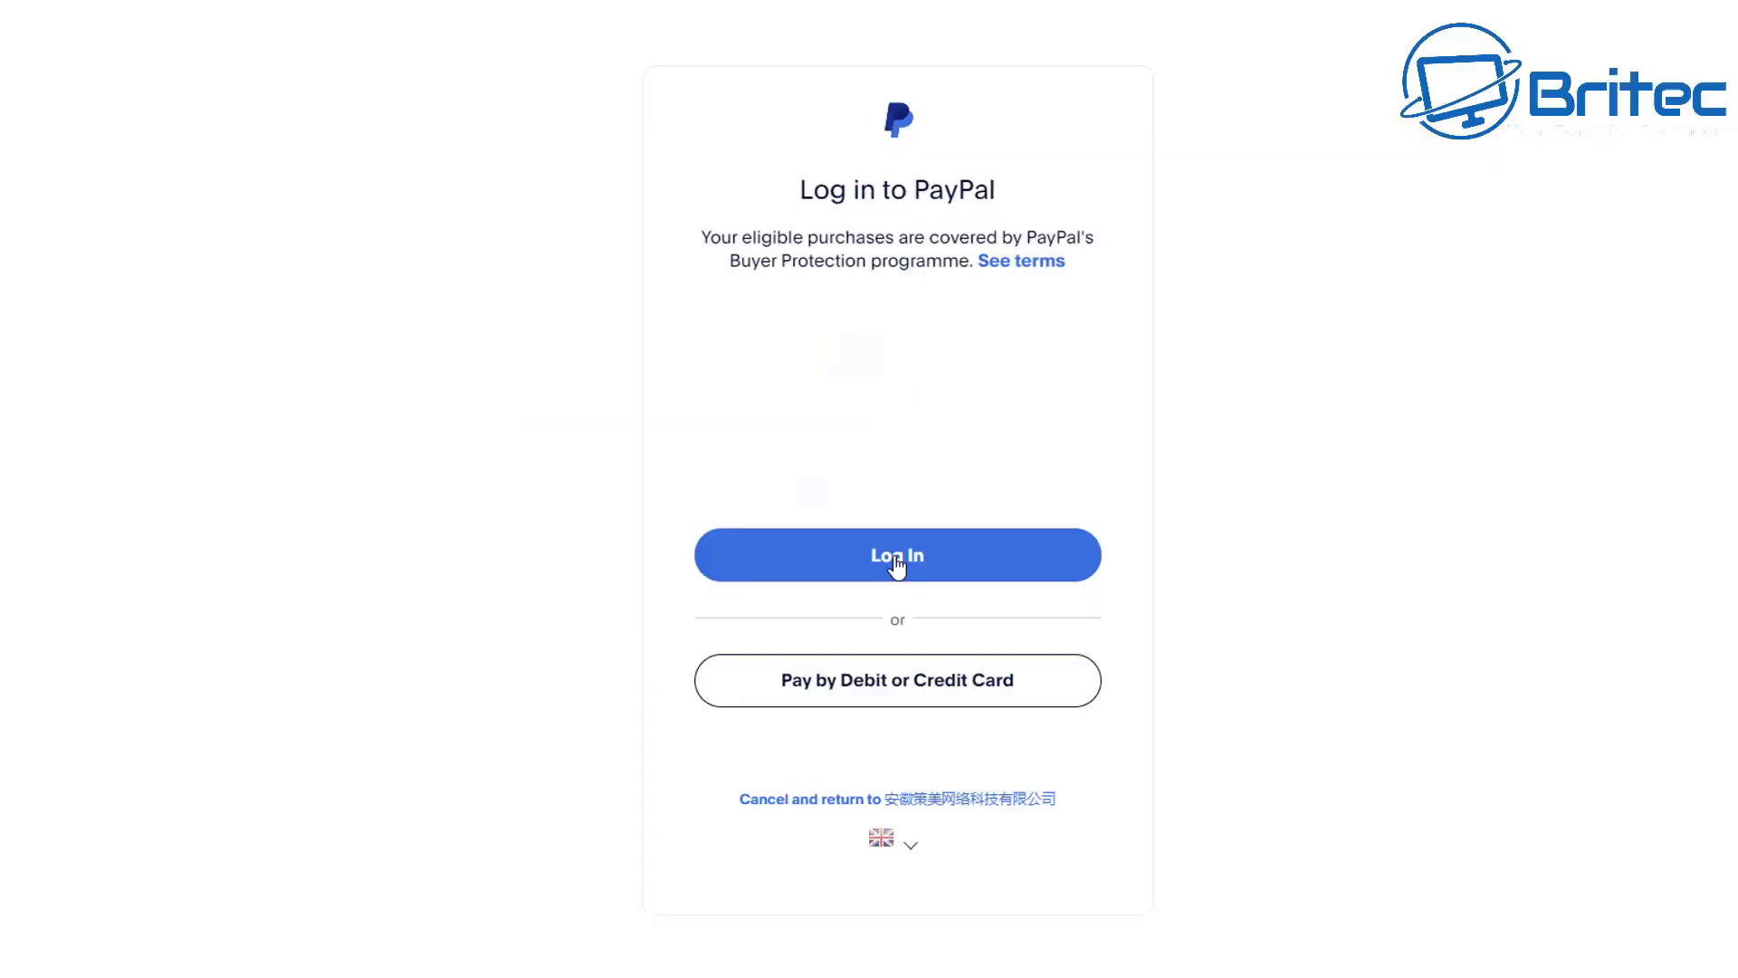
click(896, 563)
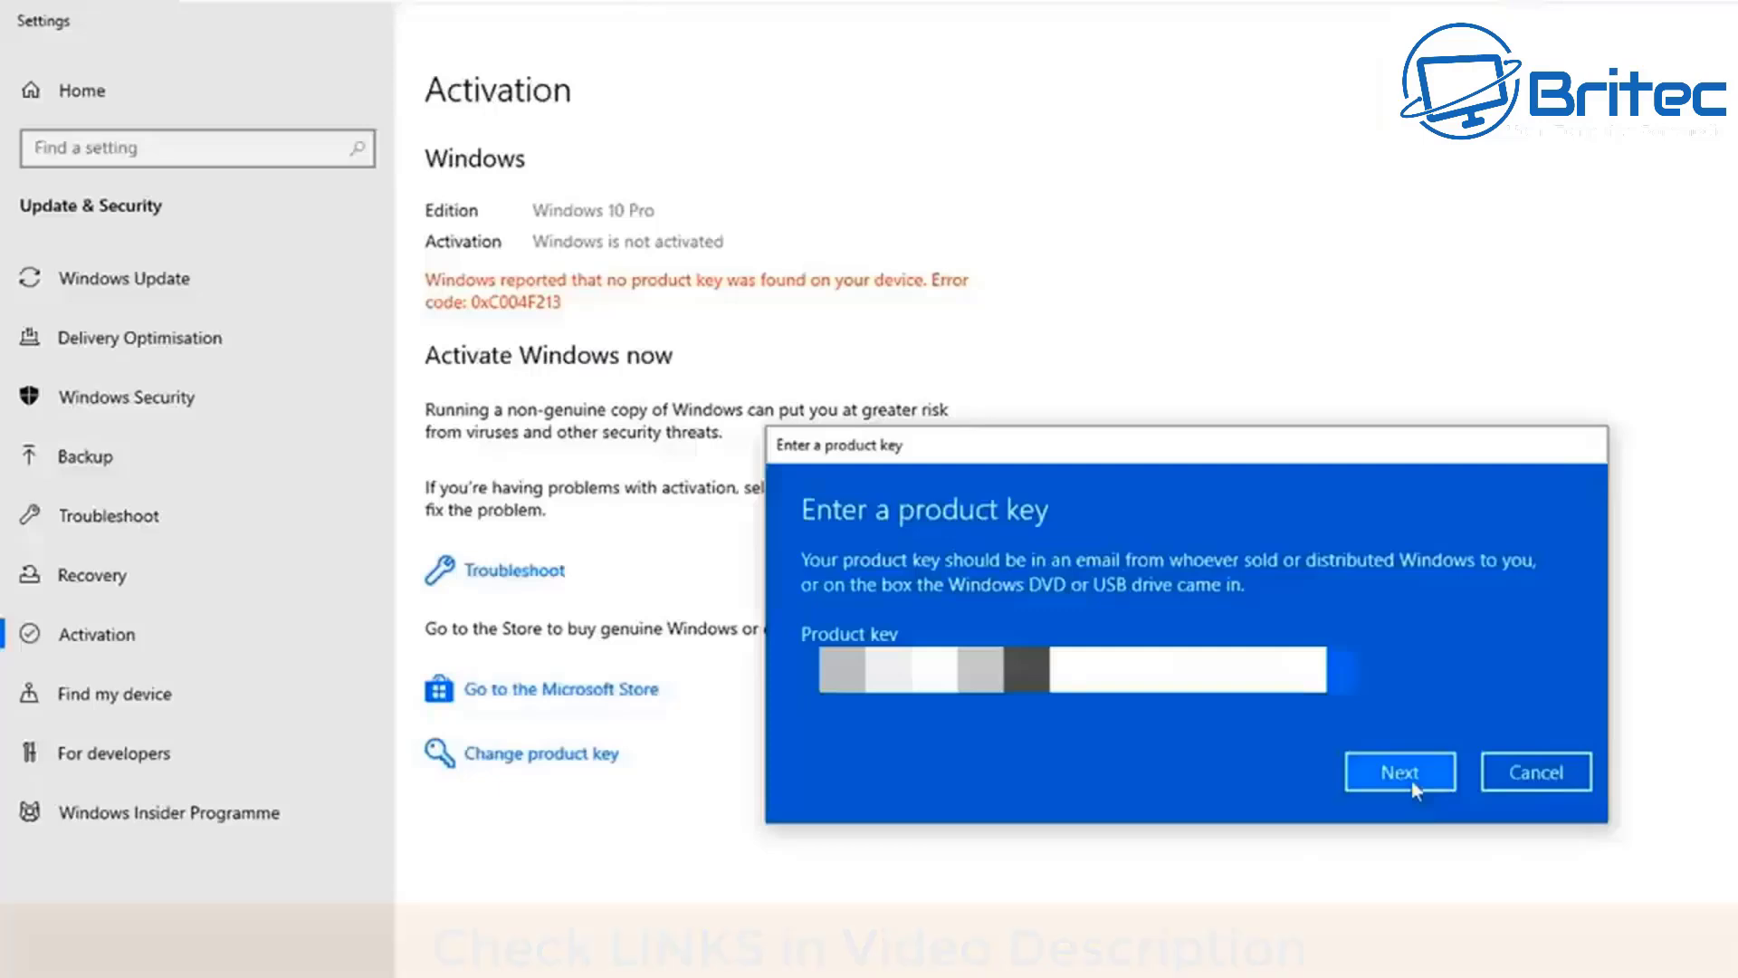
Step: Submit the purchased product key in the Windows activation settings and activate Windows
click(1411, 780)
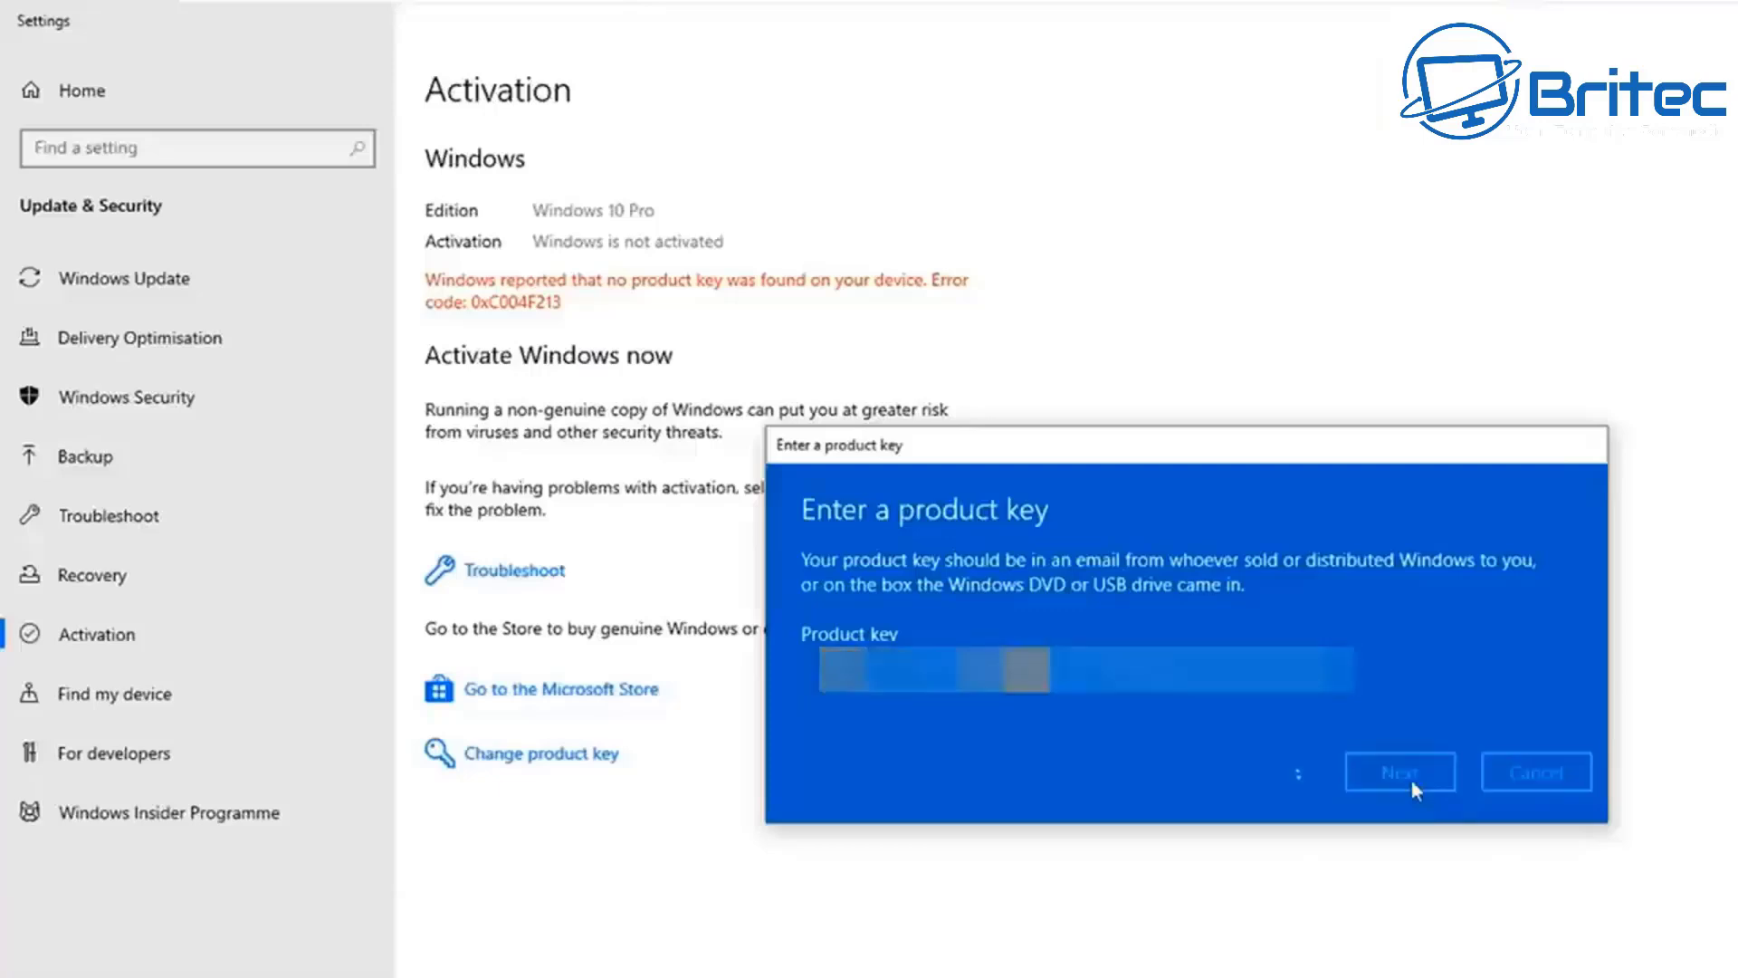
click(1407, 712)
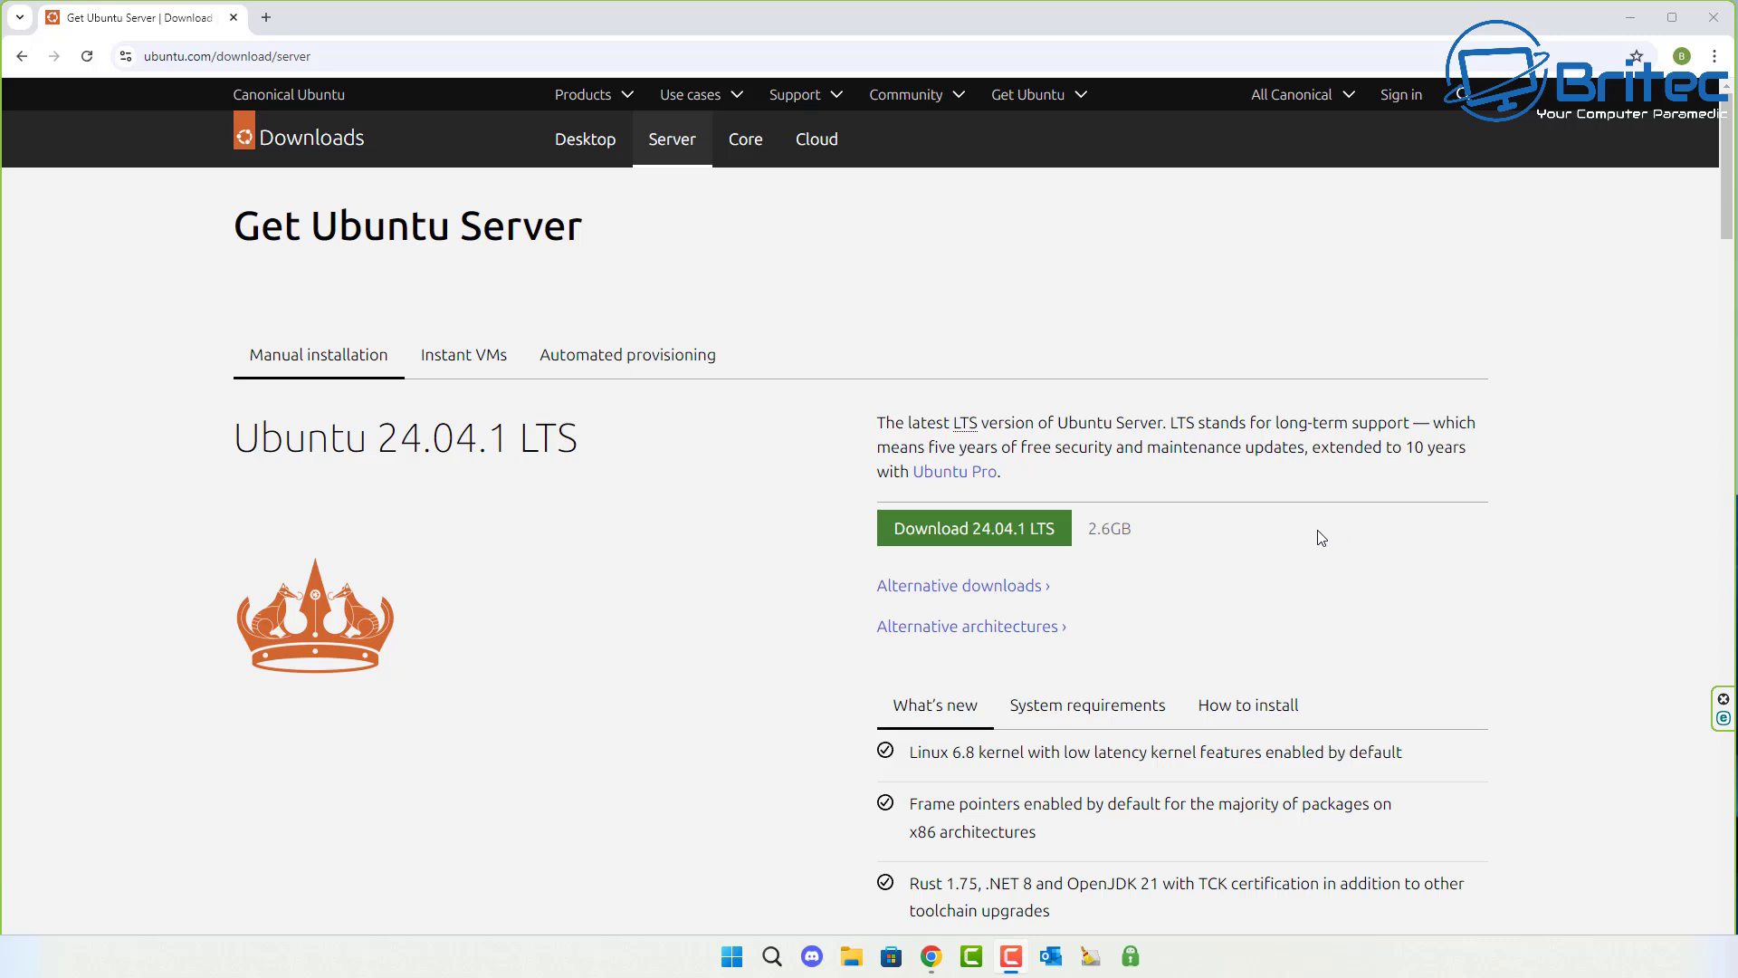
Step: Download the Ubuntu Server 24.04.1 LTS image and the balenaEtcher installer for Windows (x86|x64)
click(1021, 540)
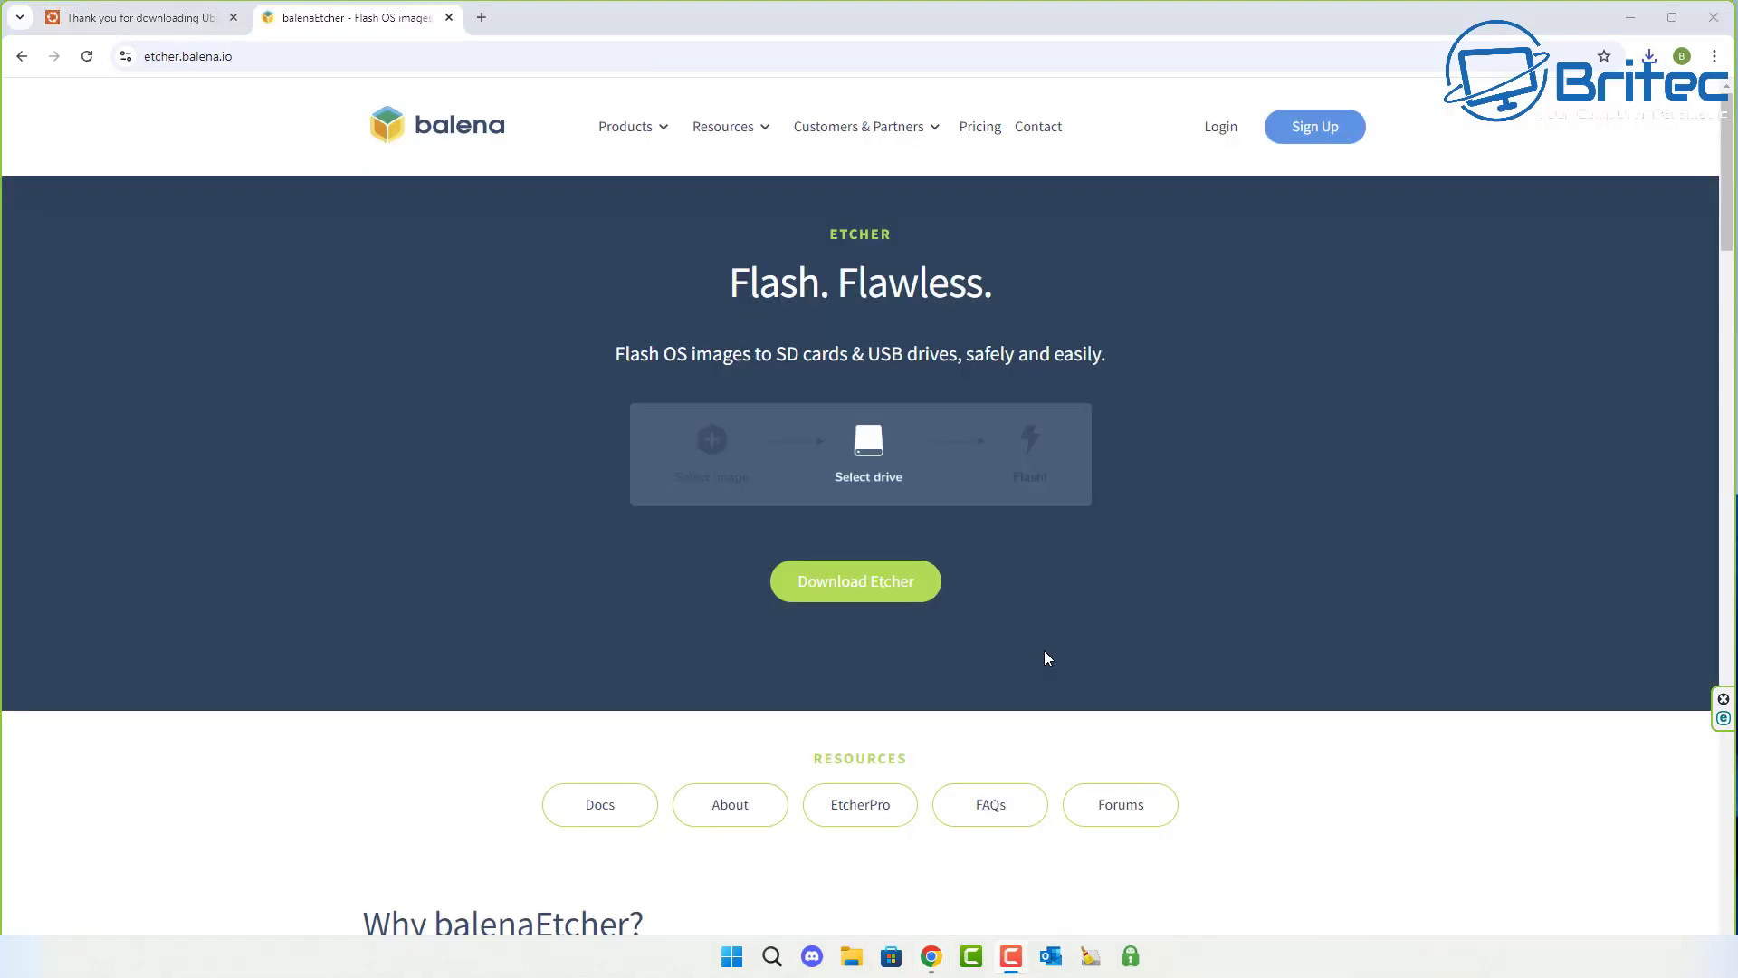
click(914, 590)
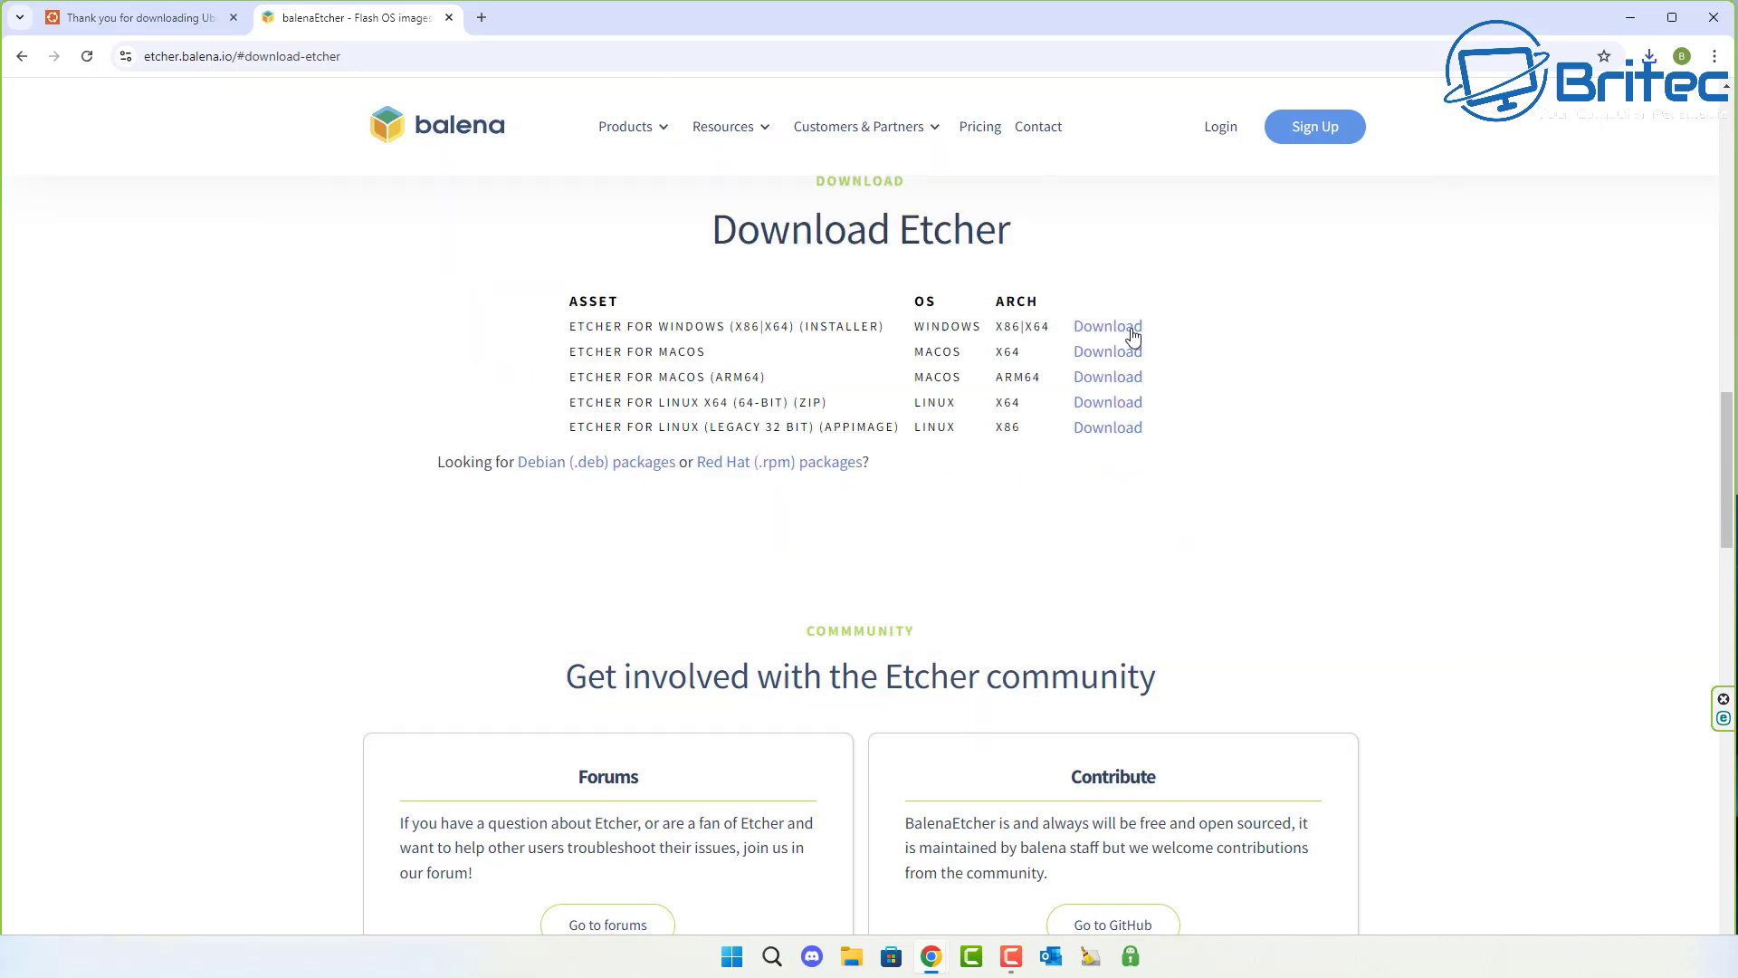
click(1133, 336)
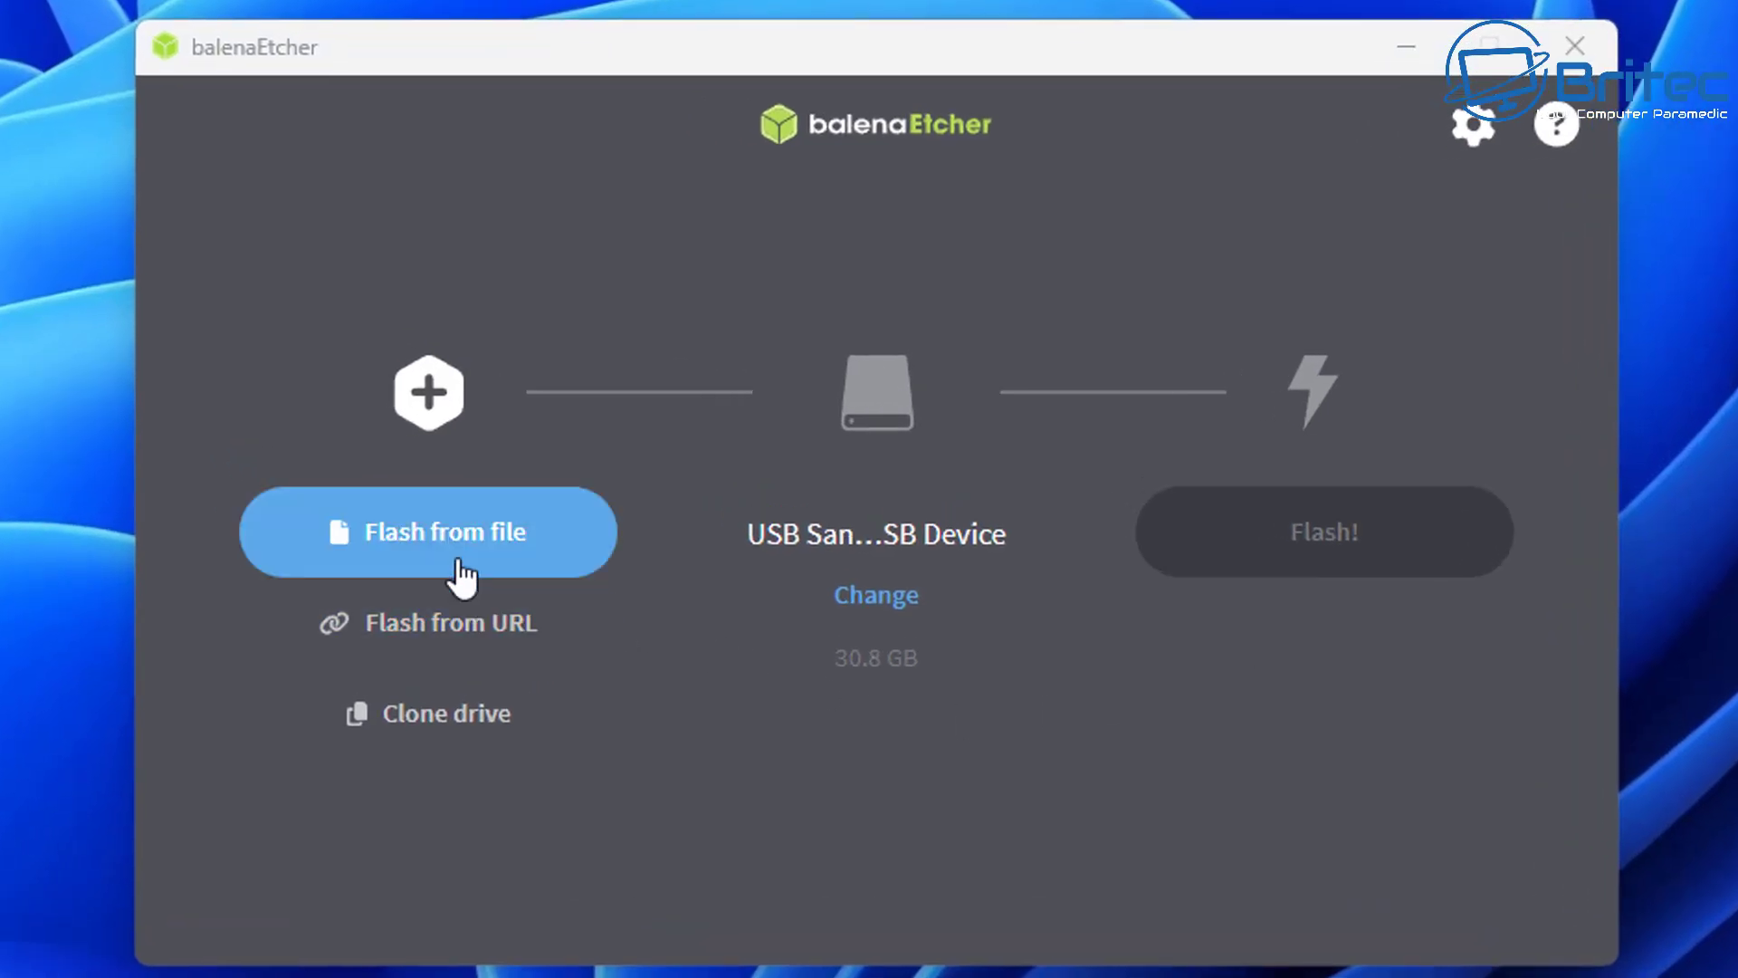
Step: Flash ubuntu-24.04.1-live-server-amd64.iso onto the USB SanDisk 3.2Gen1 drive (E:) with balenaEtcher
click(462, 572)
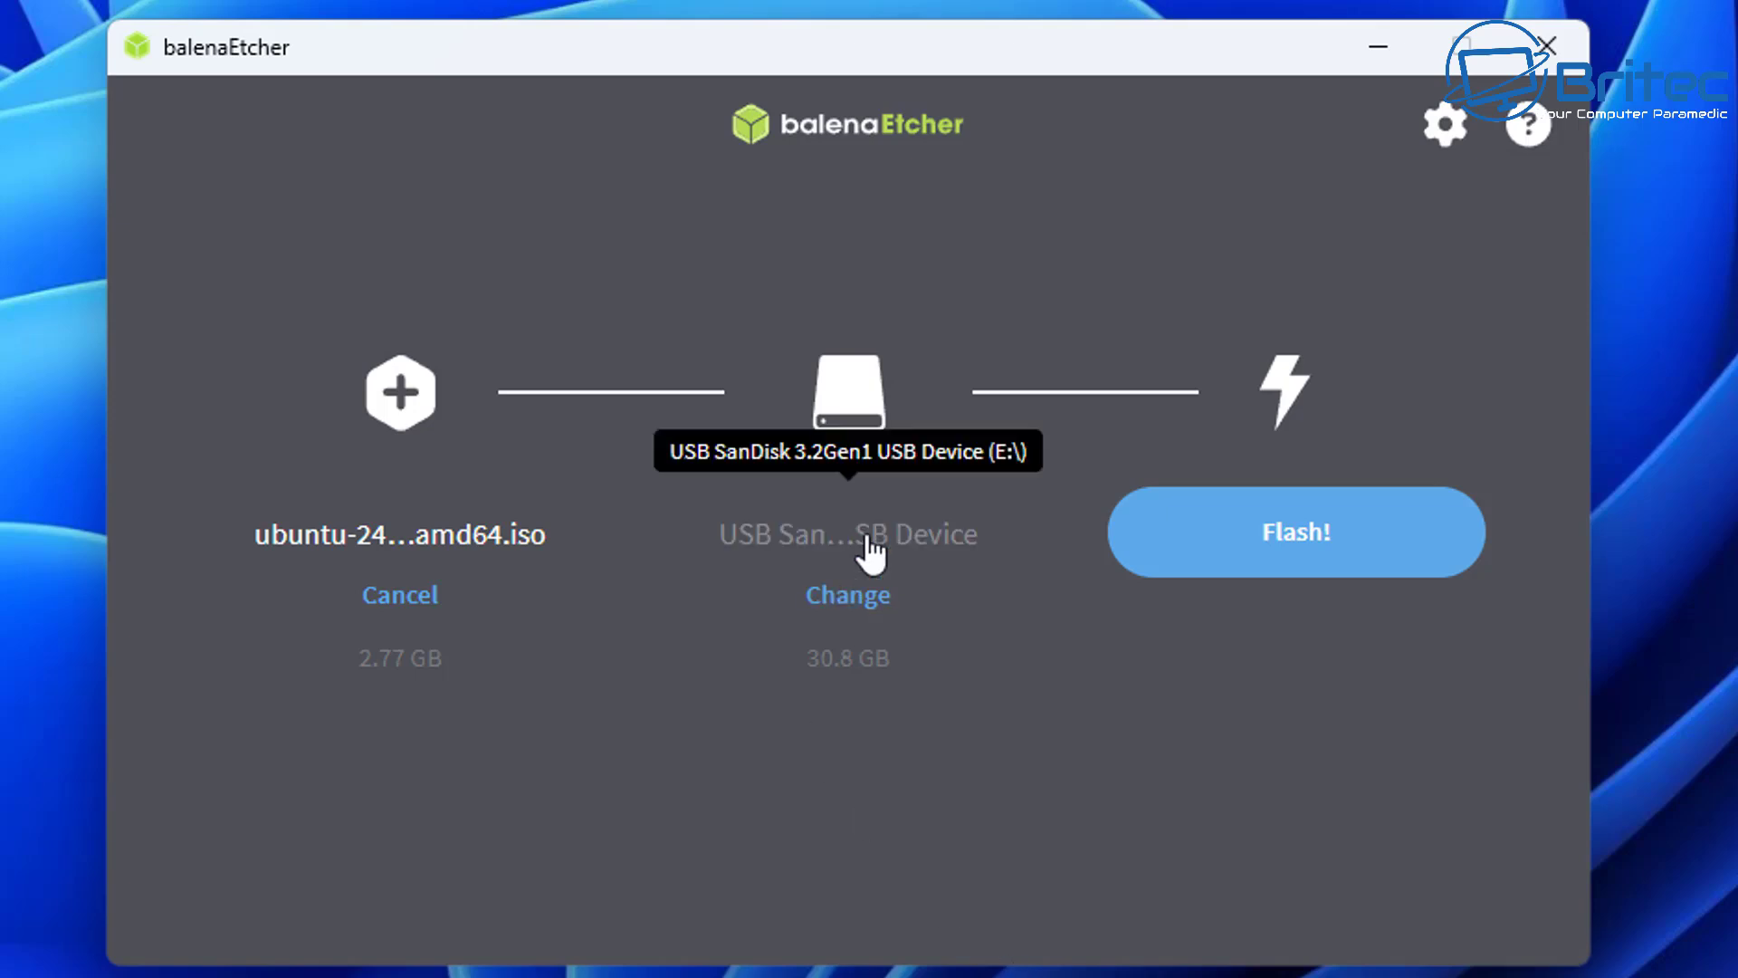
click(883, 597)
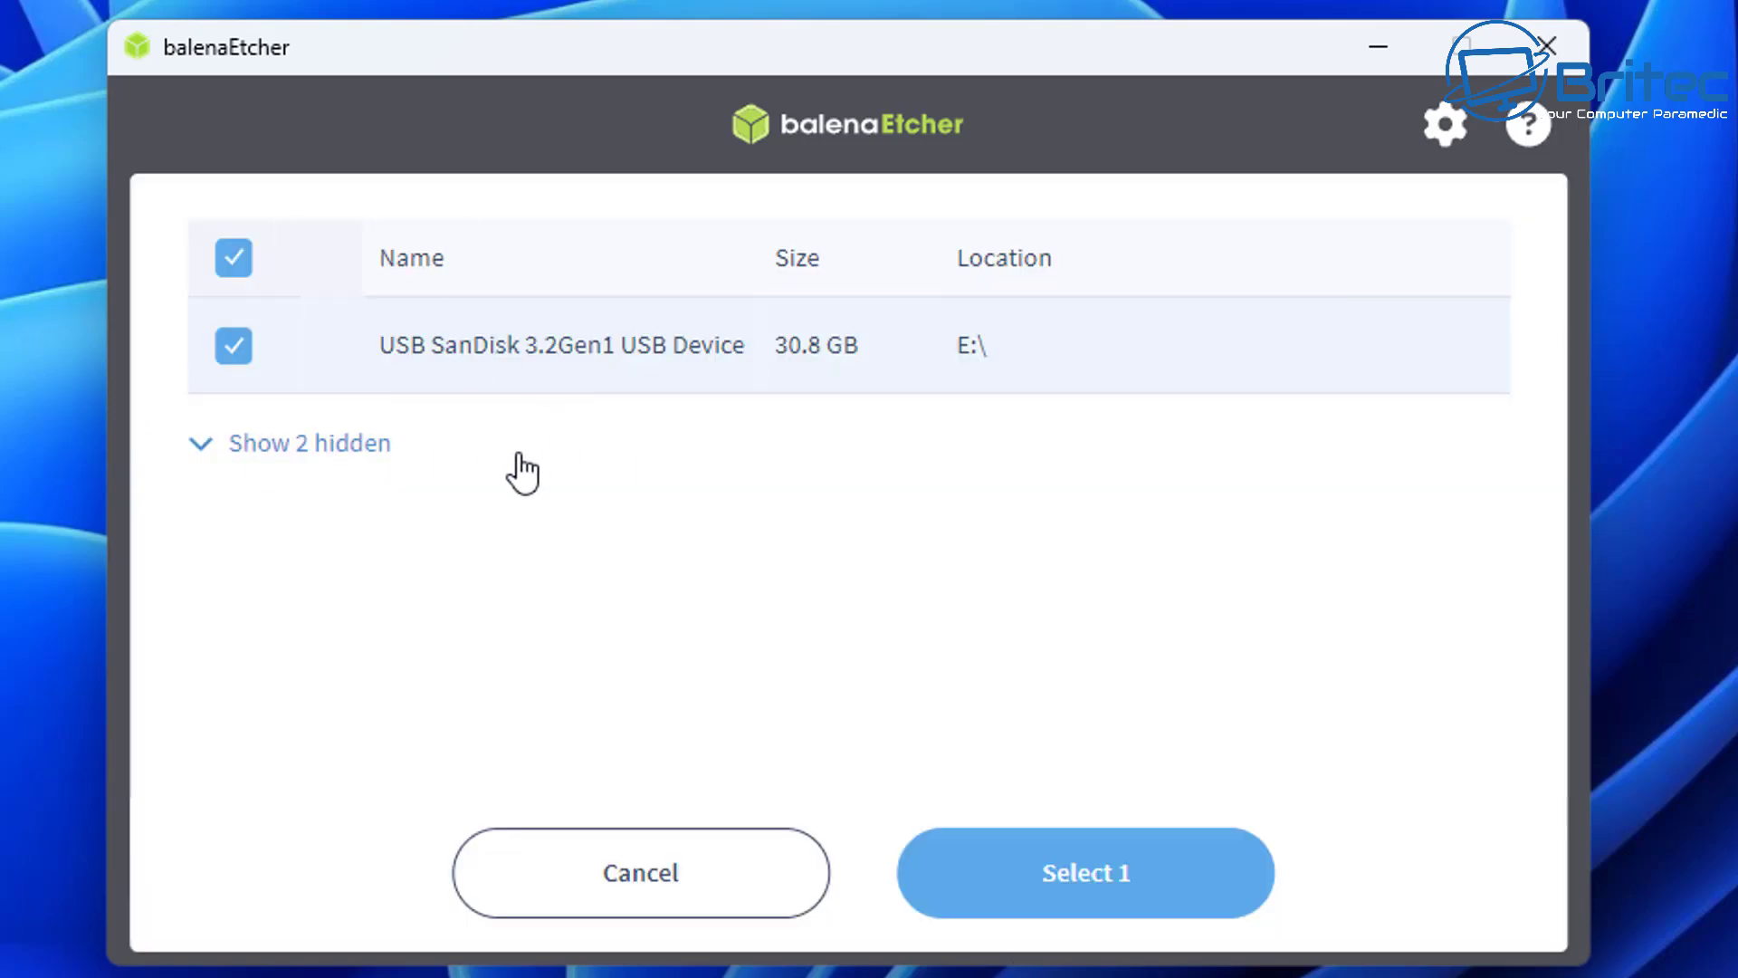
click(1123, 884)
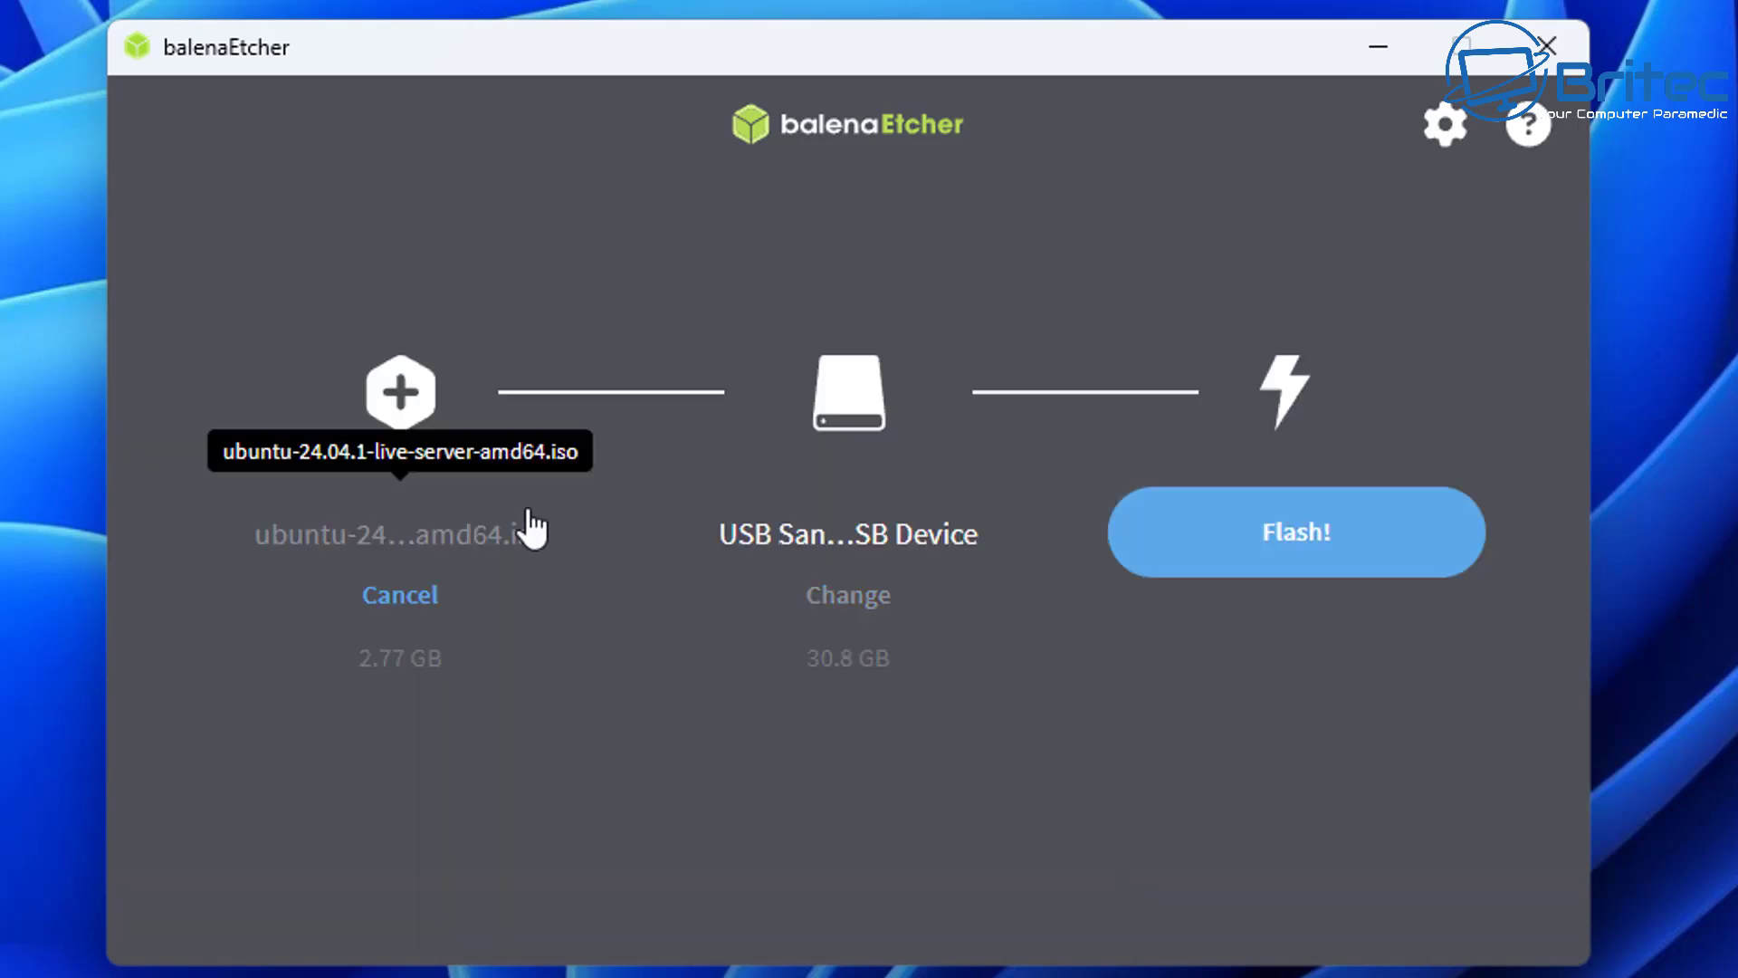
click(1305, 534)
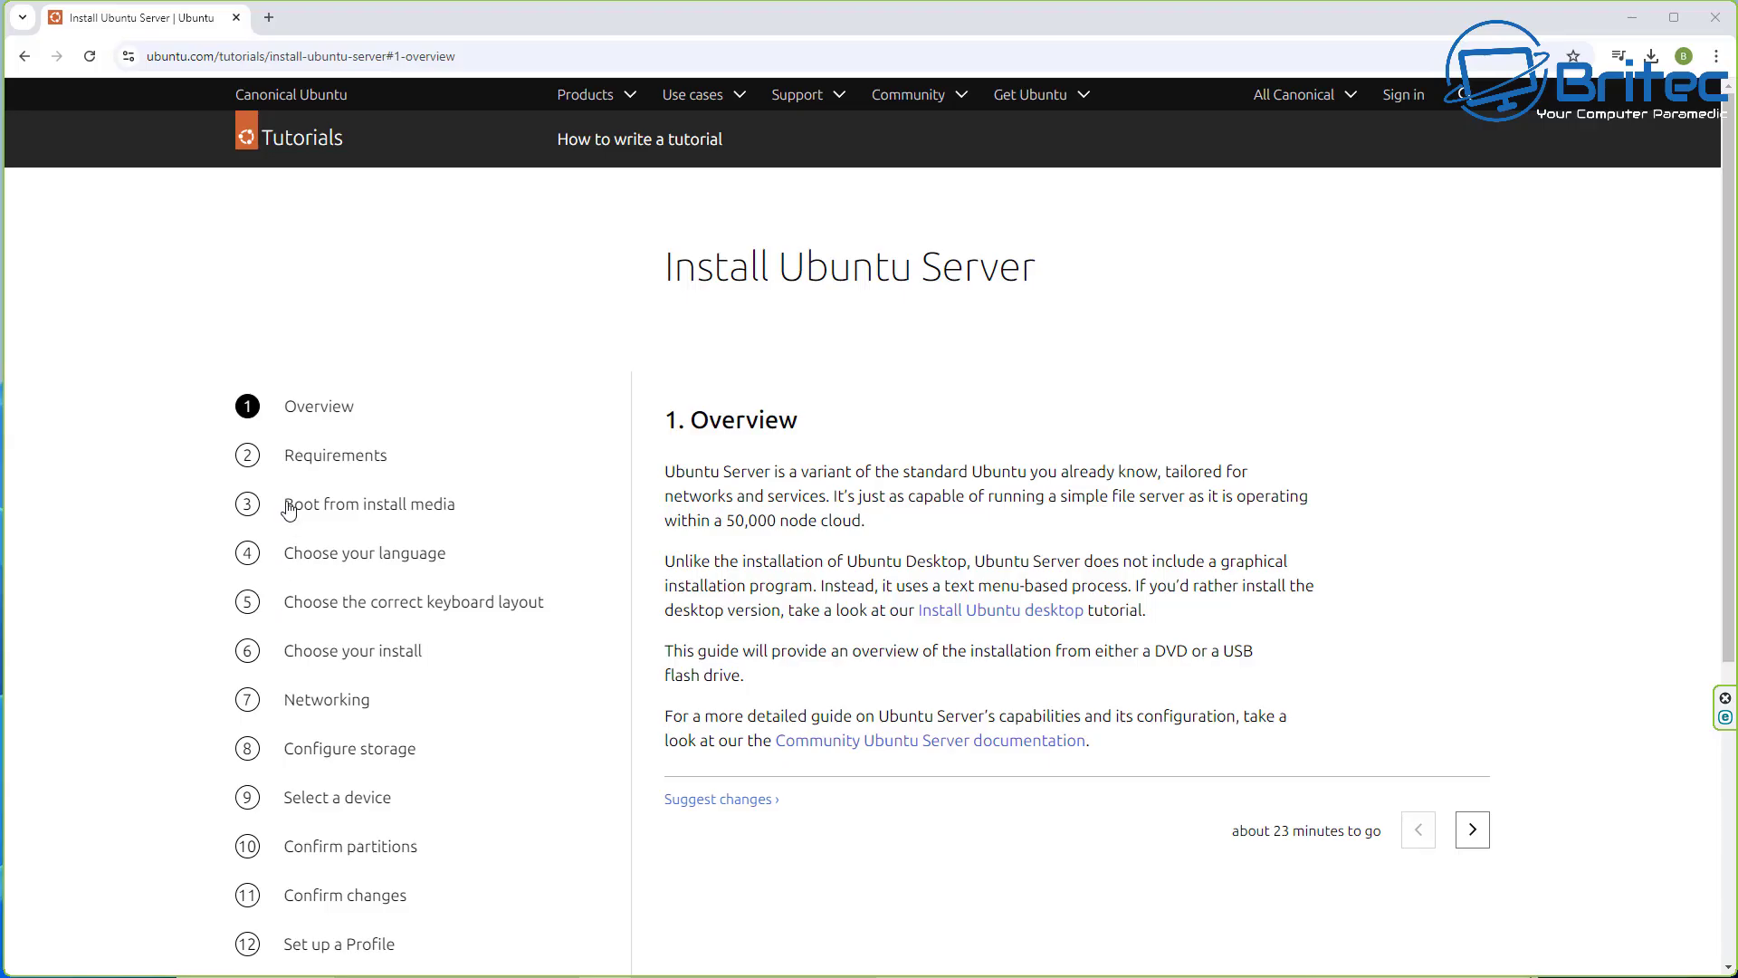
Step: Review the Install Ubuntu Server tutorial from the requirements through boot media, language, keyboard, networking and storage to device selection
click(306, 461)
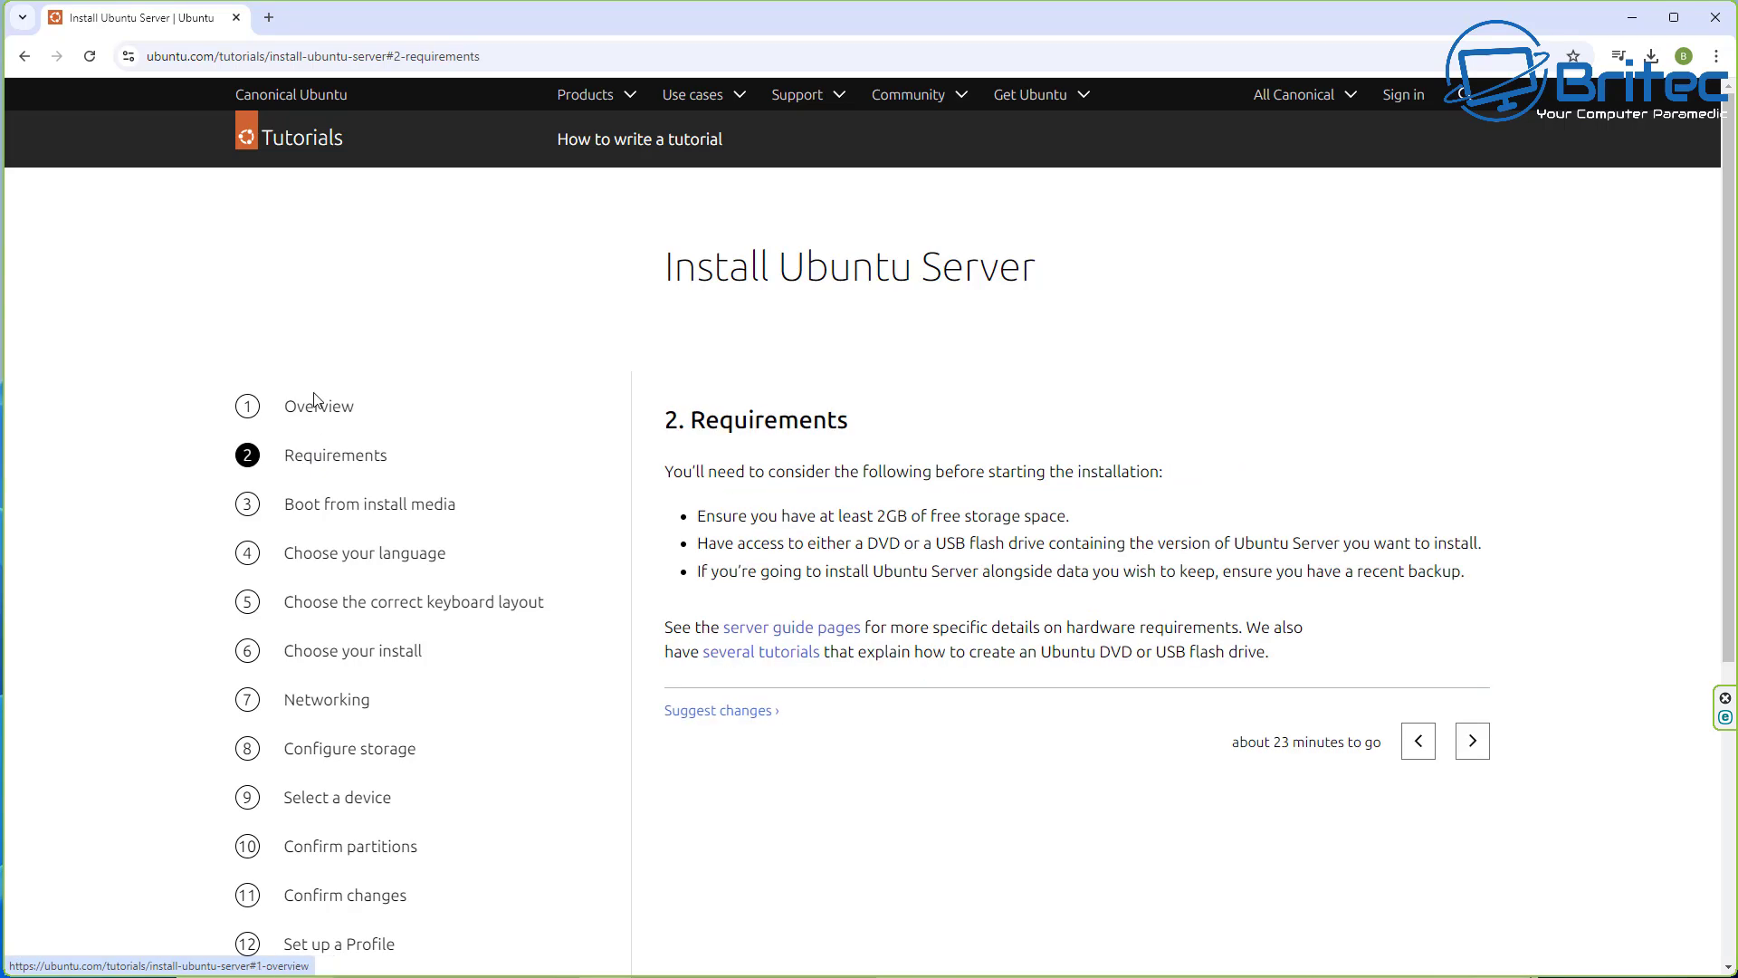
click(309, 516)
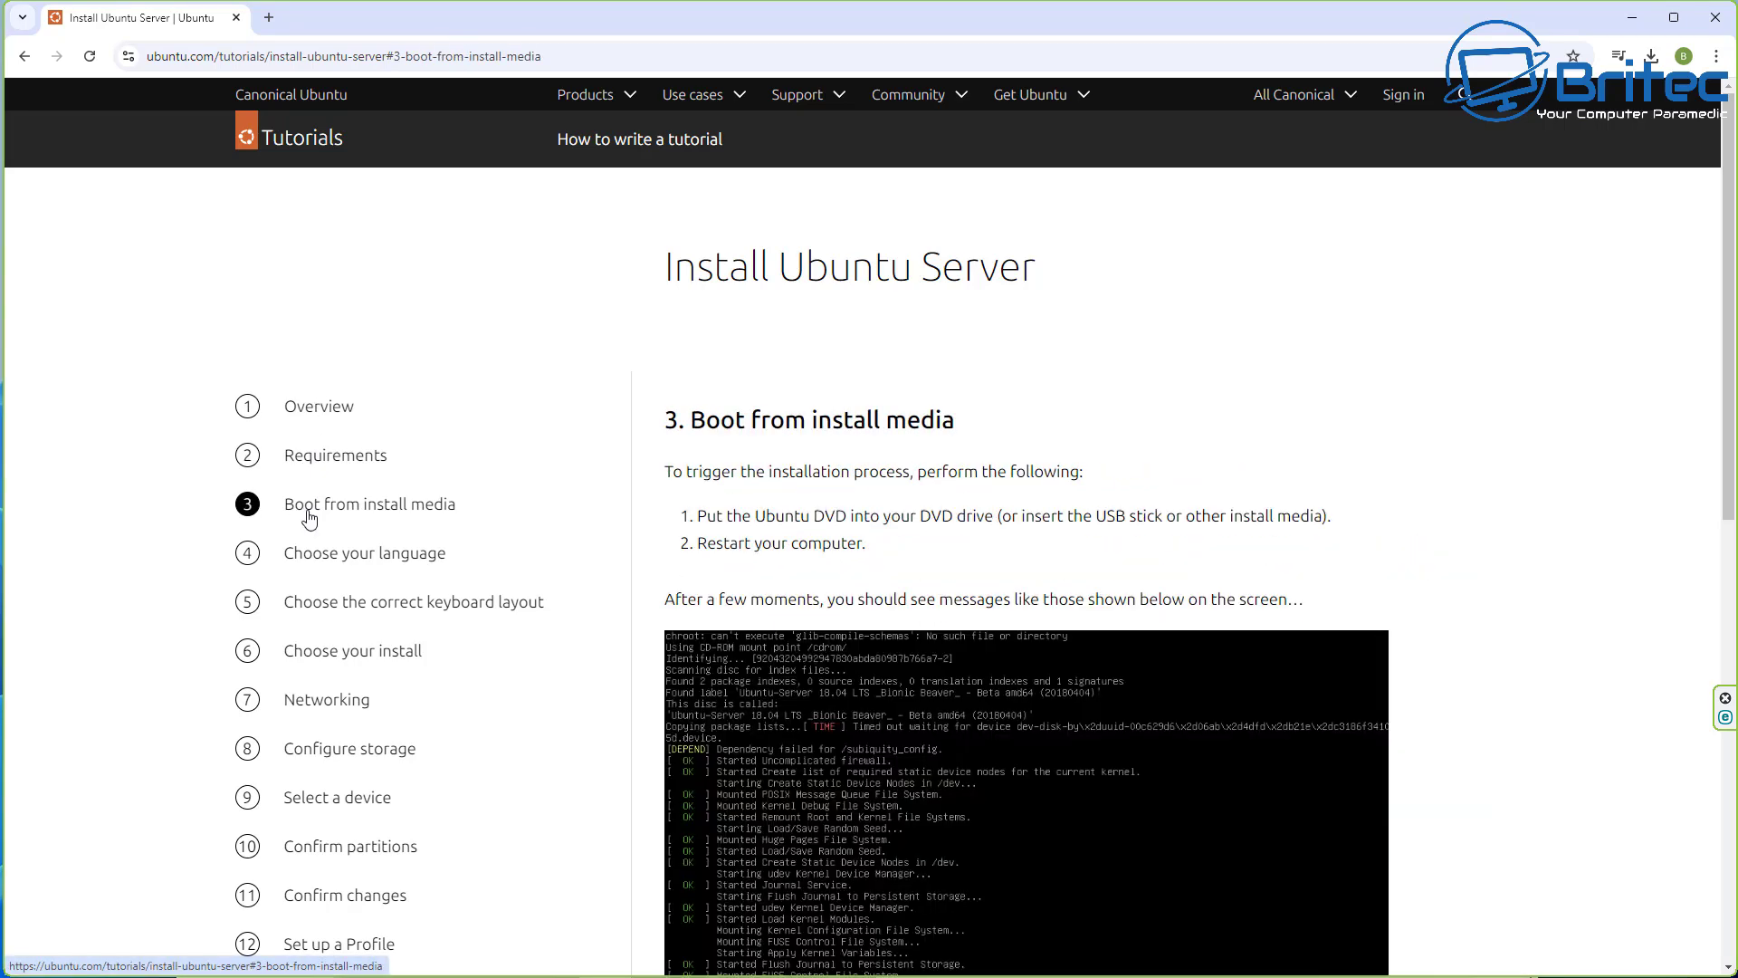
scroll(764, 636, down, 2)
scroll(765, 636, down, 1)
click(341, 280)
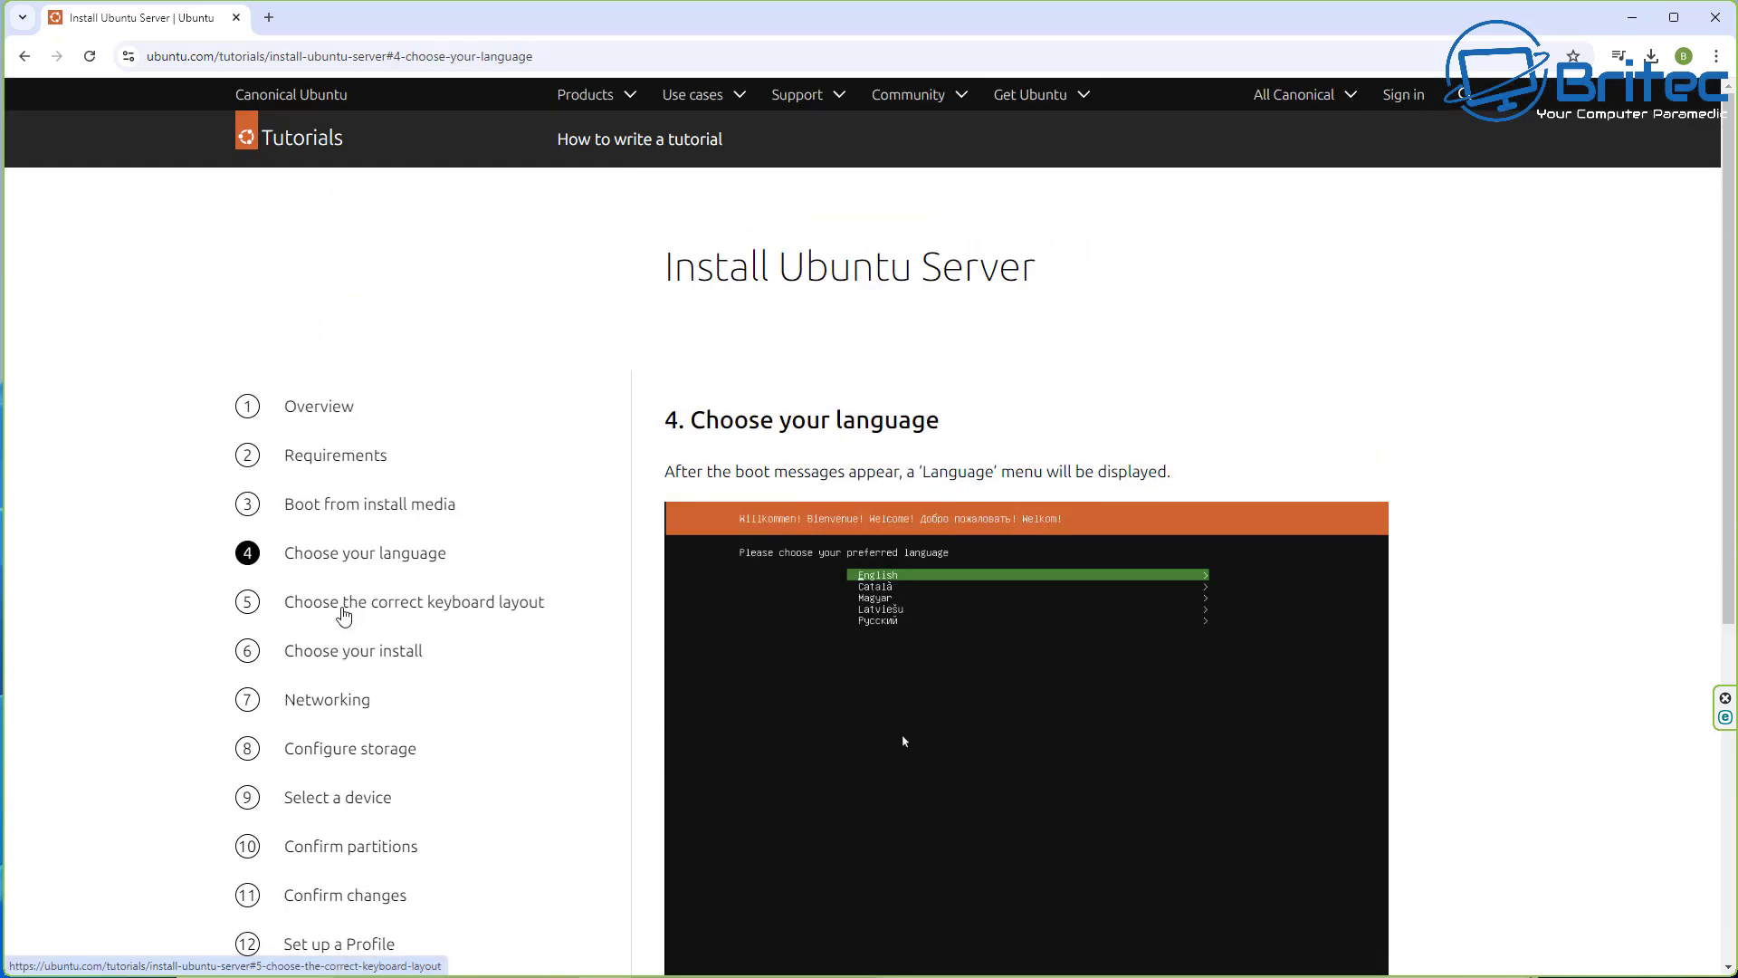
click(344, 613)
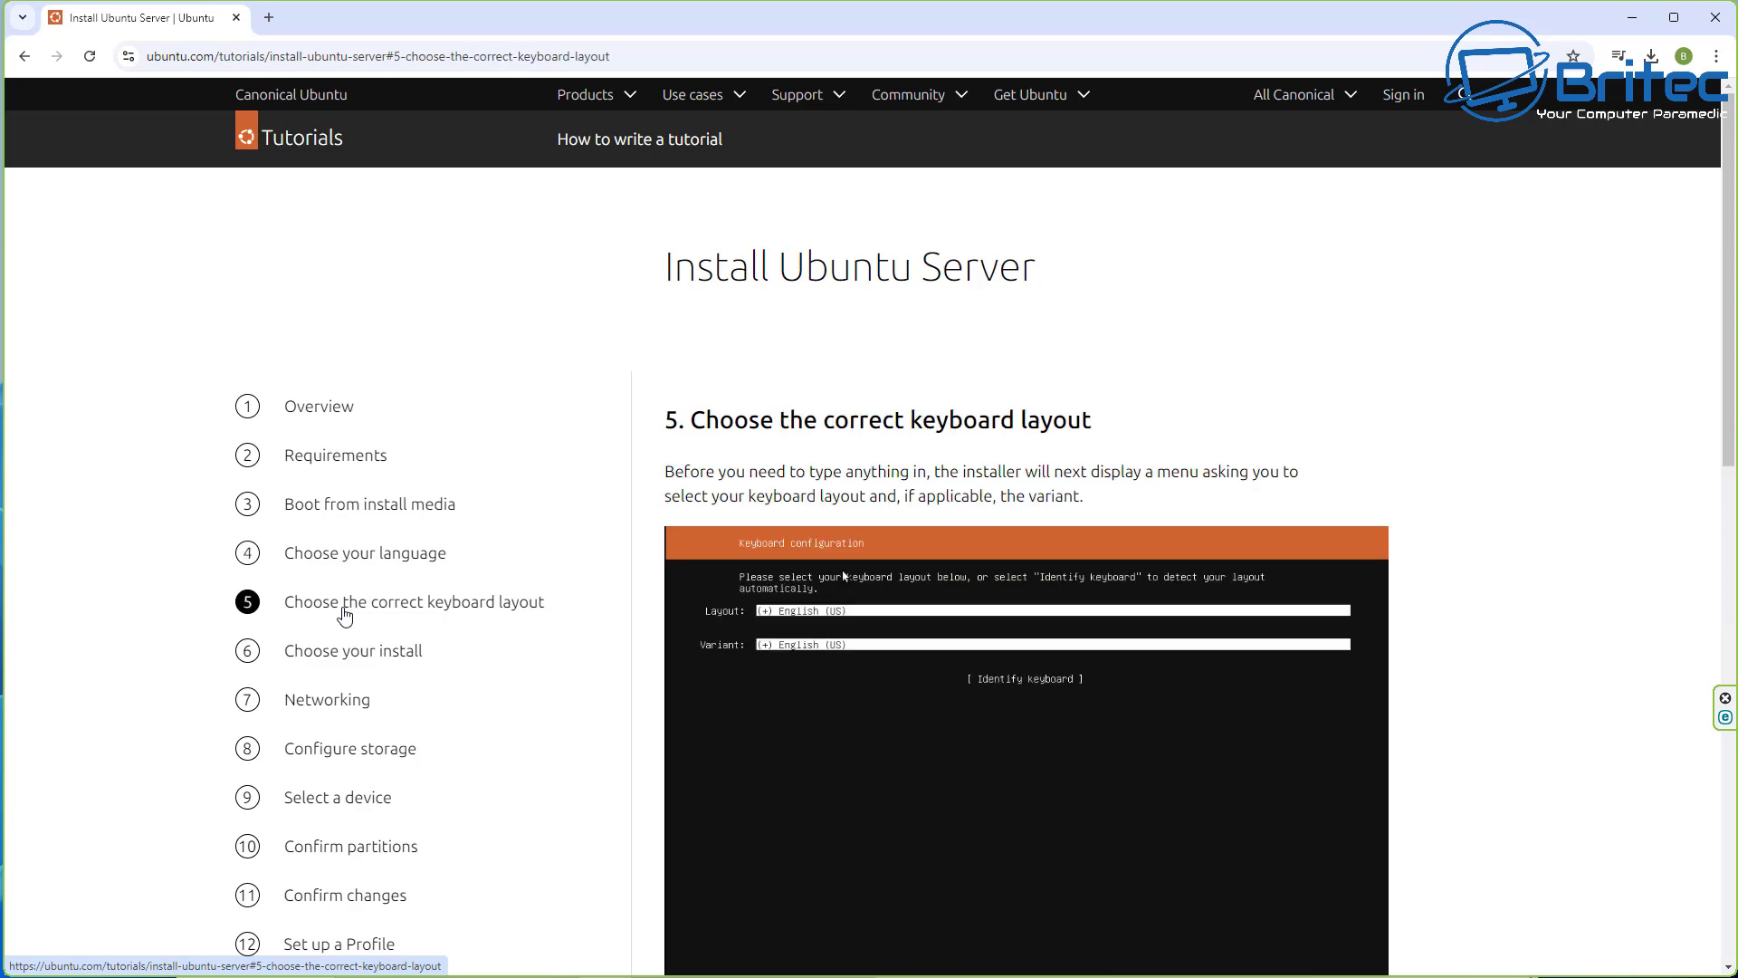
click(347, 656)
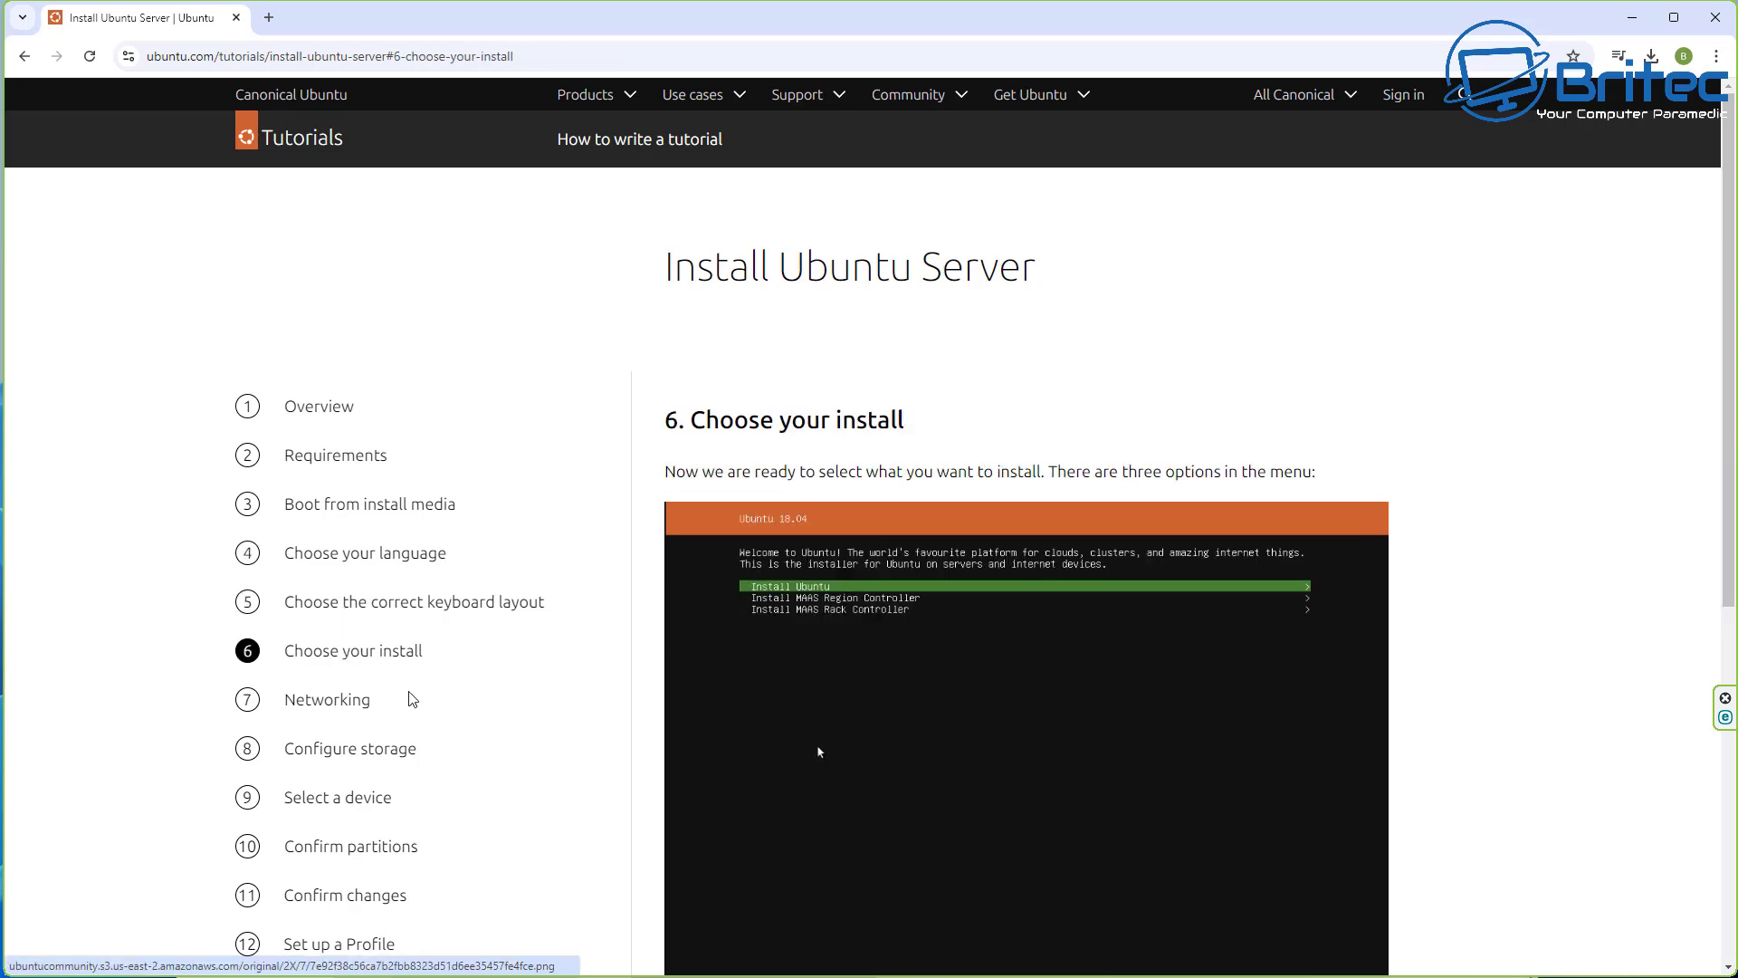
click(335, 703)
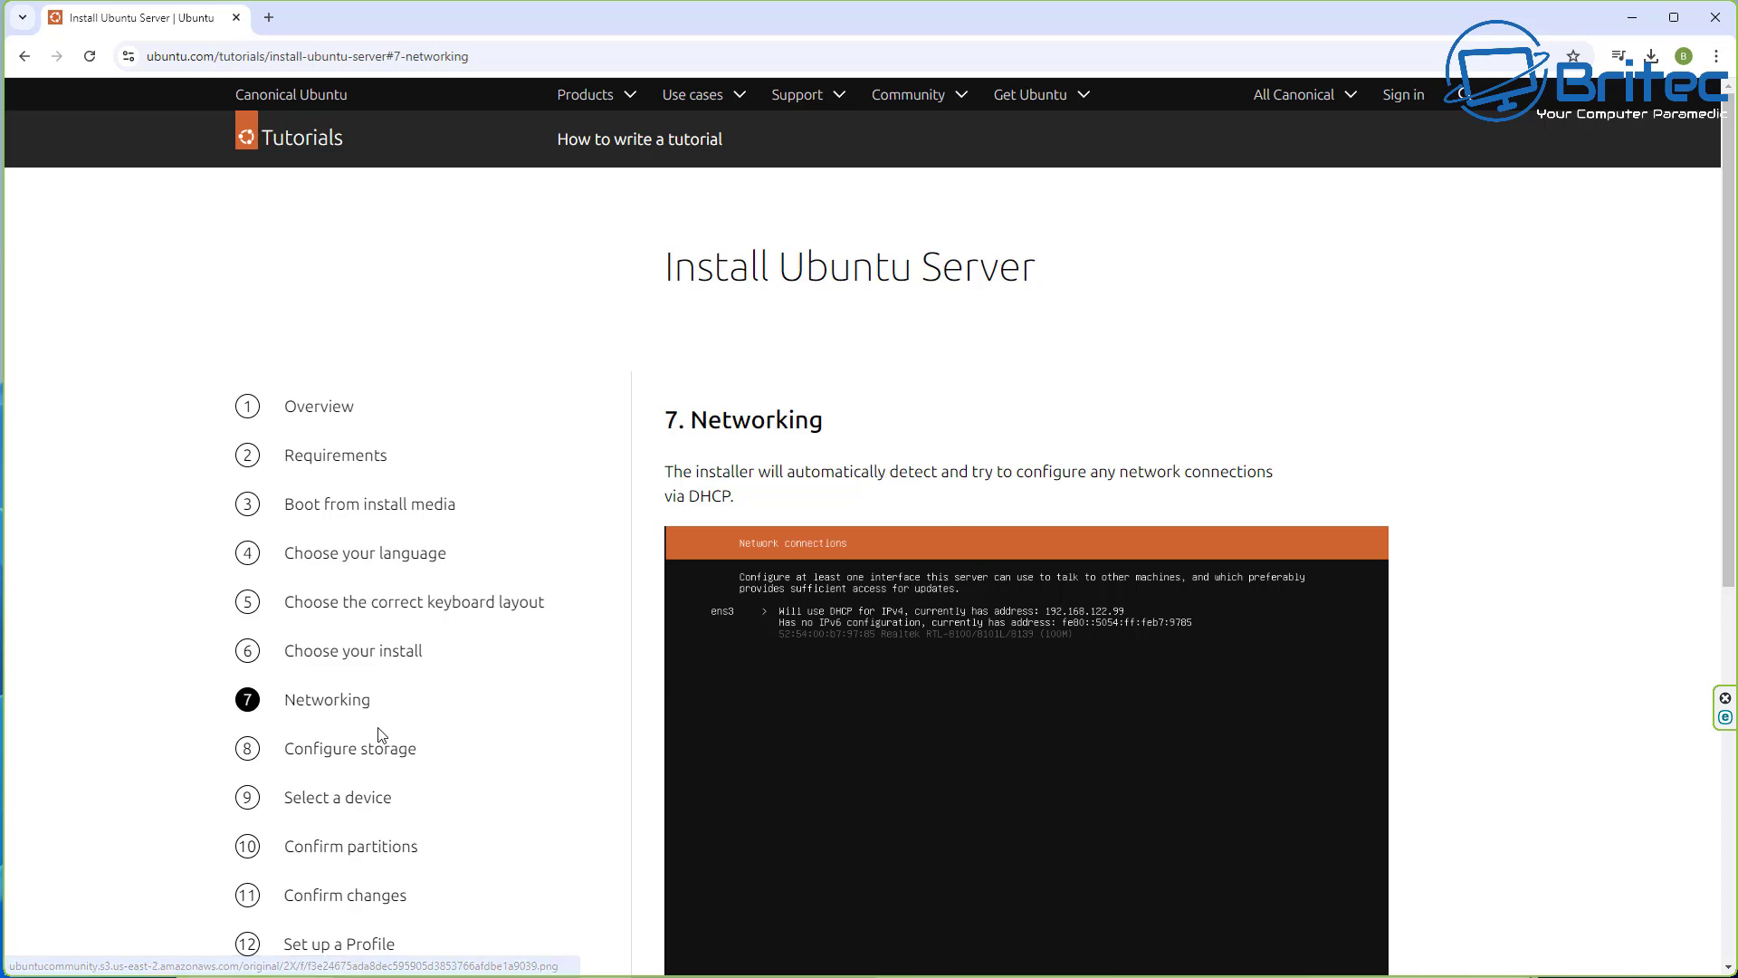
click(338, 757)
click(299, 806)
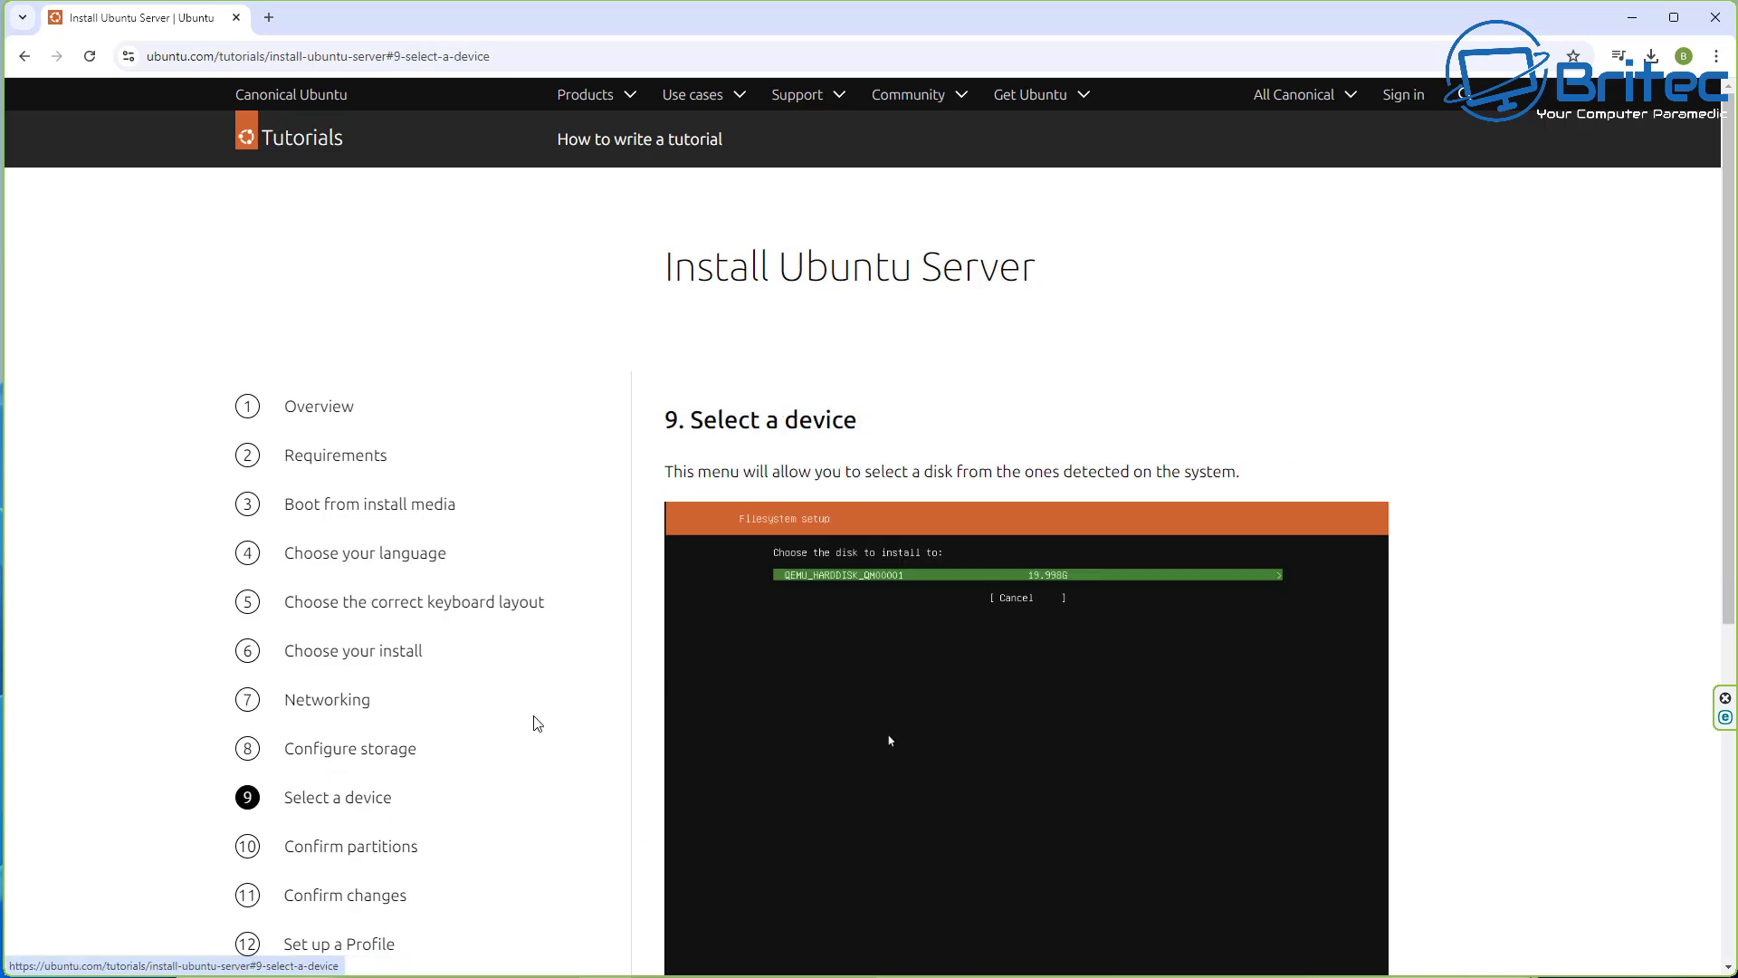
scroll(856, 738, down, 1)
scroll(856, 738, down, 1)
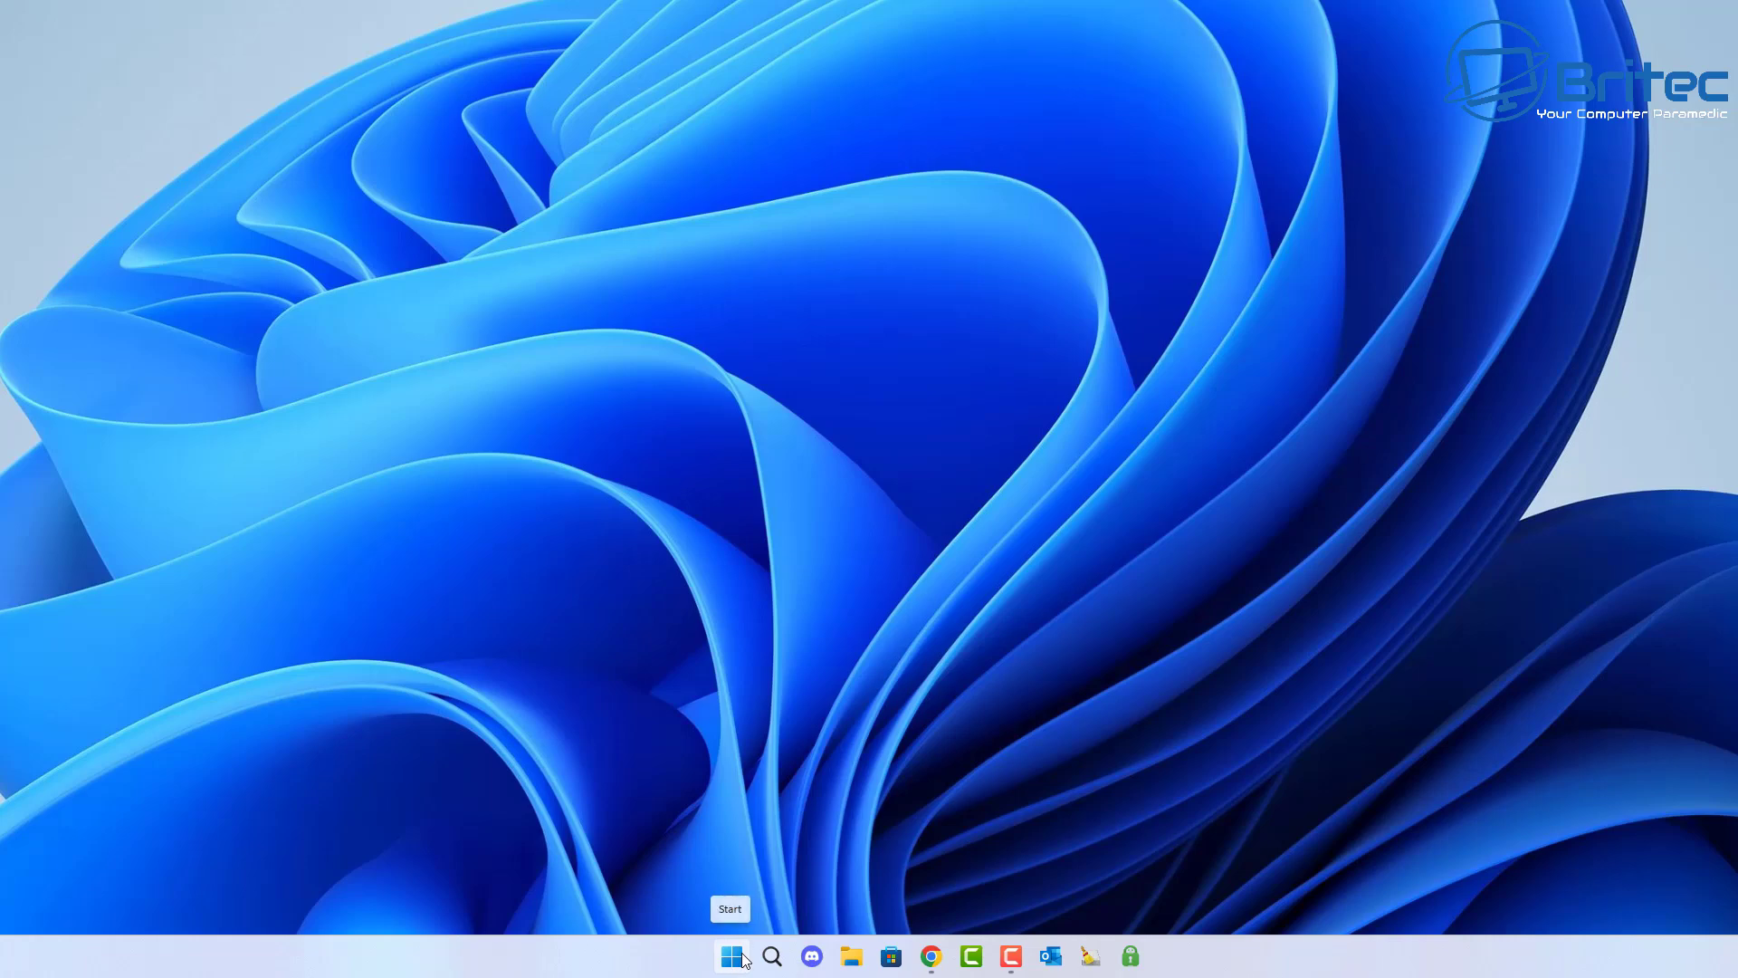
right_click(732, 956)
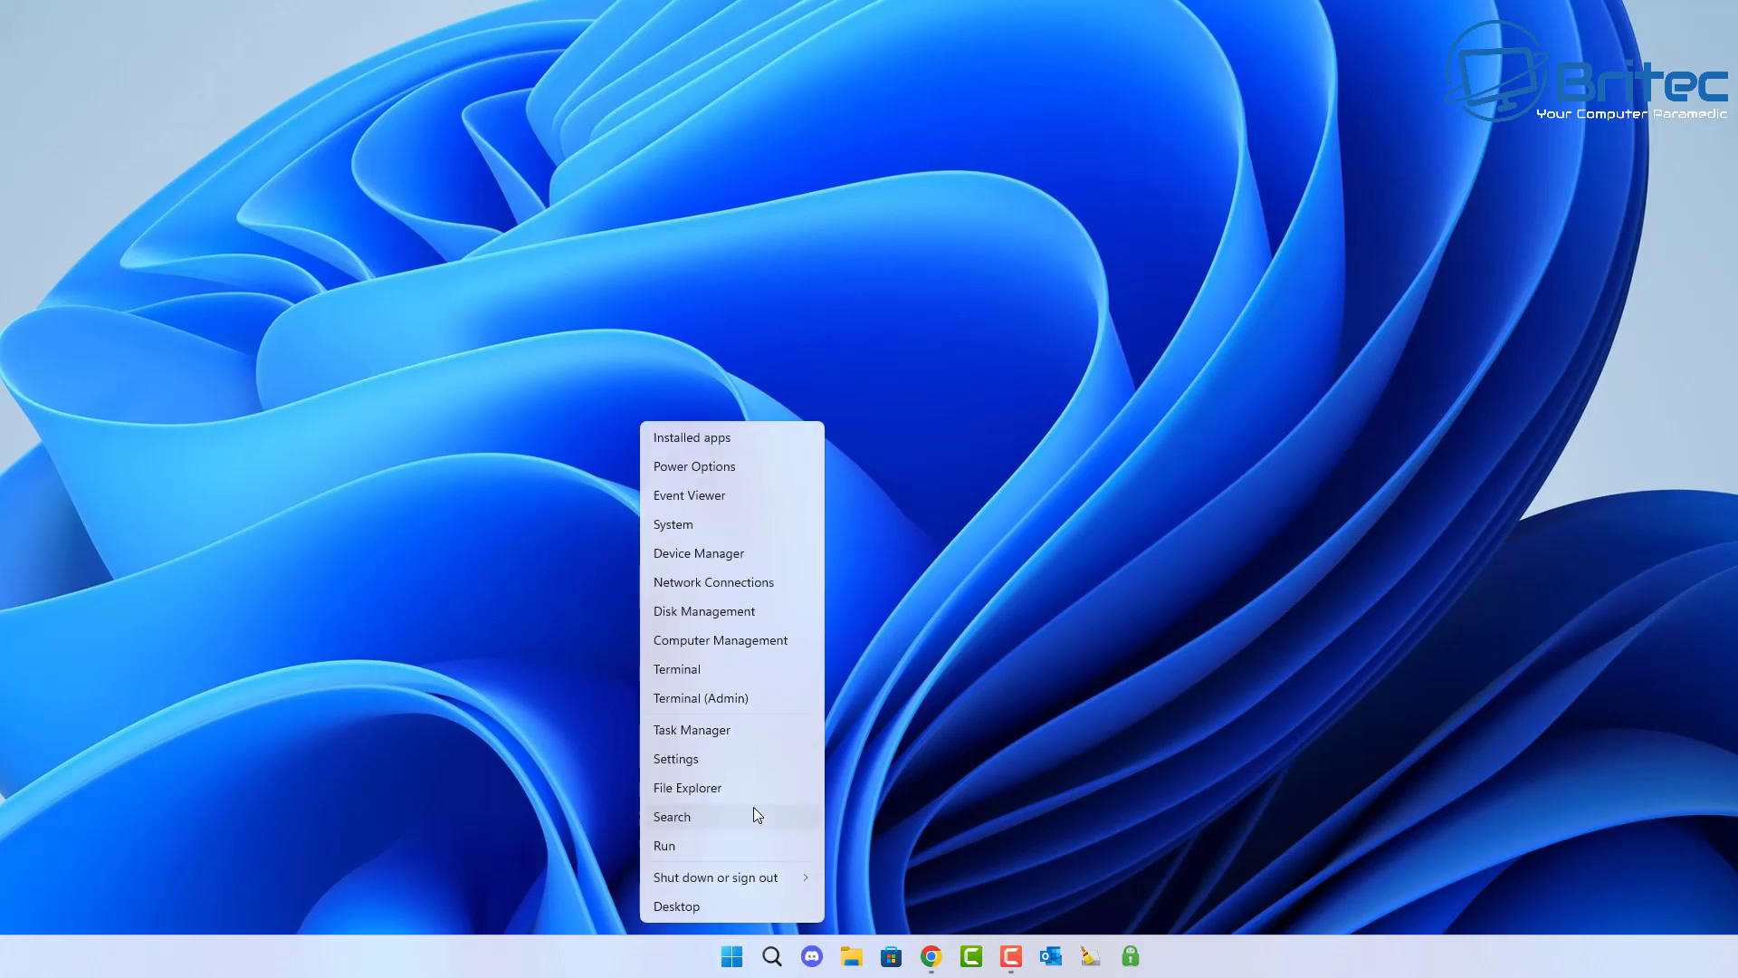
click(708, 672)
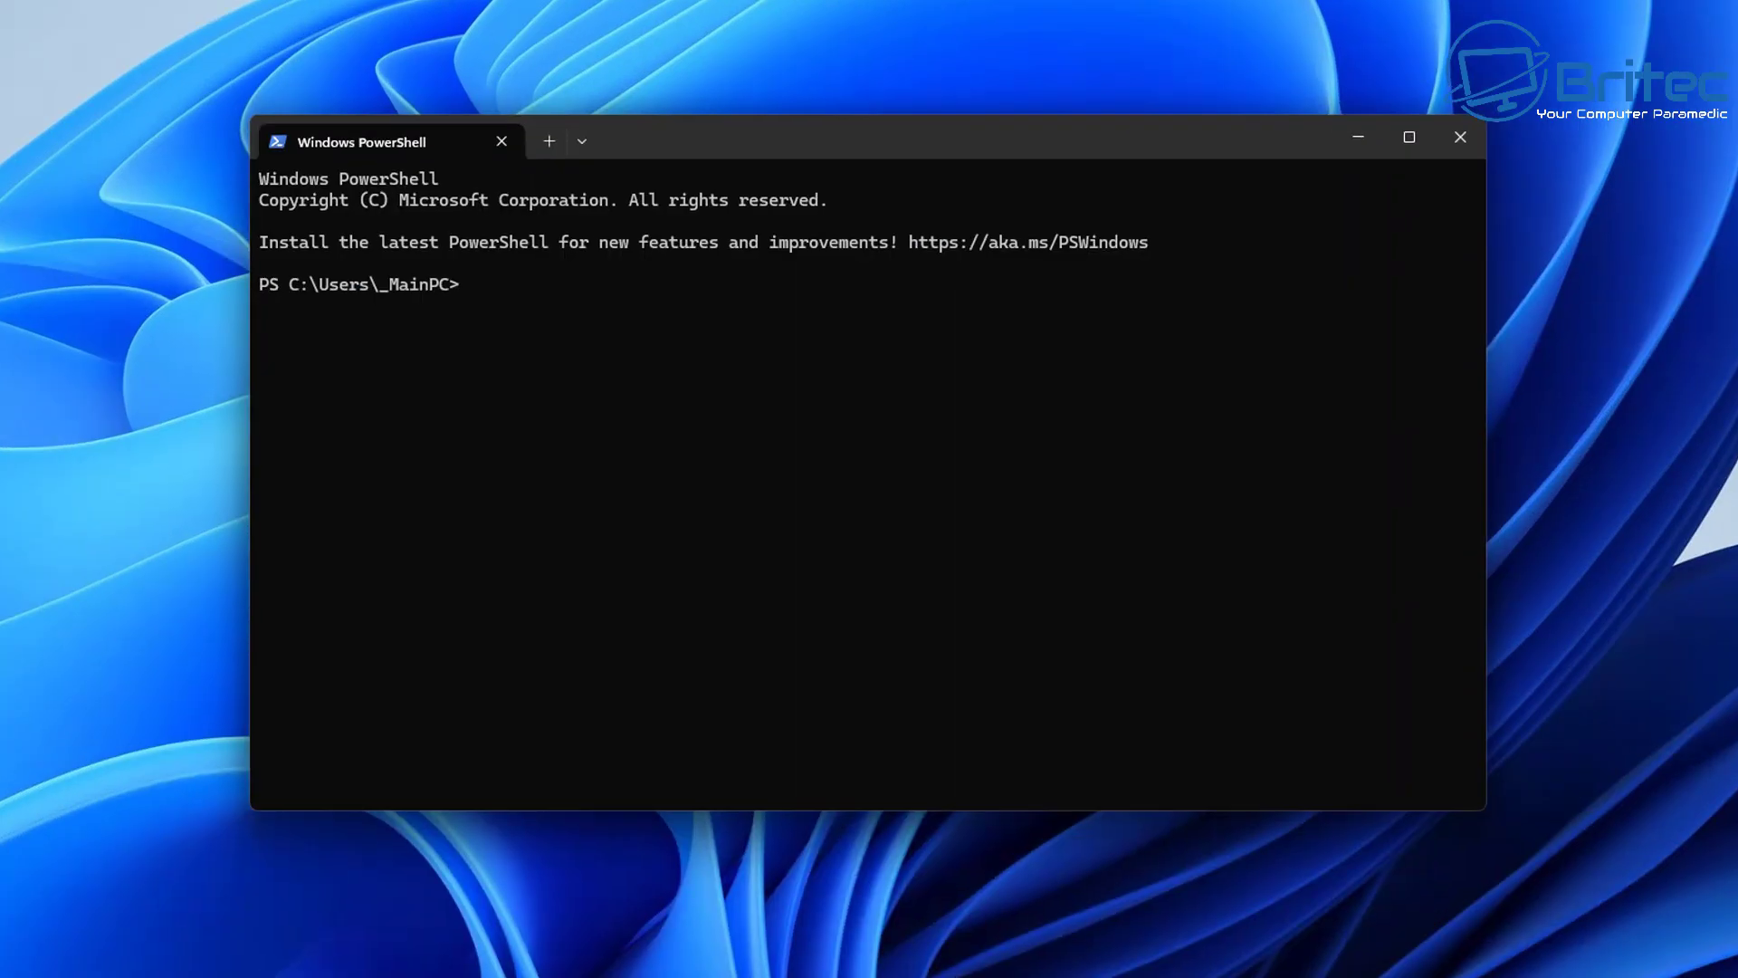
text(ssh)
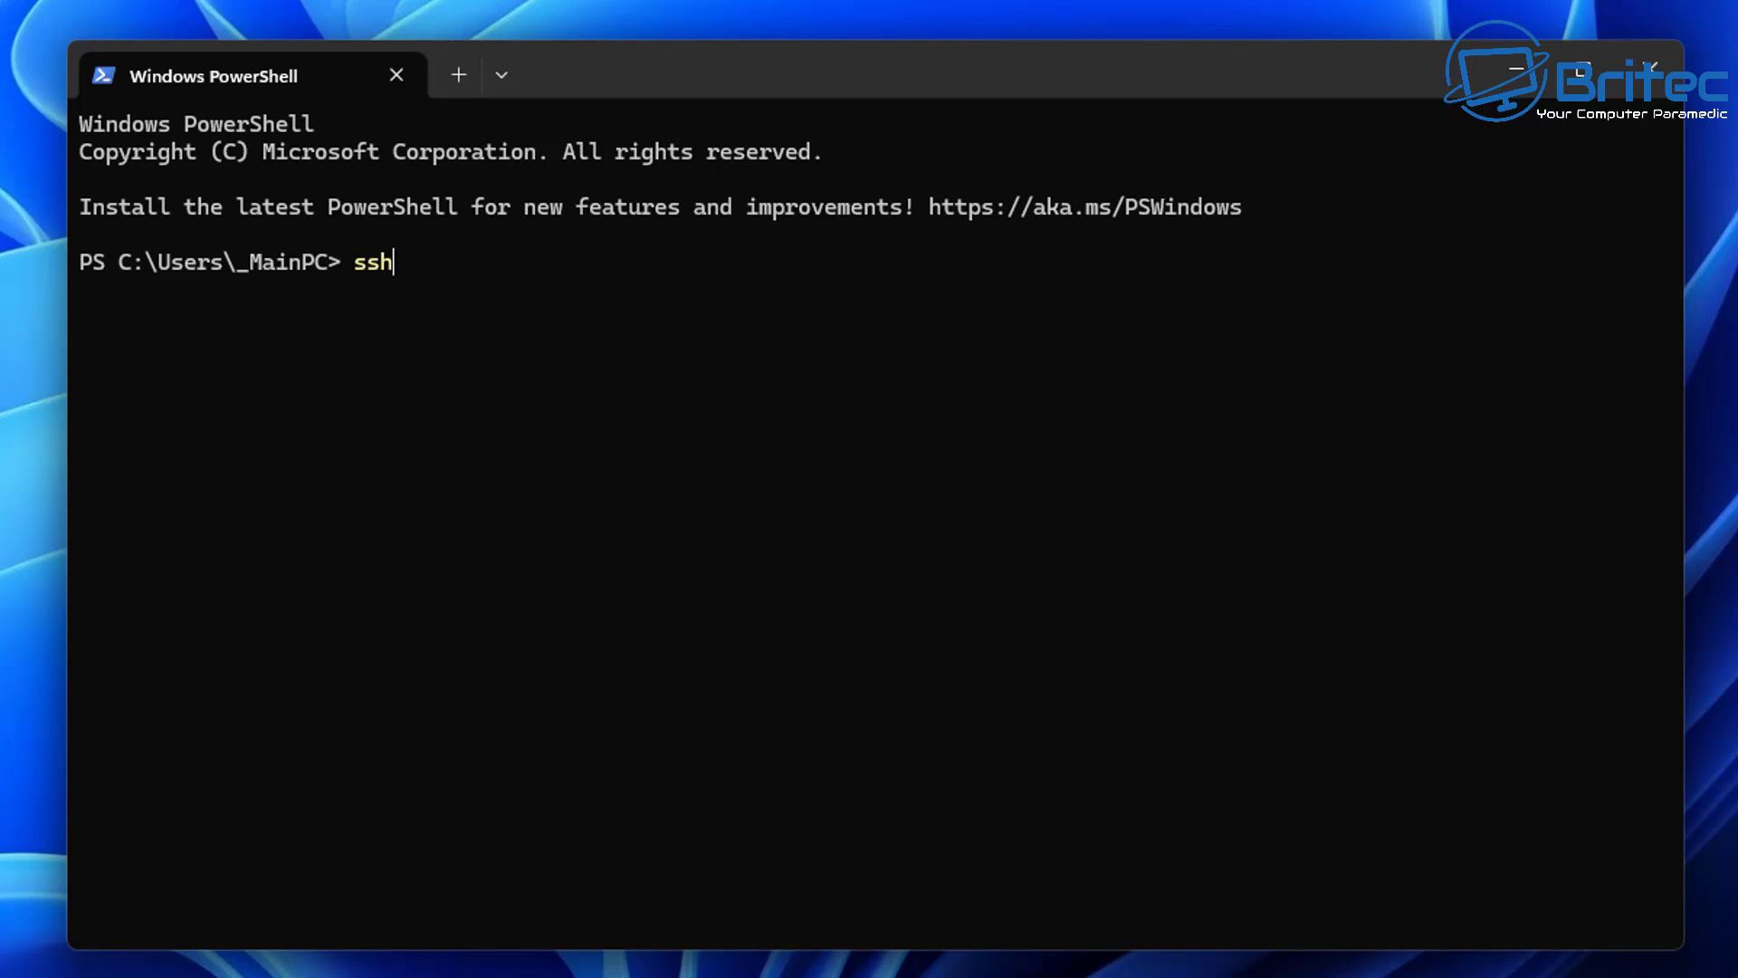
text( britec@192.168.1)
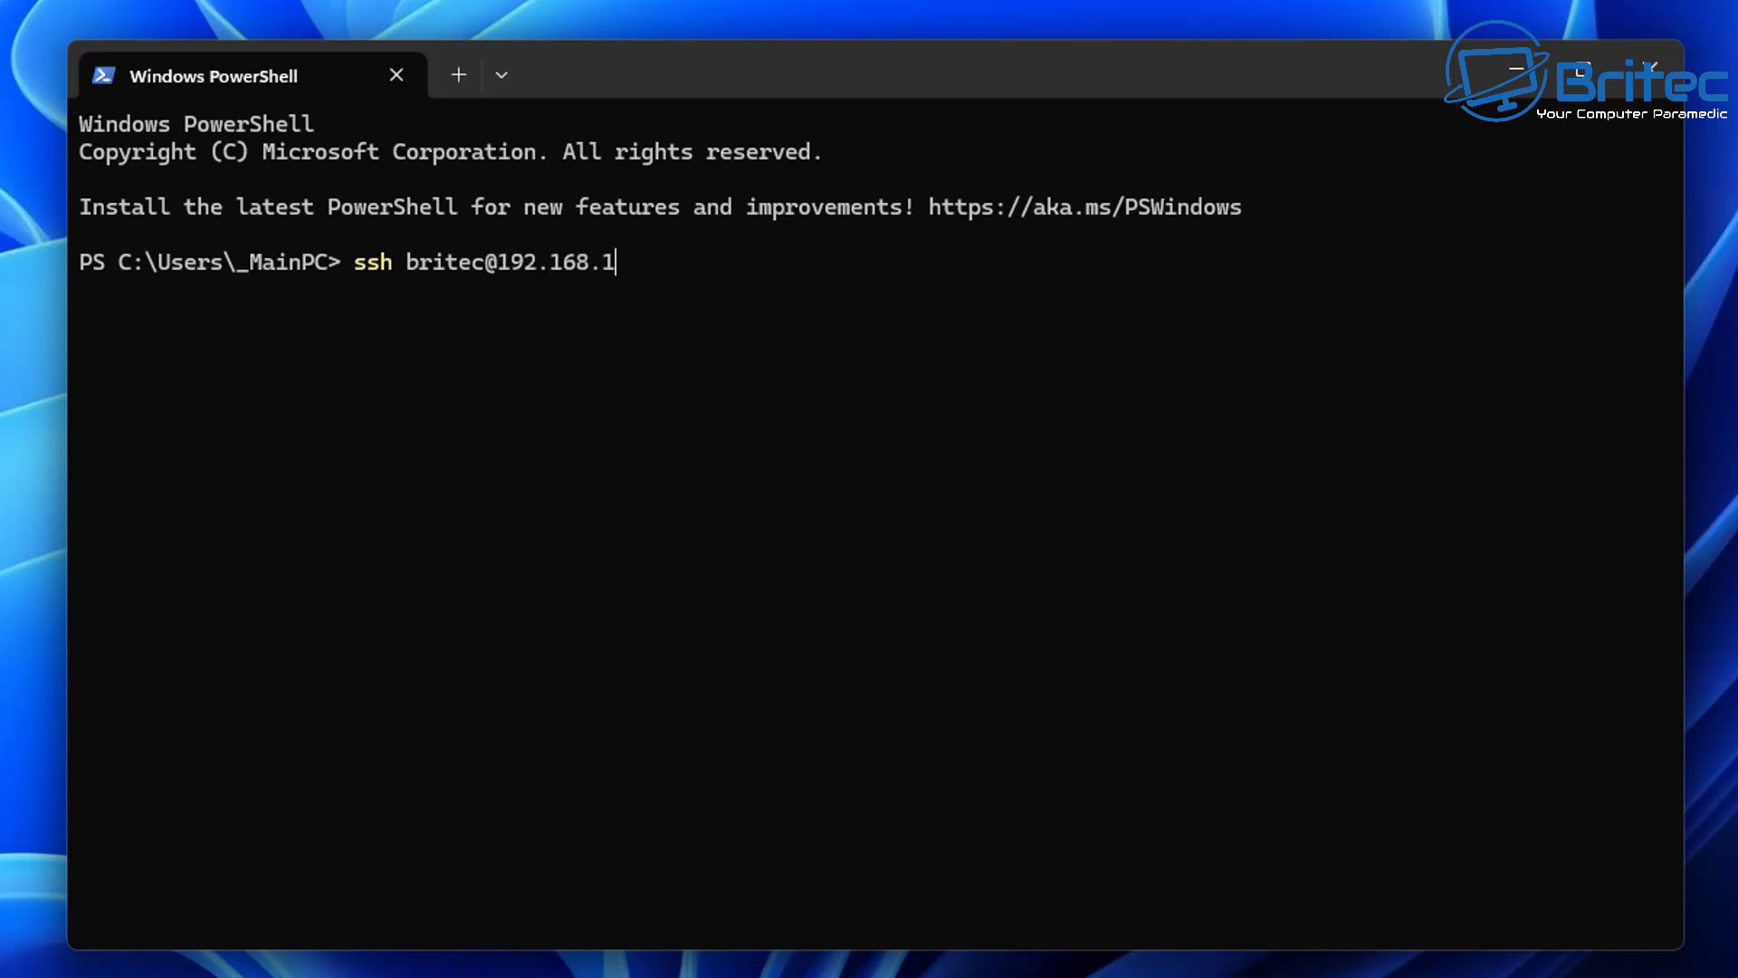
text(.127)
key(Return)
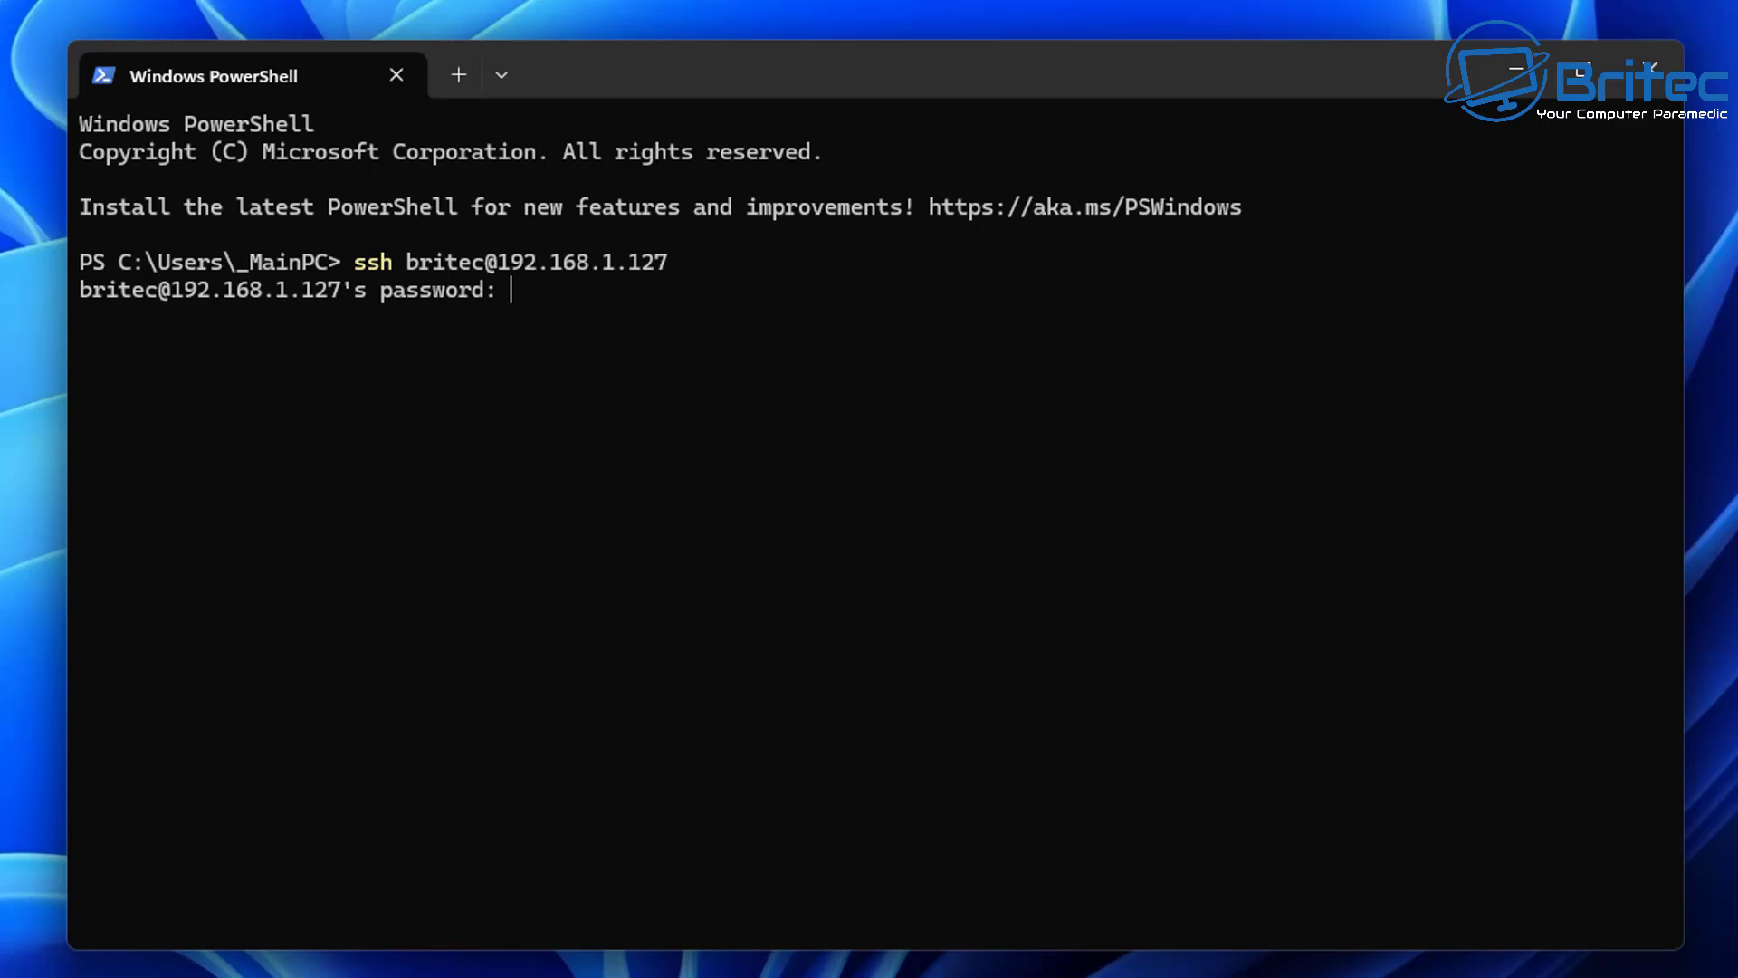
key(Return)
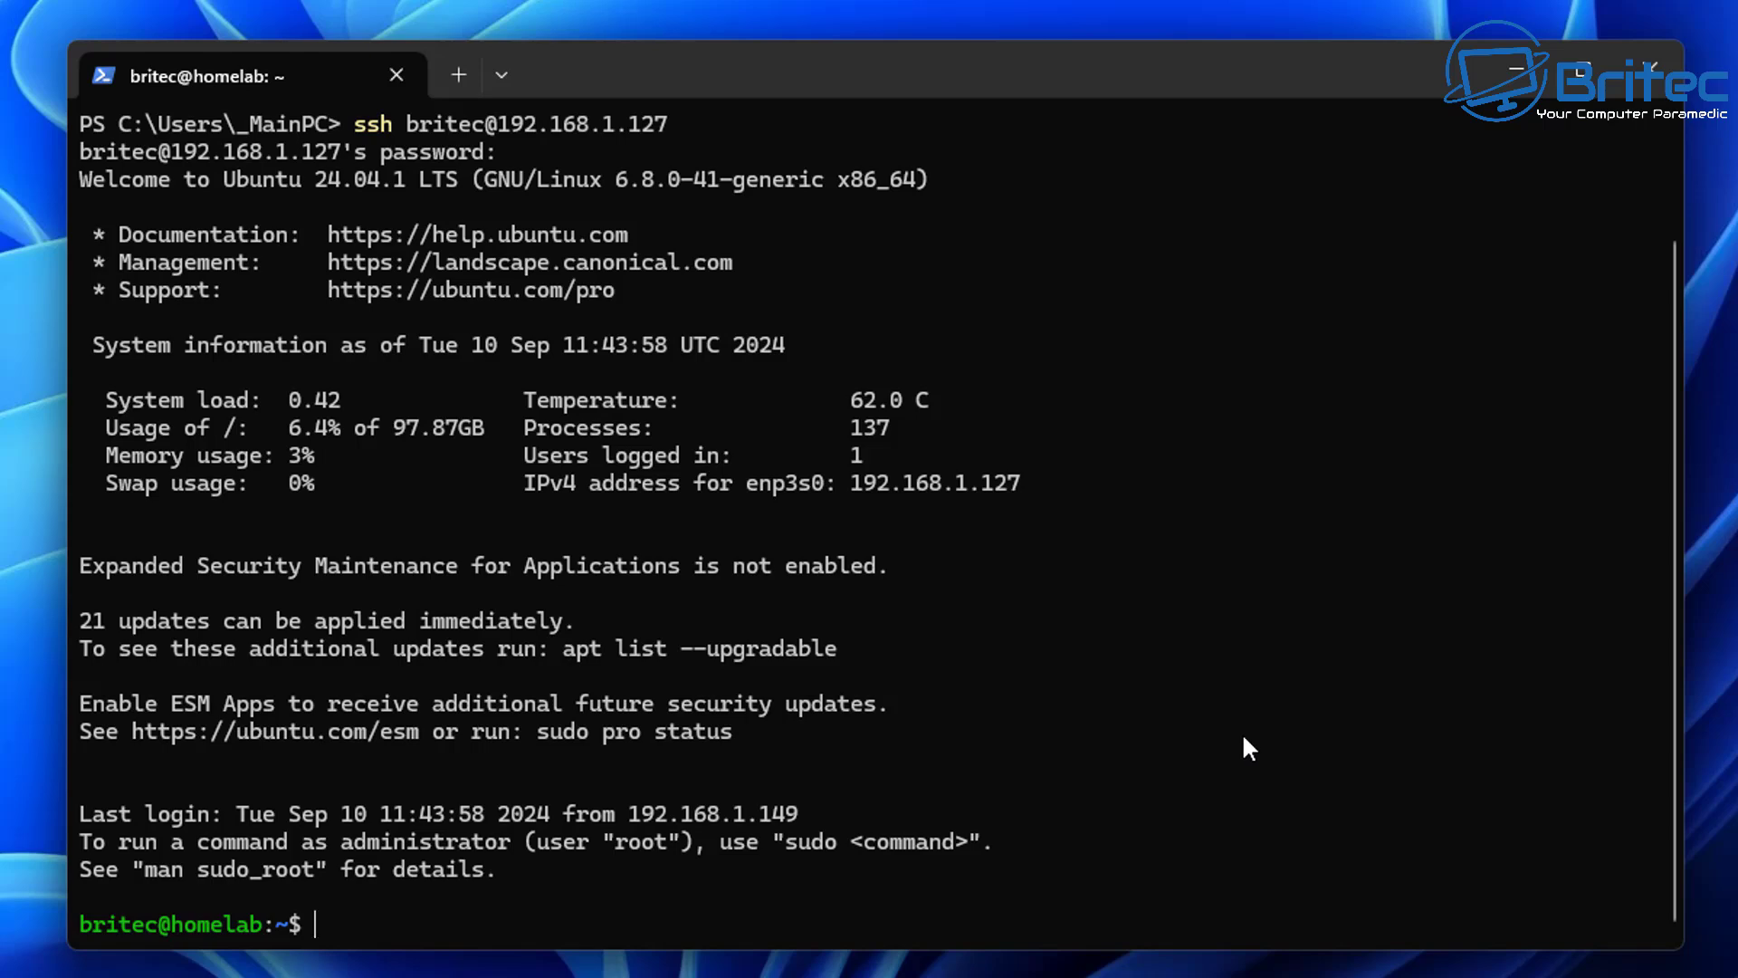
Step: Refresh the server's package lists with sudo apt update, entering the sudo password
text(sudo apt update)
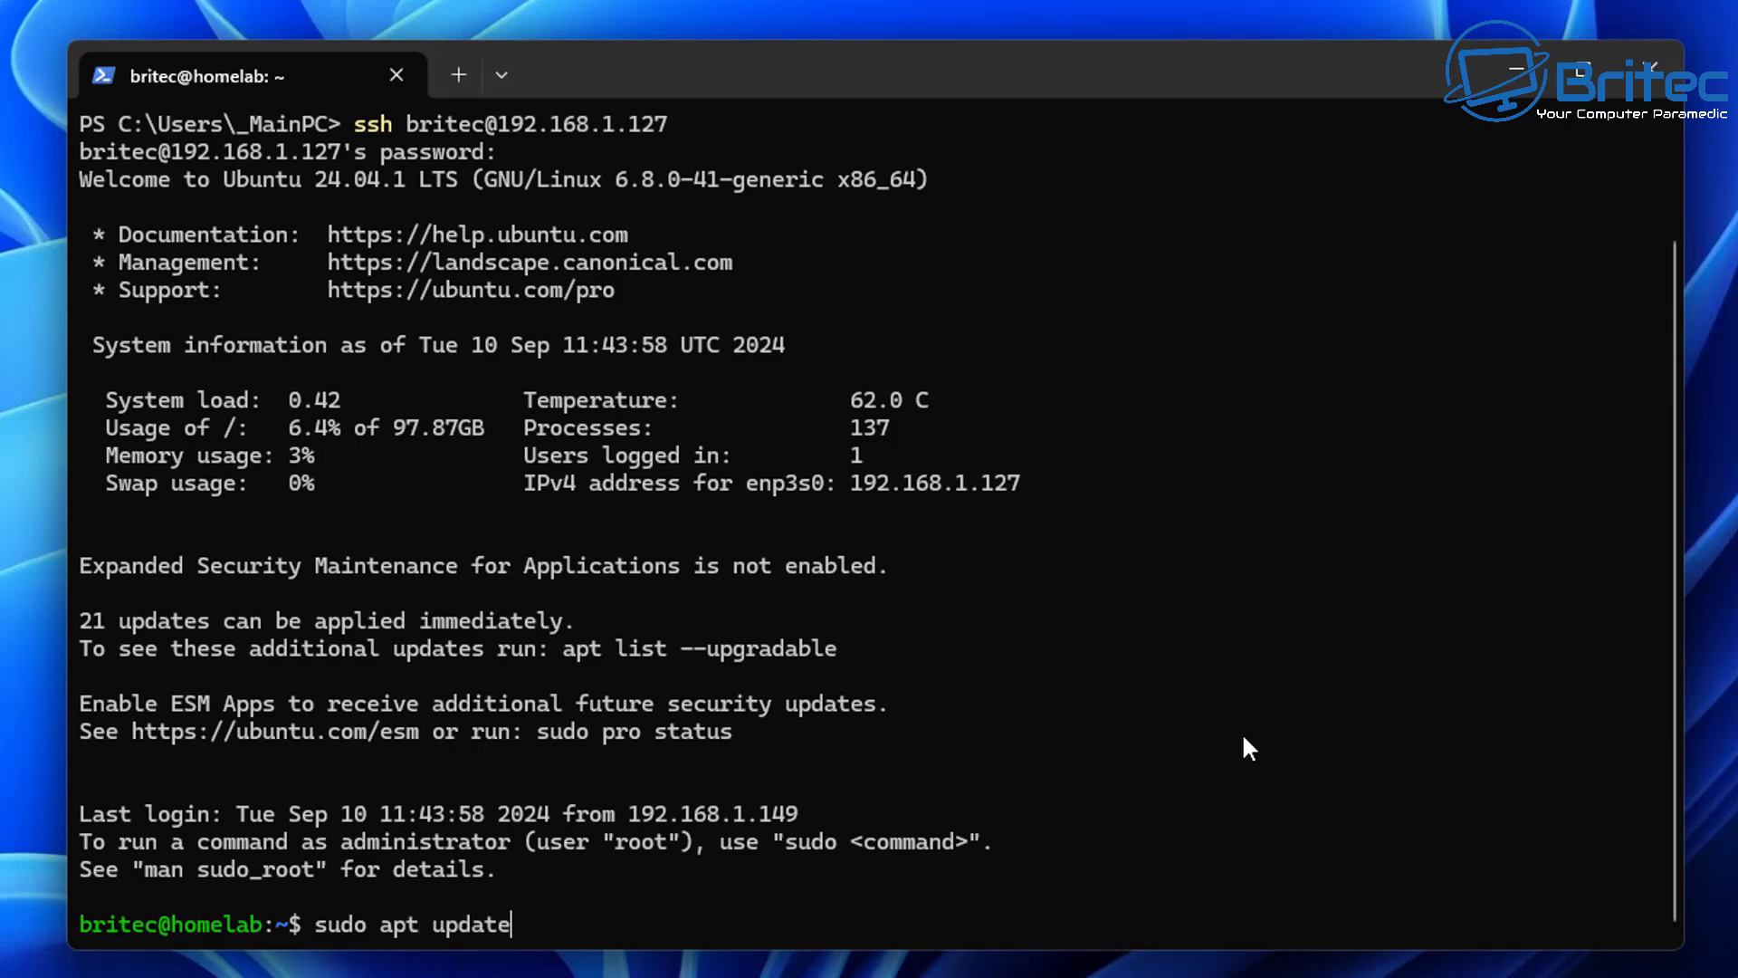
key(Return)
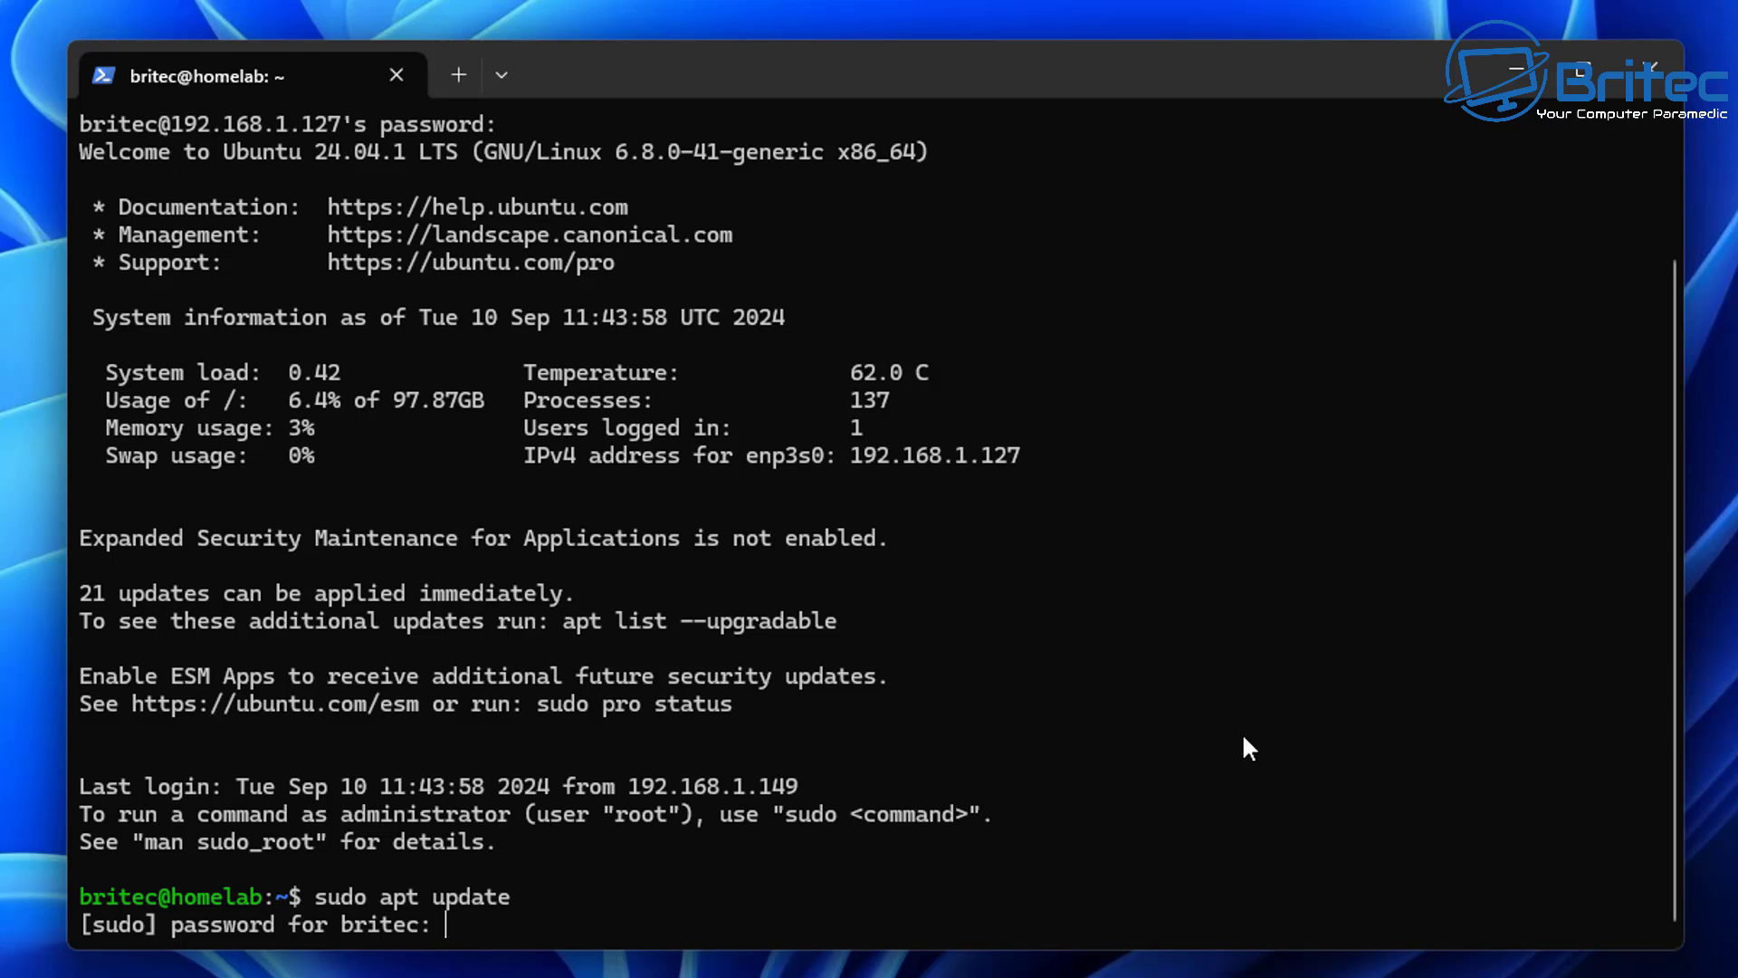
key(Return)
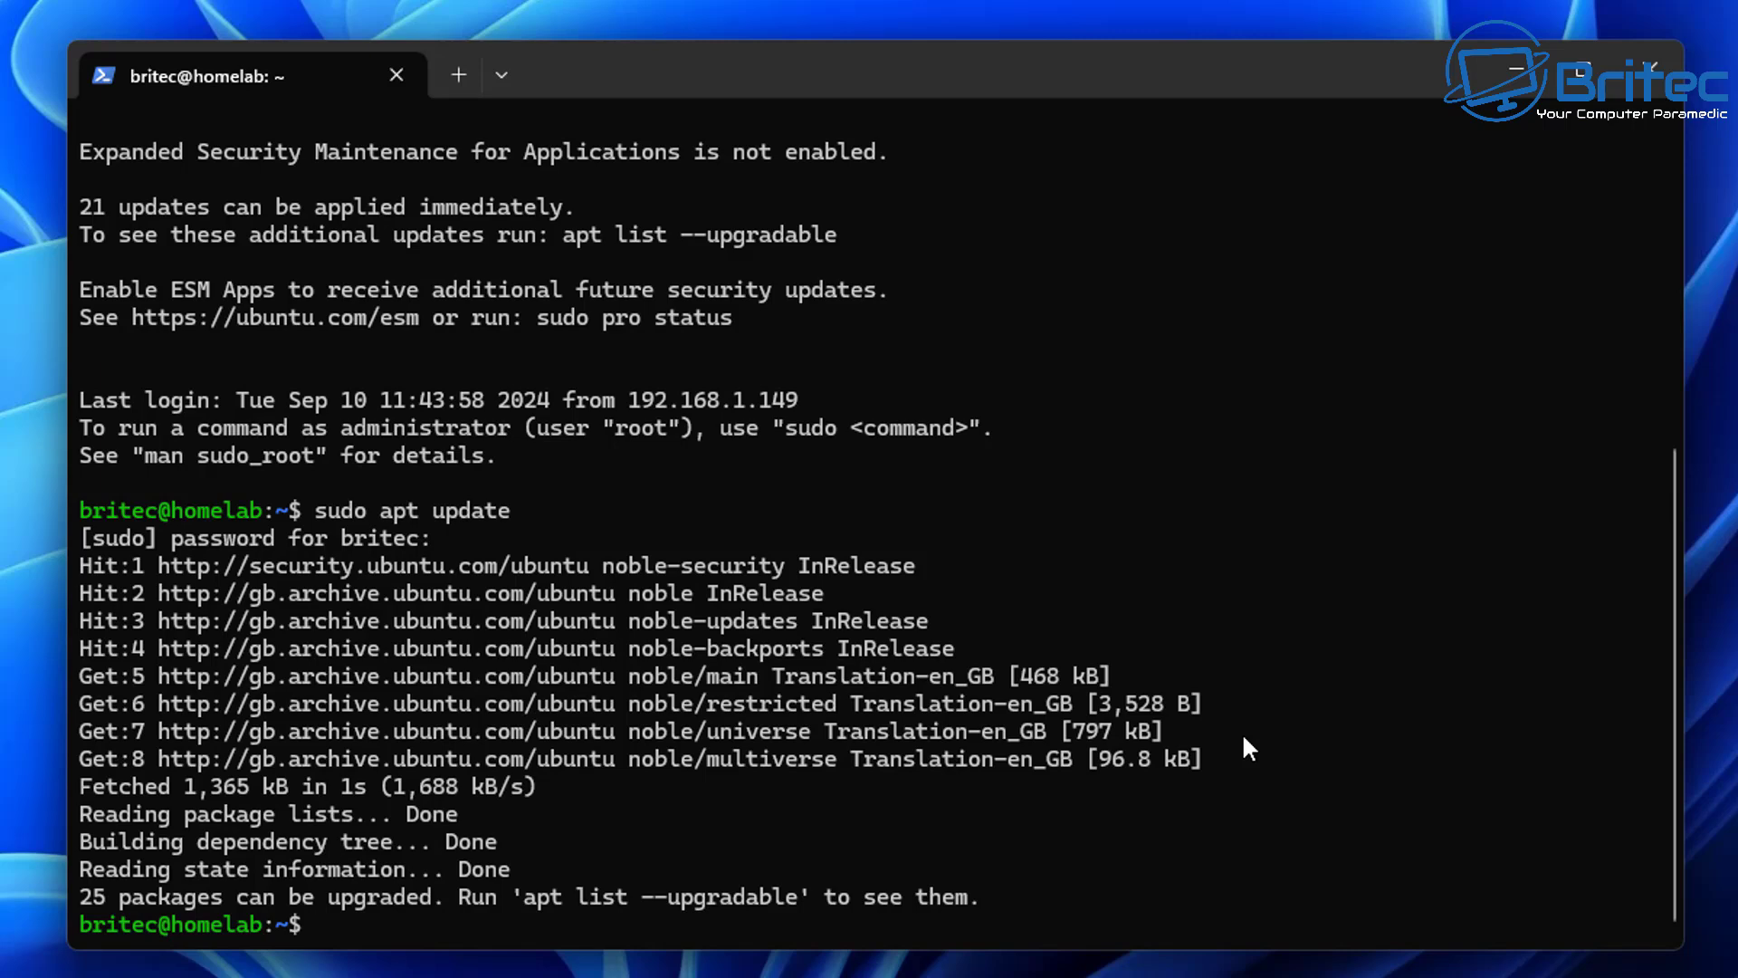
Step: Upgrade the server's installed packages with sudo apt upgrade and accept the proposed changes
text(sudo apt upgrade)
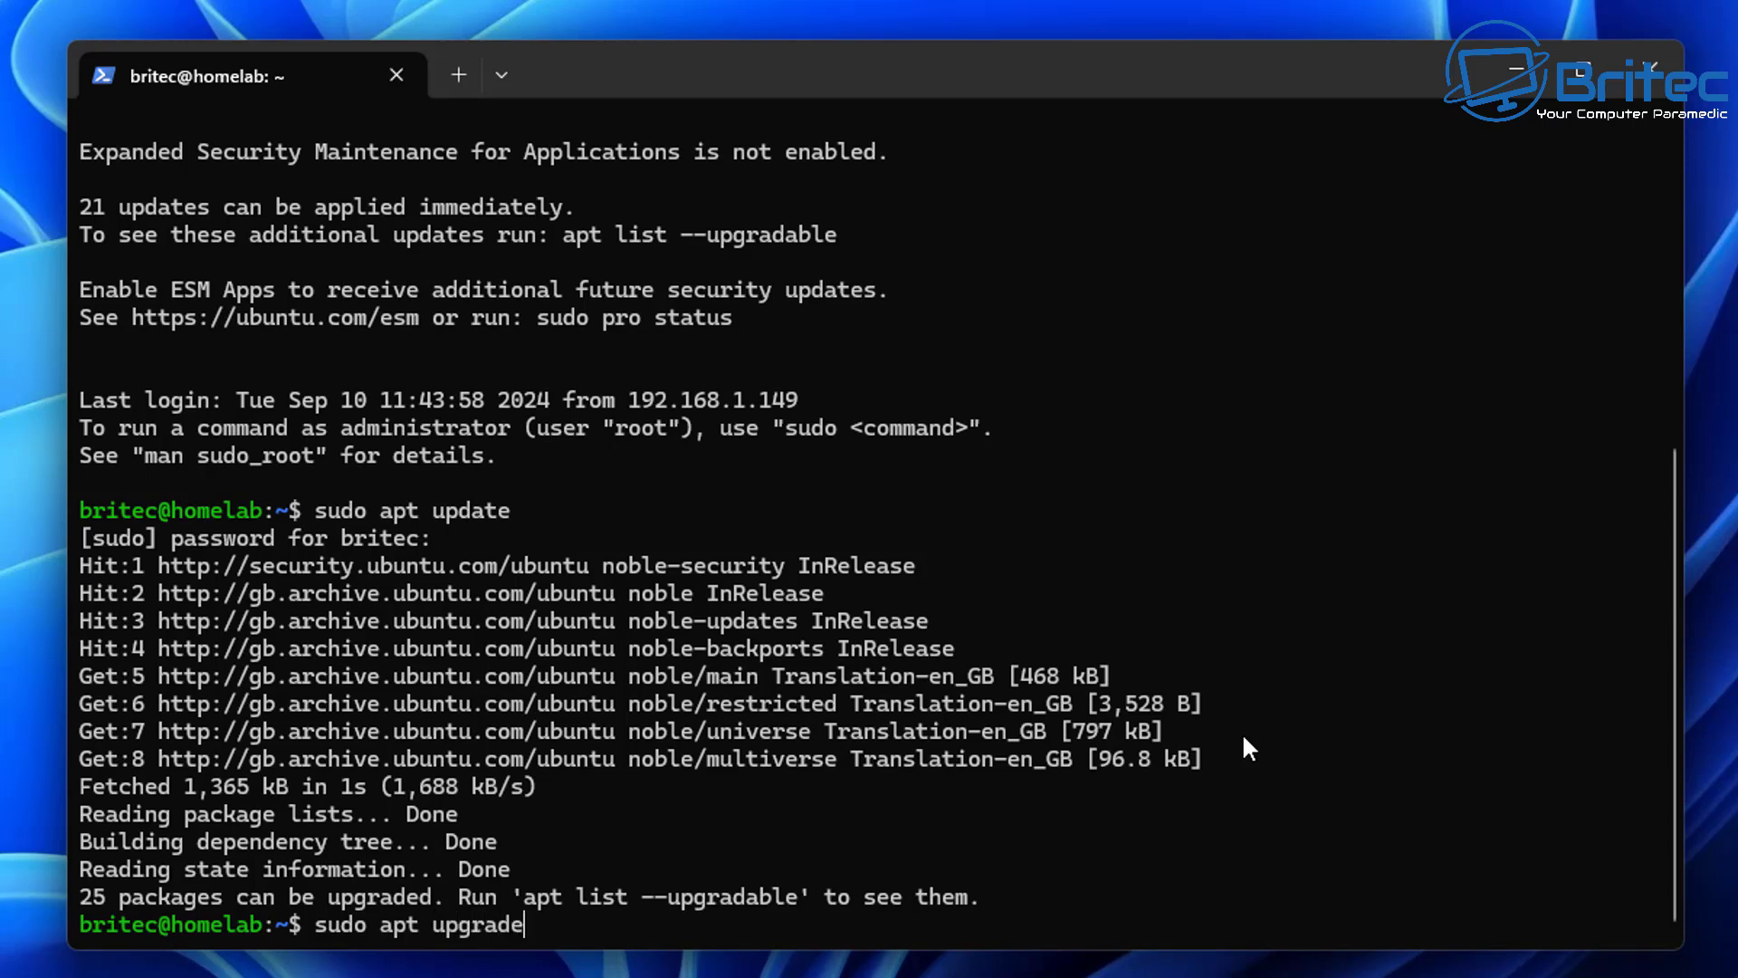
key(Return)
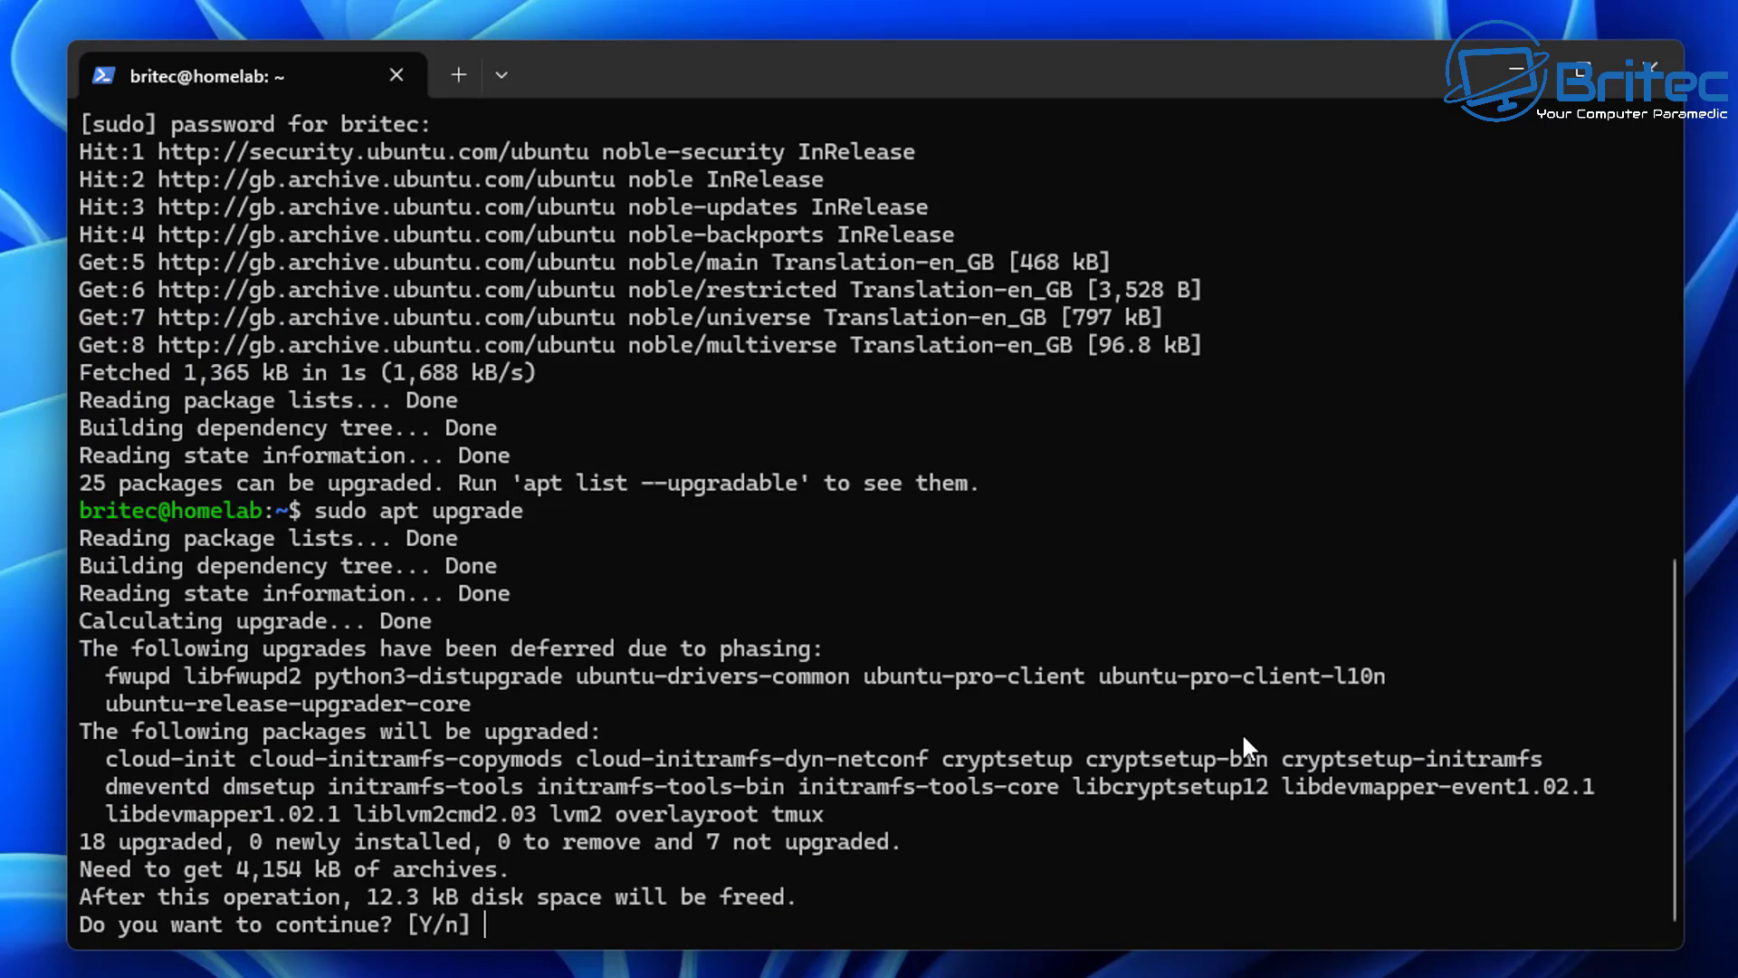
text(y)
key(Return)
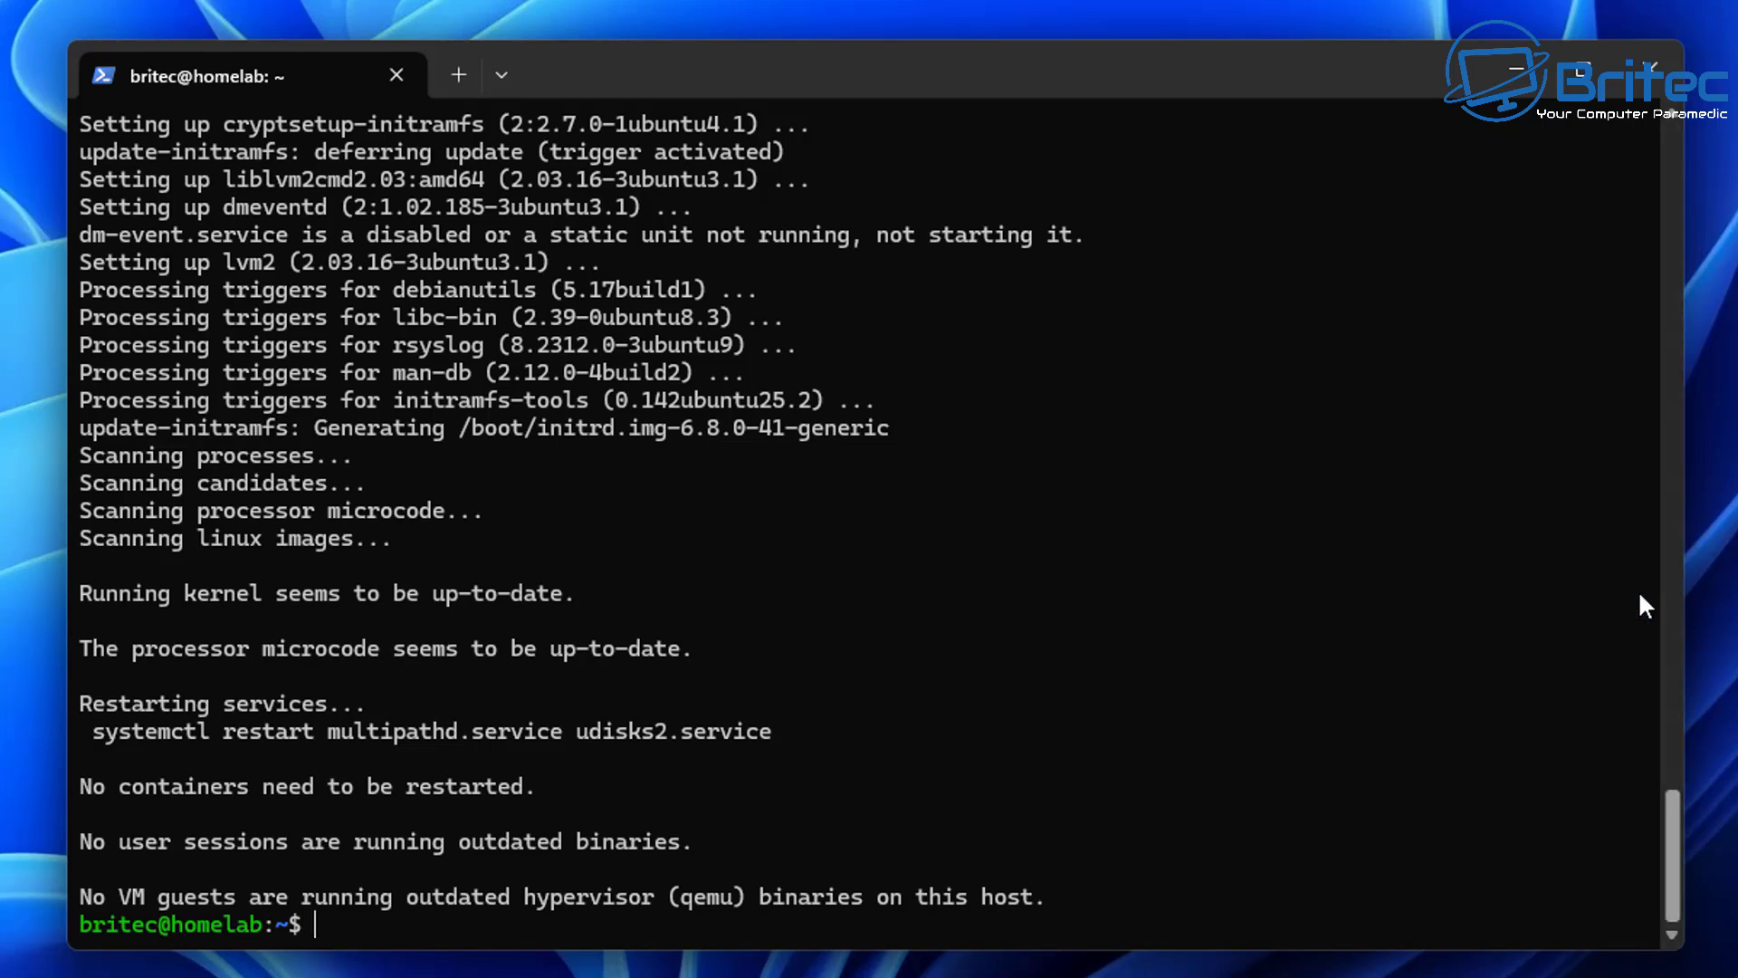
Step: Install neofetch and htop on the server with sudo apt install neofetch htop, accepting the additional packages
text(sudo)
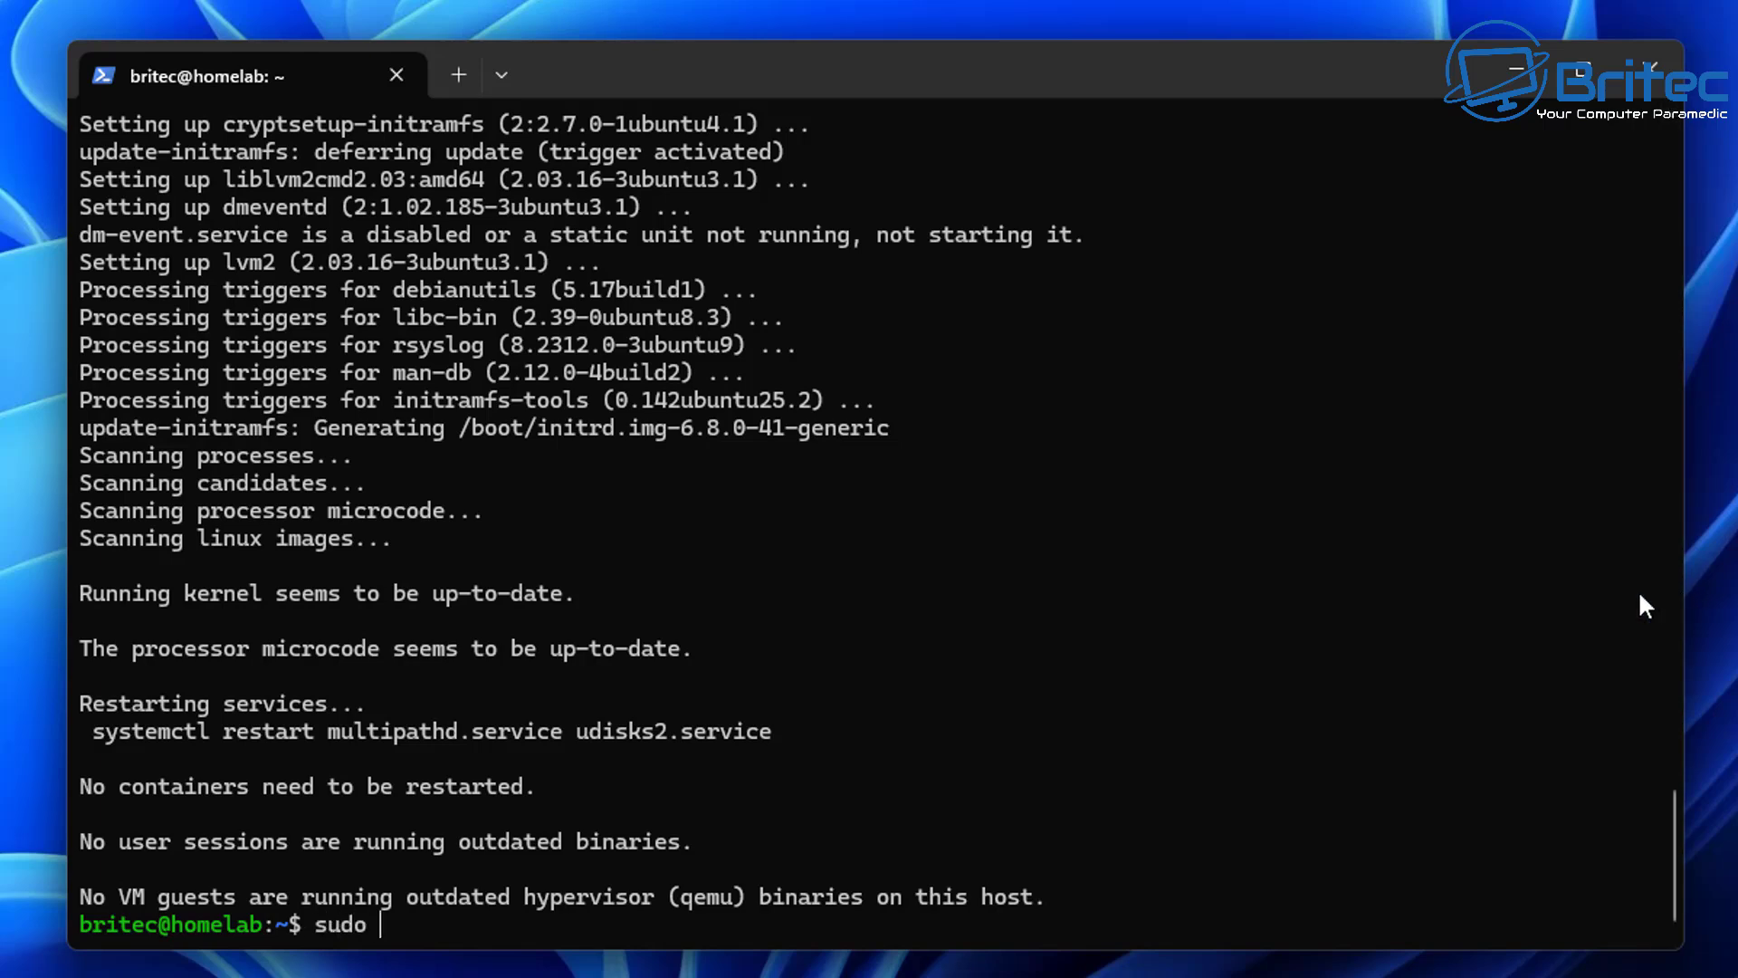
text( apt install neof)
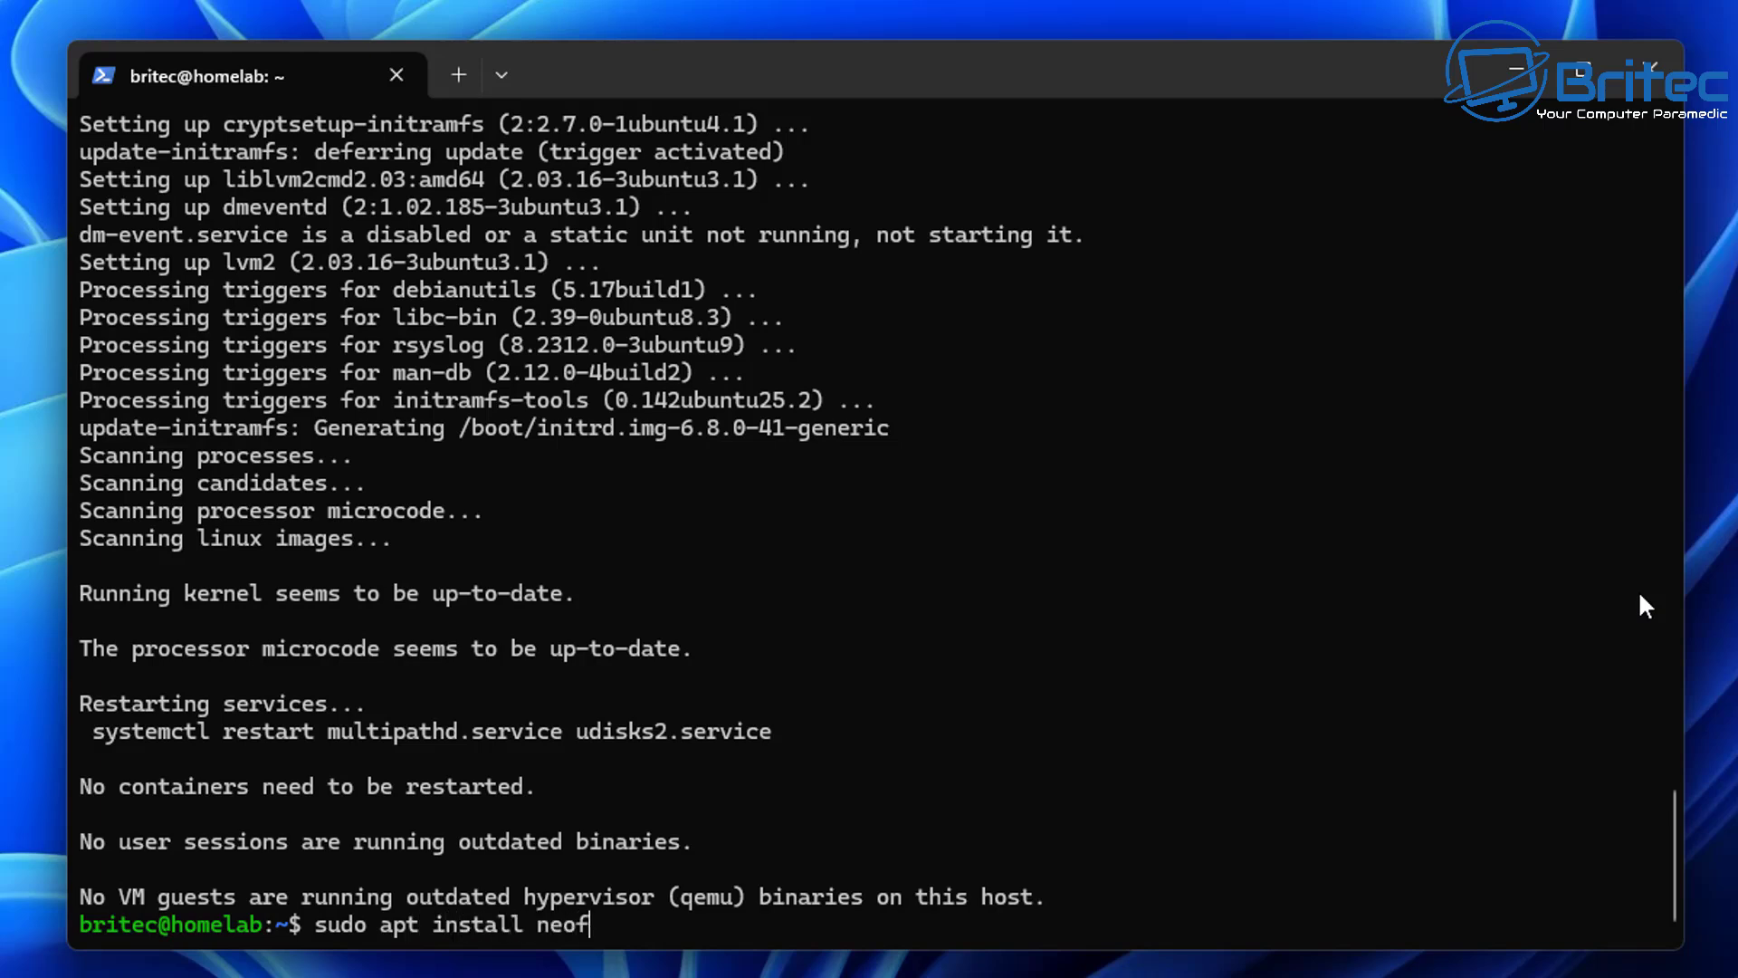
text(etch htop)
key(Return)
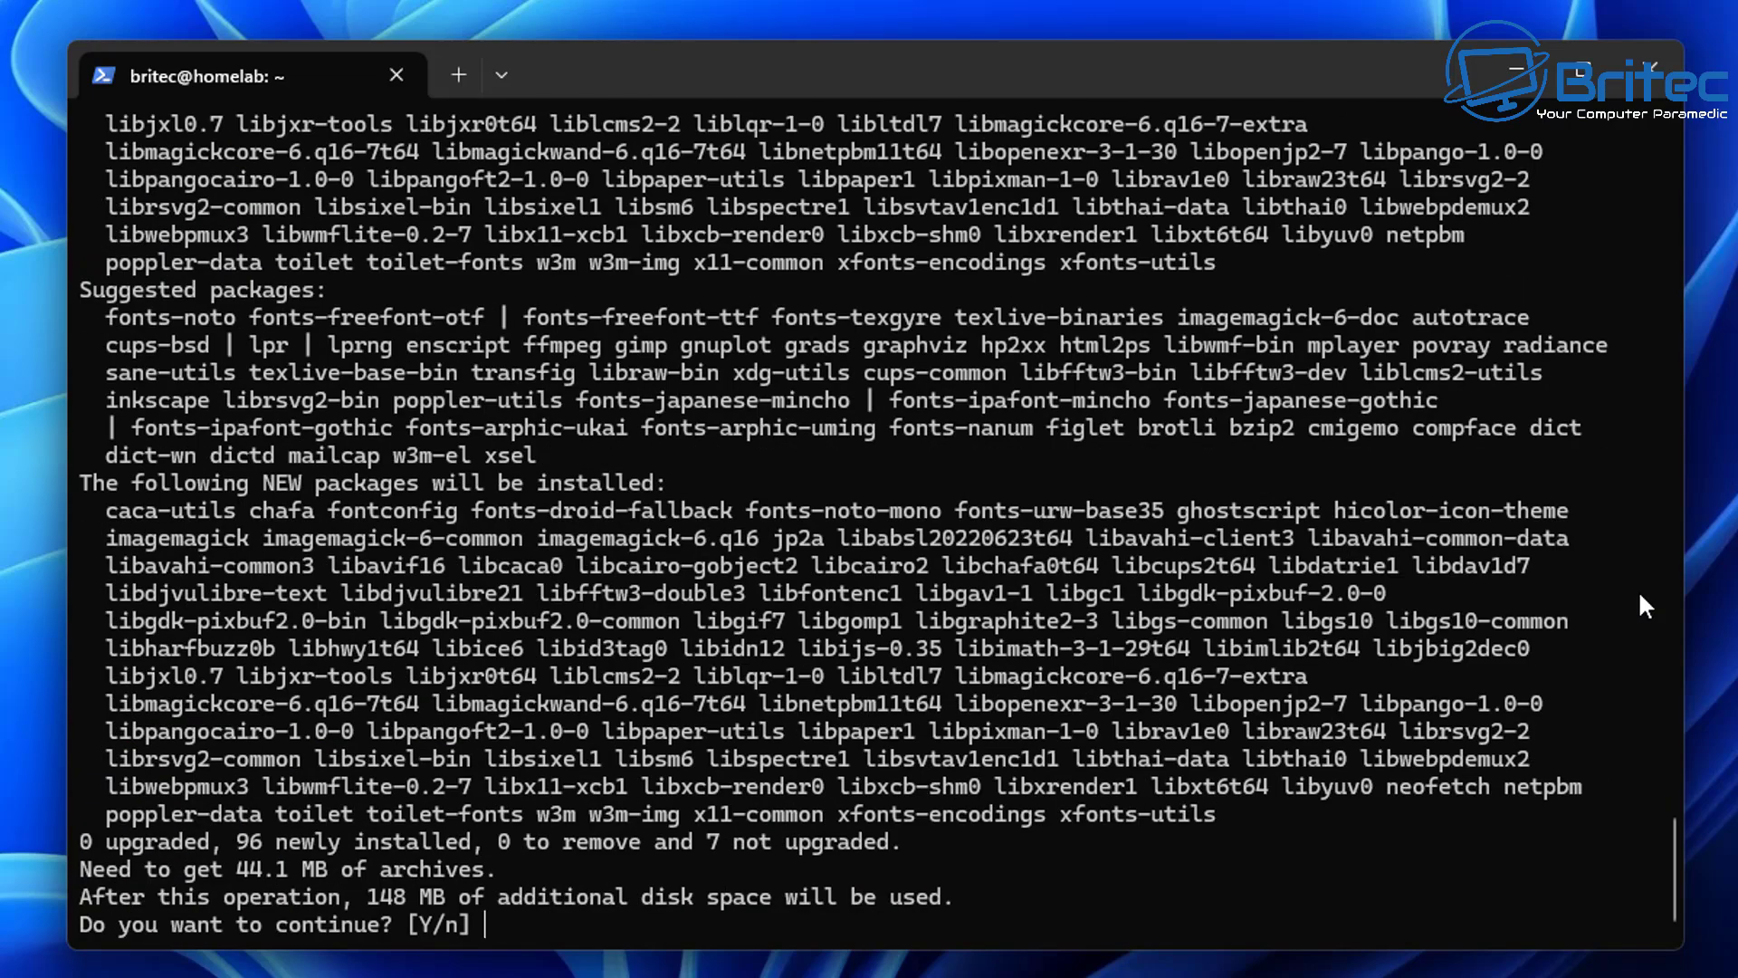
text(y)
key(Return)
Step: Run neofetch and htop to inspect the server's system information and running processes
text(neofetch)
key(Return)
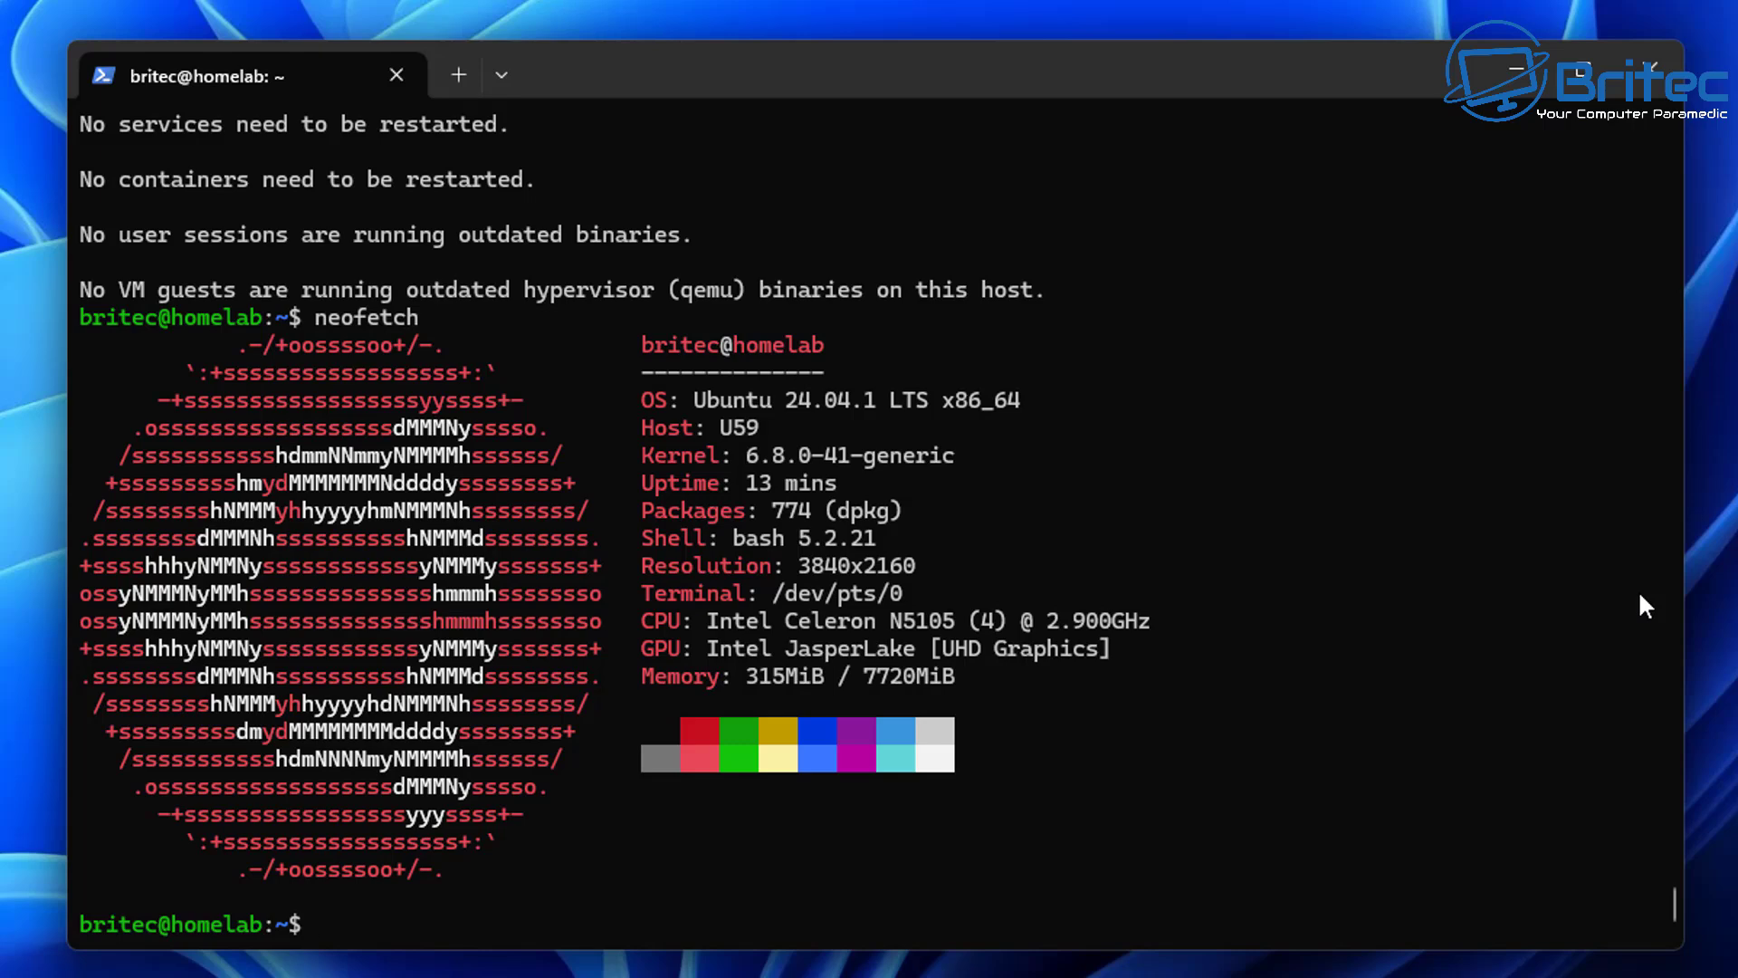
text(htop)
key(Return)
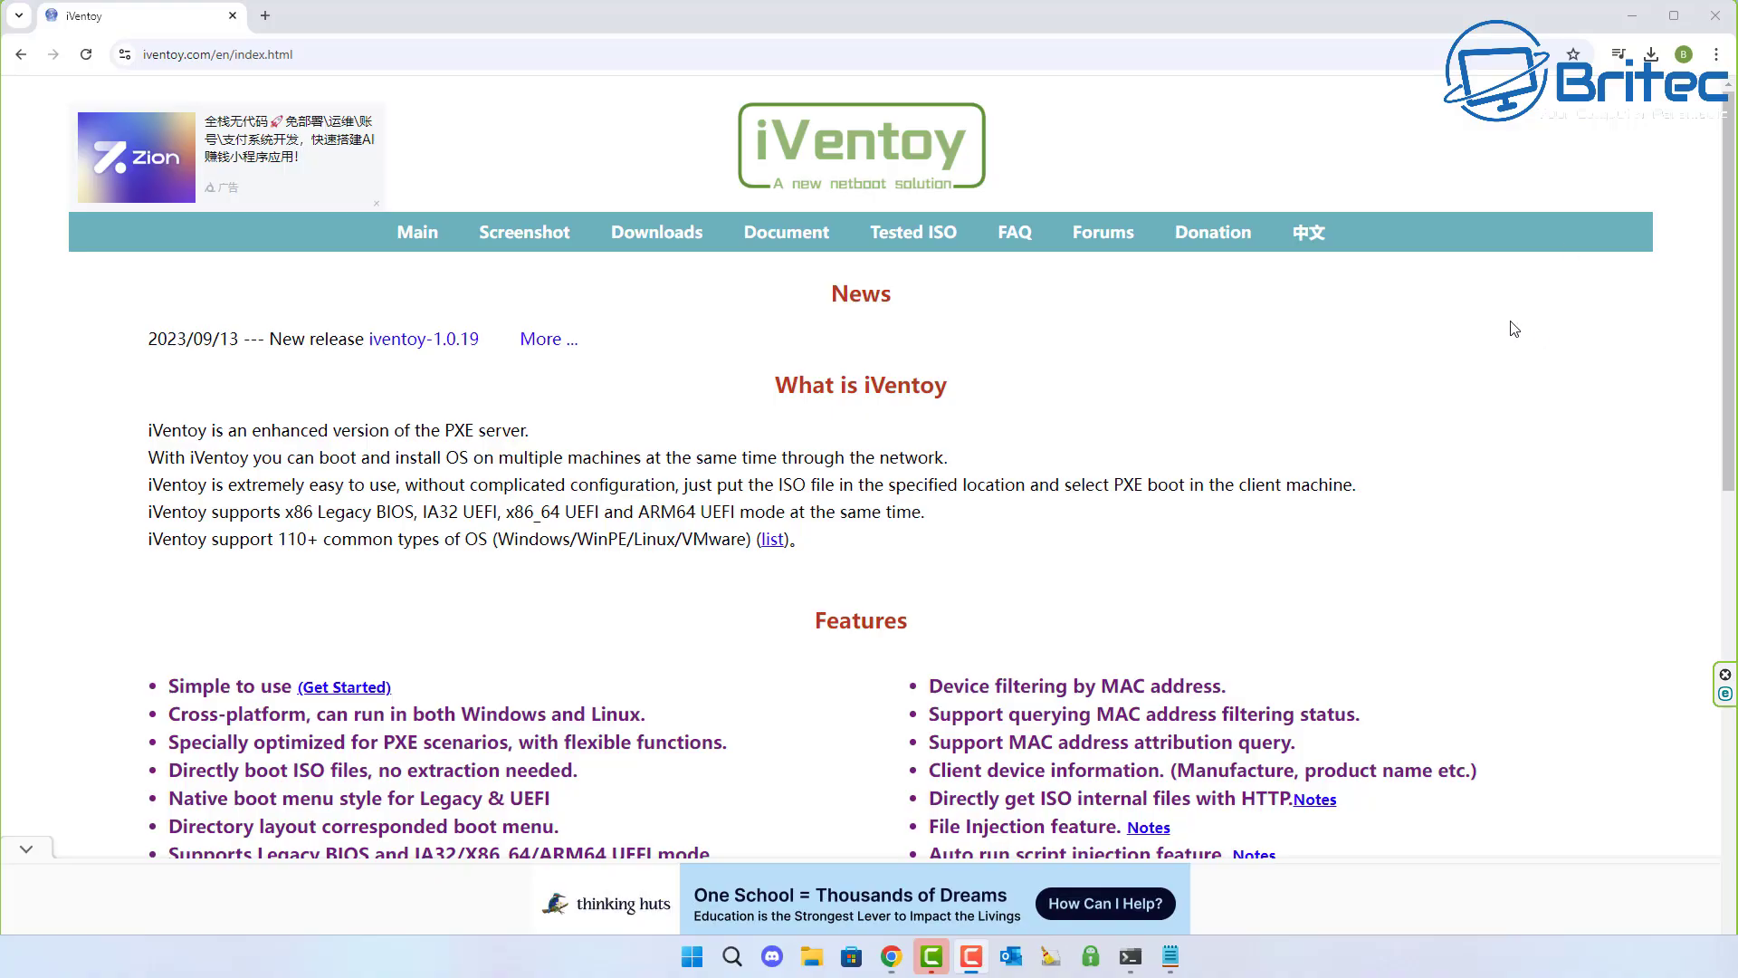
Step: Review the features and boot menu preview on the iVentoy home page in the browser, and open the site's Downloads page
middle_click(1523, 359)
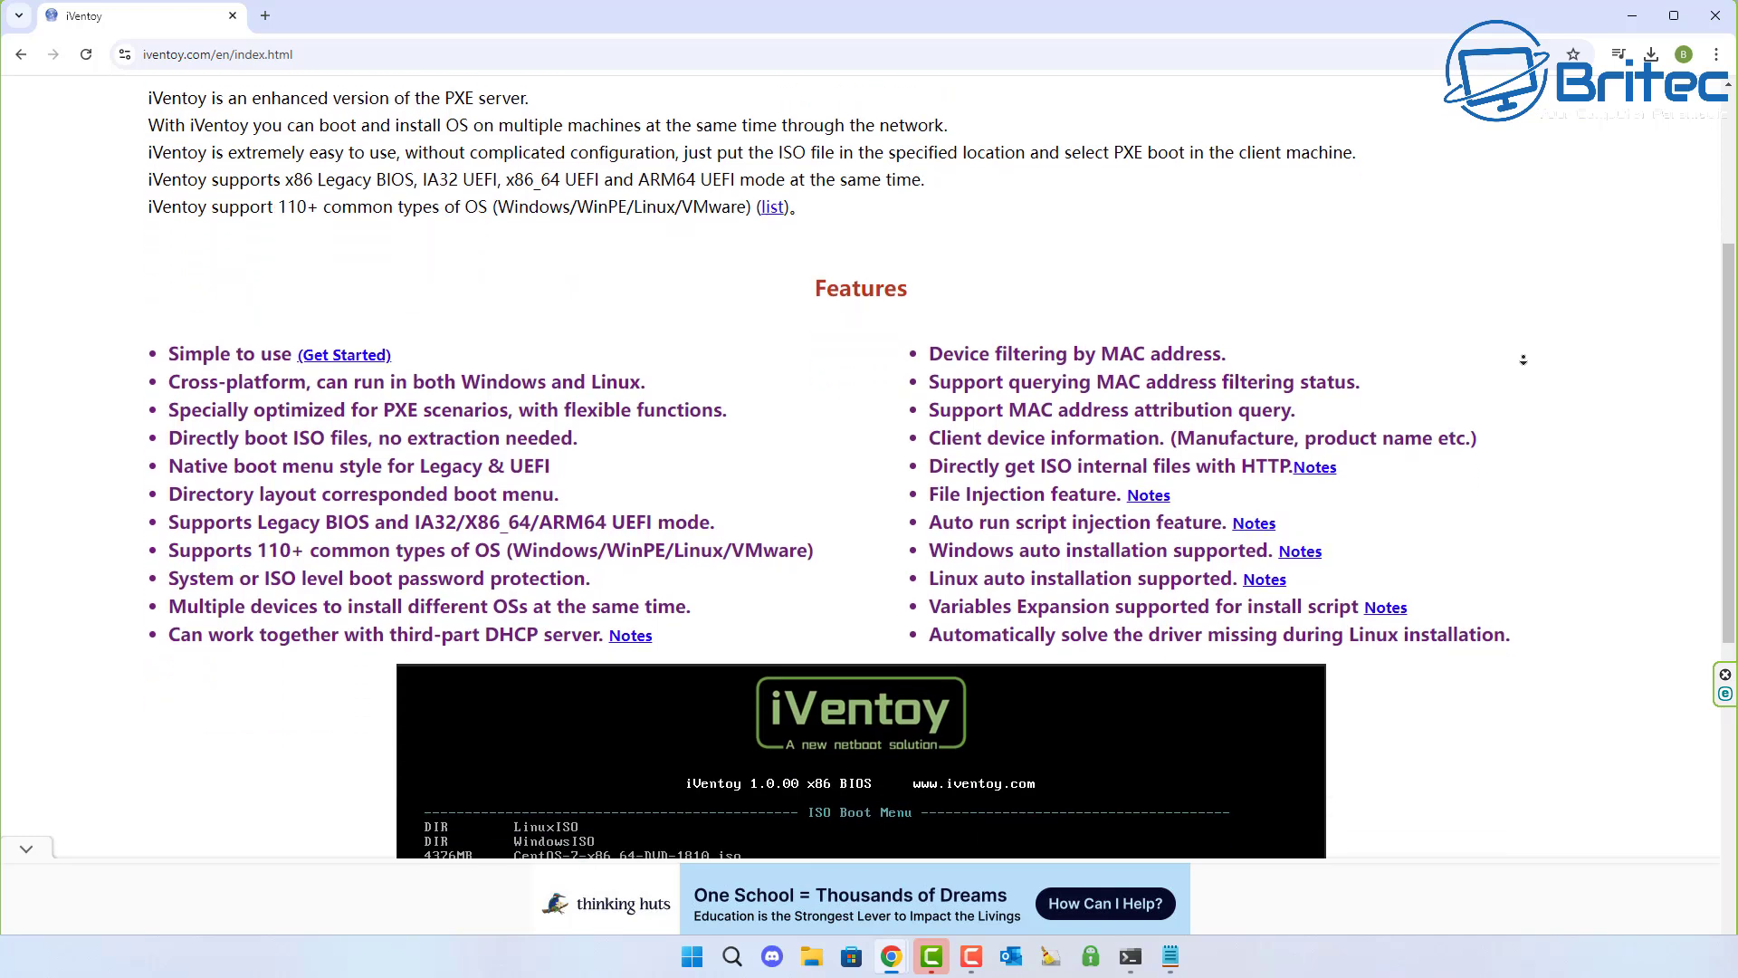
click(1524, 361)
middle_click(1526, 362)
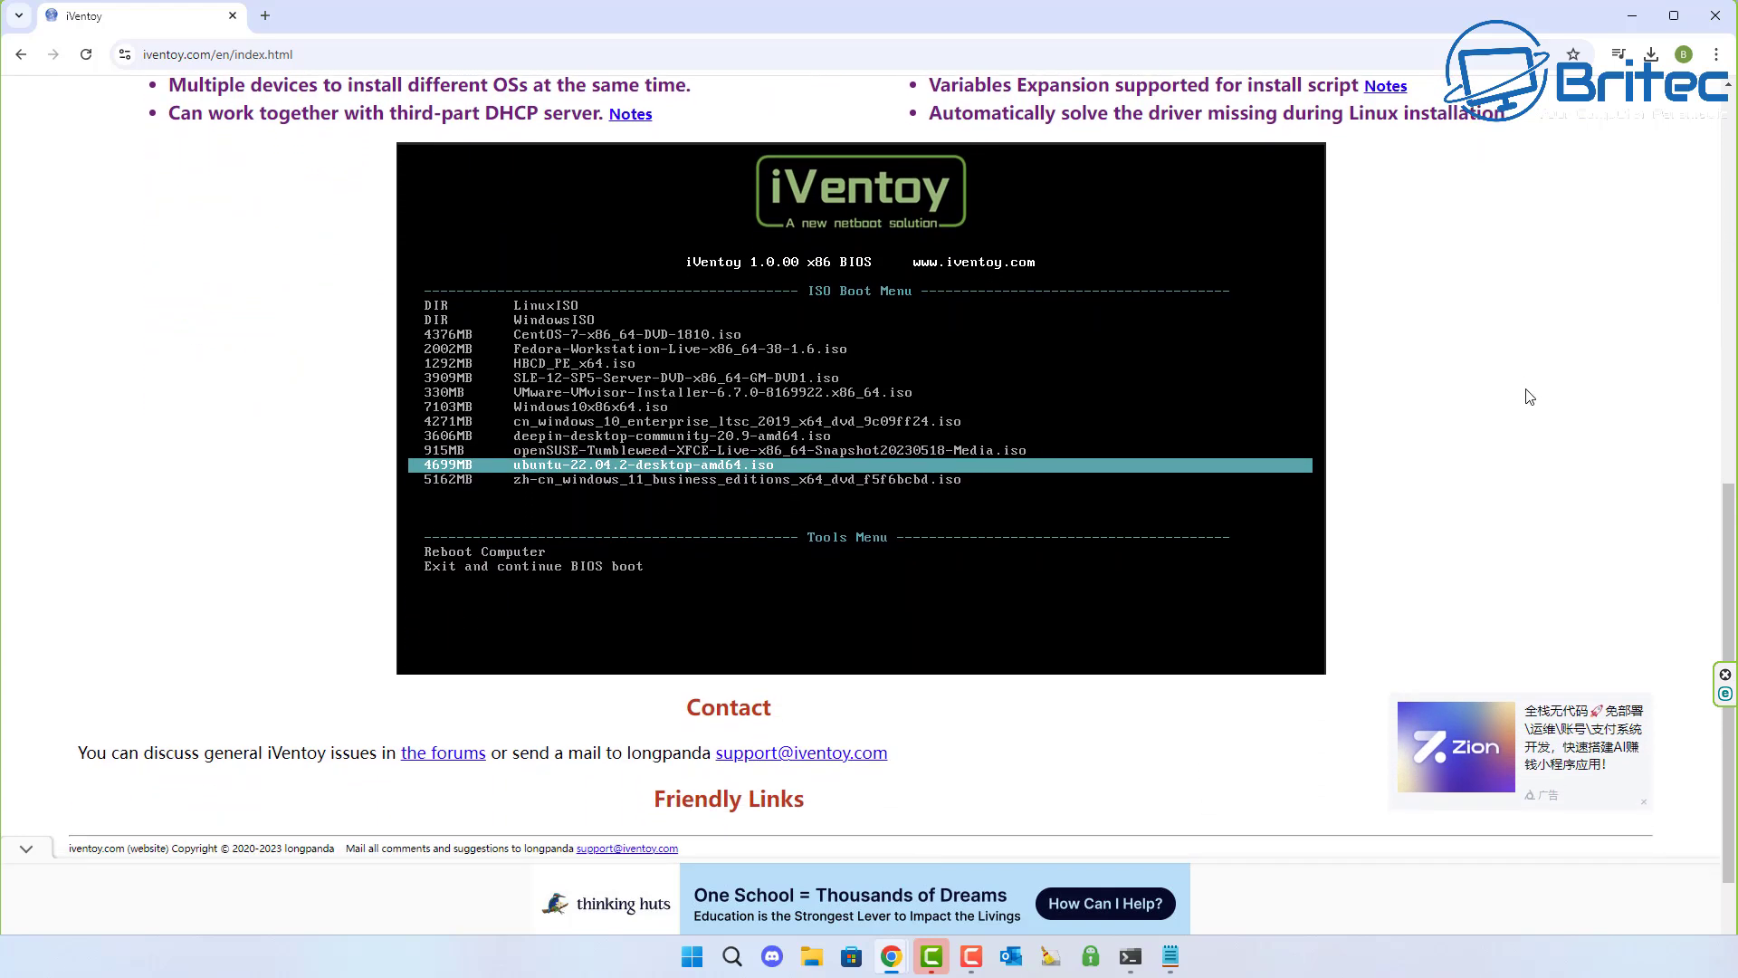
click(1729, 493)
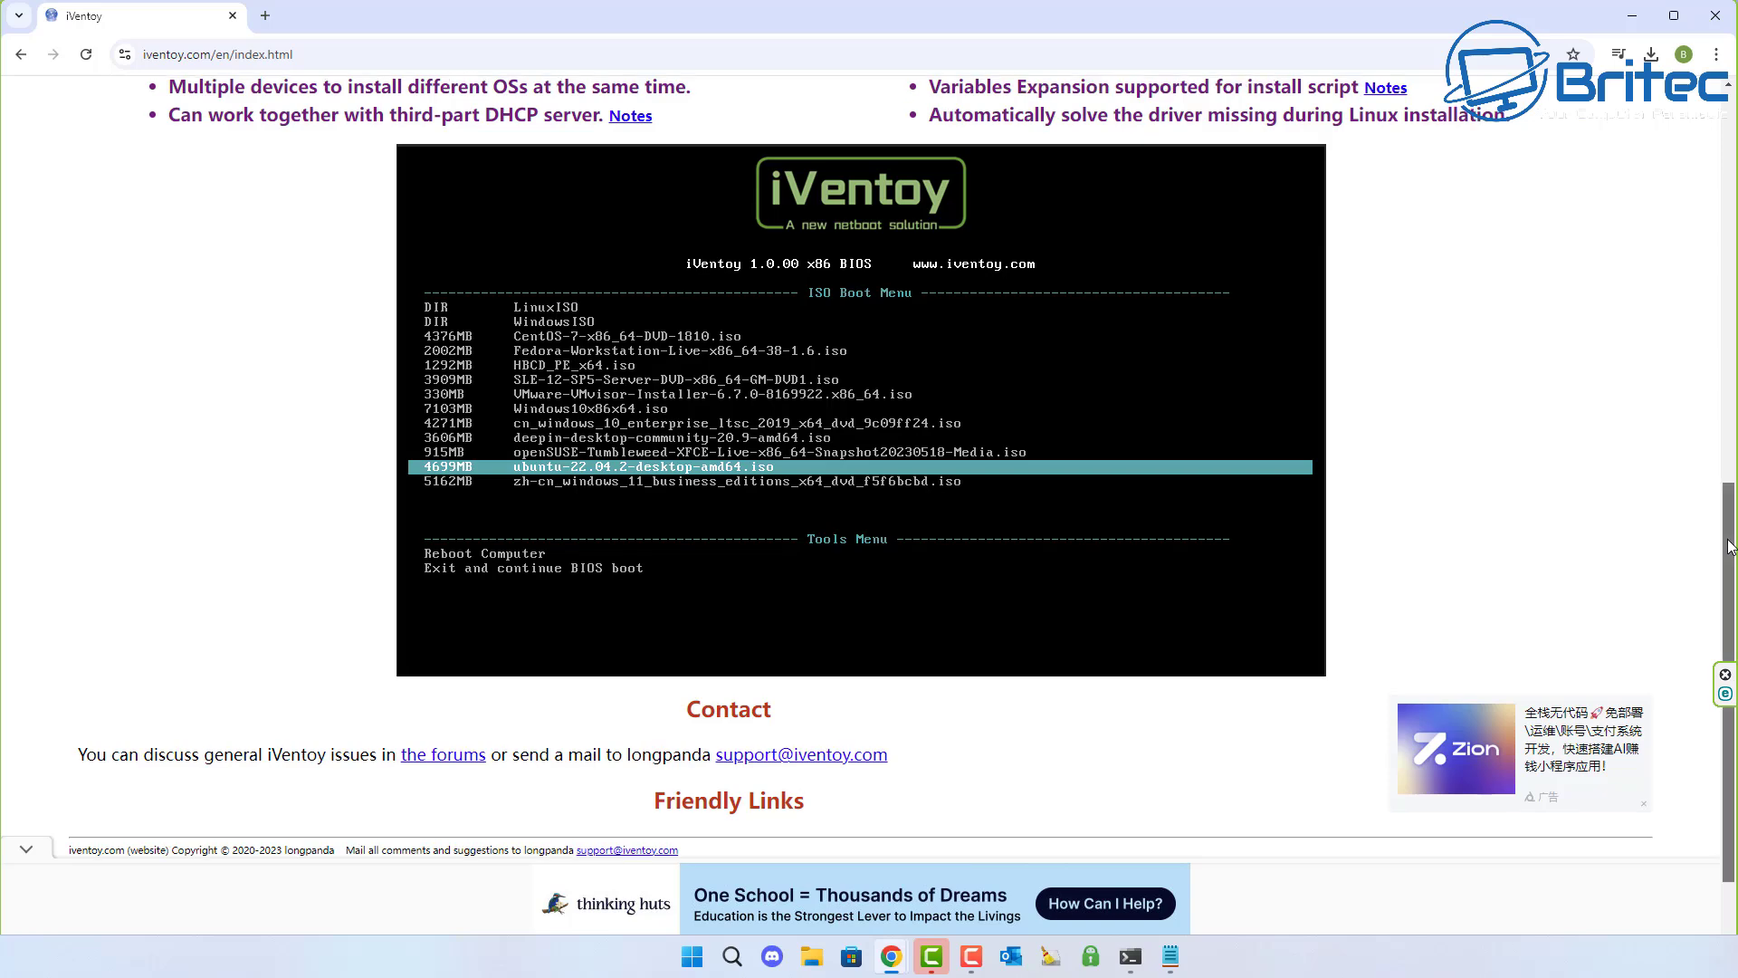
scroll(1731, 471, up, 2)
scroll(1735, 438, up, 7)
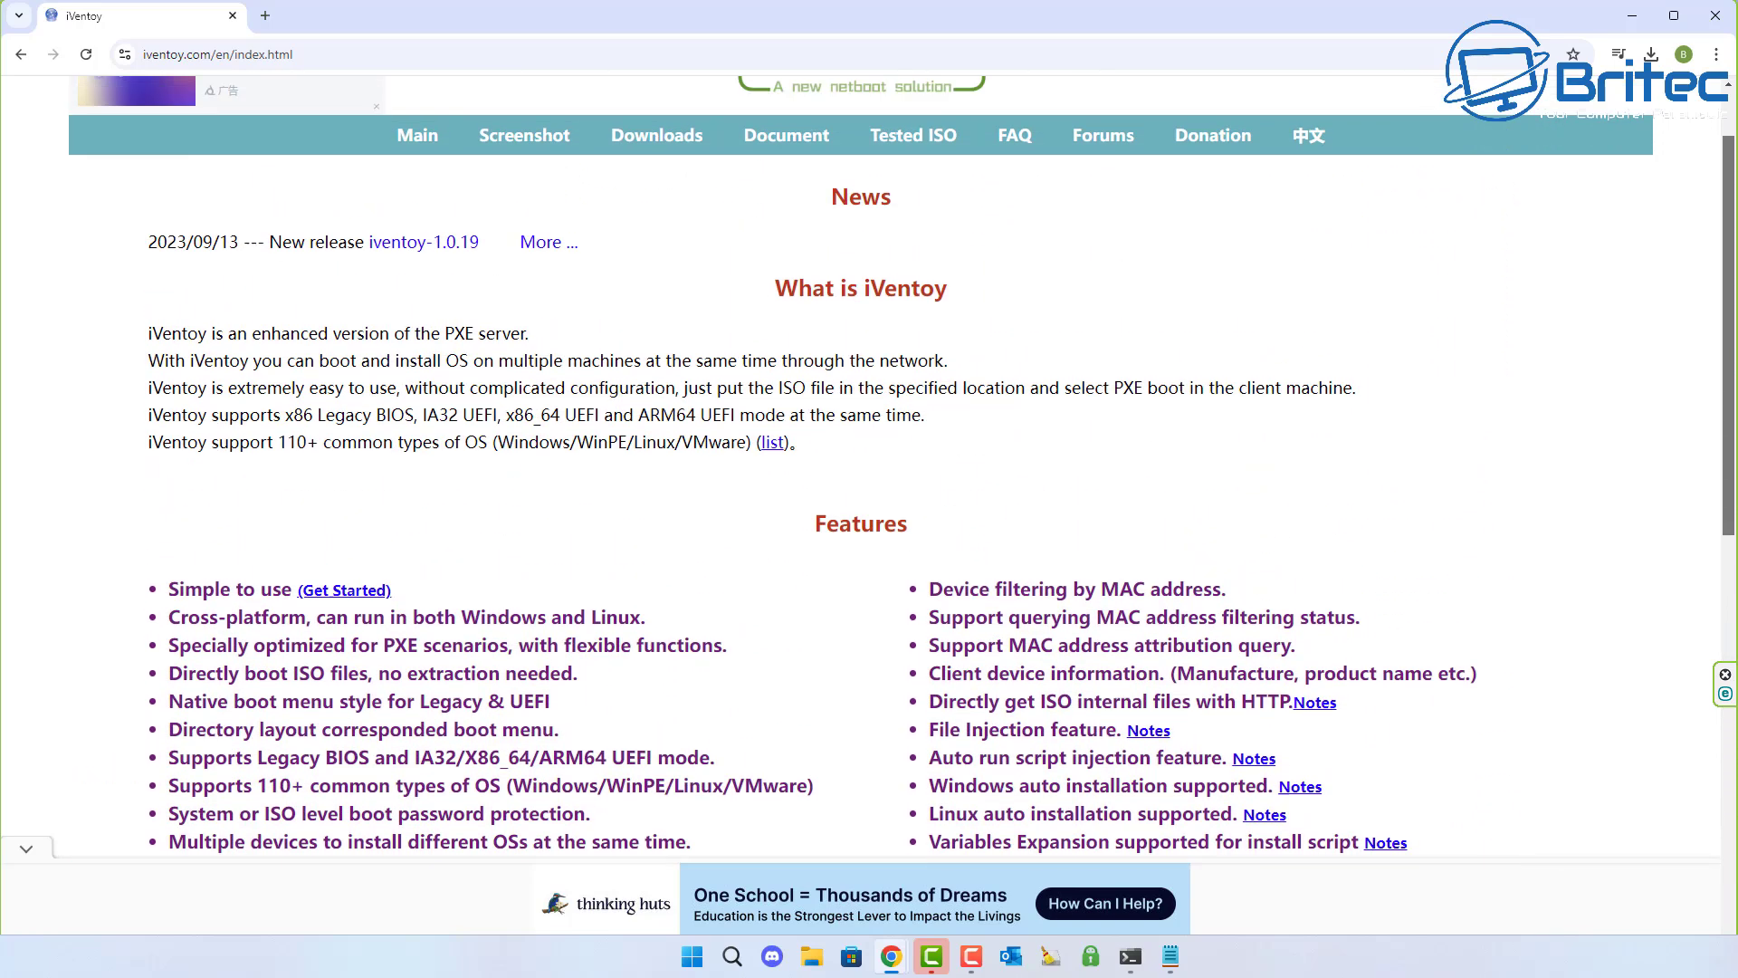
click(661, 250)
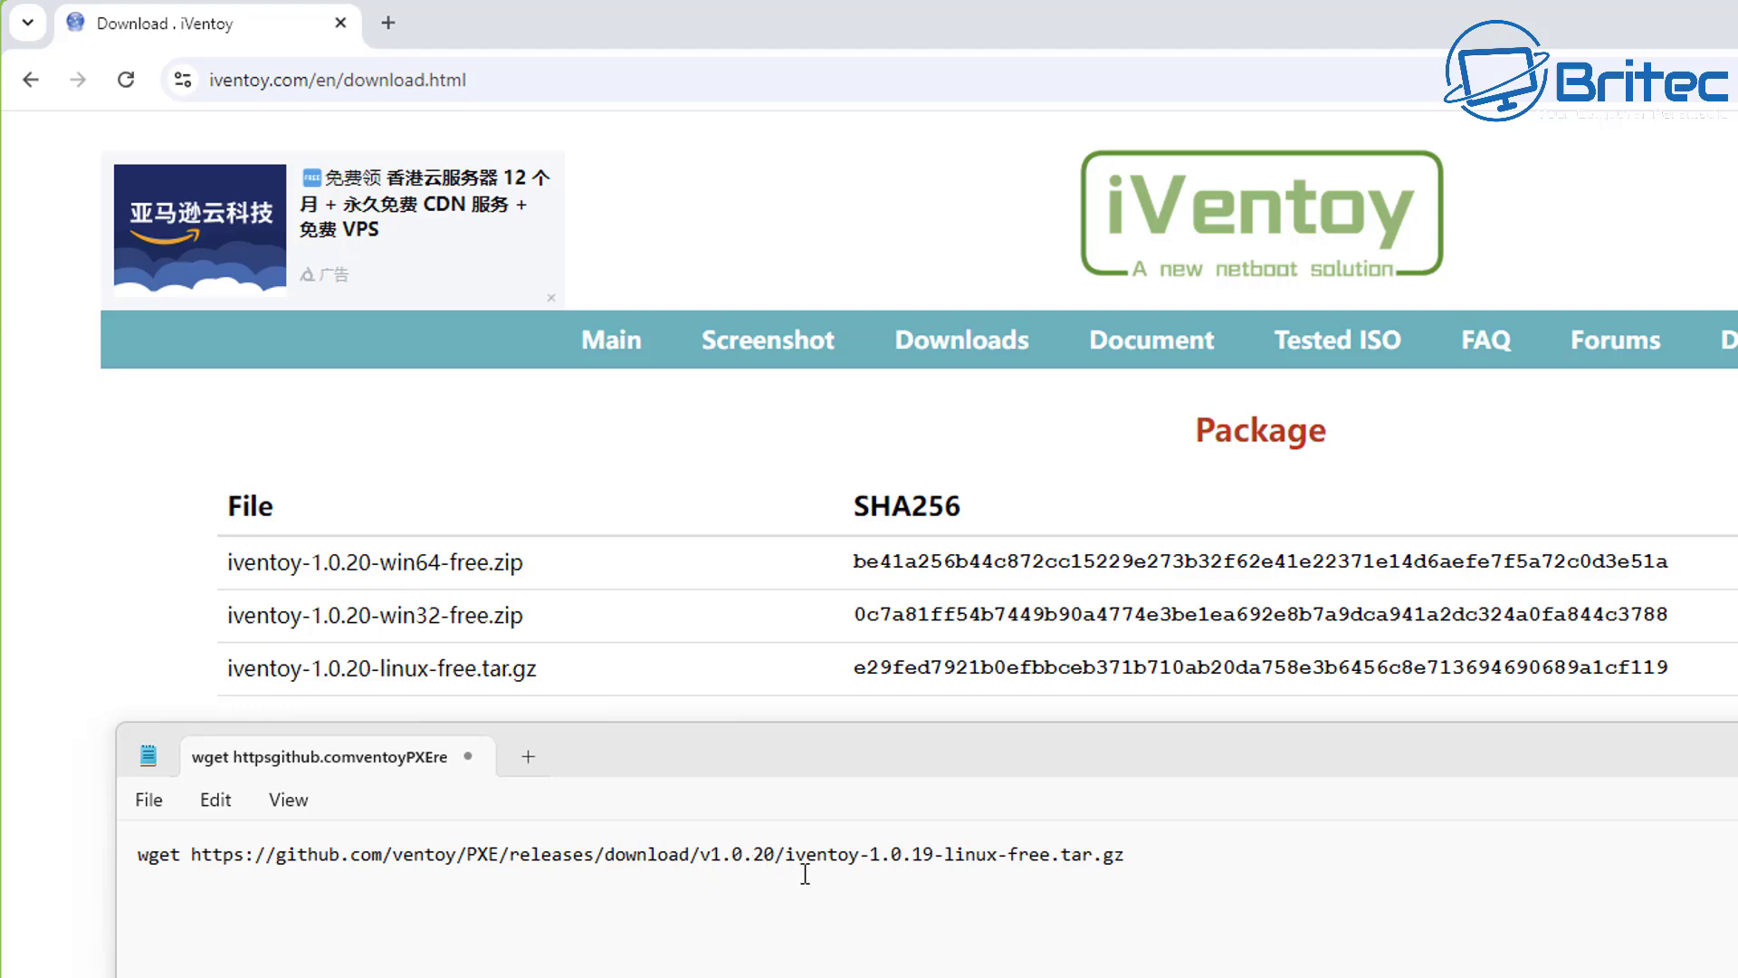
Step: Change the file version in the Notepad wget command to iventoy-1.0.20-linux-free.tar.gz and copy the whole command
double_click(913, 858)
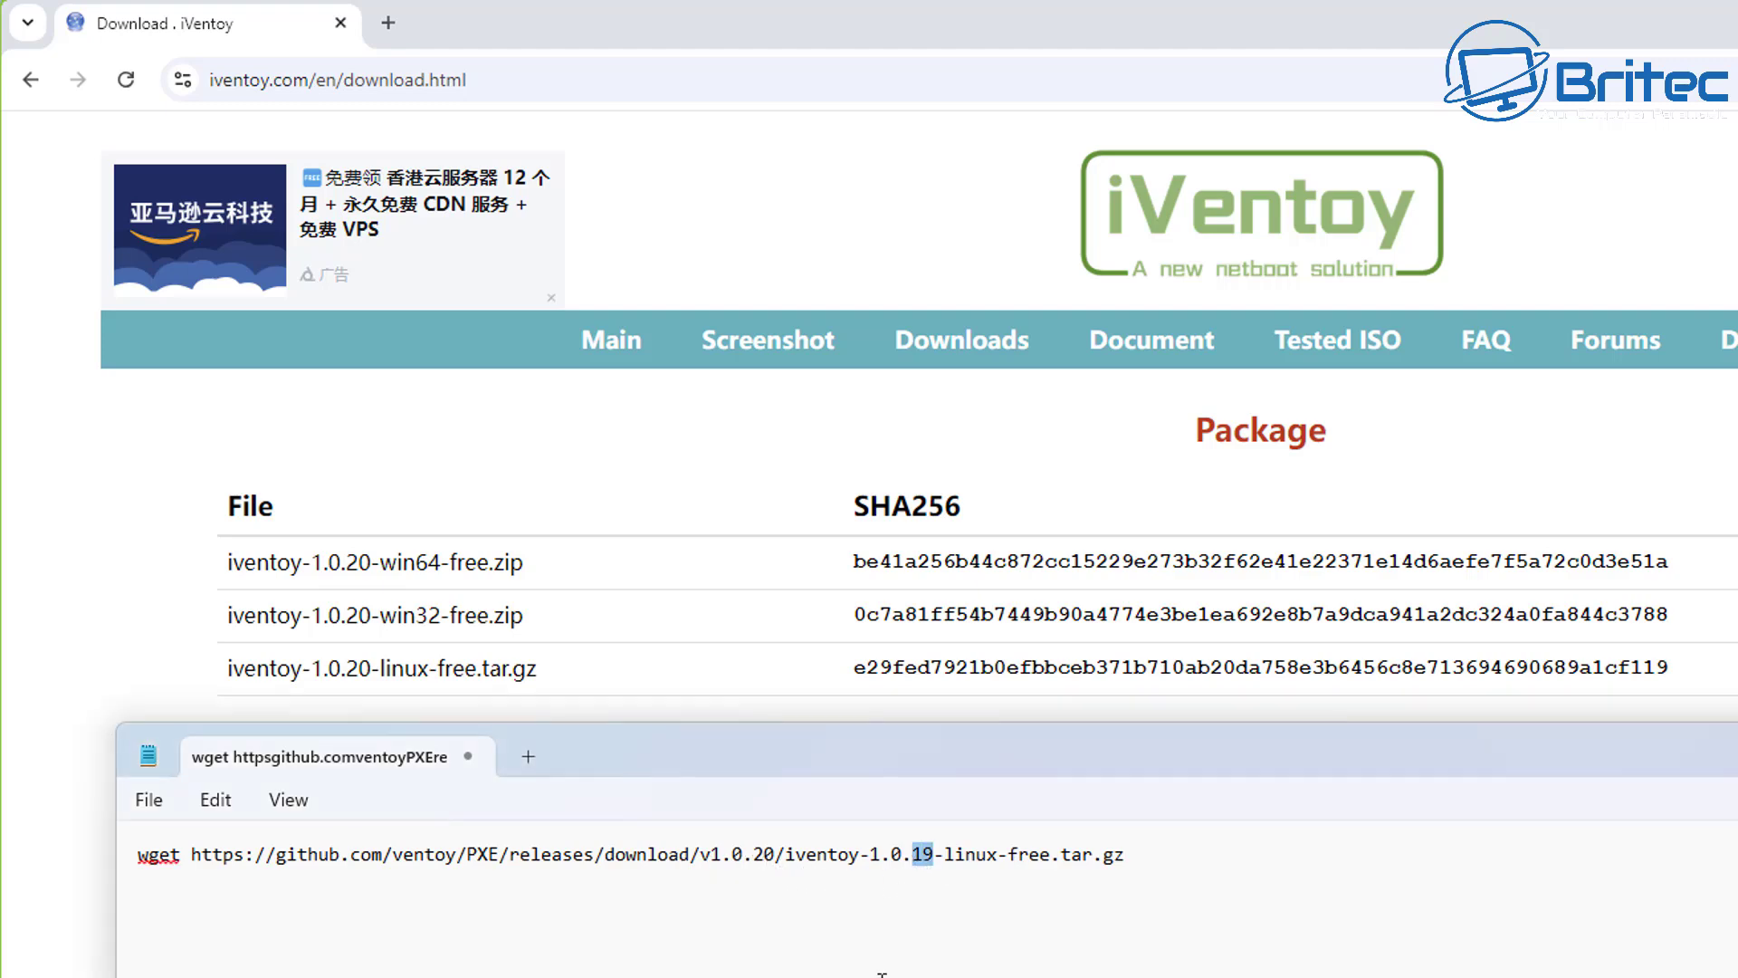
text(20)
drag(1143, 851, 160, 897)
key(ctrl+c)
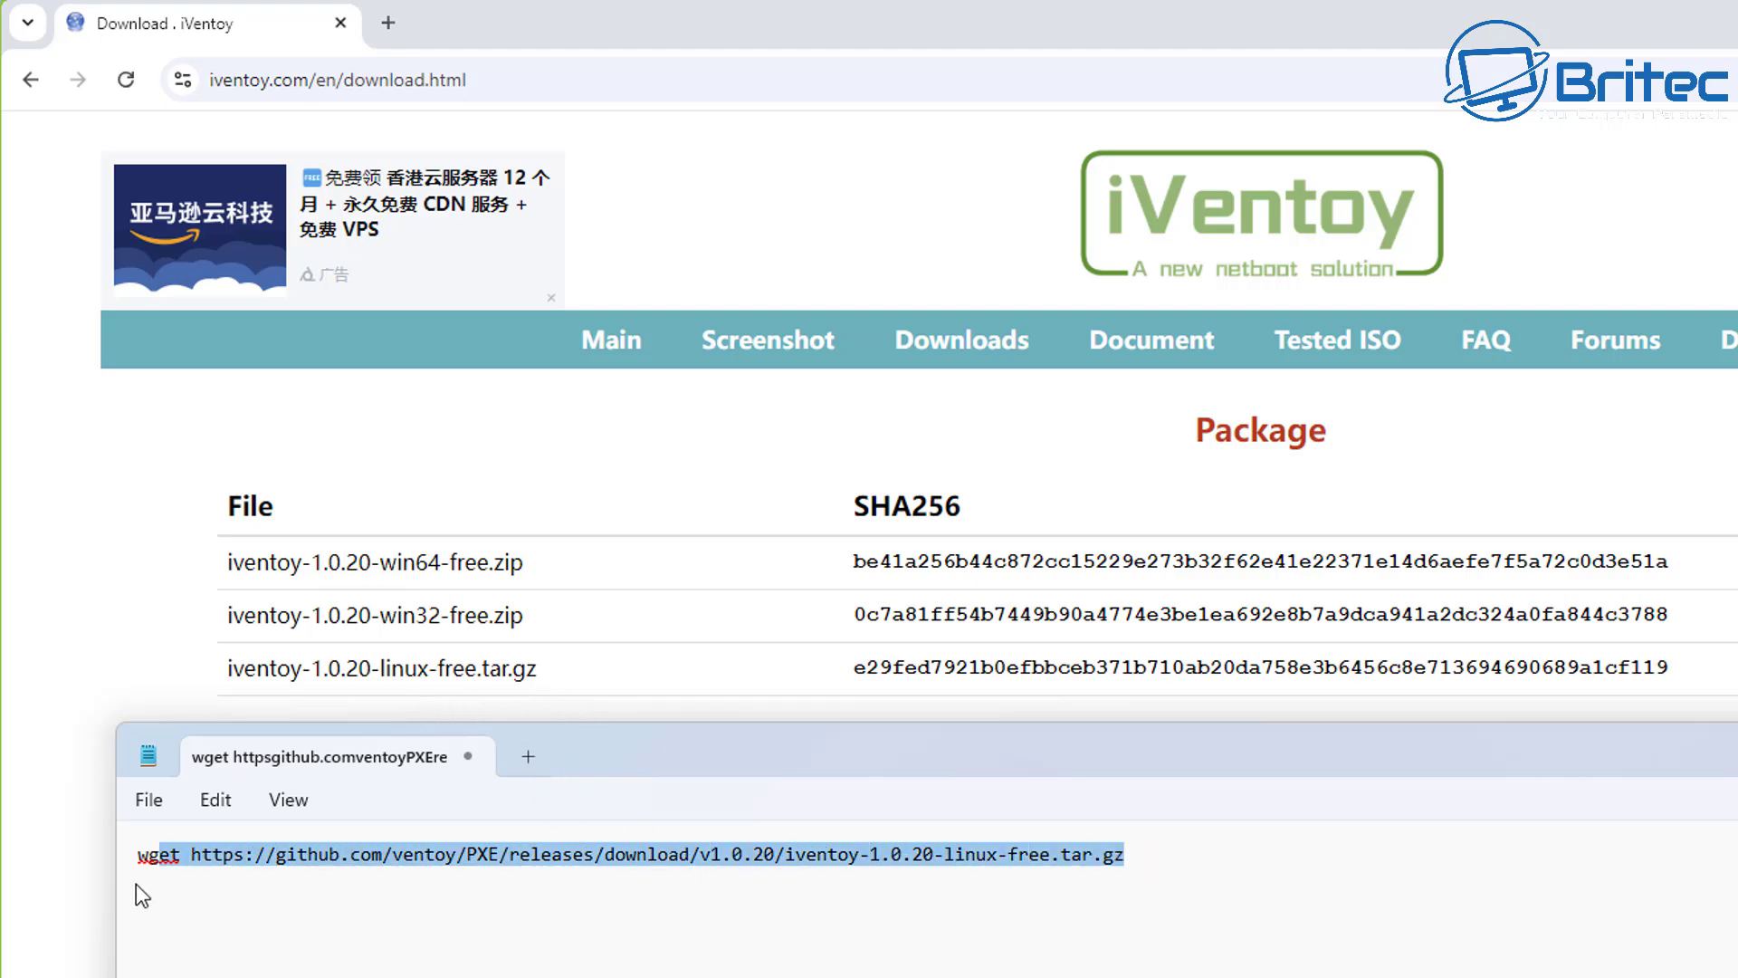
right_click(330, 858)
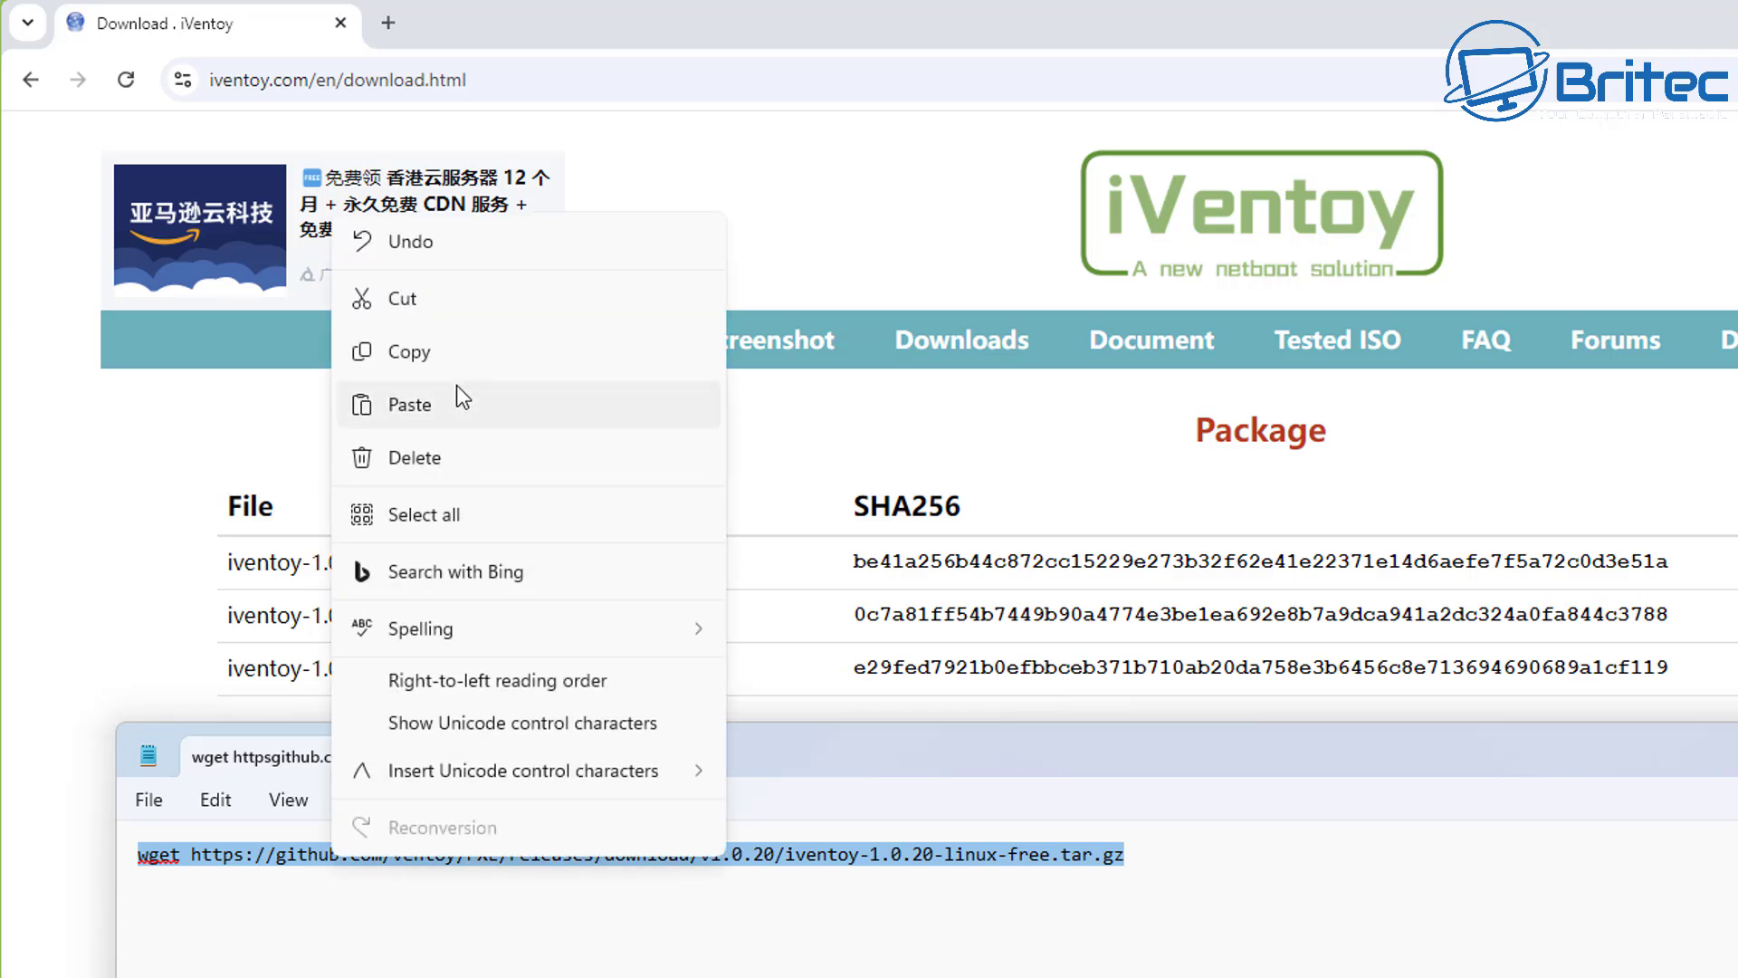
click(431, 364)
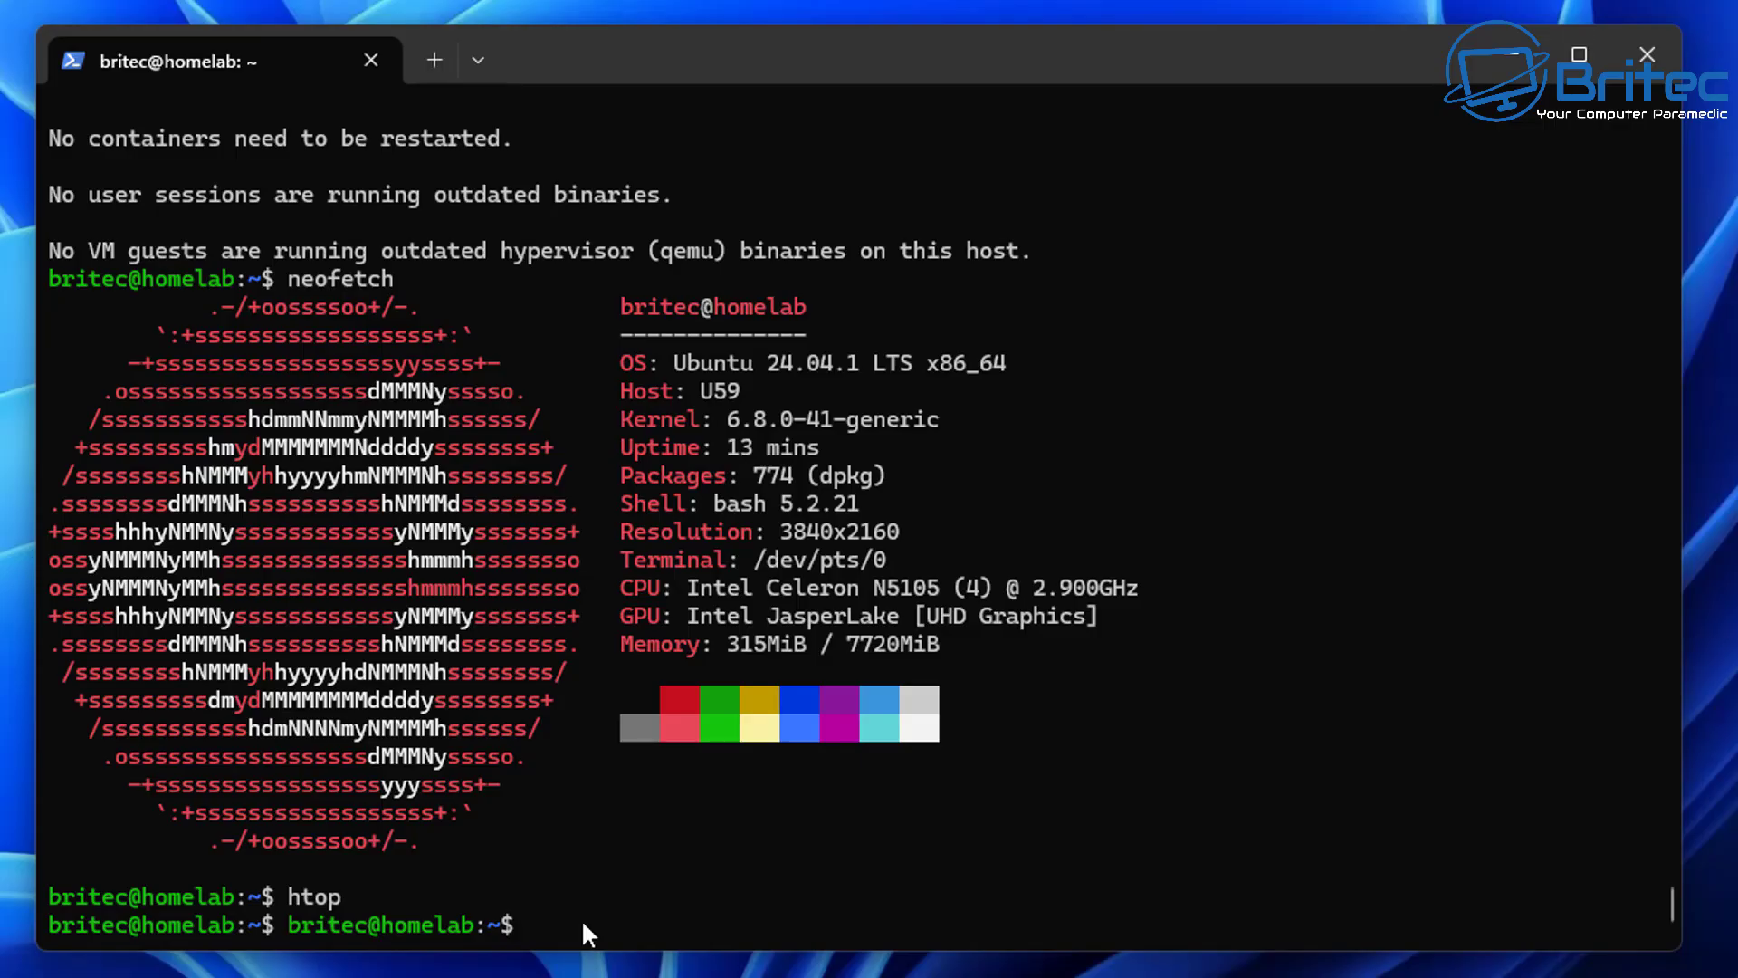
Step: In the SSH terminal, download iventoy-1.0.20-linux-free.tar.gz with the copied wget command and extract it with tar -xzf
right_click(581, 919)
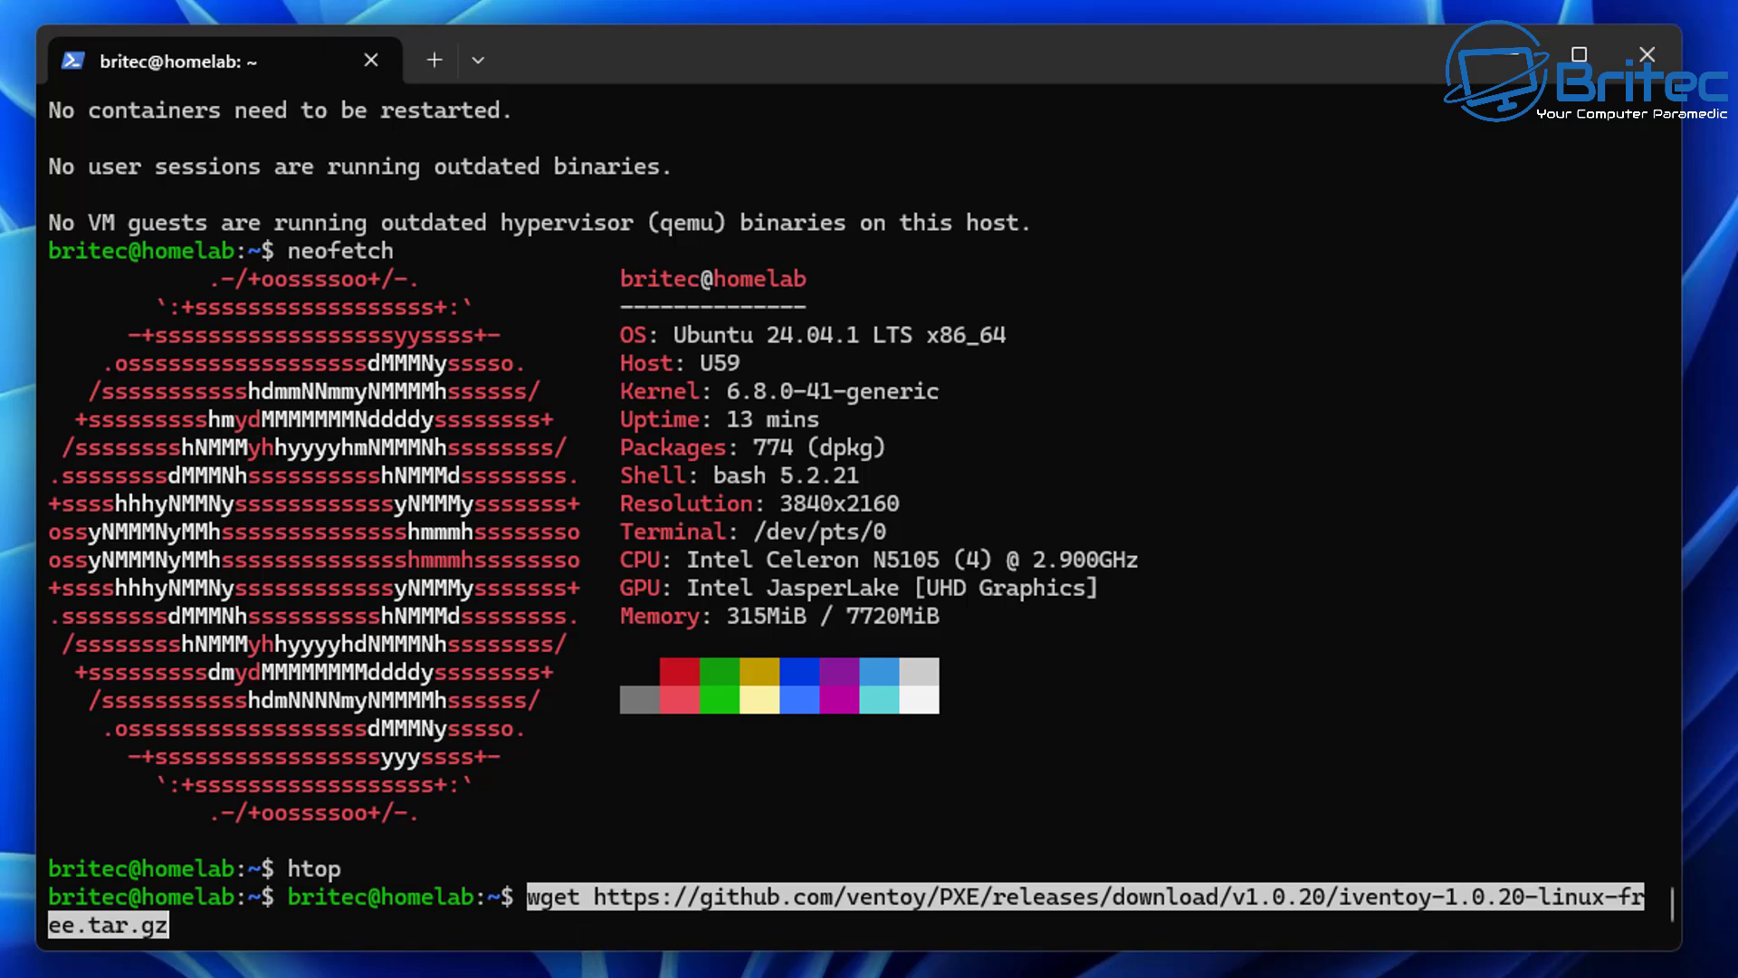
key(Return)
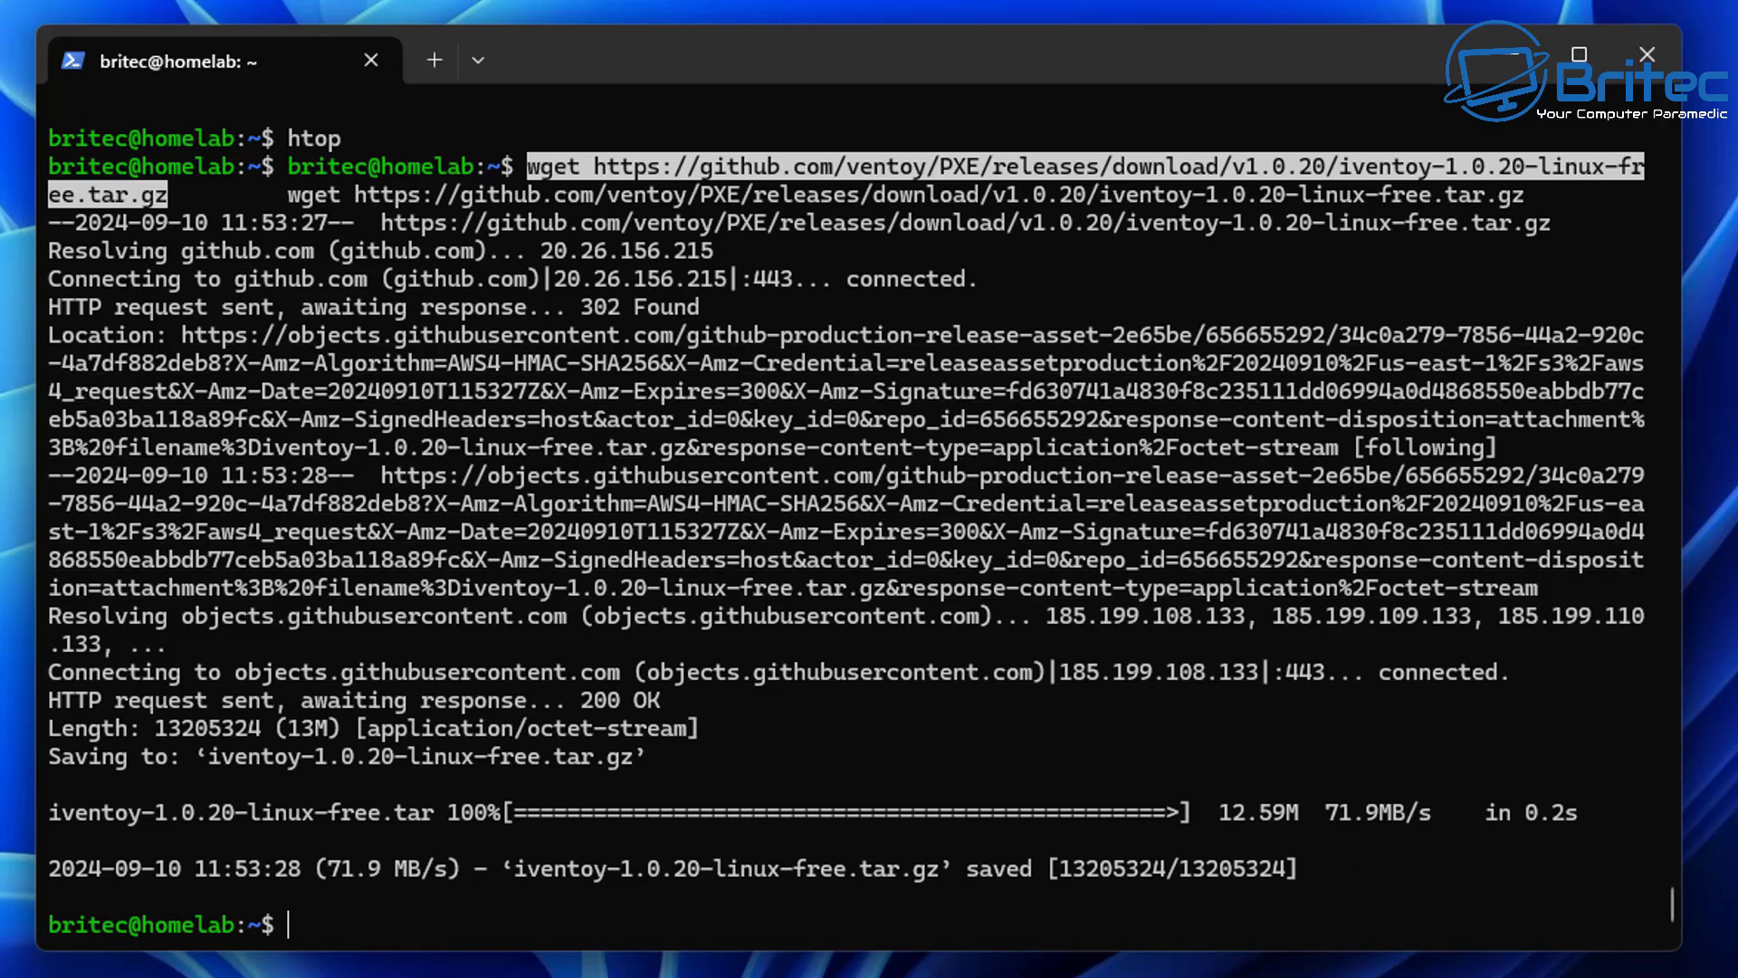
right_click(566, 932)
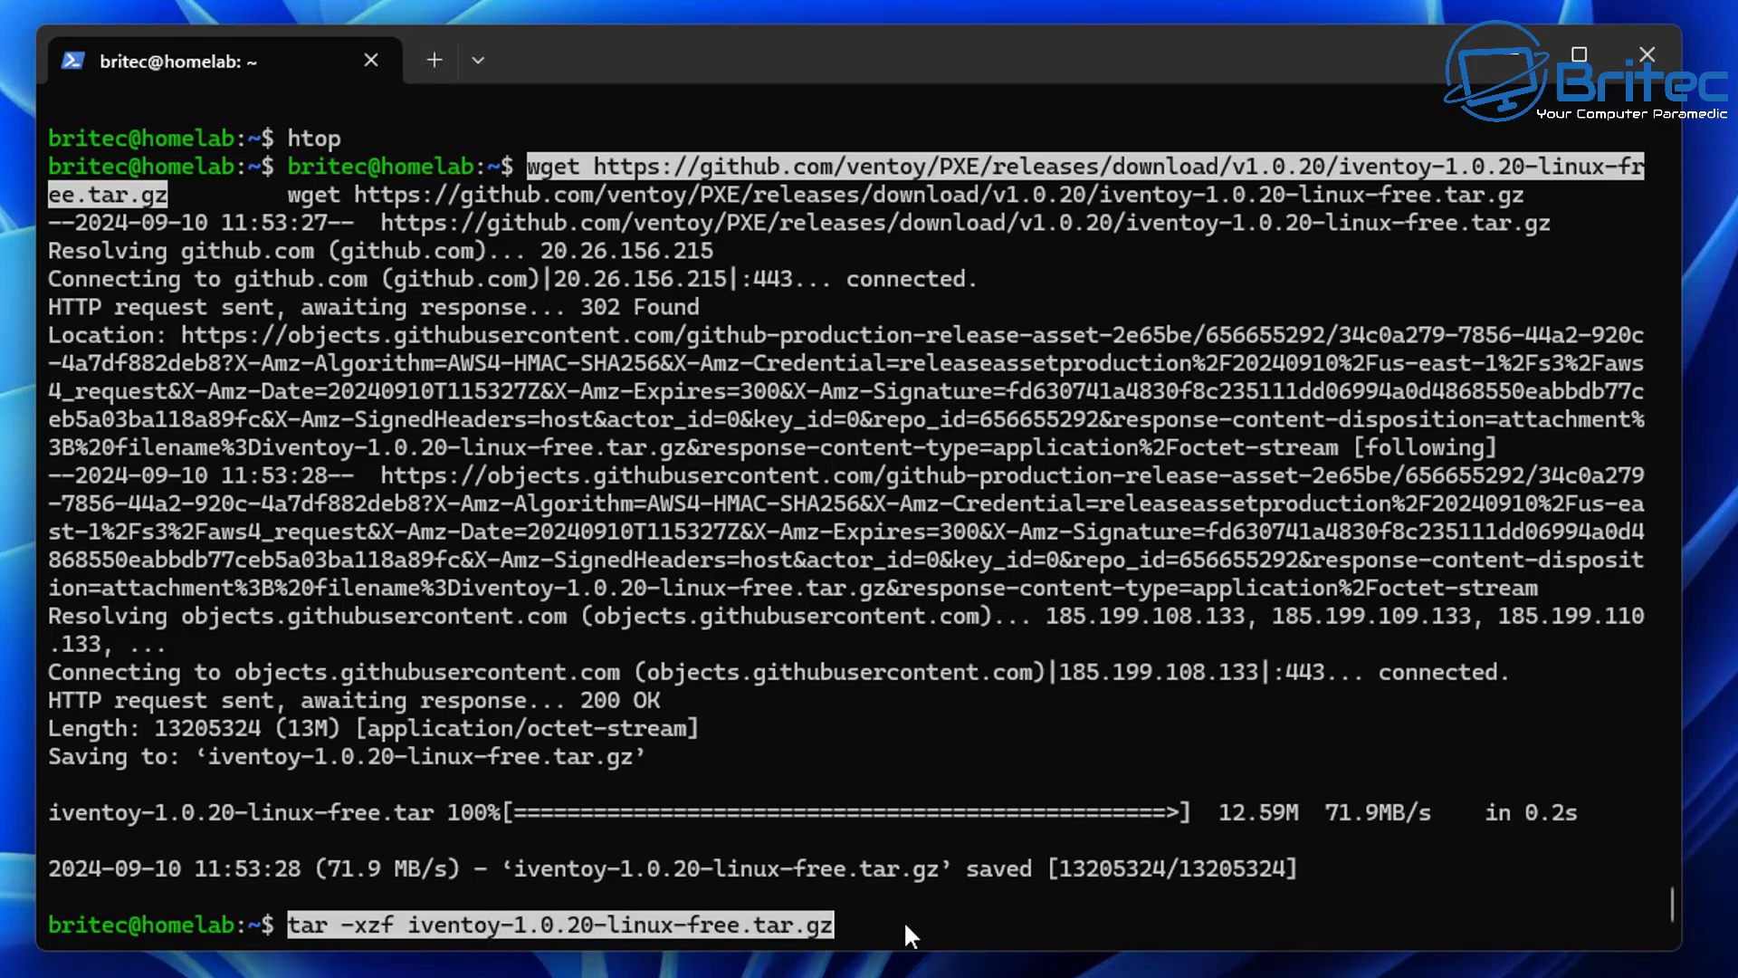
key(Return)
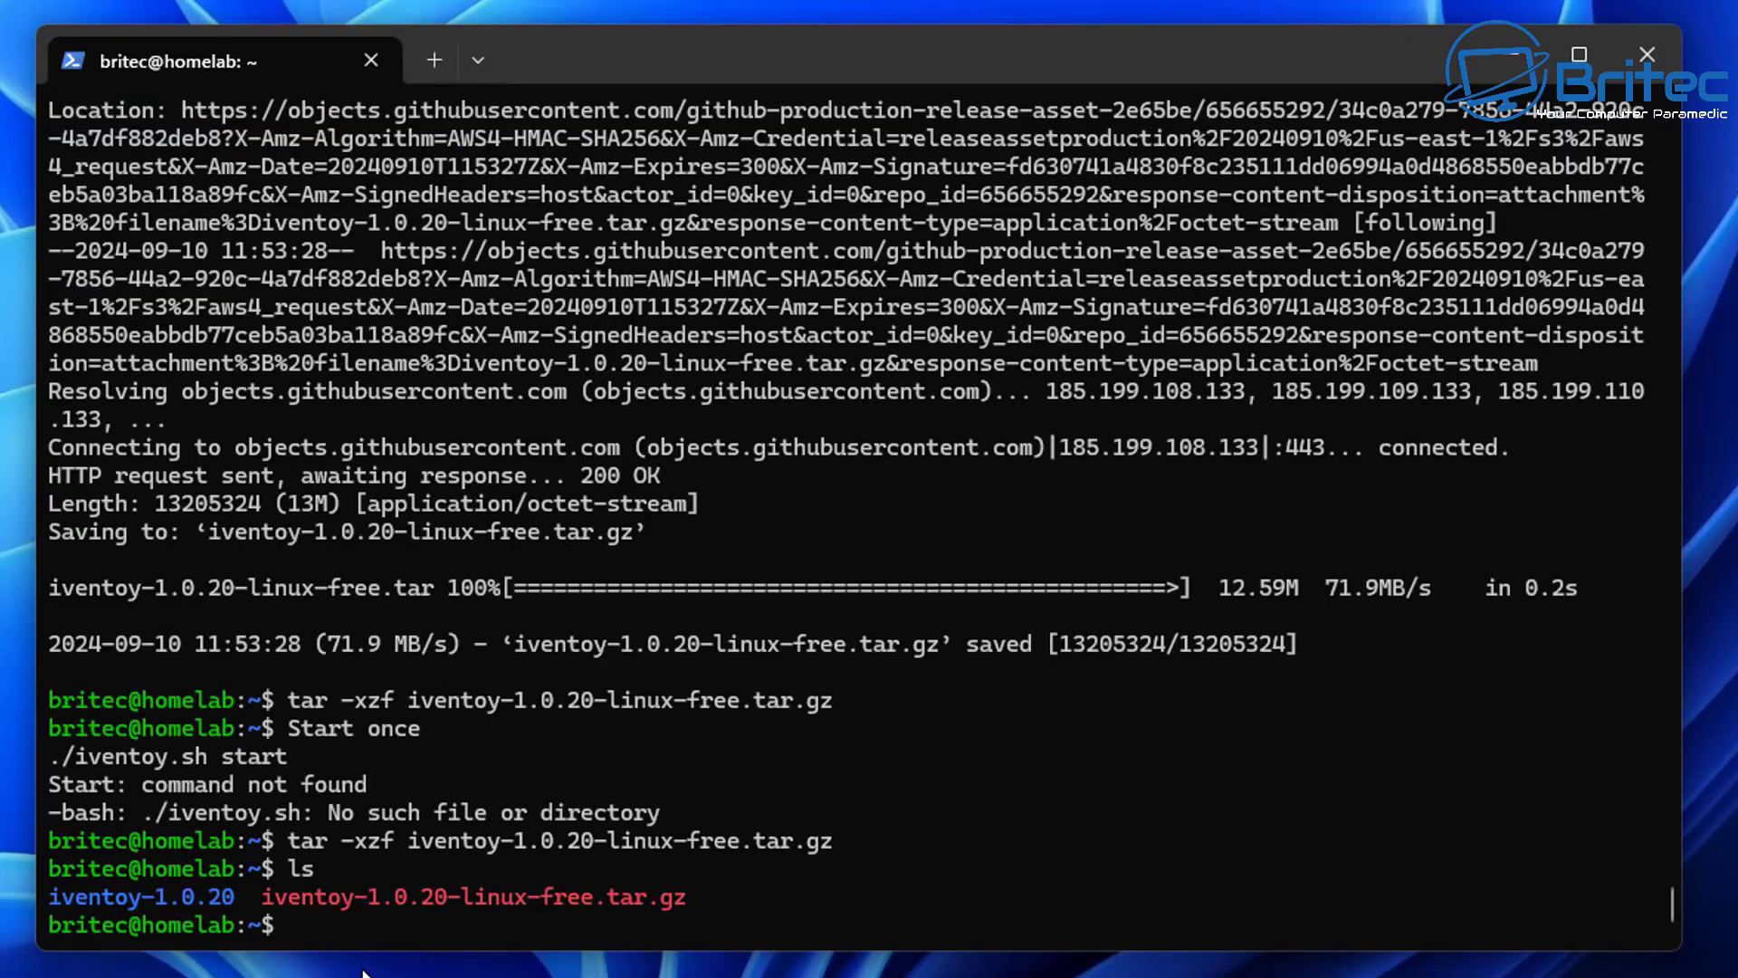
Step: Change into the iventoy-1.0.20 directory and try to start iVentoy with ./iventoy.sh start
text(cd)
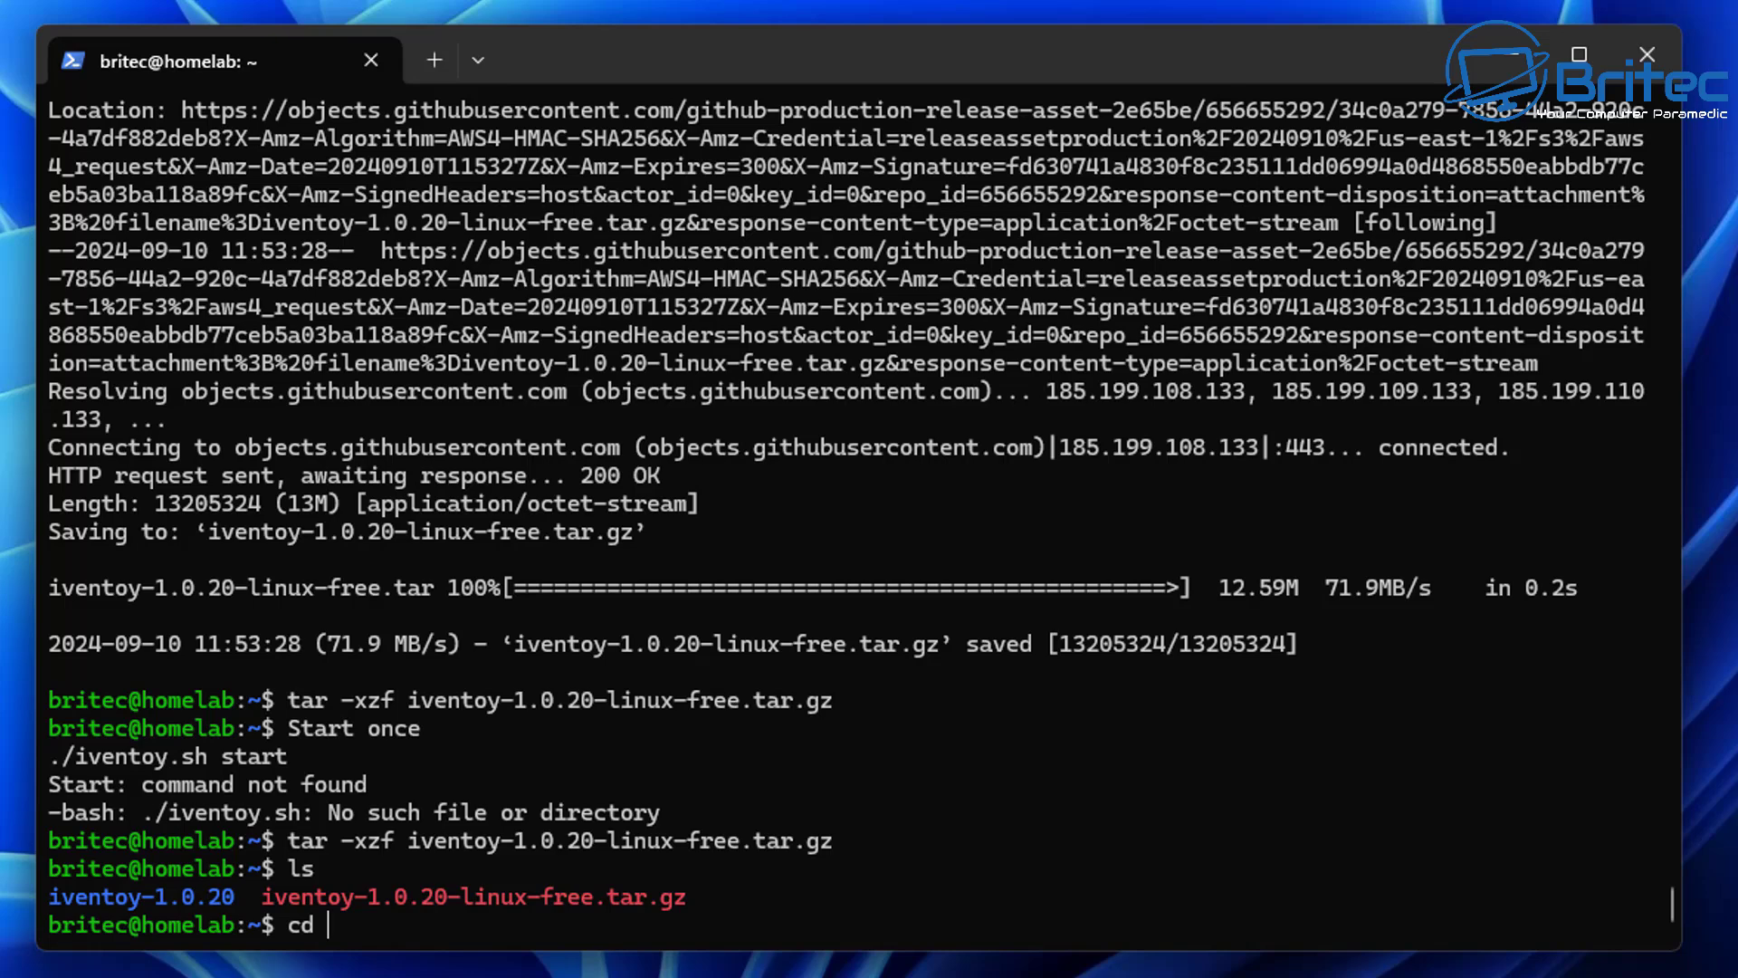
text(iventoy-1.0)
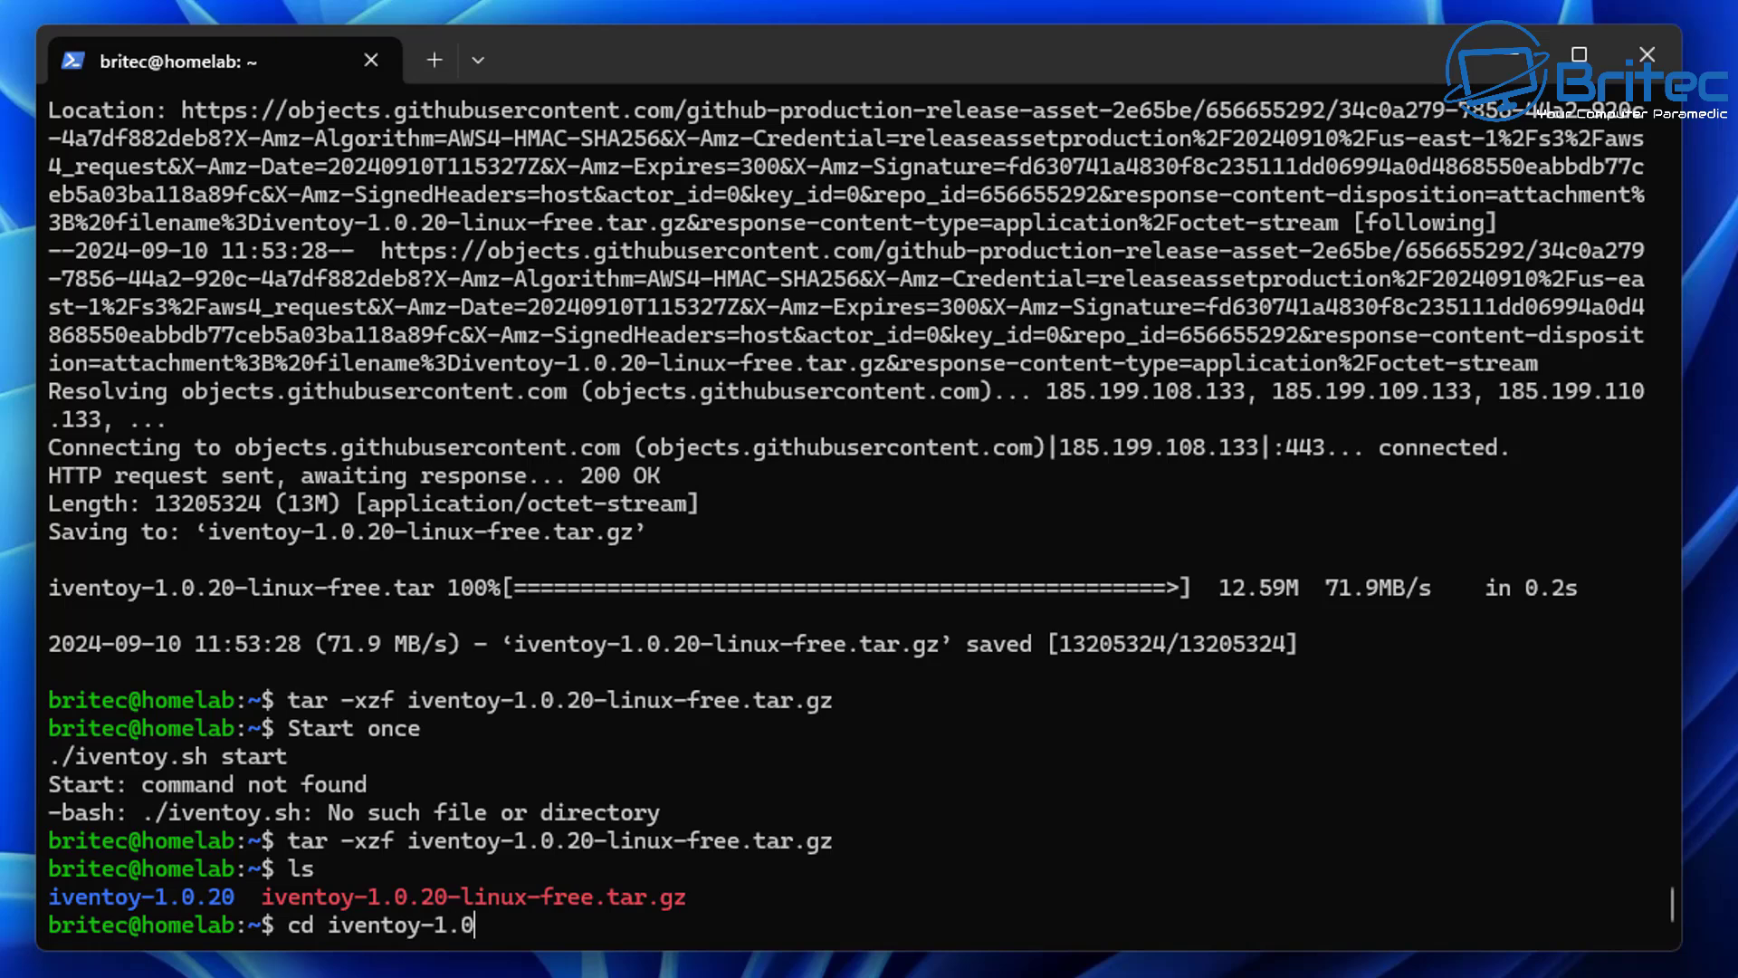
text(.20)
key(Return)
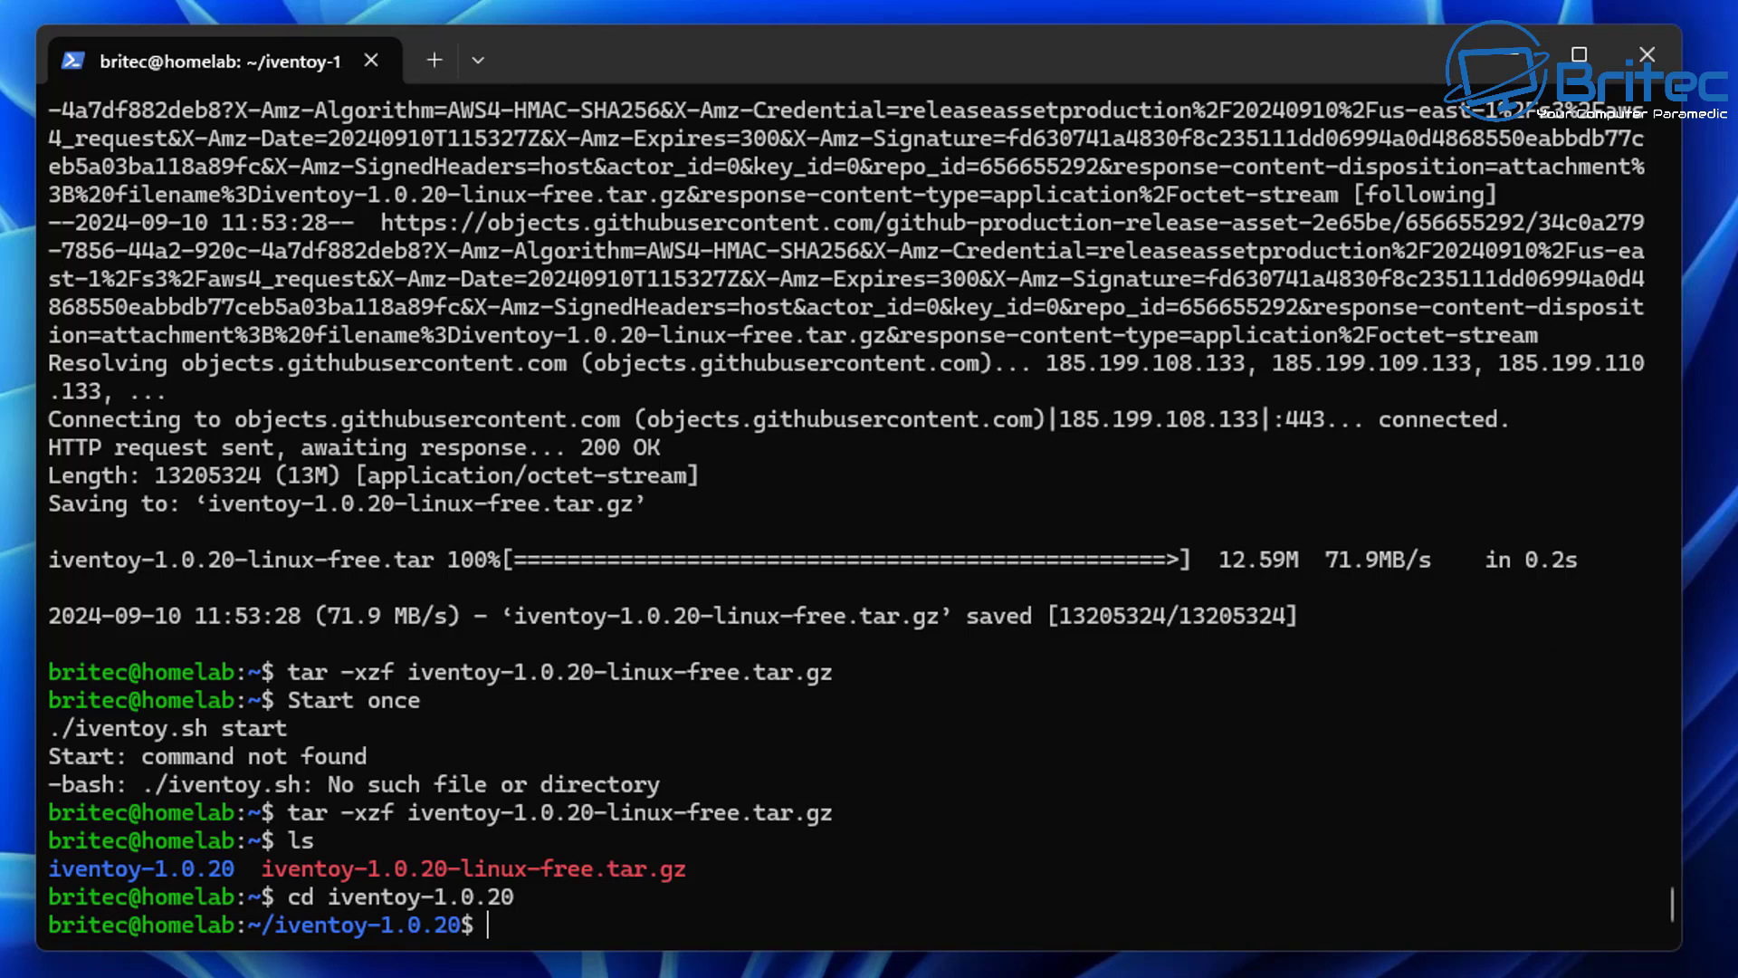
right_click(580, 925)
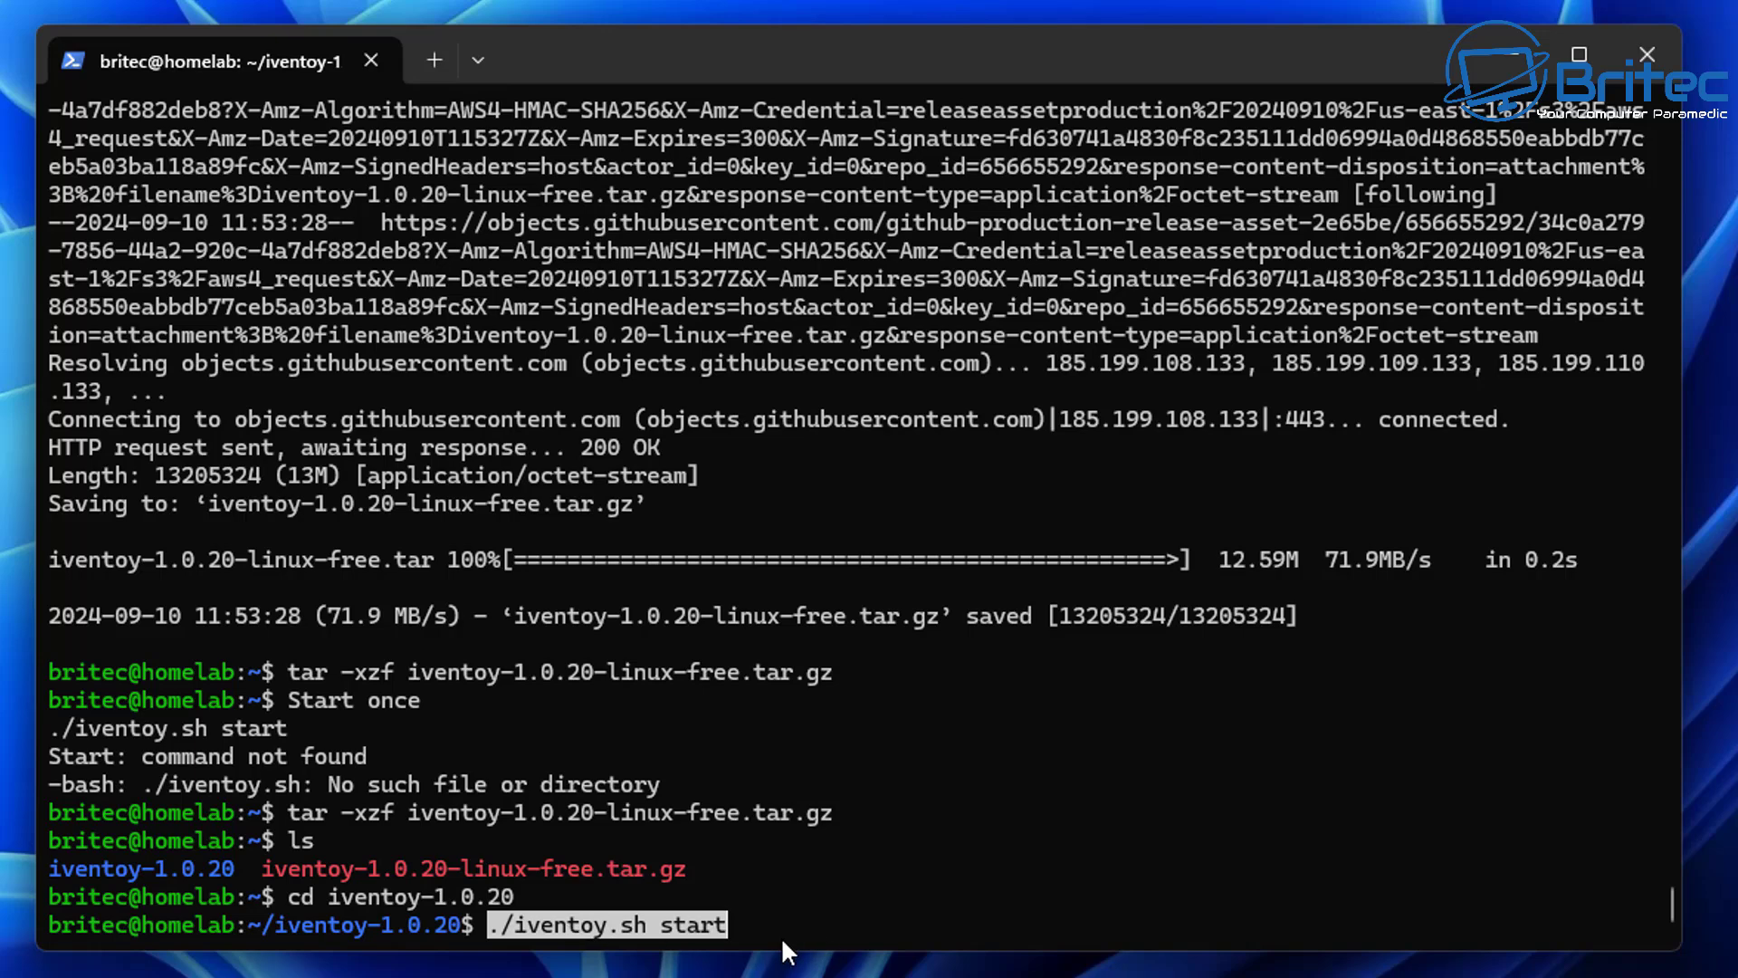
key(Return)
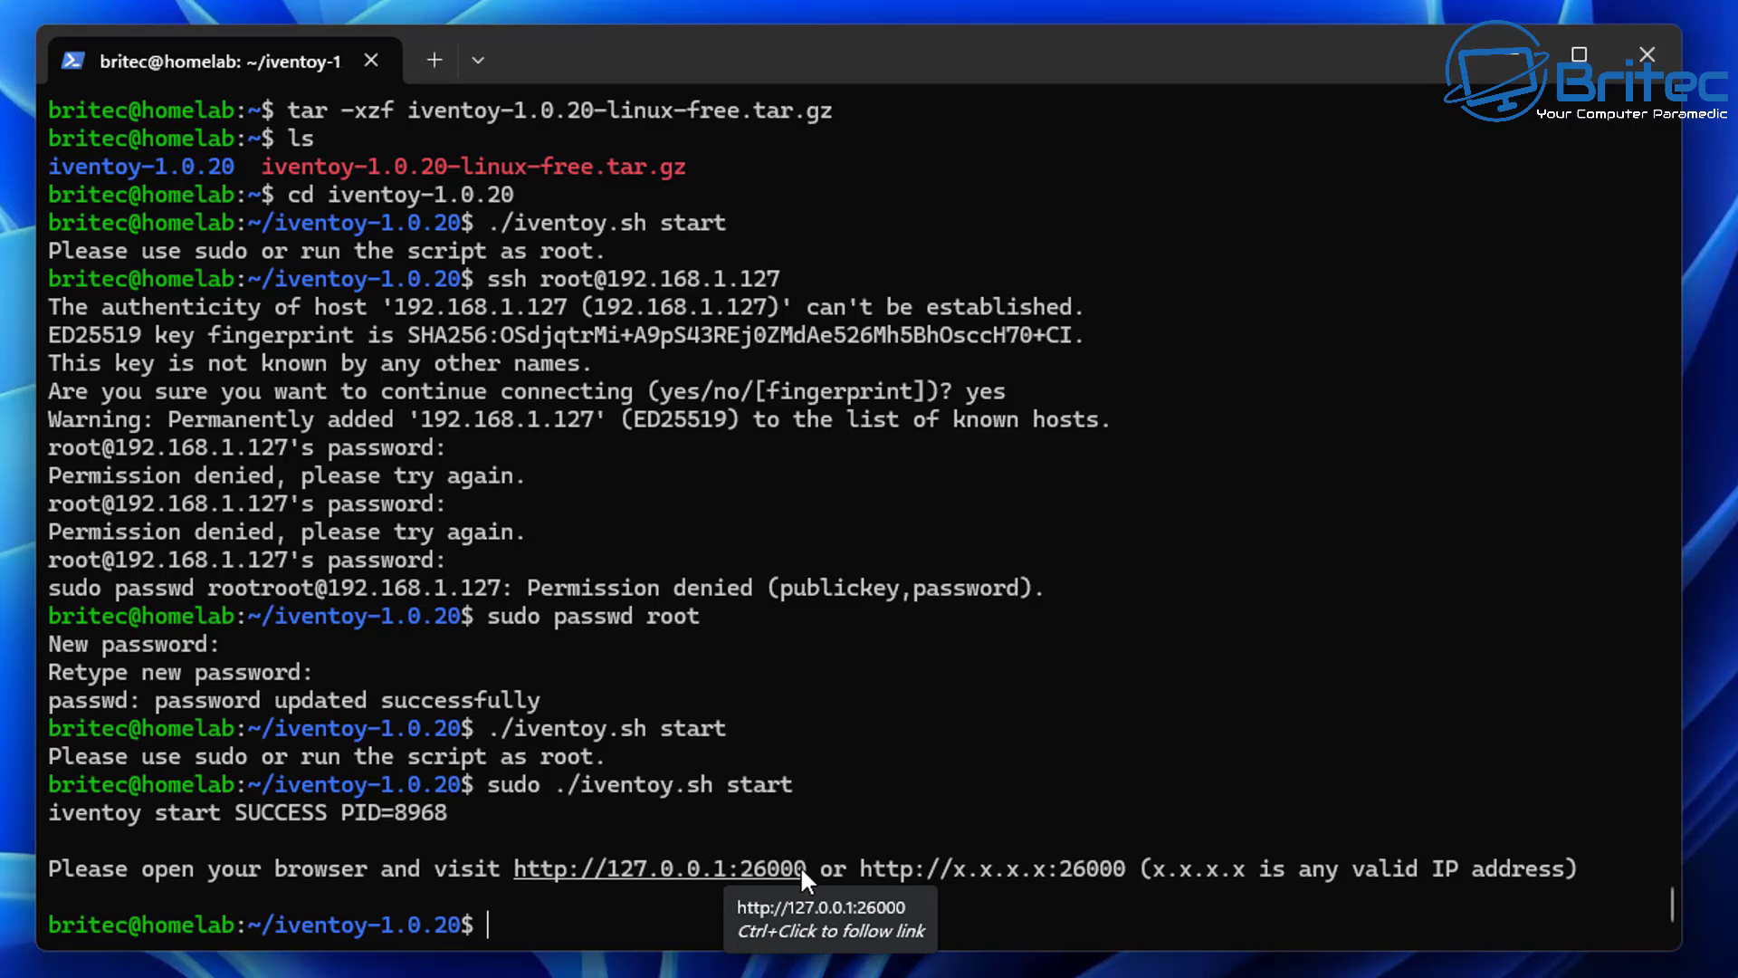
drag(807, 865, 513, 873)
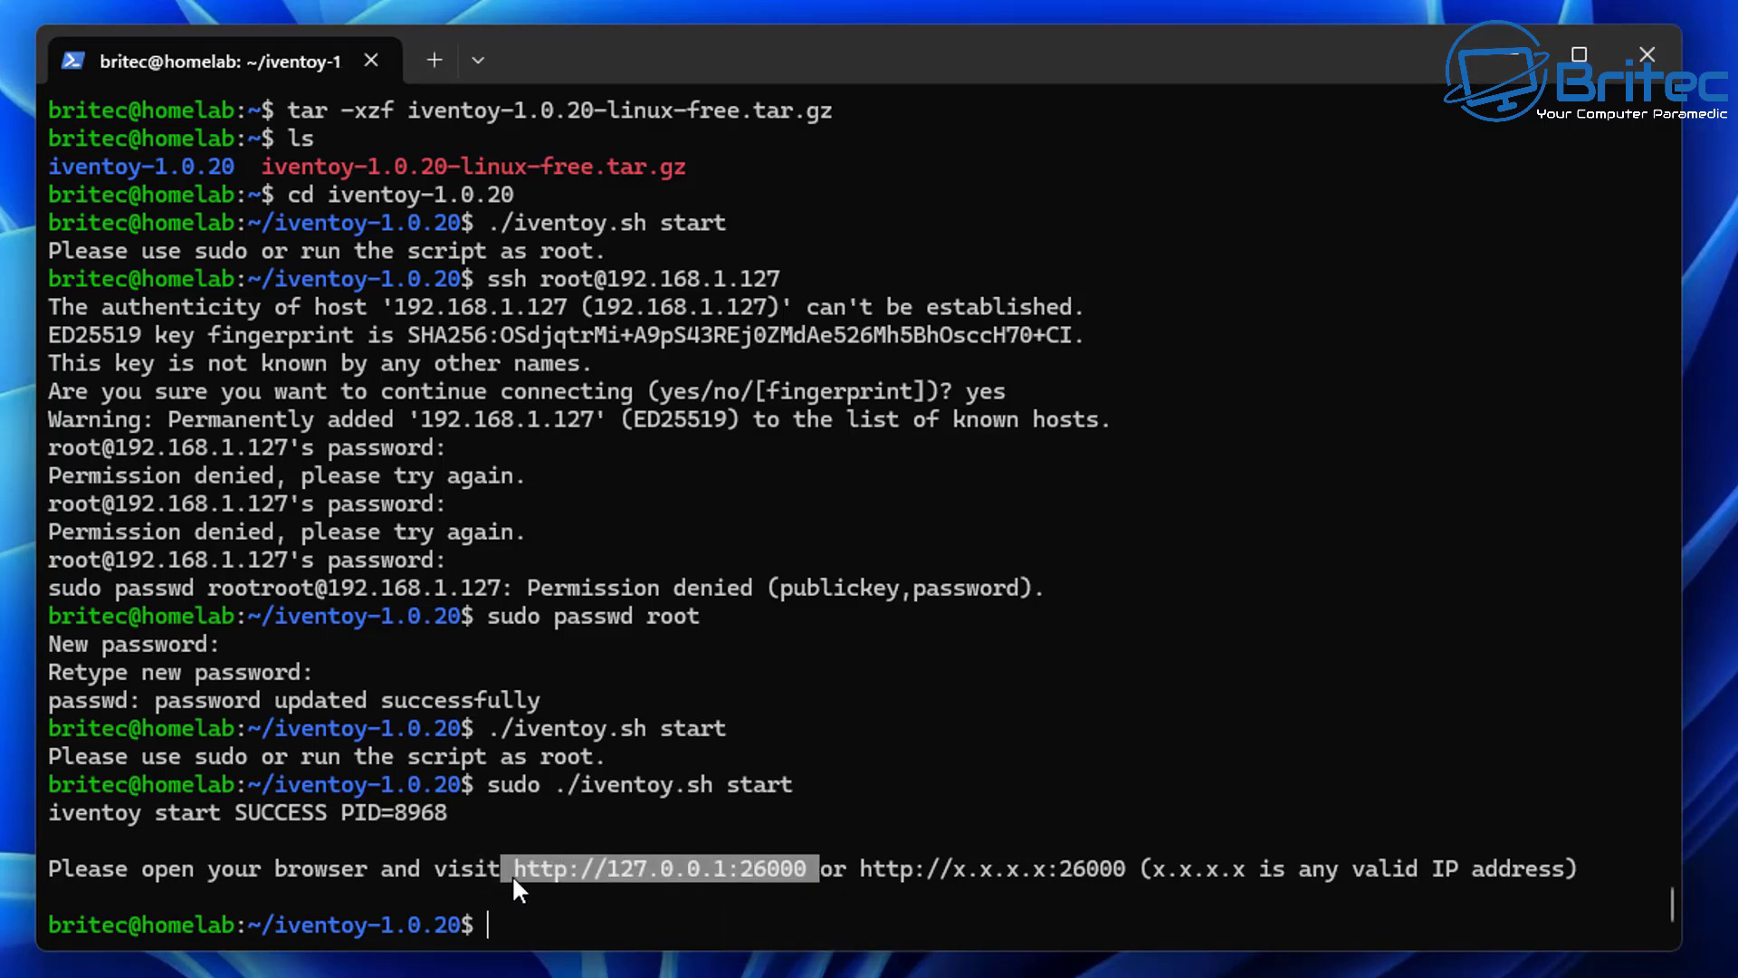
key(ctrl+c)
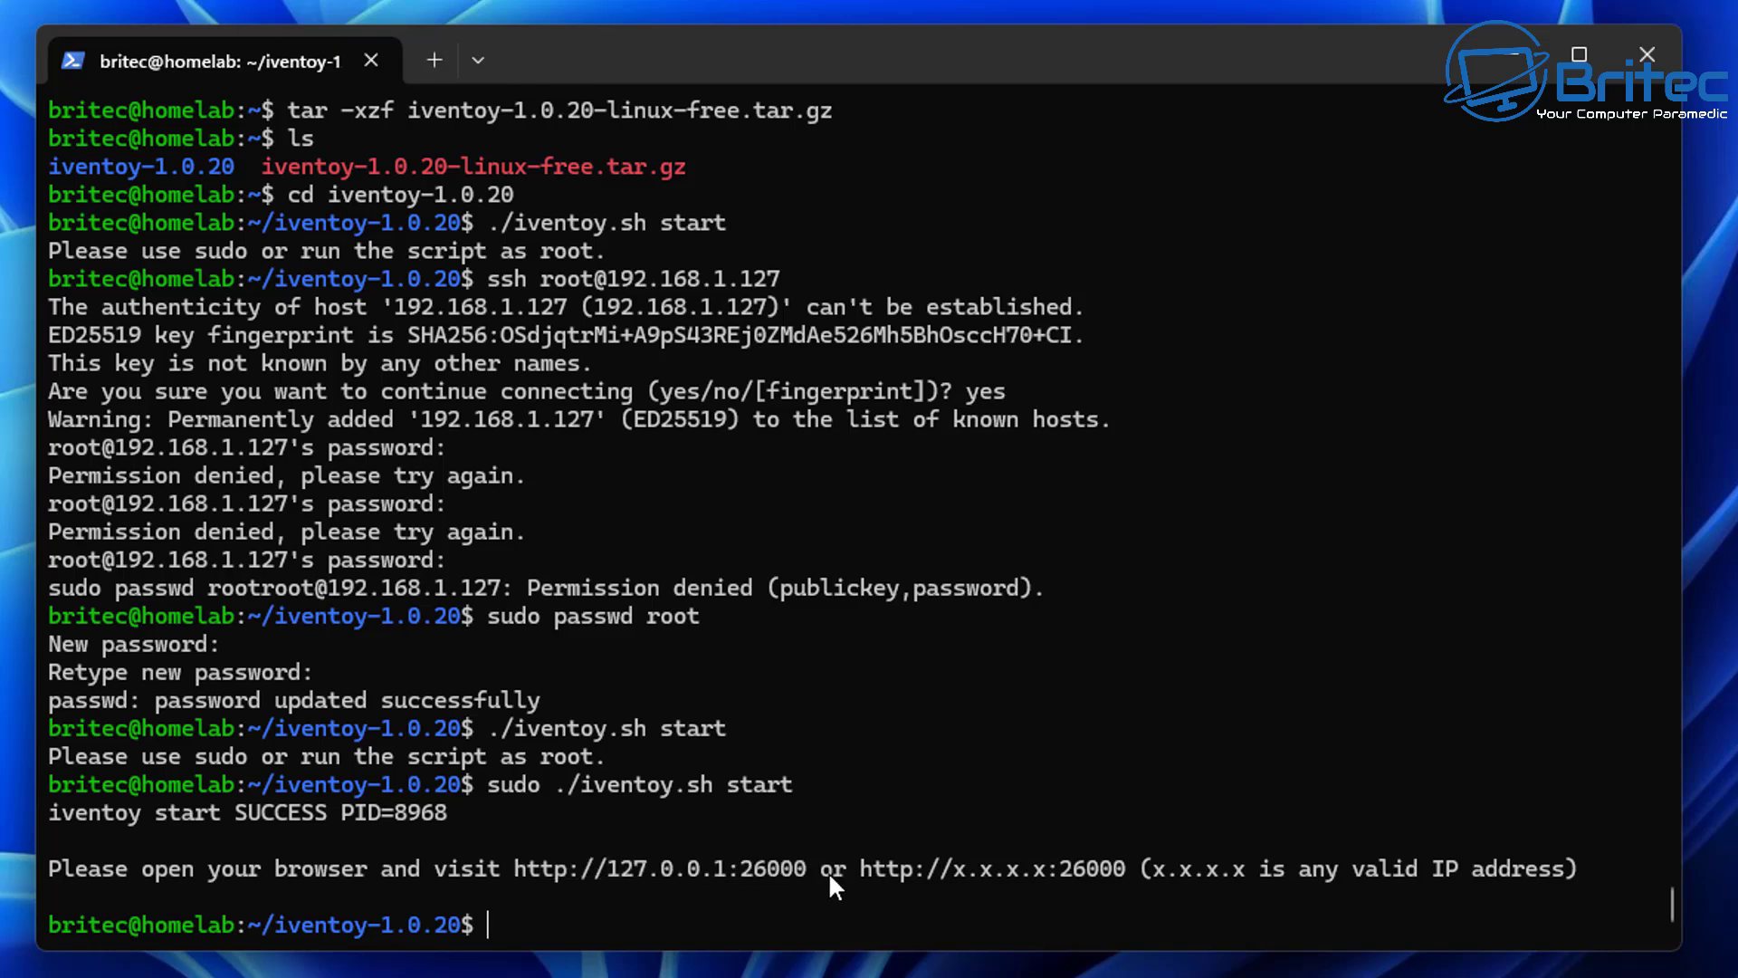
drag(808, 871, 523, 860)
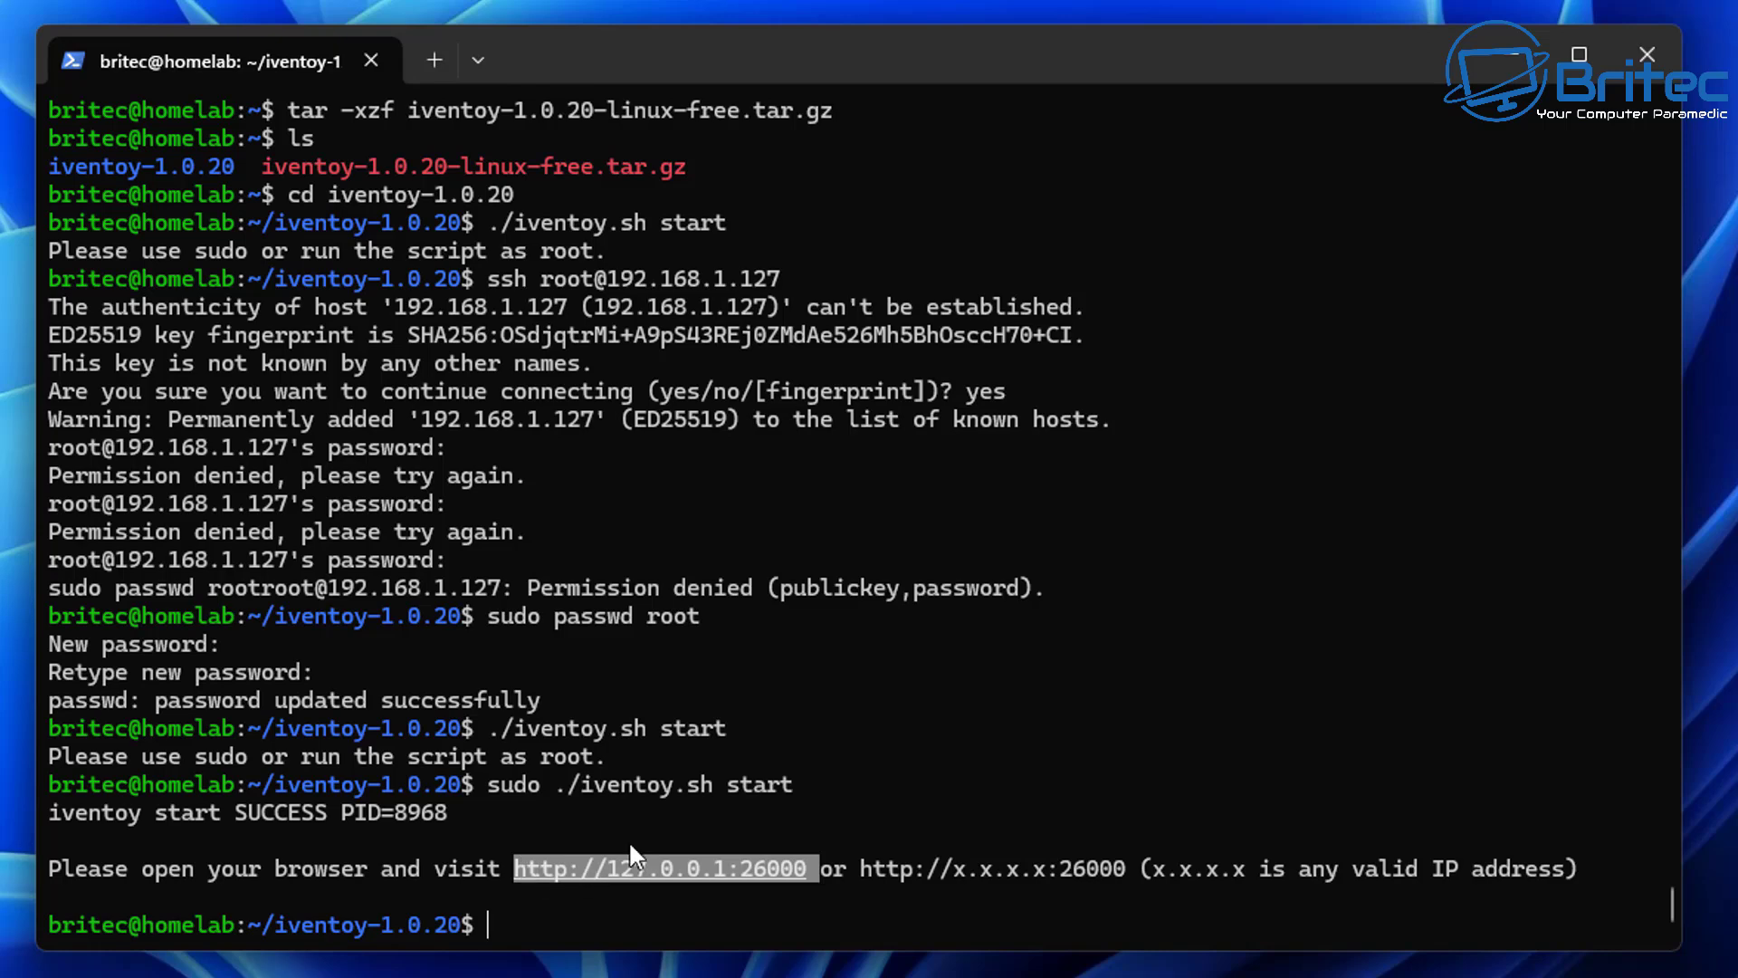
drag(789, 782, 498, 790)
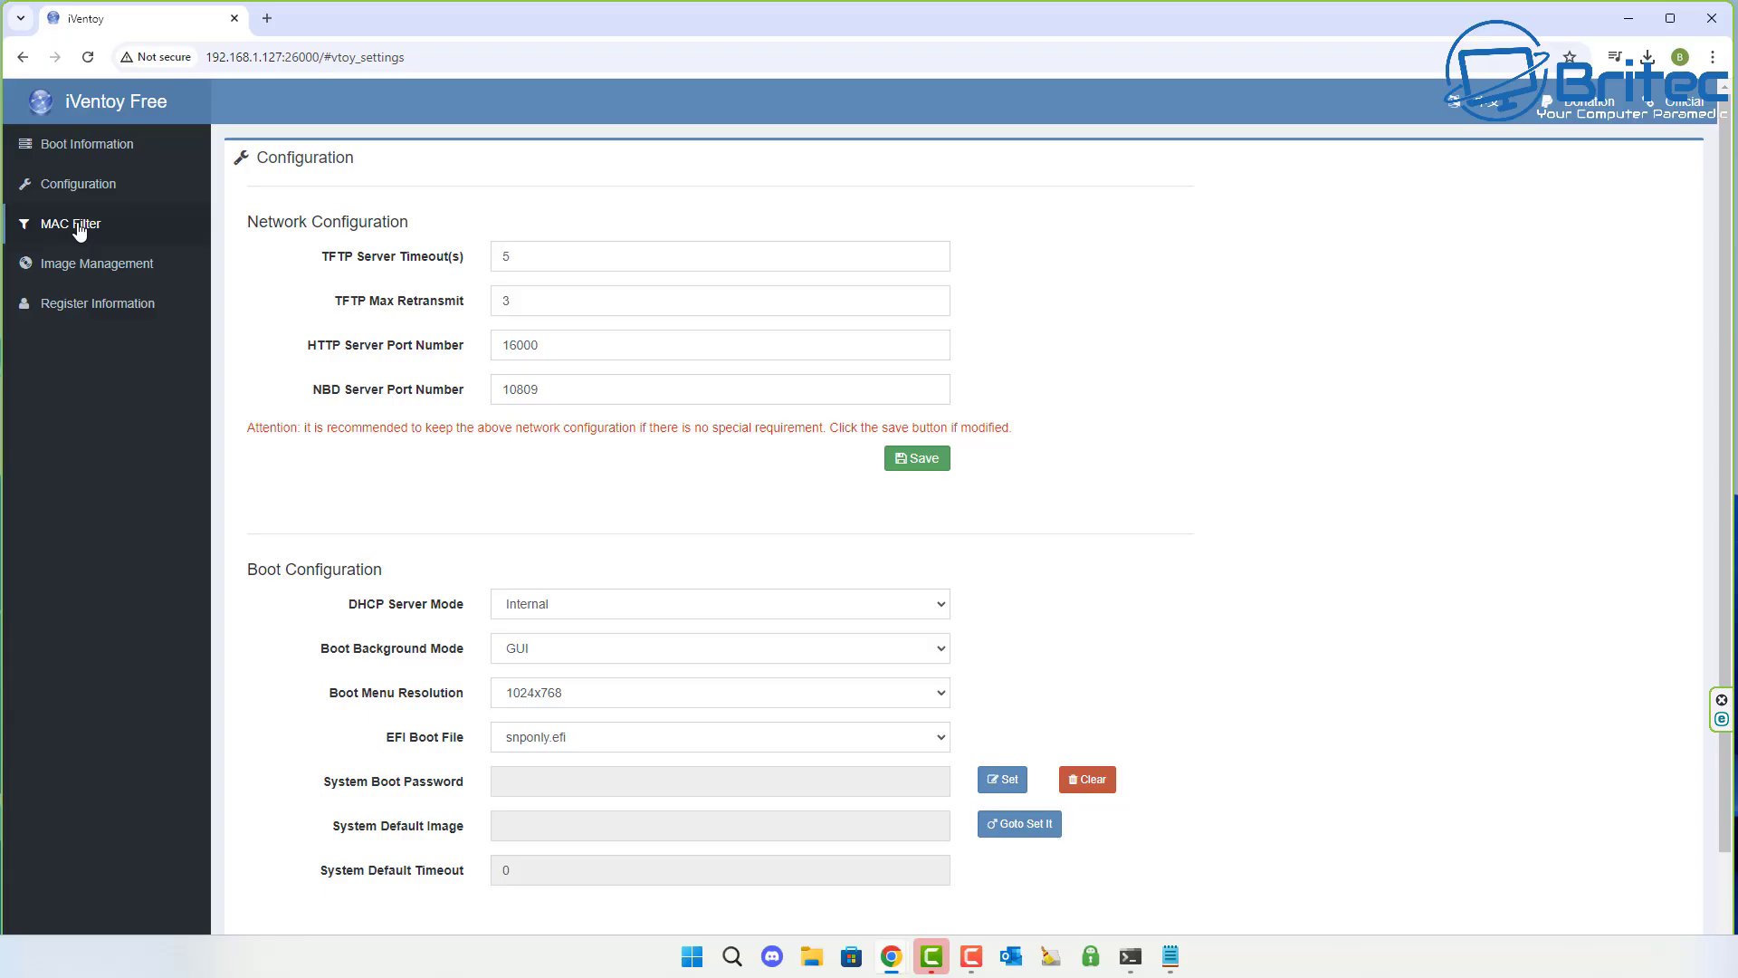
Step: View the Image Management and Boot Information pages of the iVentoy web interface at 192.168.1.127:26000
click(74, 269)
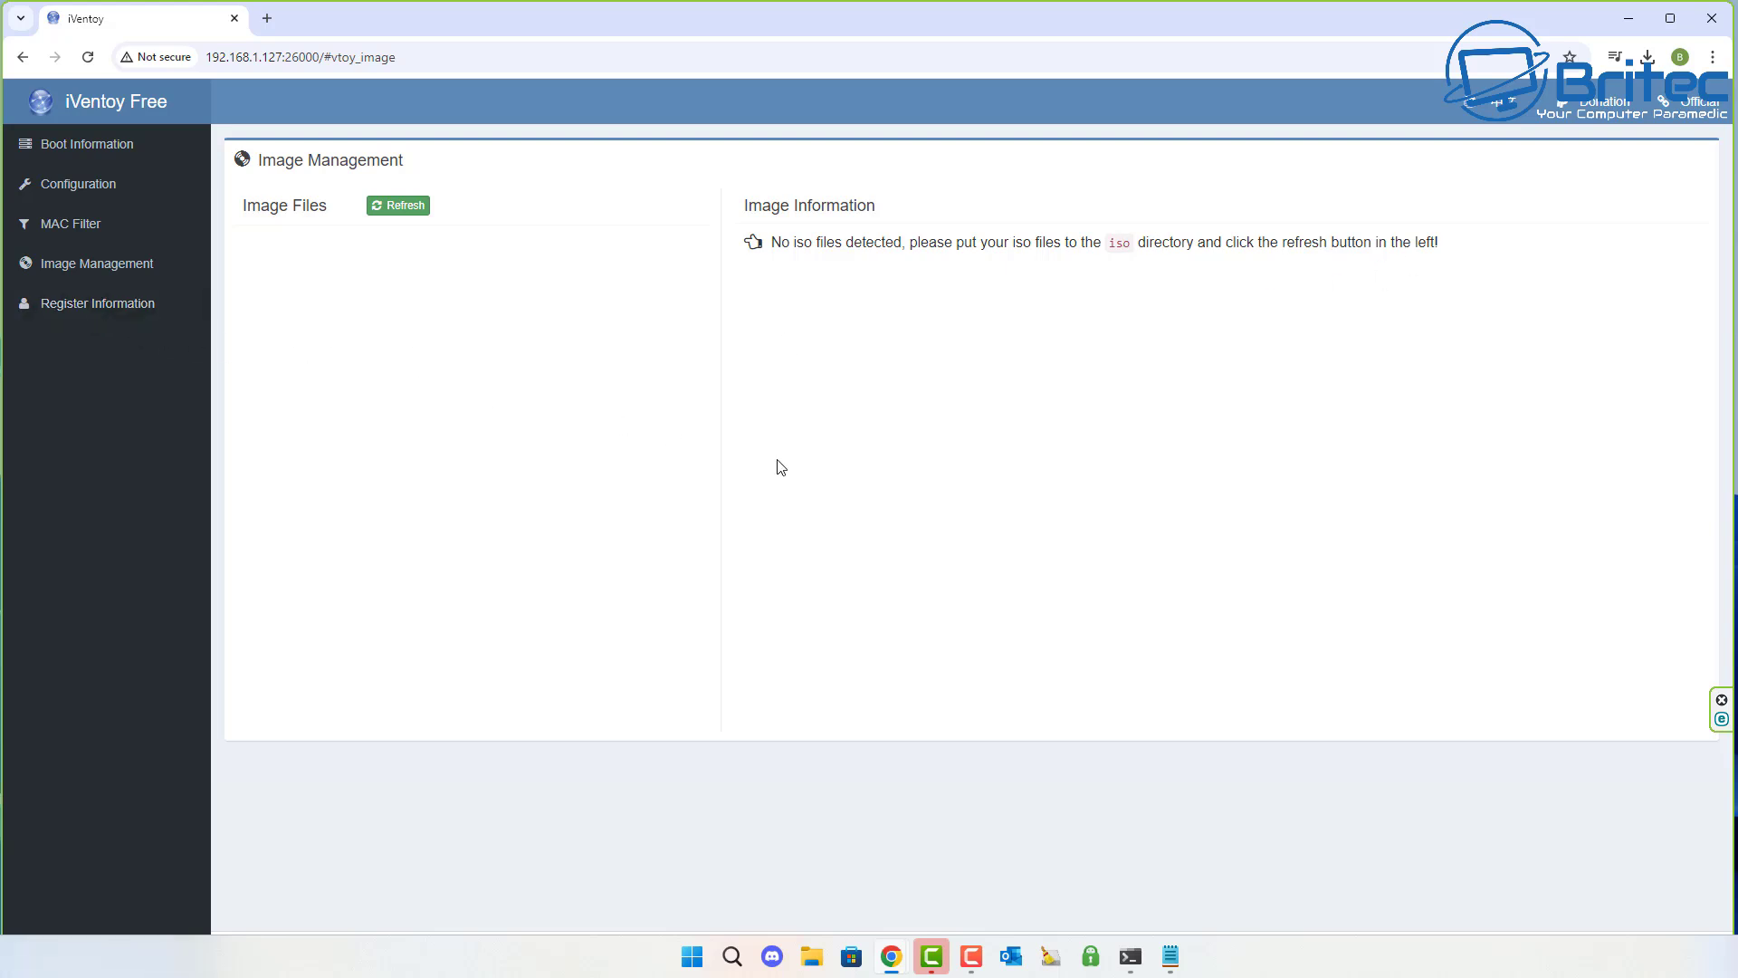
click(63, 144)
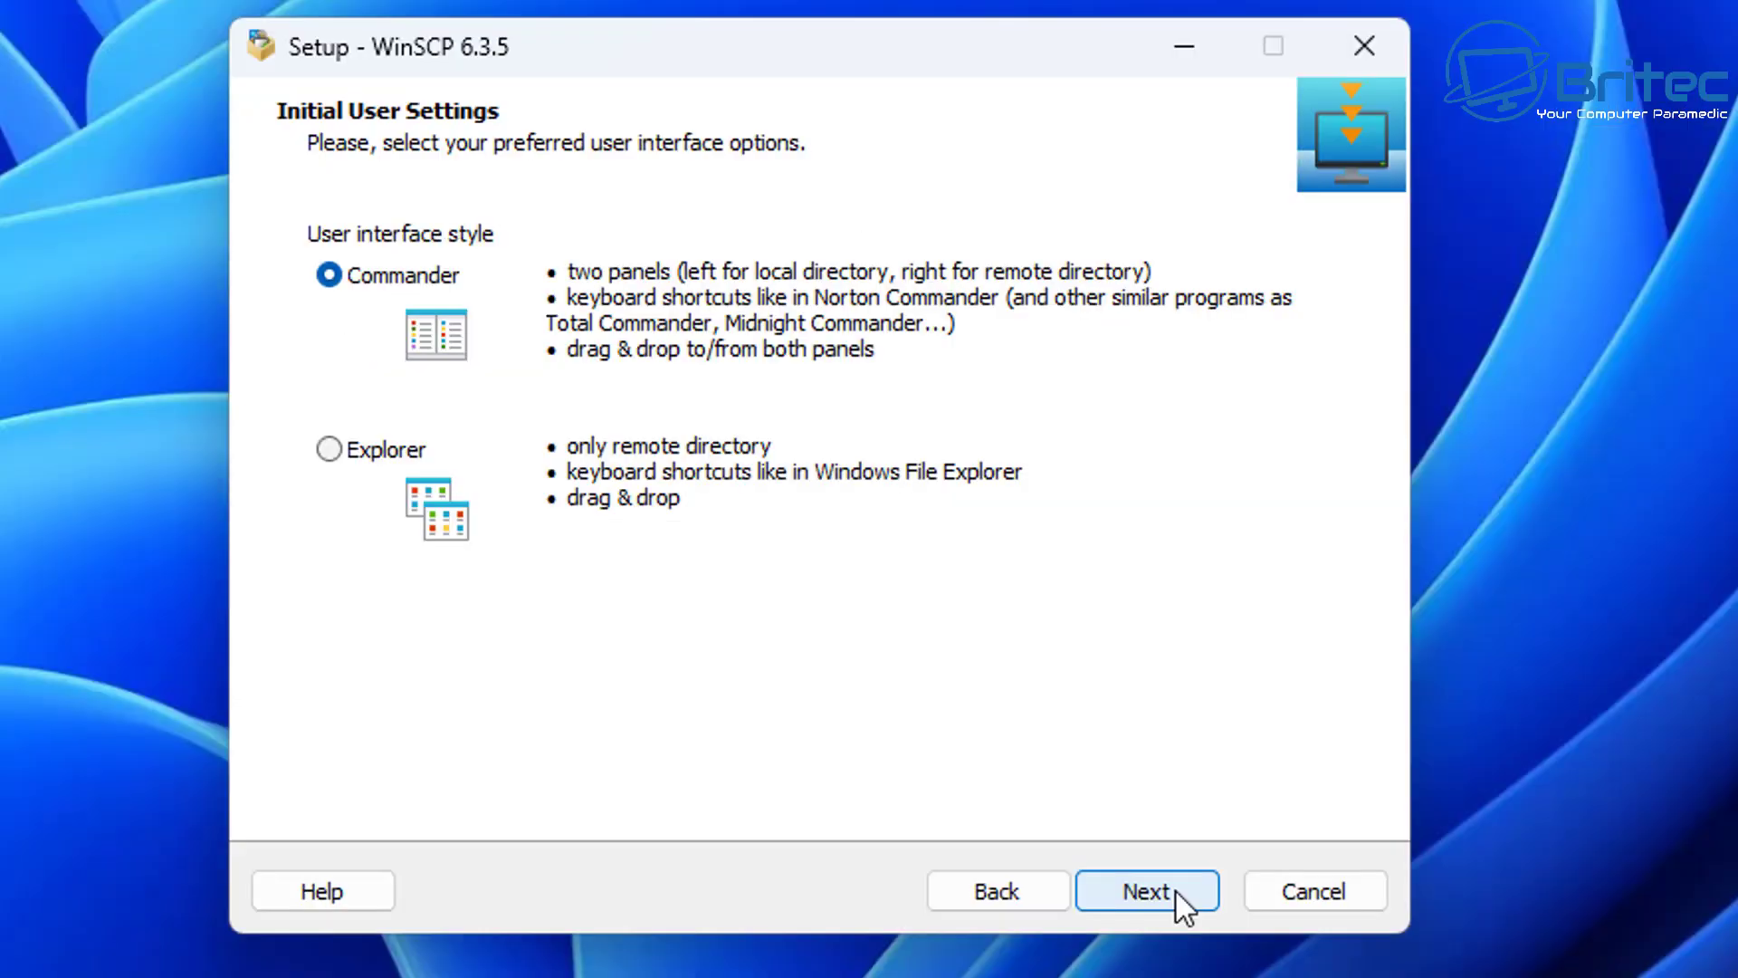
Step: Install WinSCP 6.3.5 with the Commander interface and finish setup by launching it without the Getting started page
click(1175, 889)
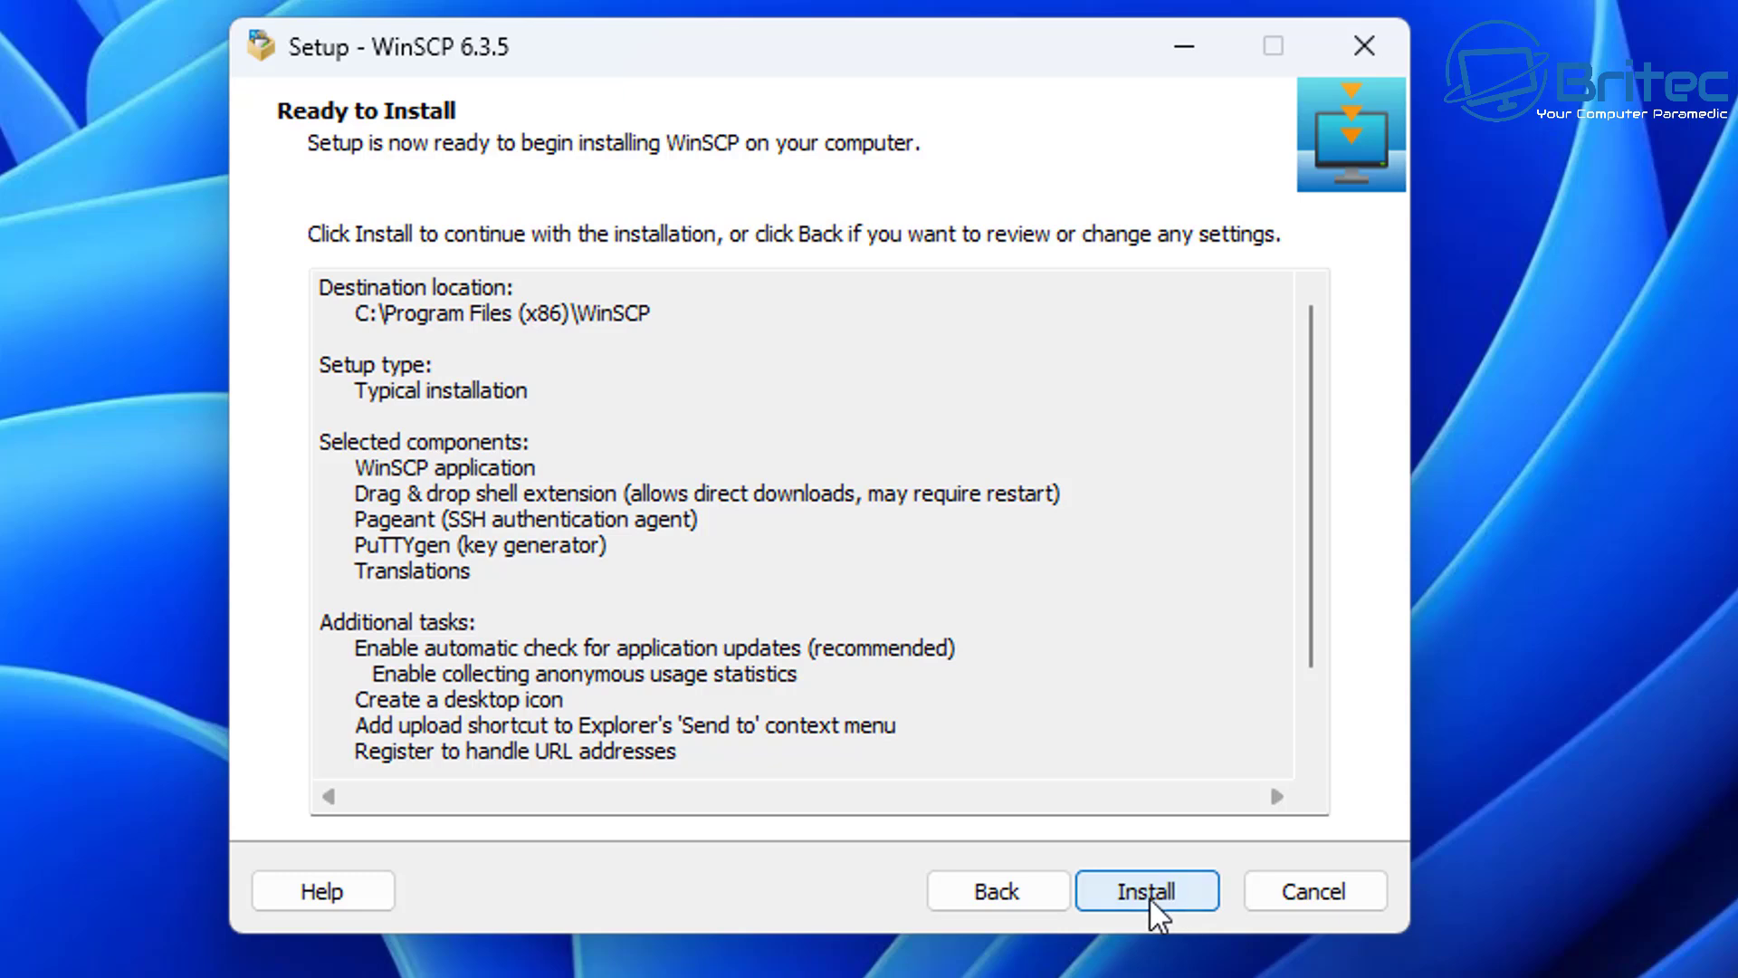
click(1150, 899)
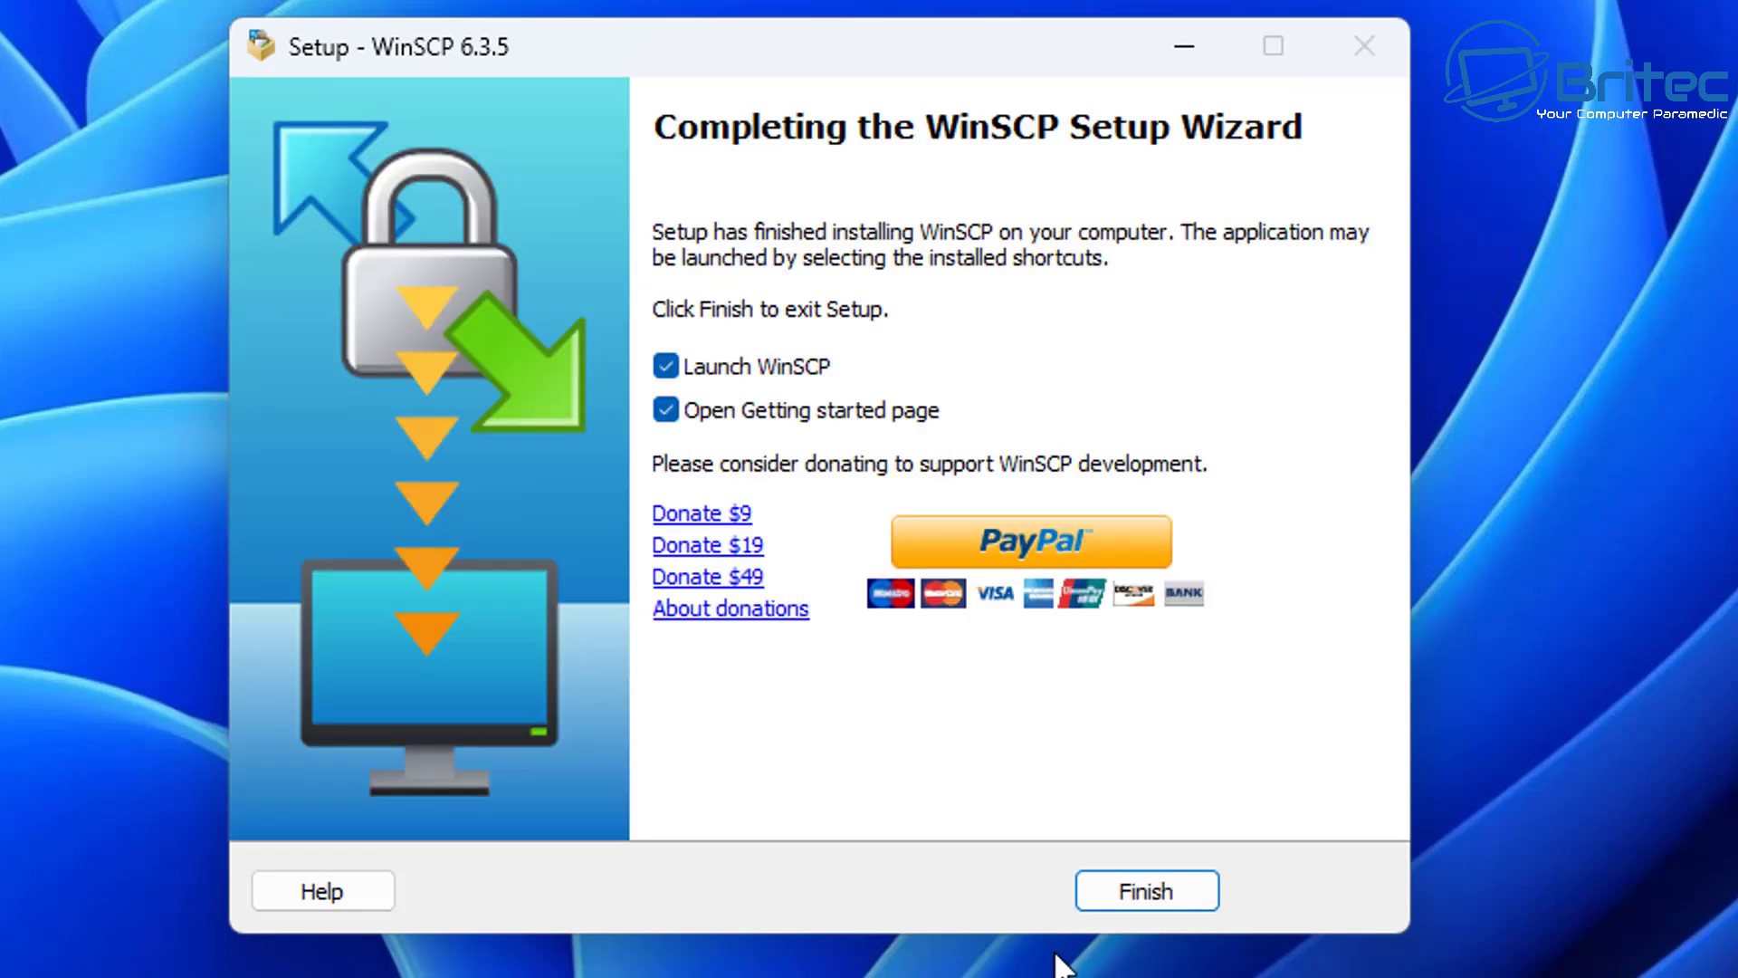
click(665, 412)
click(1157, 906)
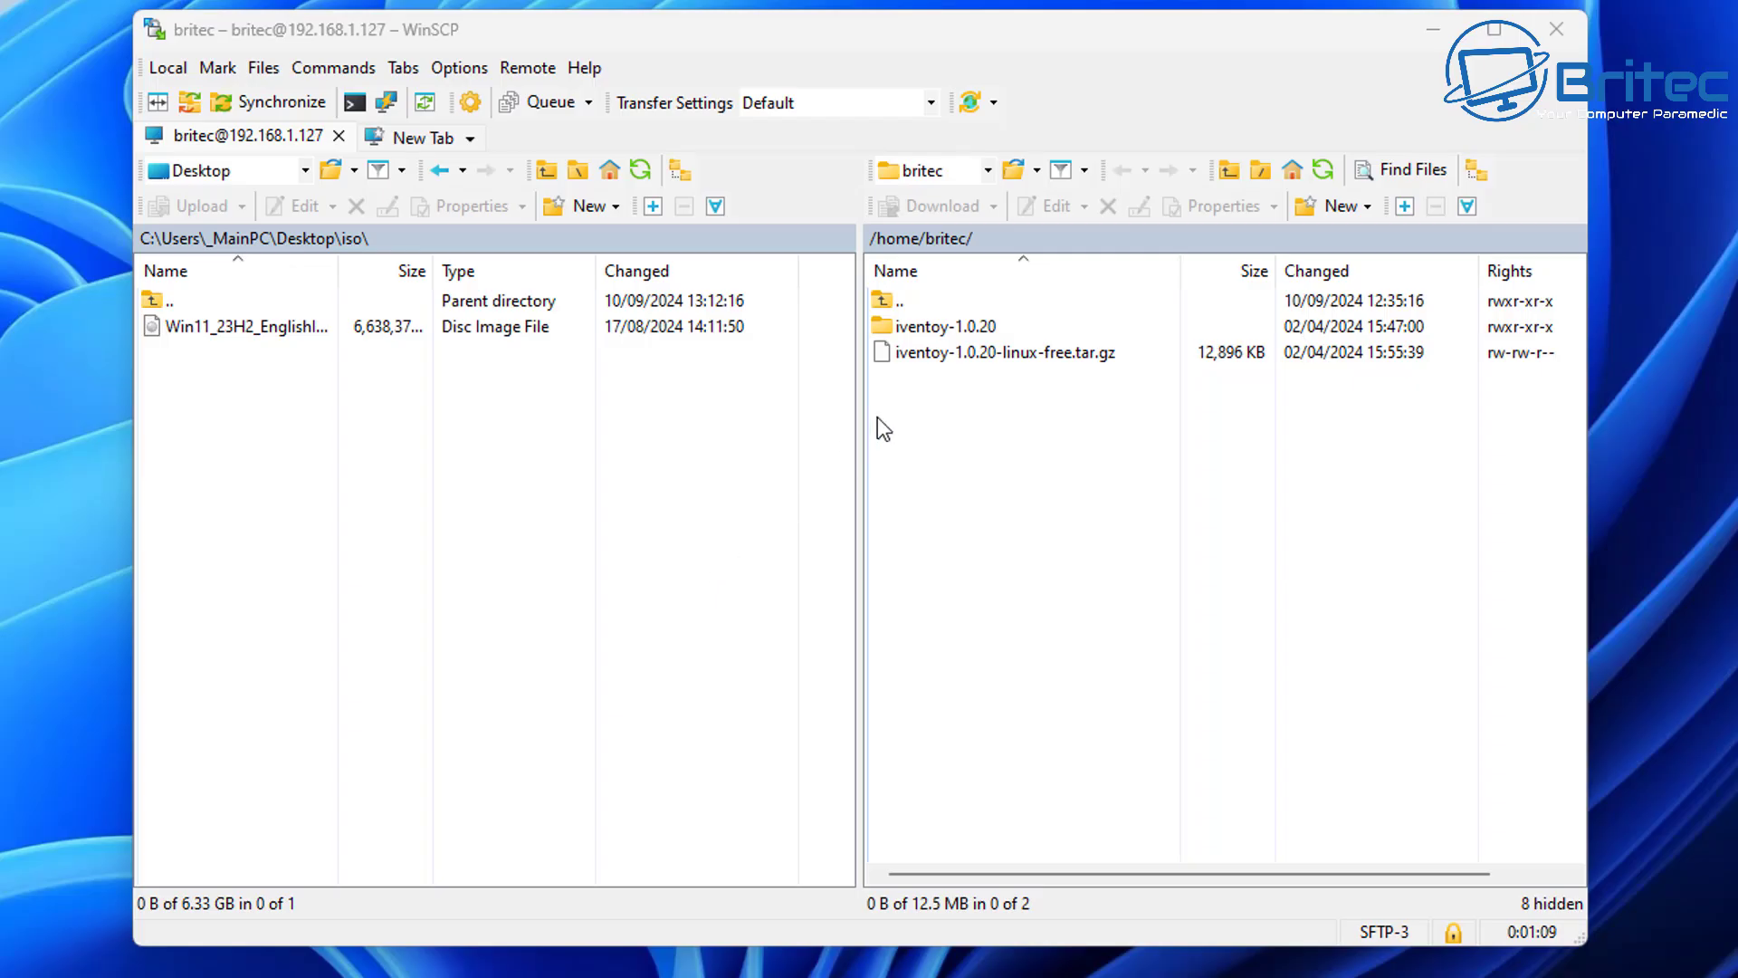
Step: Upload Win11_23H2_EnglishInternational_x64v2.iso to the remote directory /home/britec/iventoy-1.0.20/iso/ and suppress the upload dialog for future transfers
double_click(945, 328)
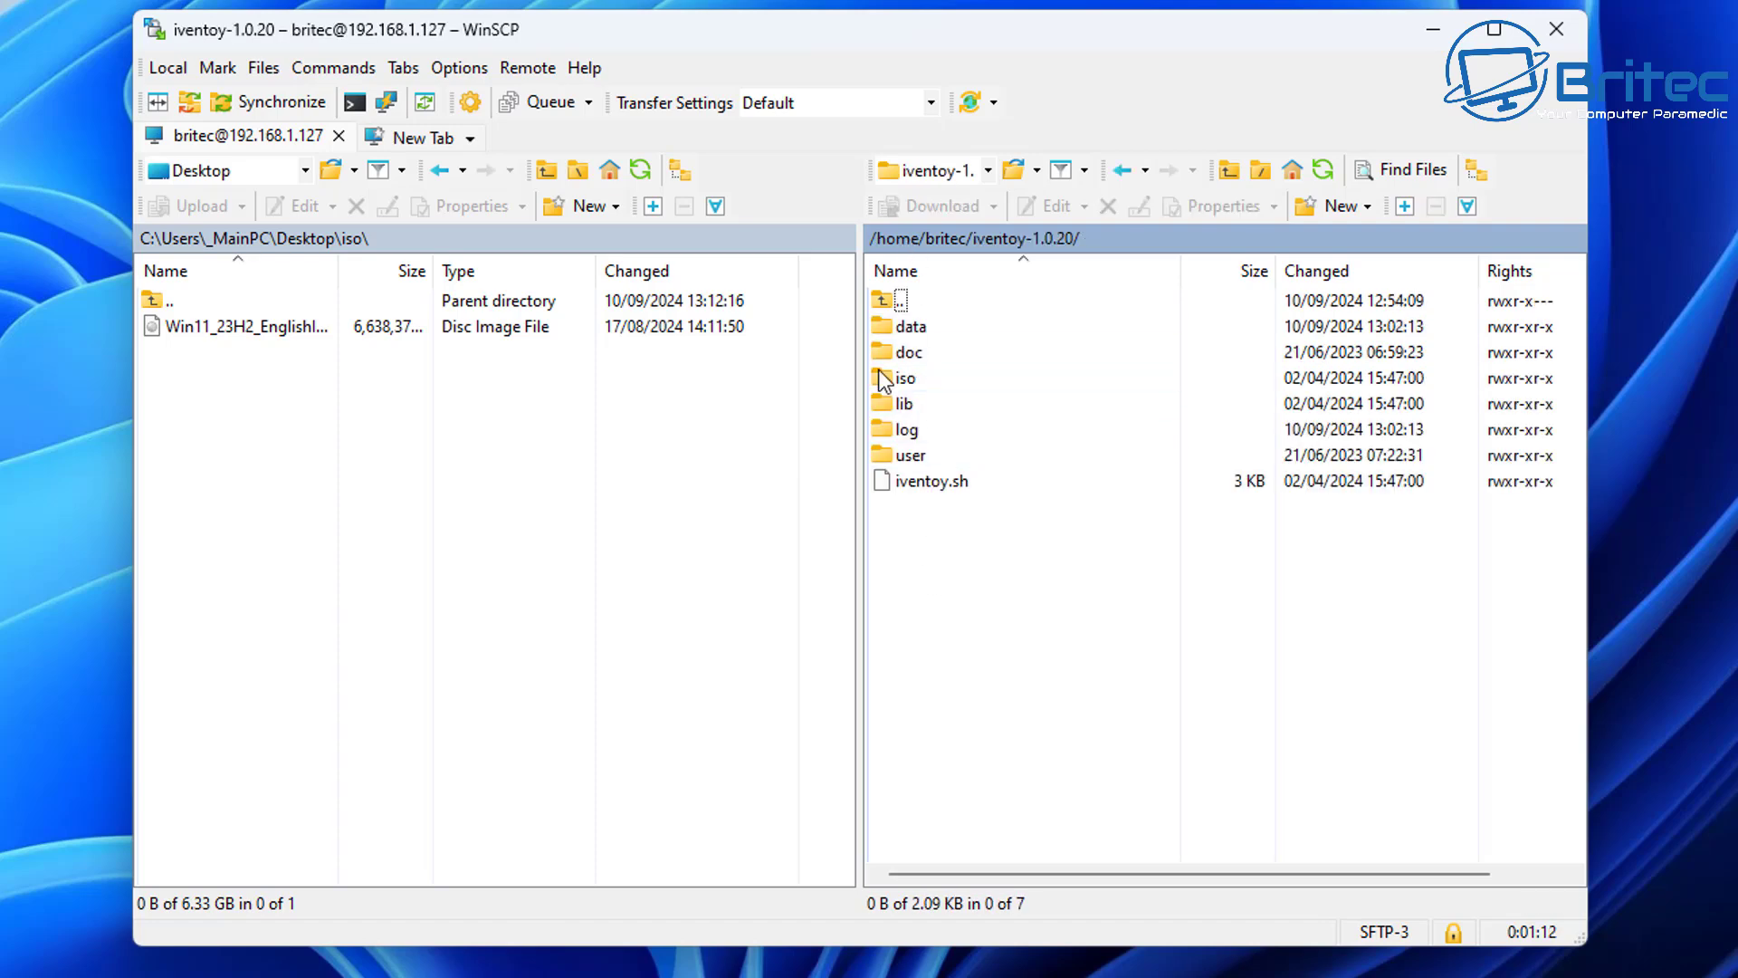
double_click(904, 378)
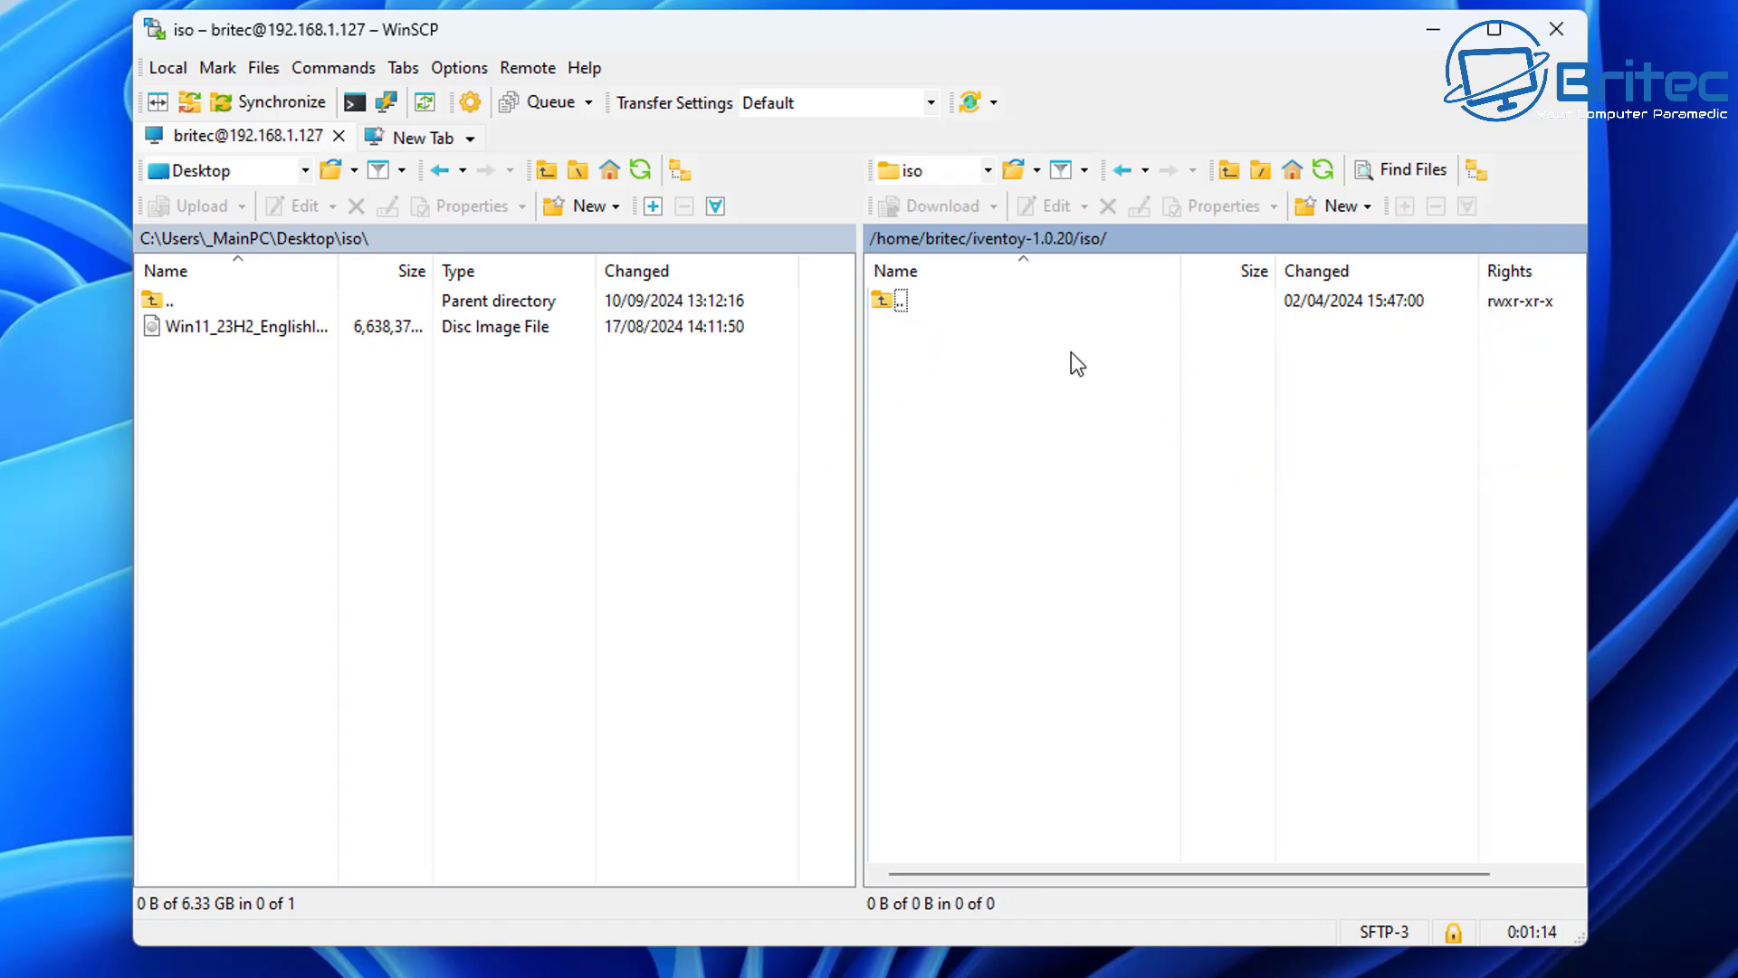
click(241, 328)
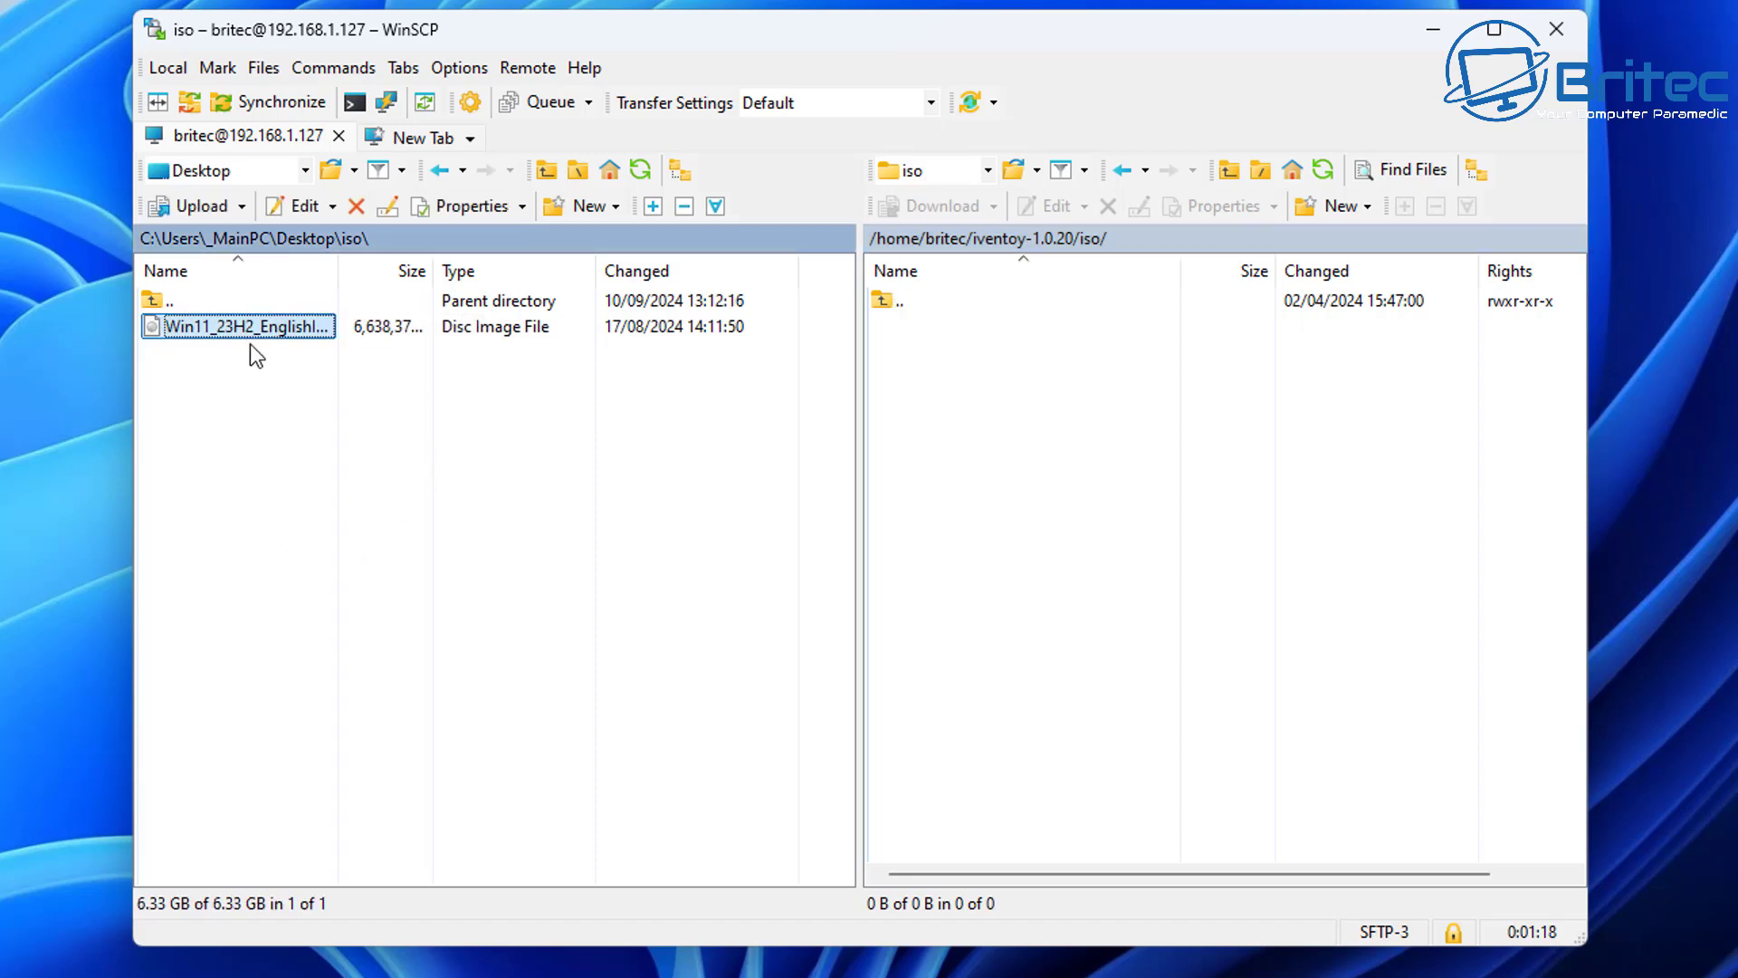
drag(256, 328, 978, 433)
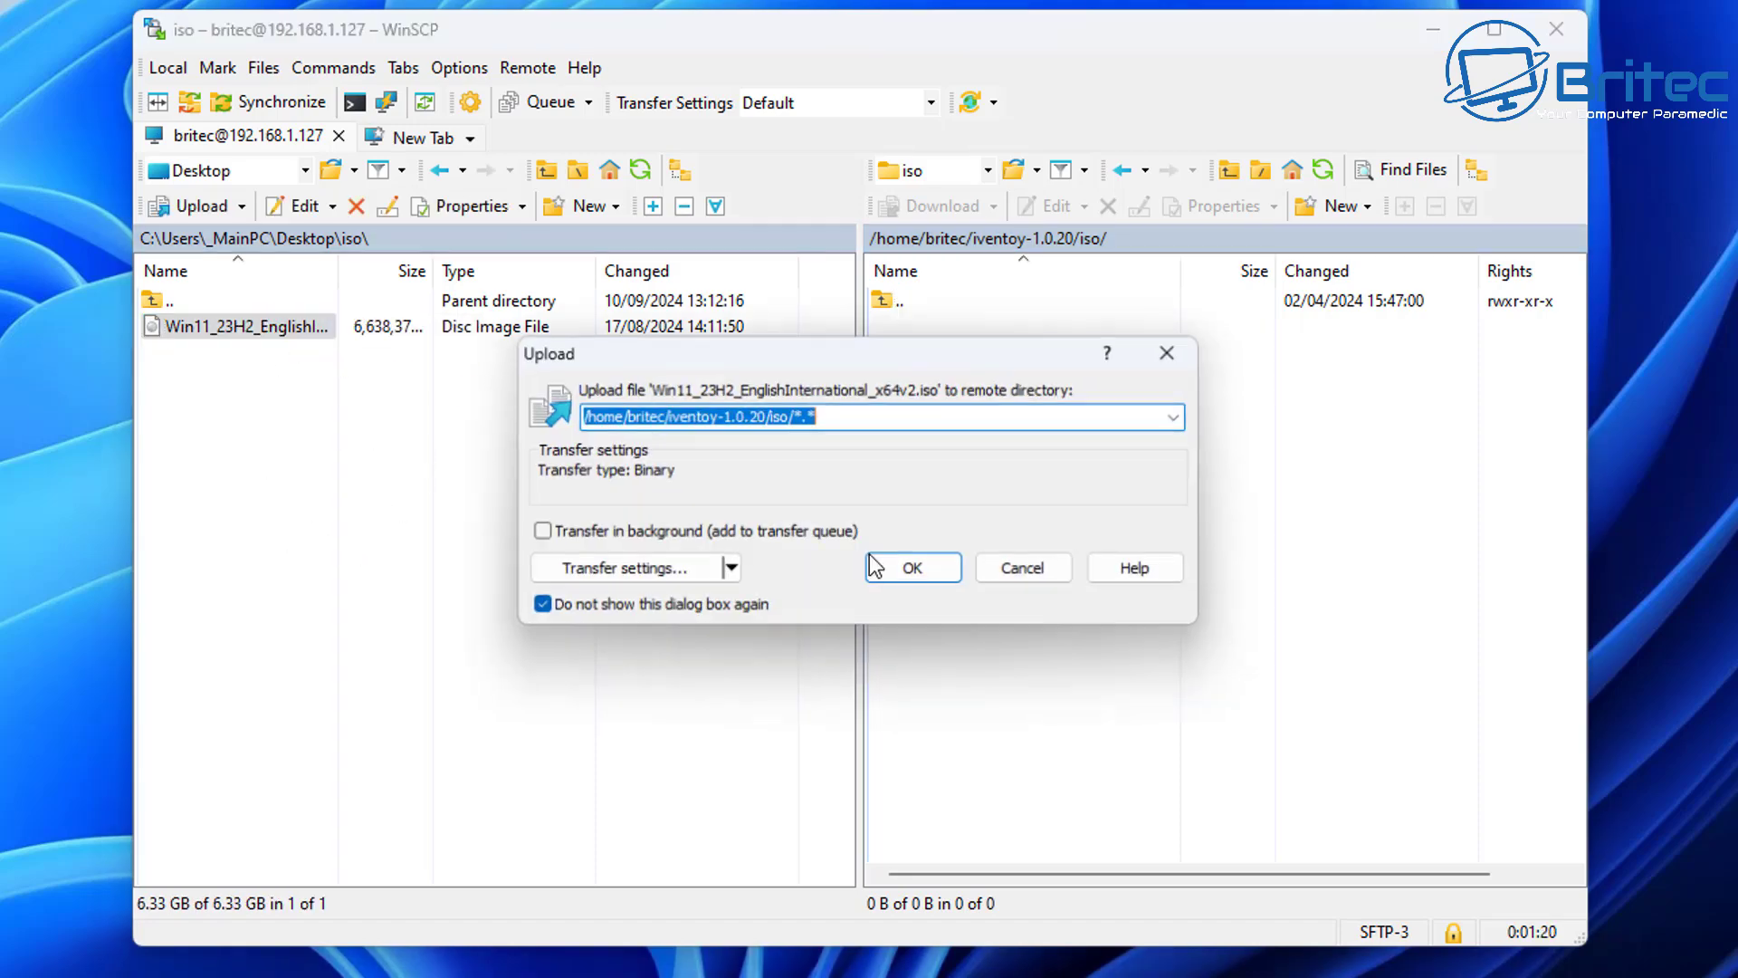
click(933, 577)
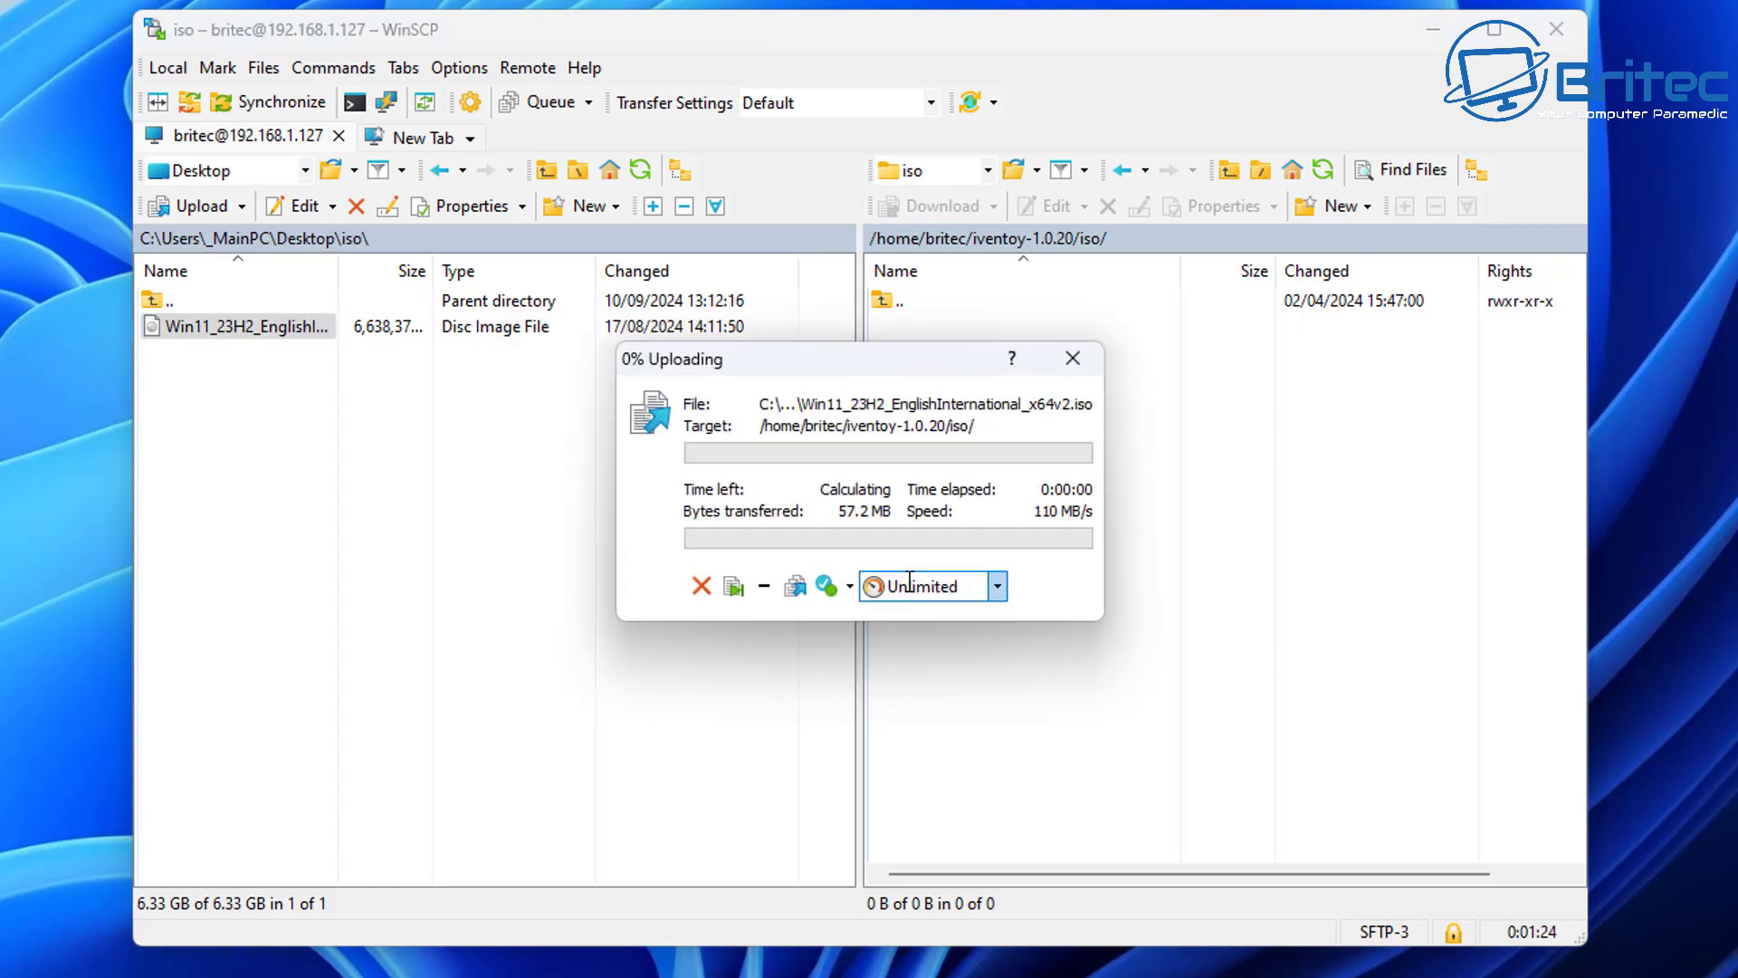
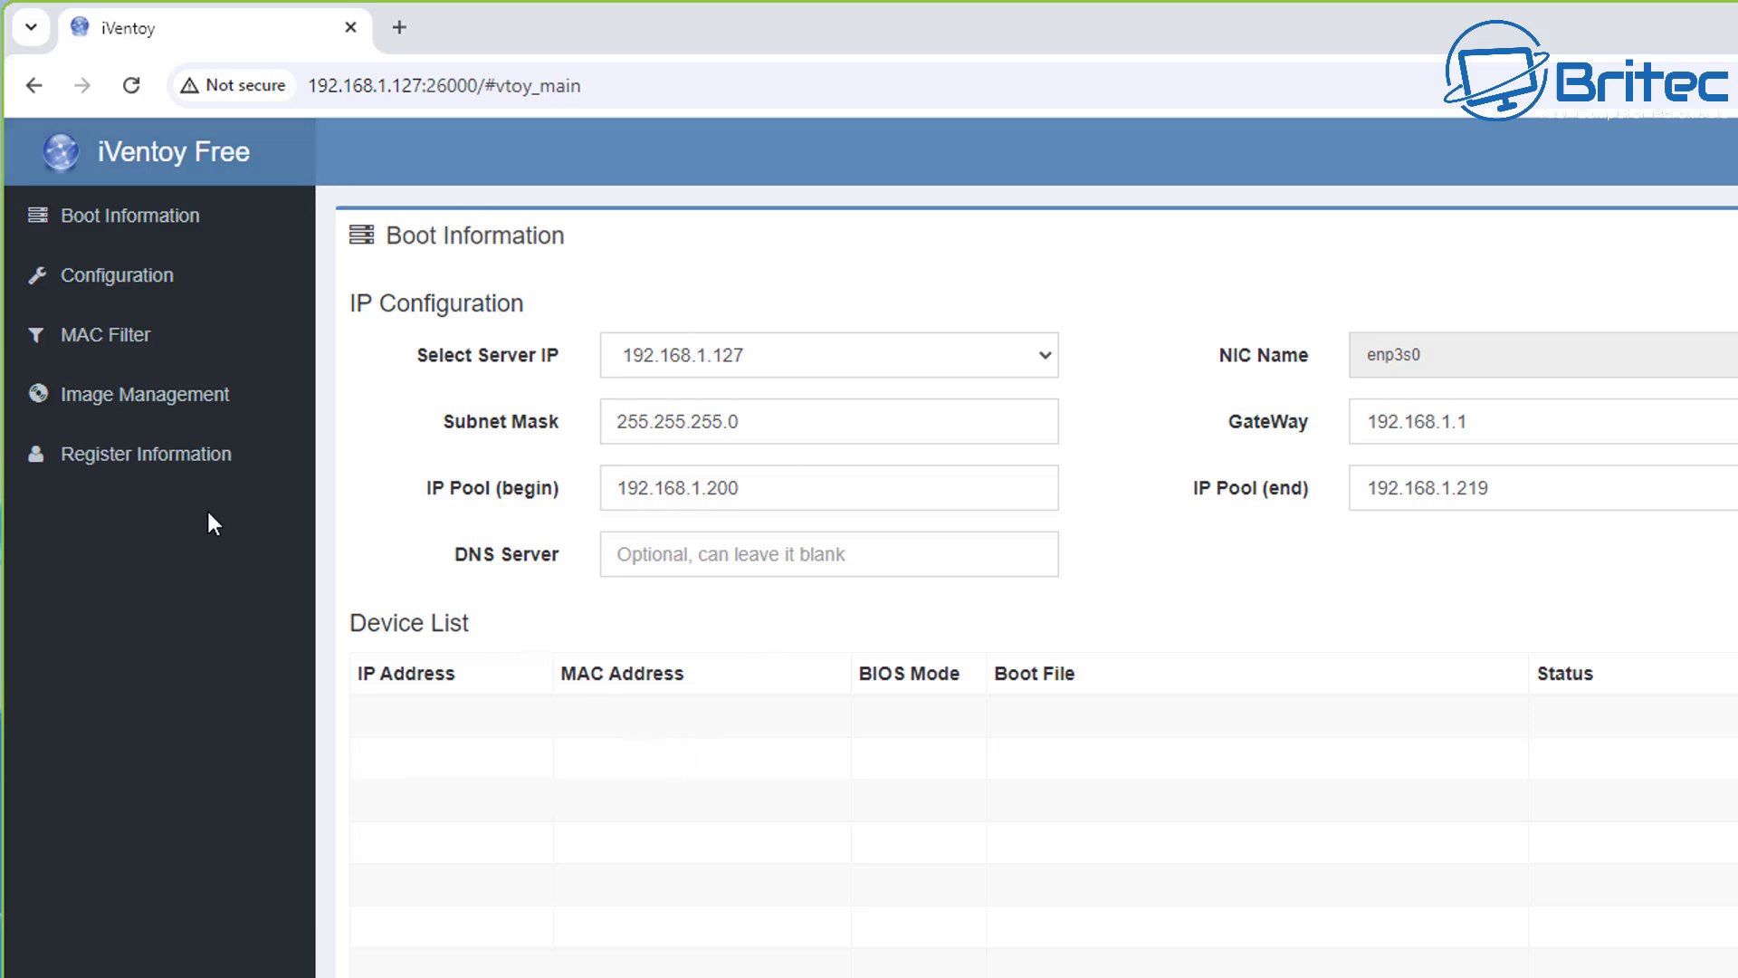
Step: Refresh the image file list in the iVentoy web interface and start the PXE server from Boot Information
click(187, 398)
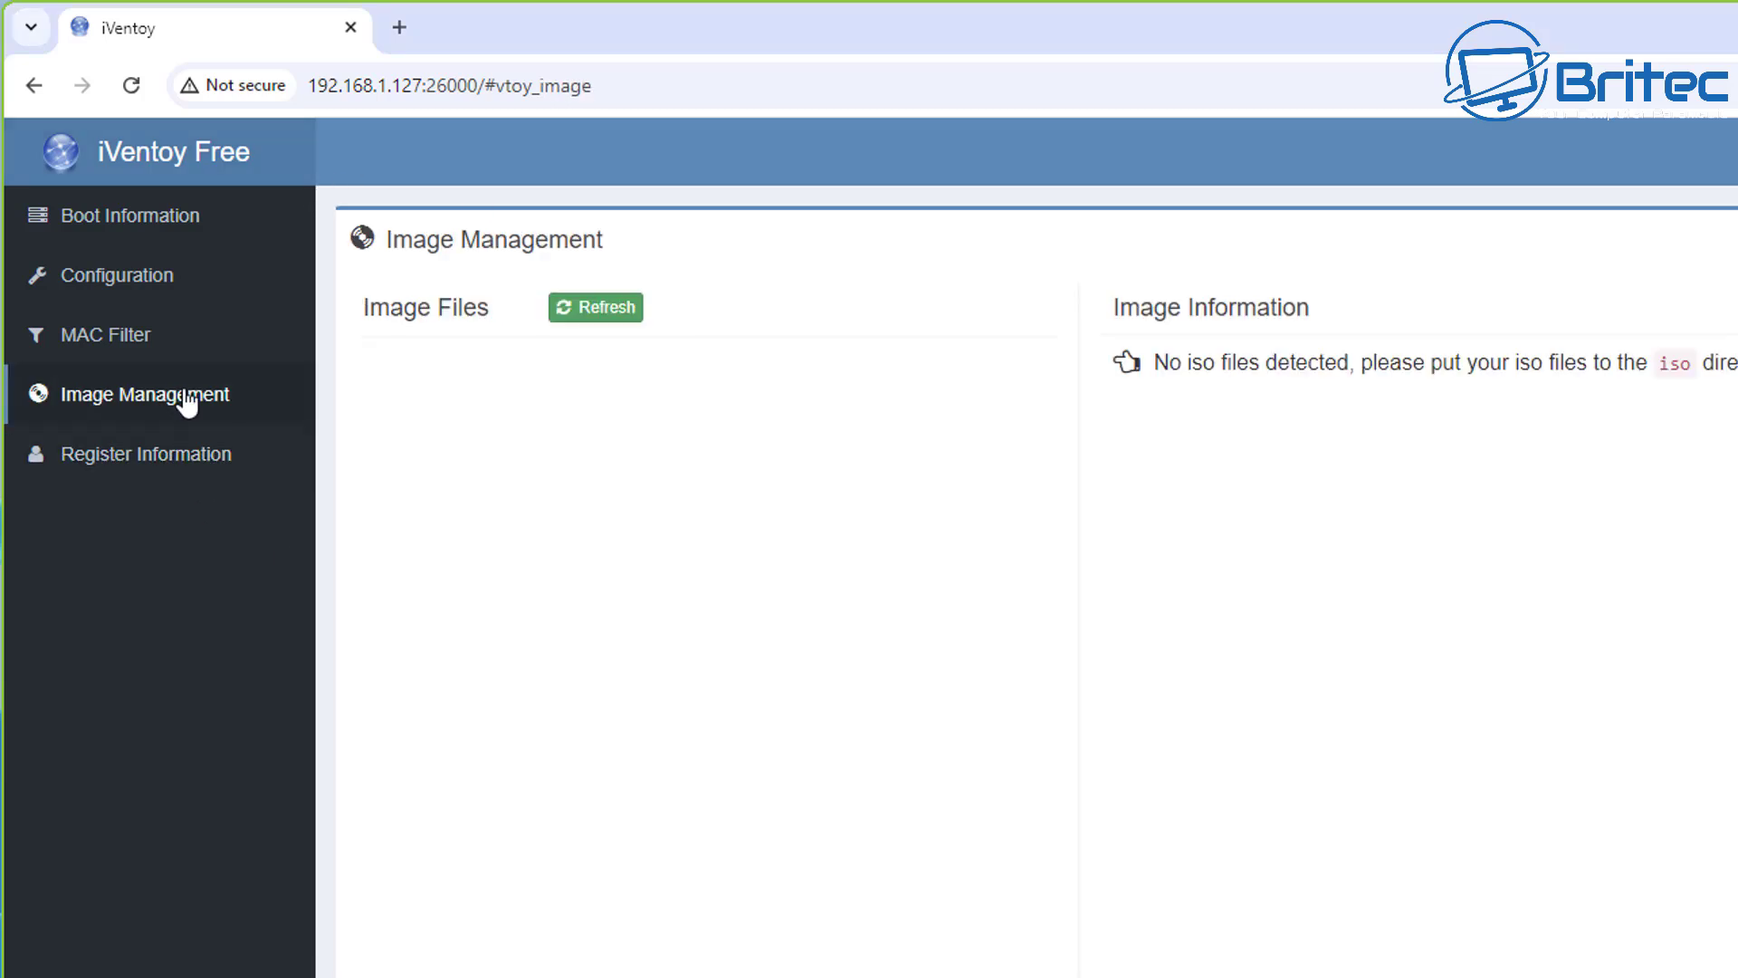
click(601, 311)
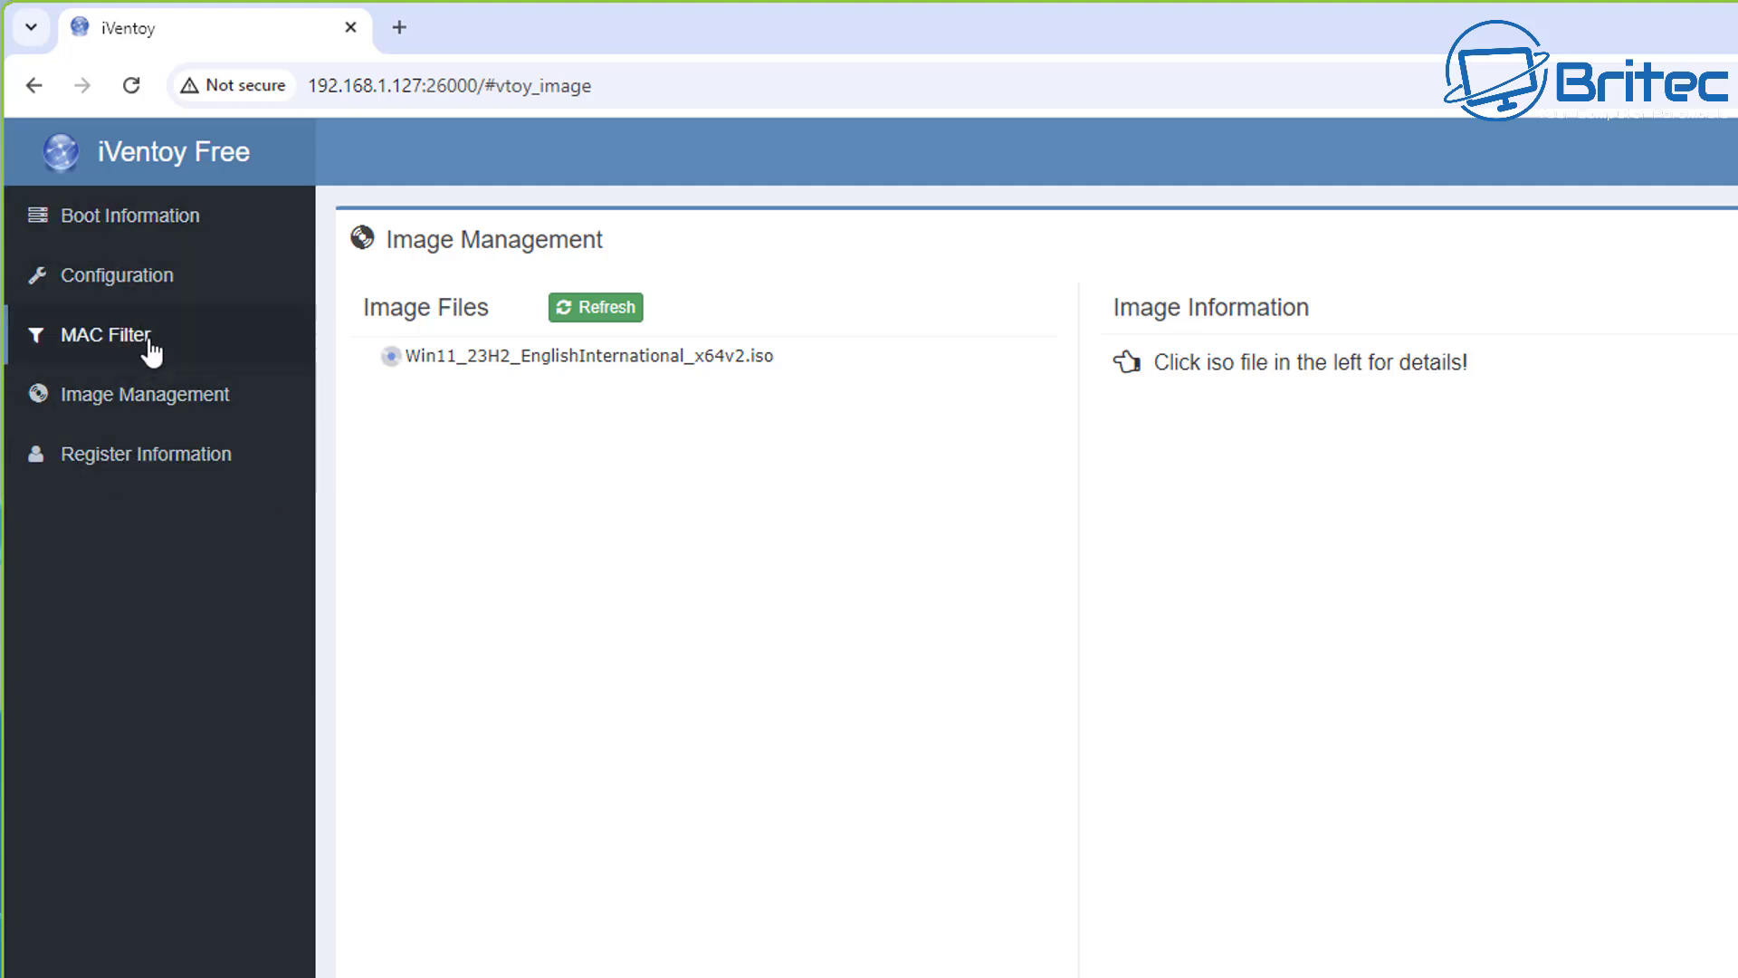
click(125, 237)
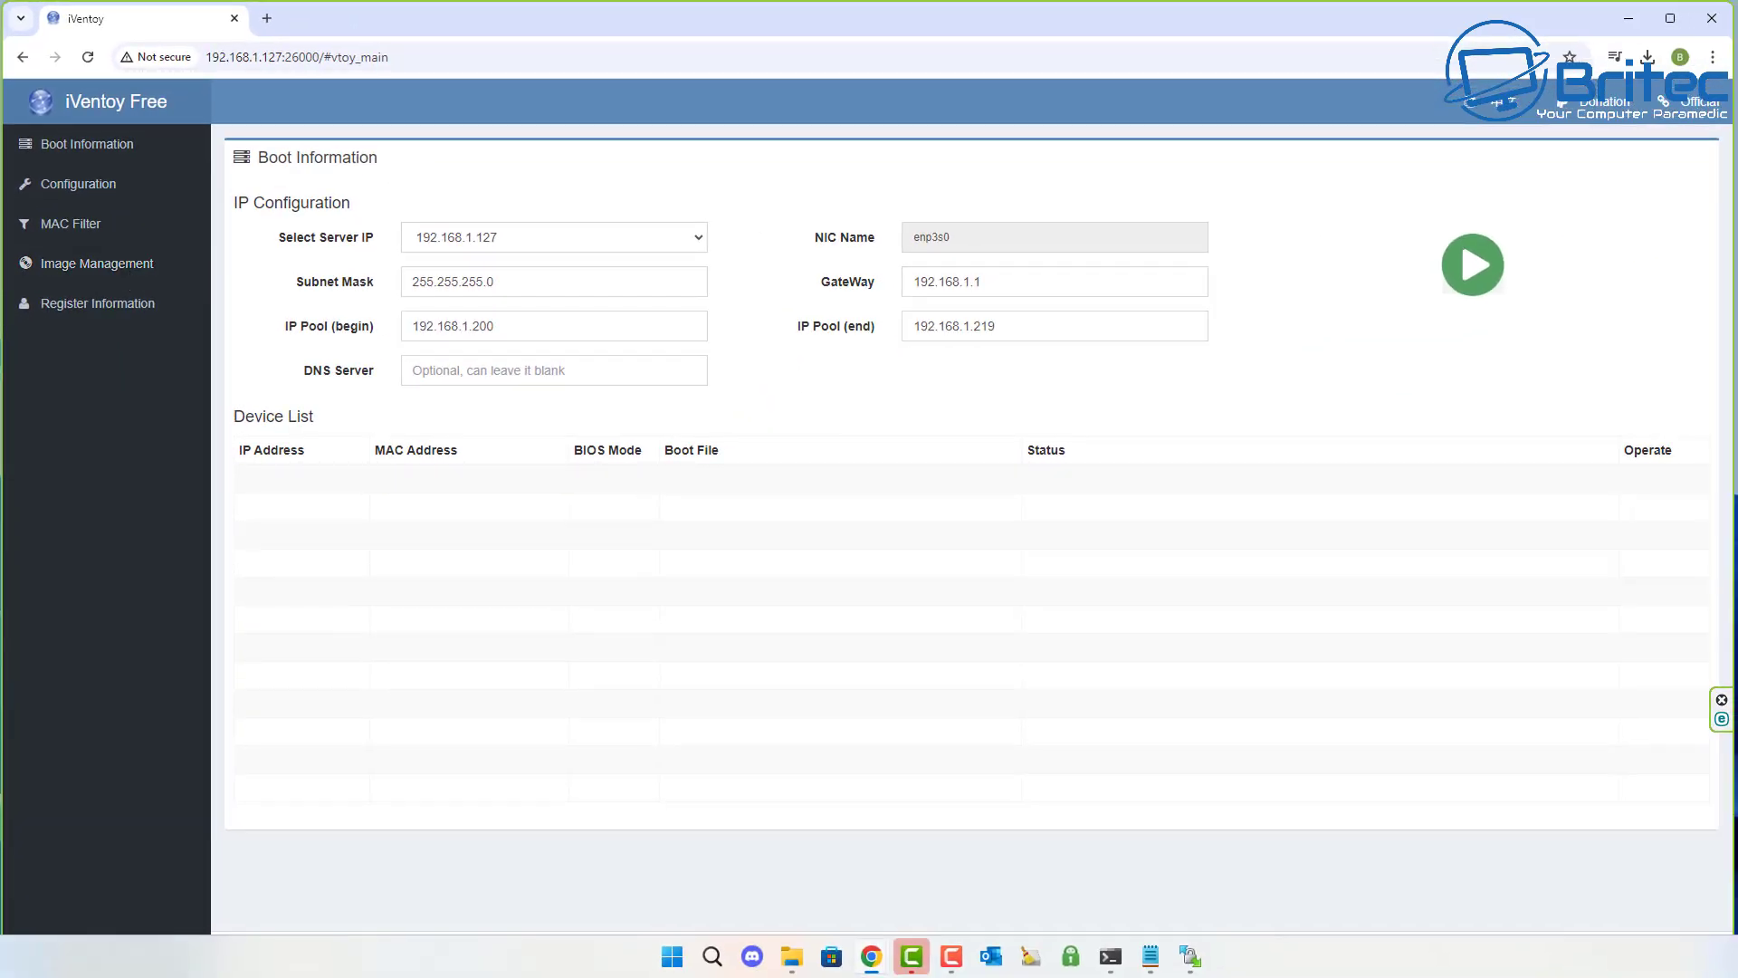
click(1477, 278)
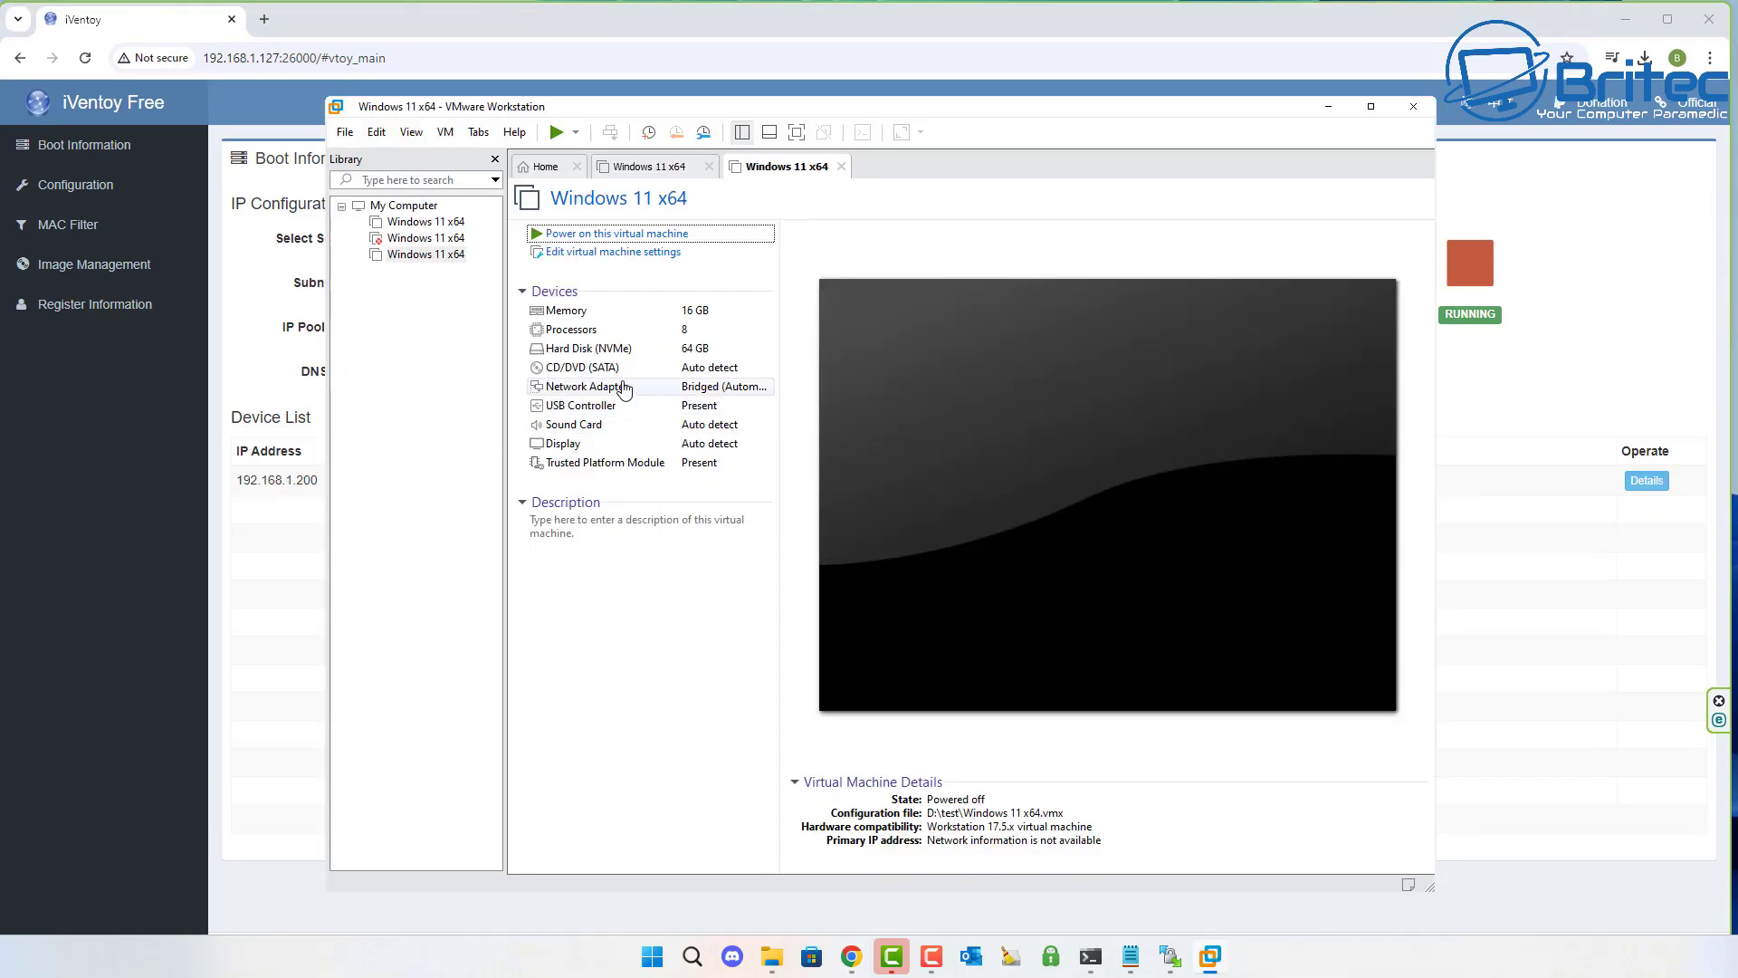
Step: Review the Windows 11 x64 virtual machine's CD/DVD settings in VMware Workstation and power it on, allowing the drive connection attempt at every power-on
click(583, 369)
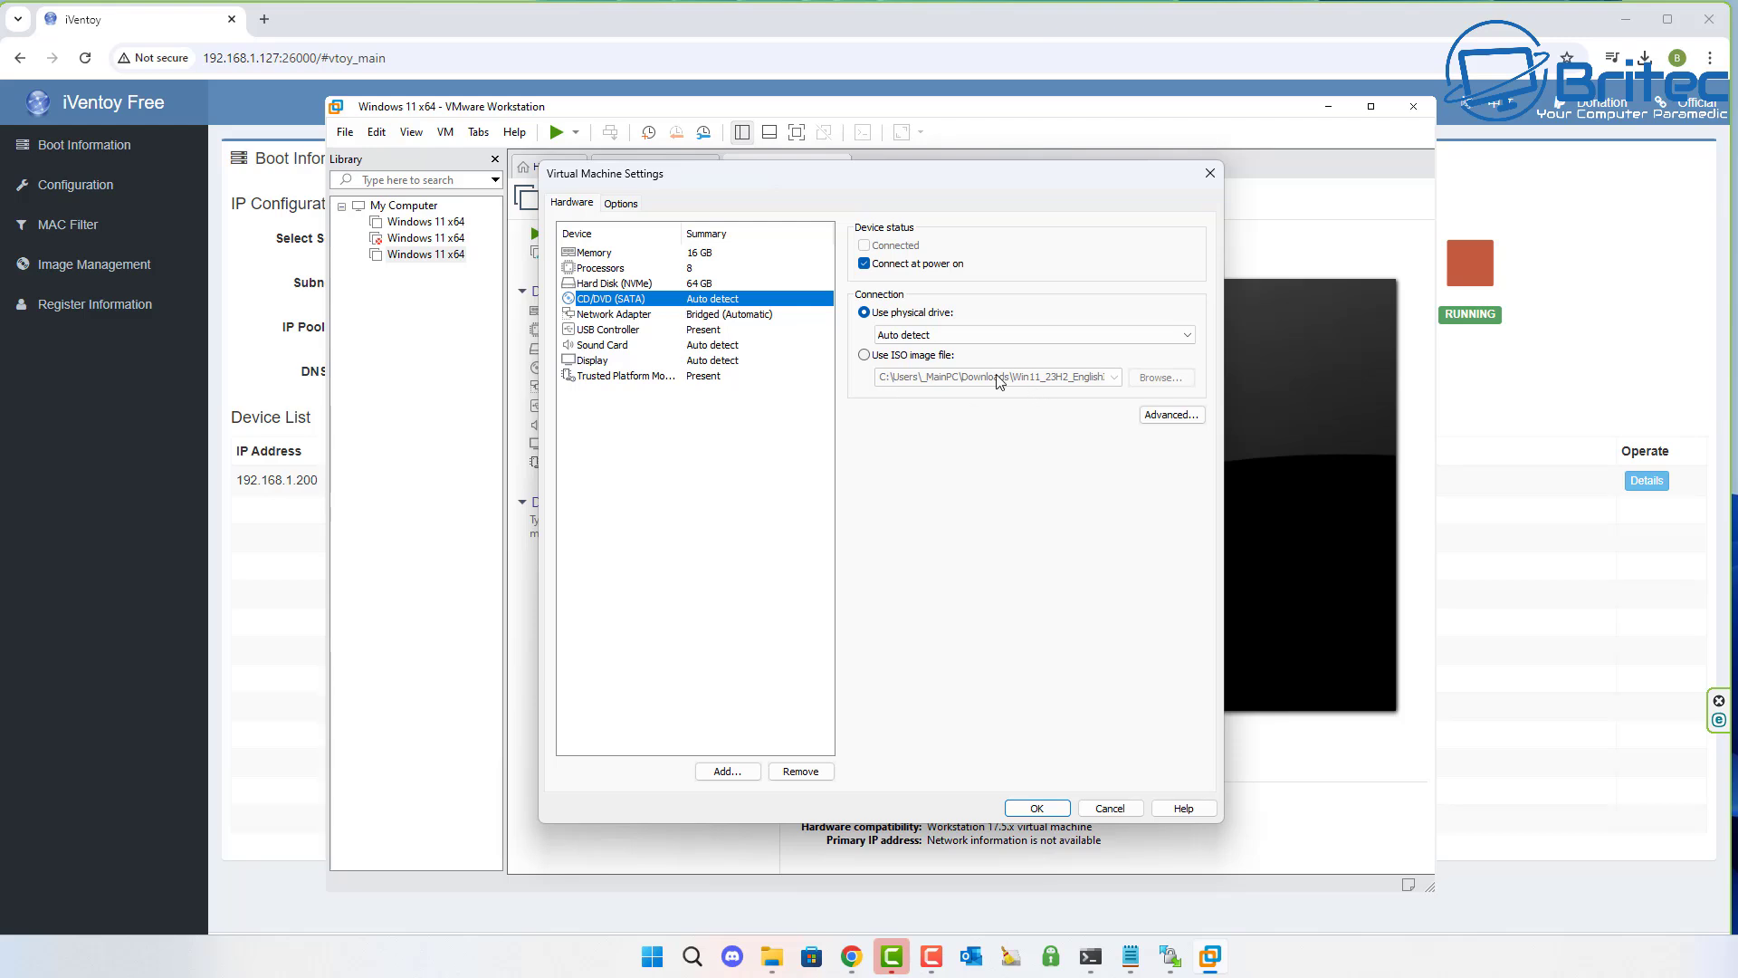
click(1208, 174)
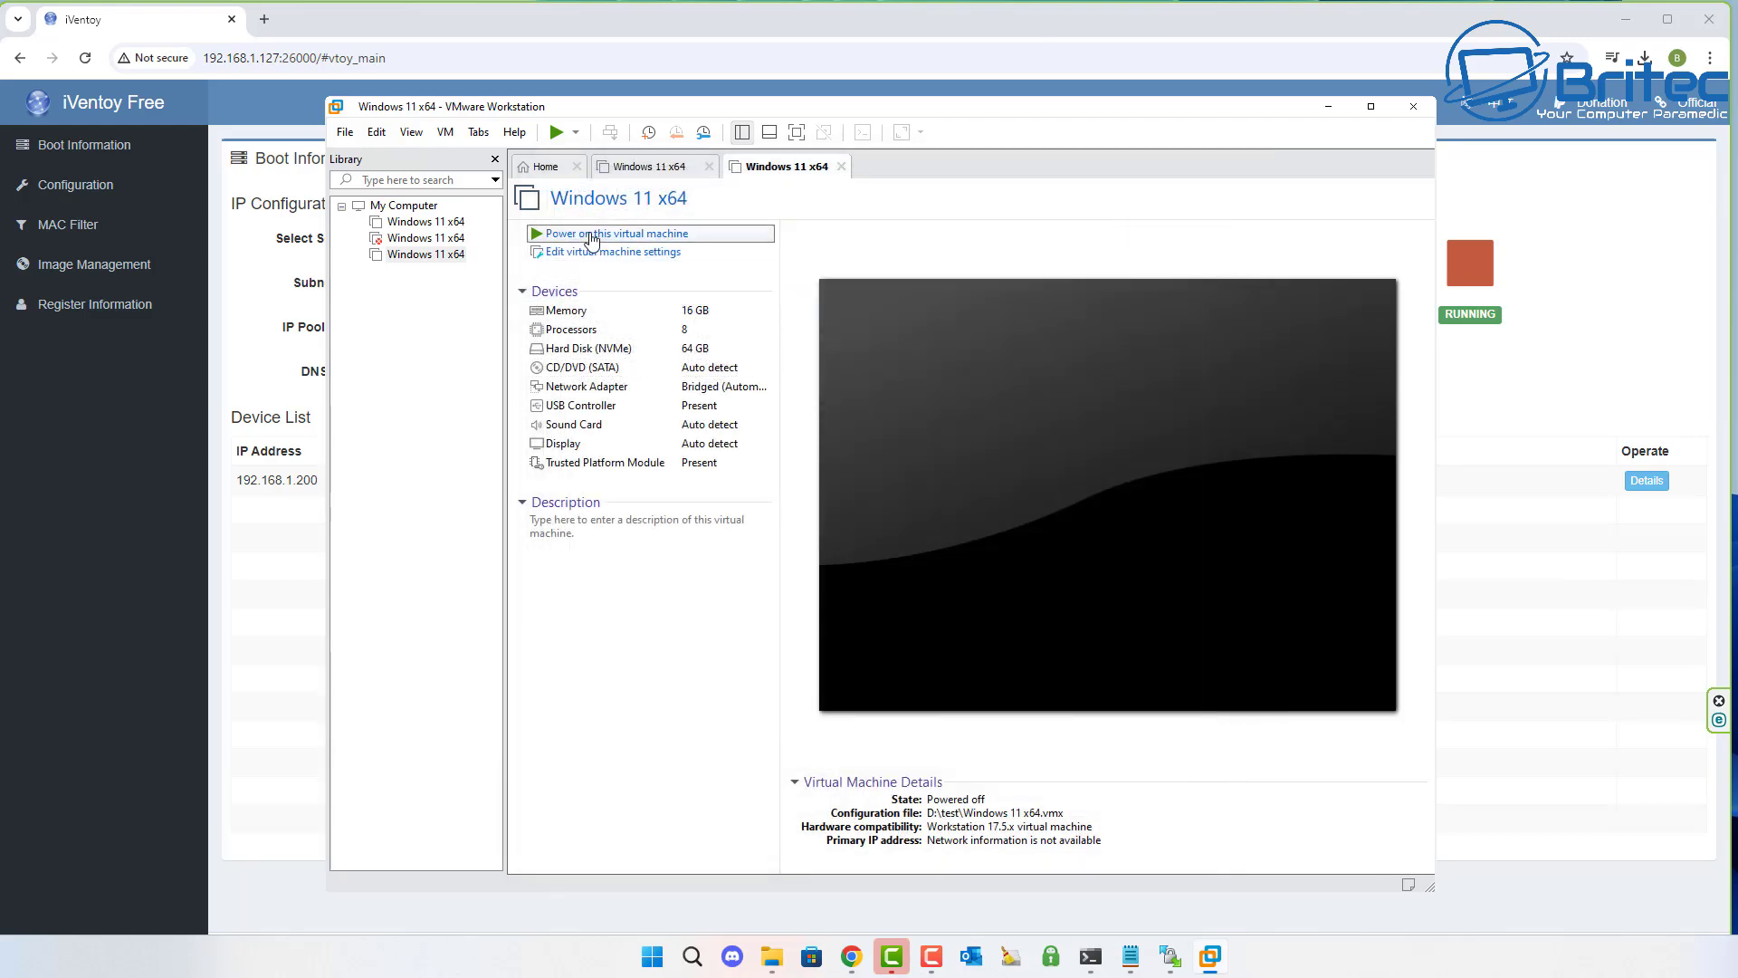
click(589, 233)
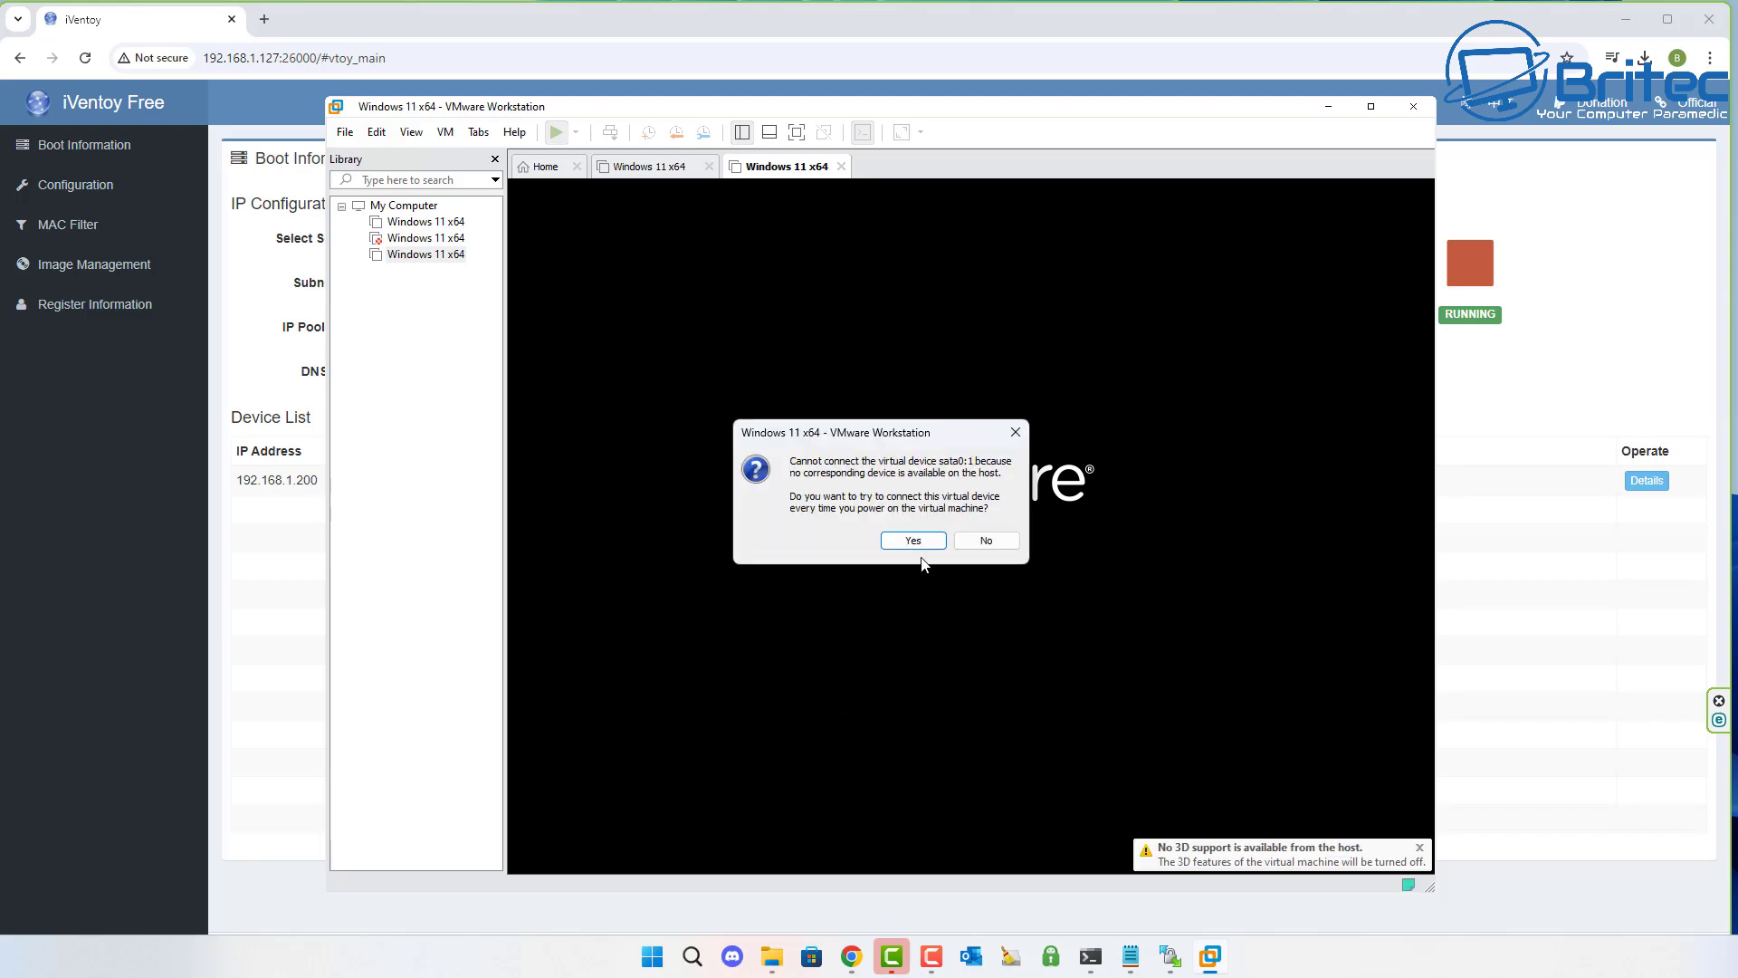
click(913, 541)
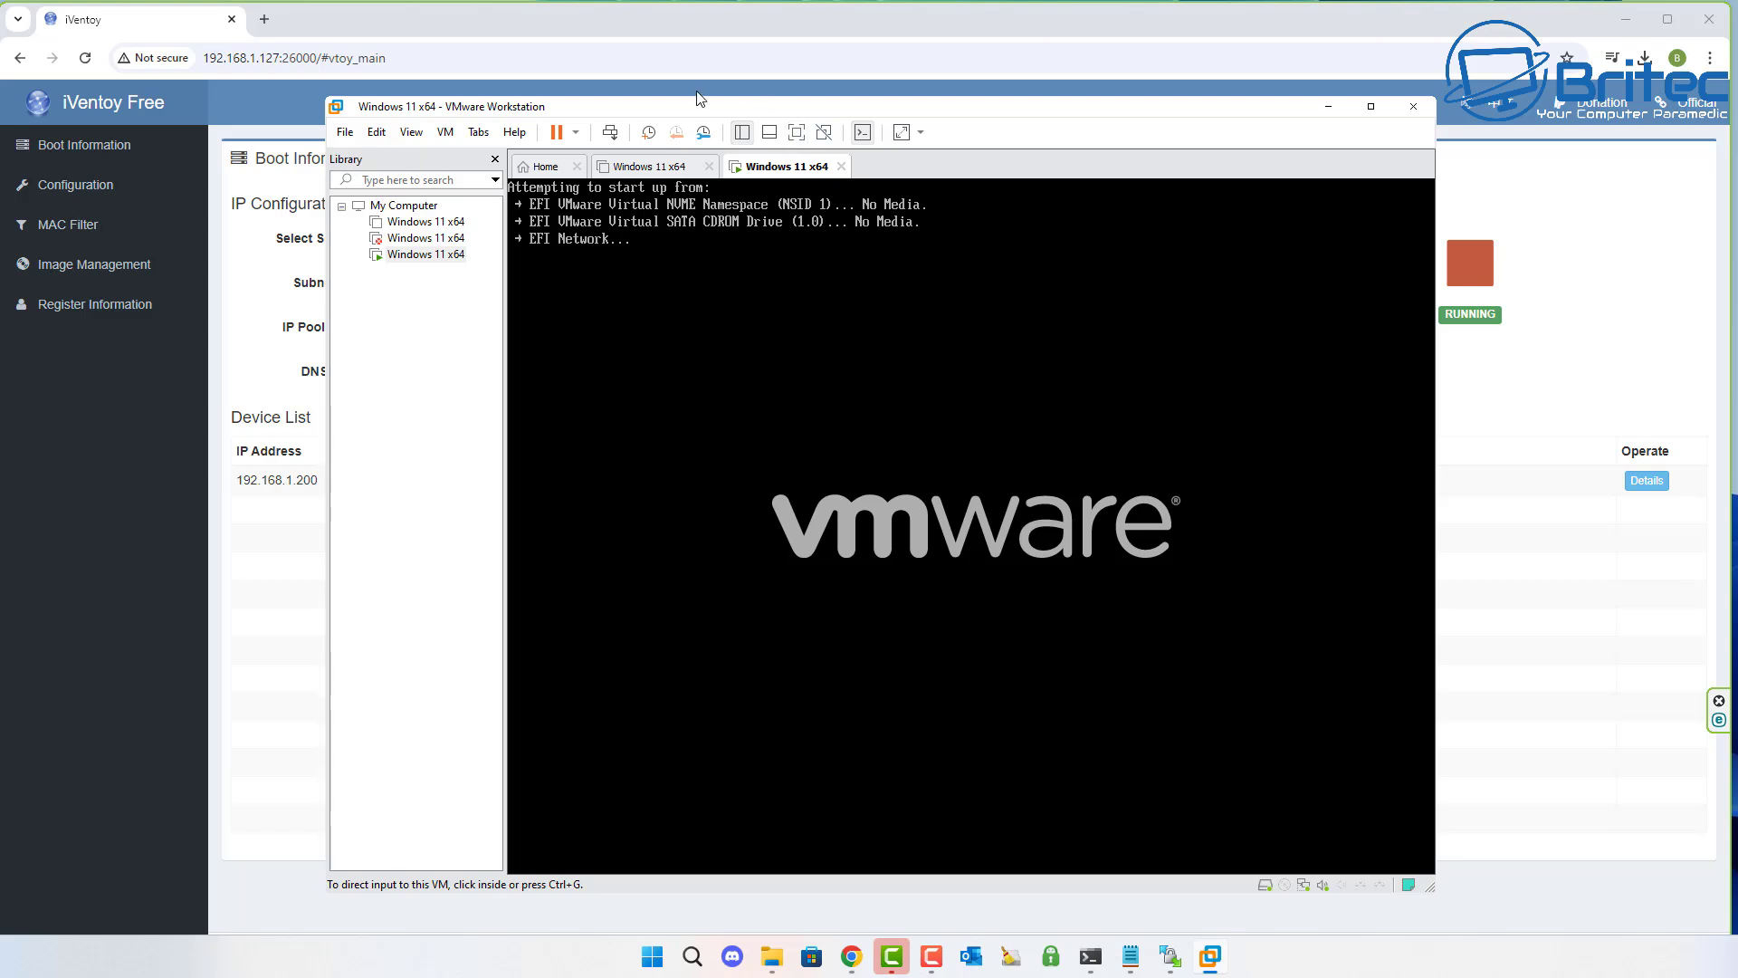
Step: Boot Win11_23H2_EnglishInternational_x64v2.iso from the iVentoy boot menu in the virtual machine
drag(623, 118, 1031, 130)
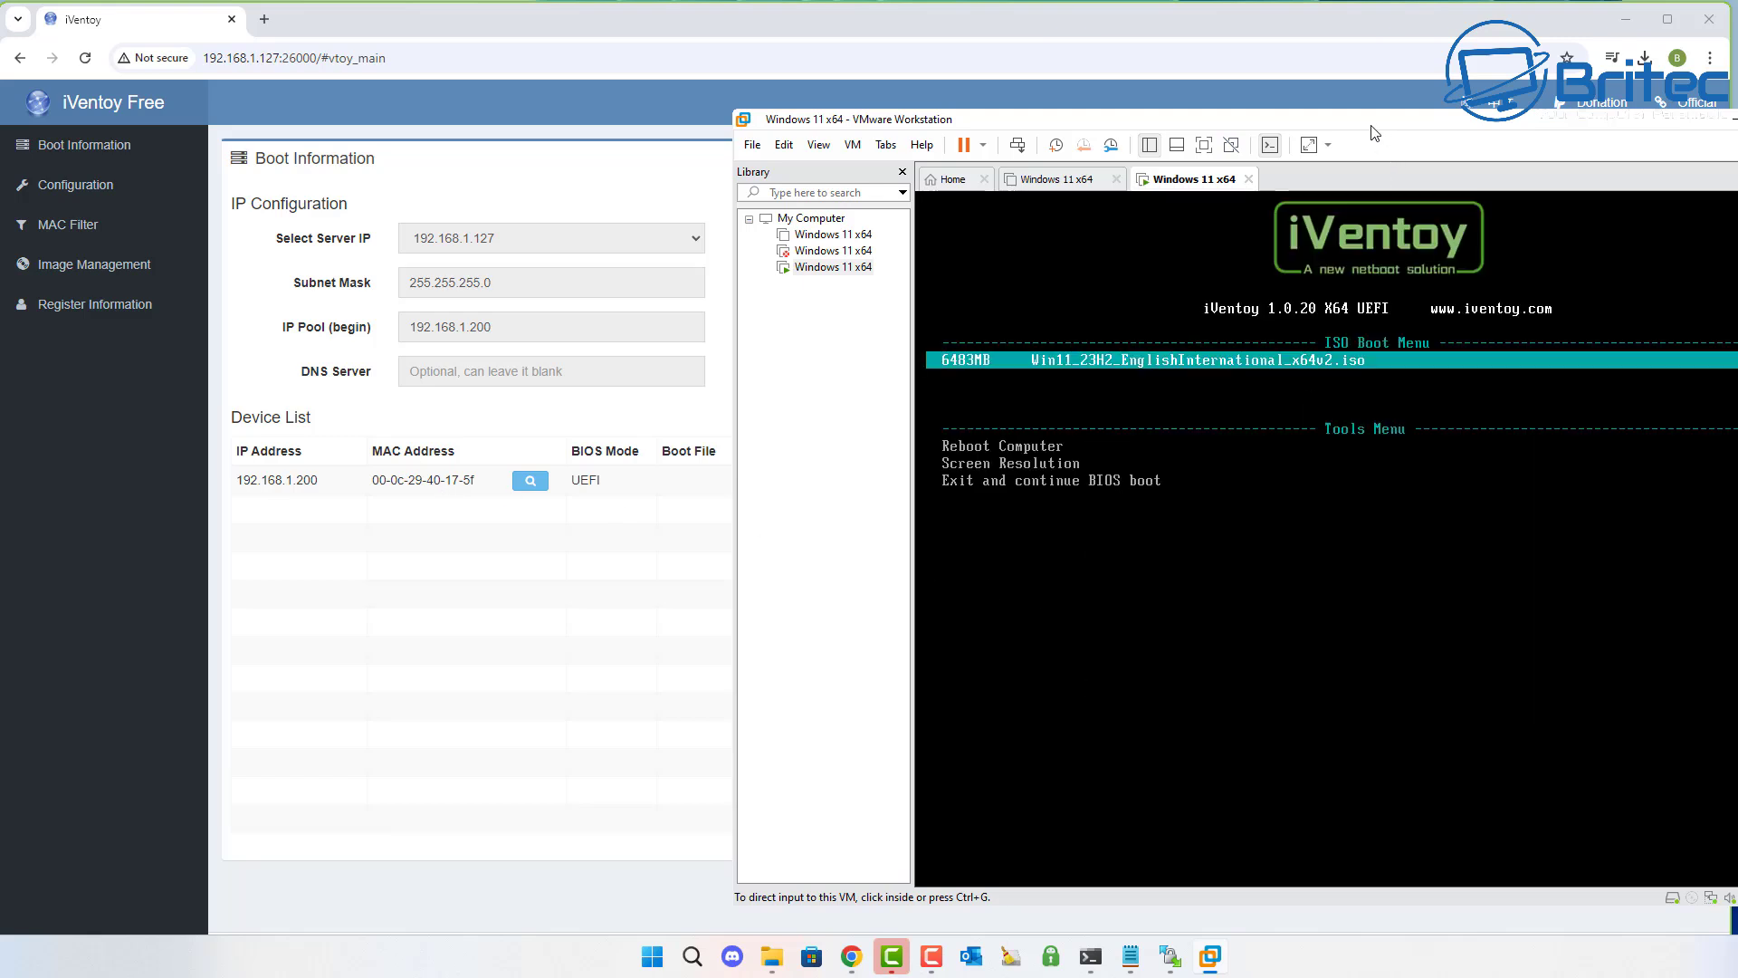
drag(1375, 134, 1244, 122)
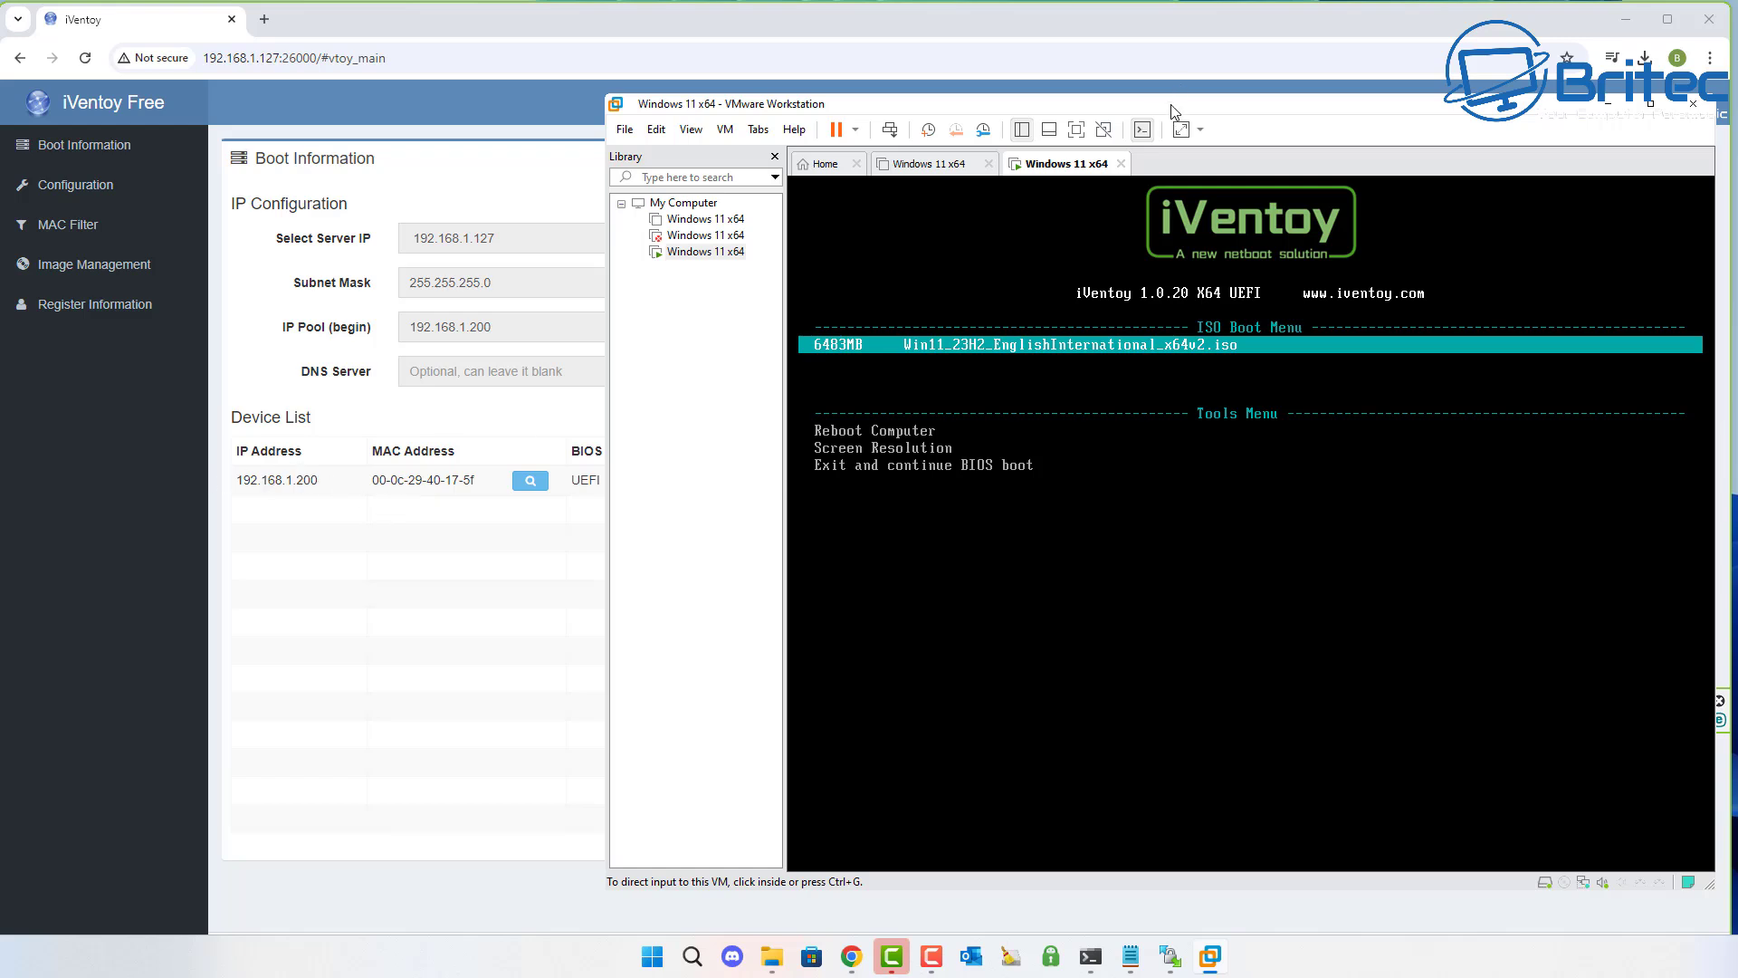
drag(1170, 105, 873, 127)
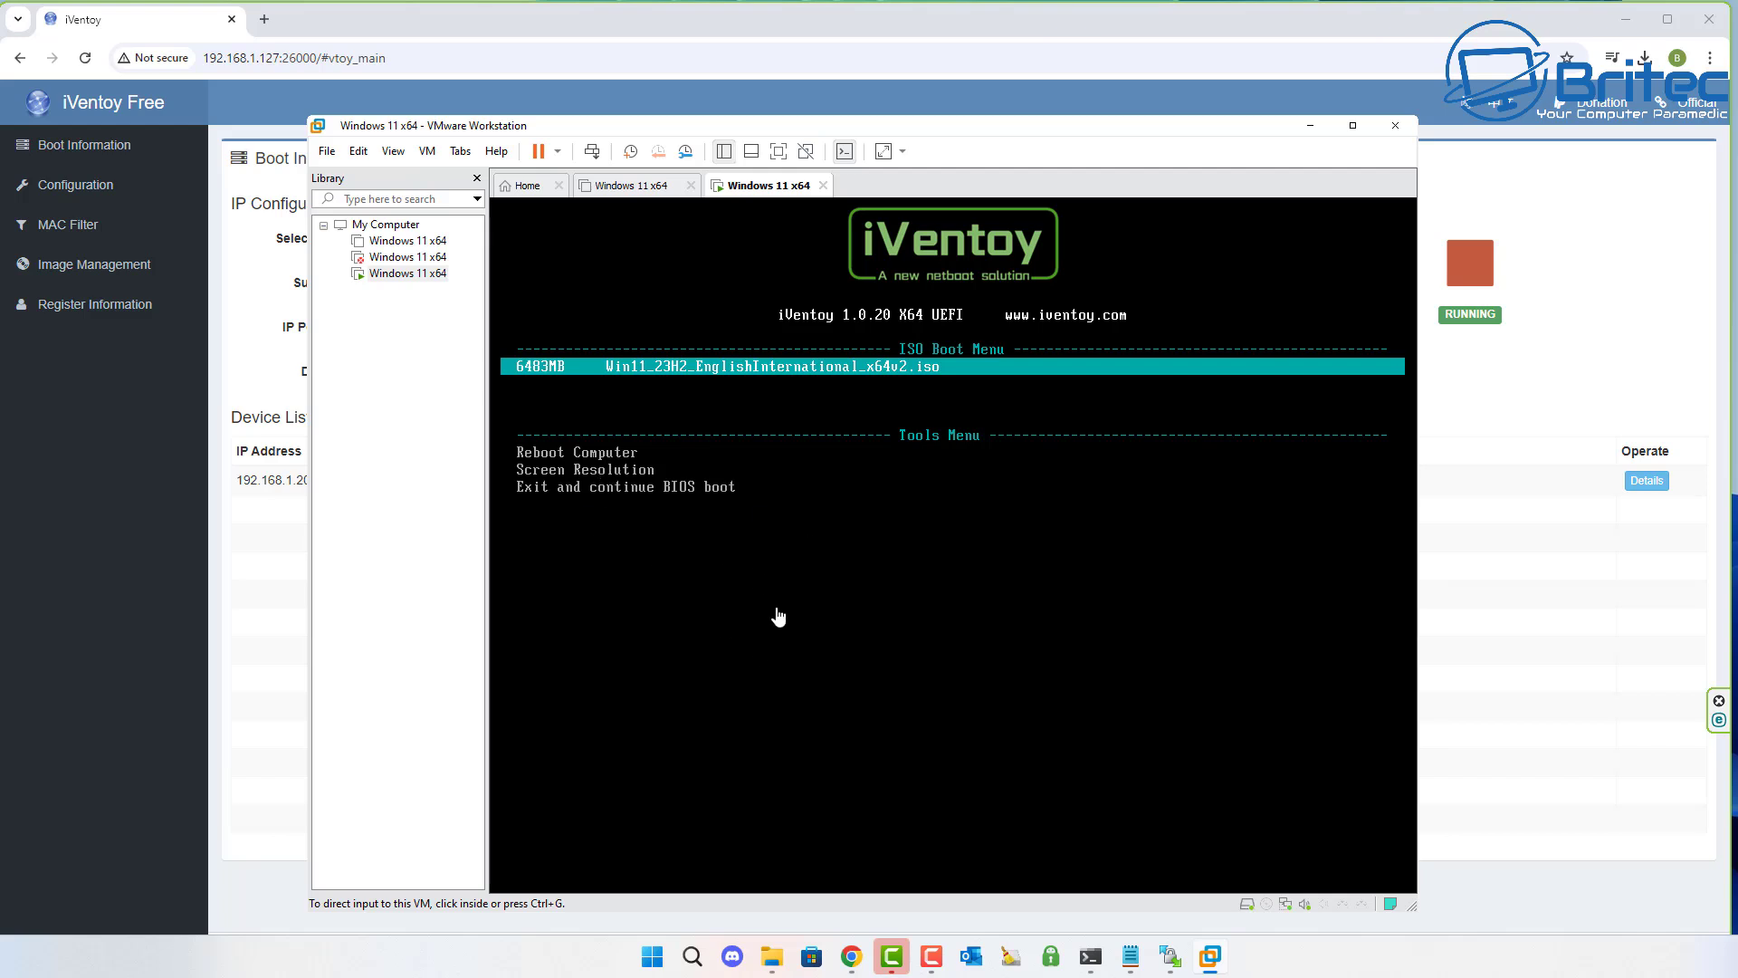
click(767, 378)
key(Return)
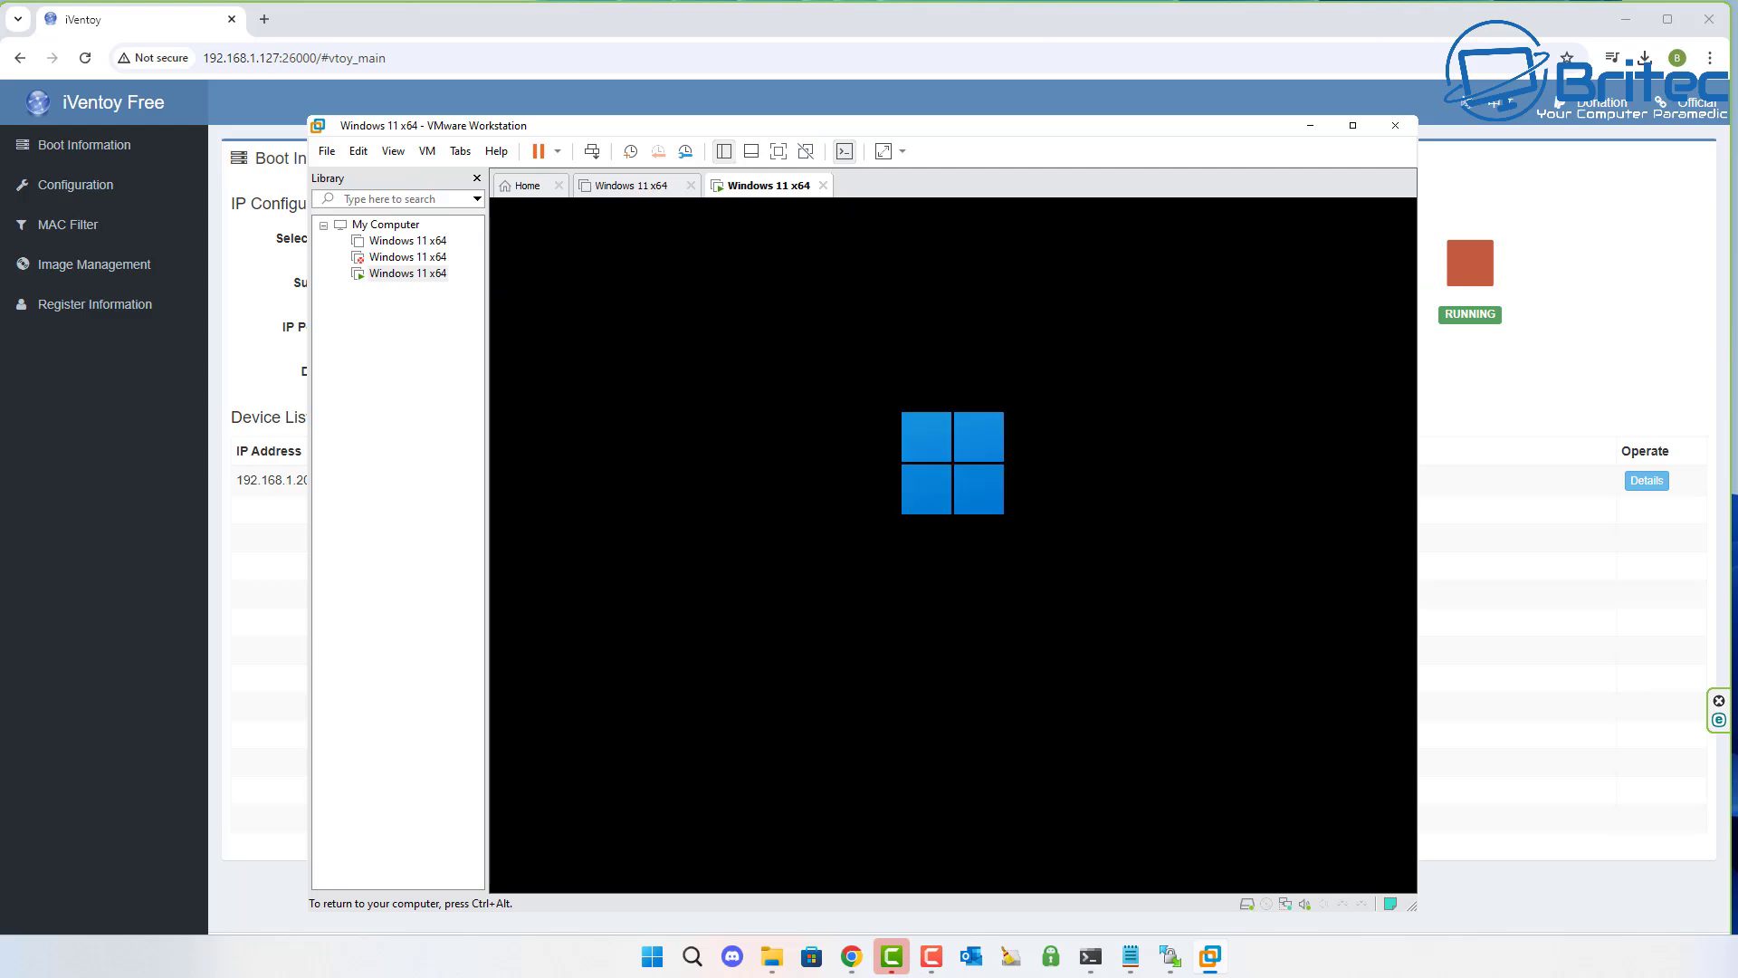
key(ctrl+alt)
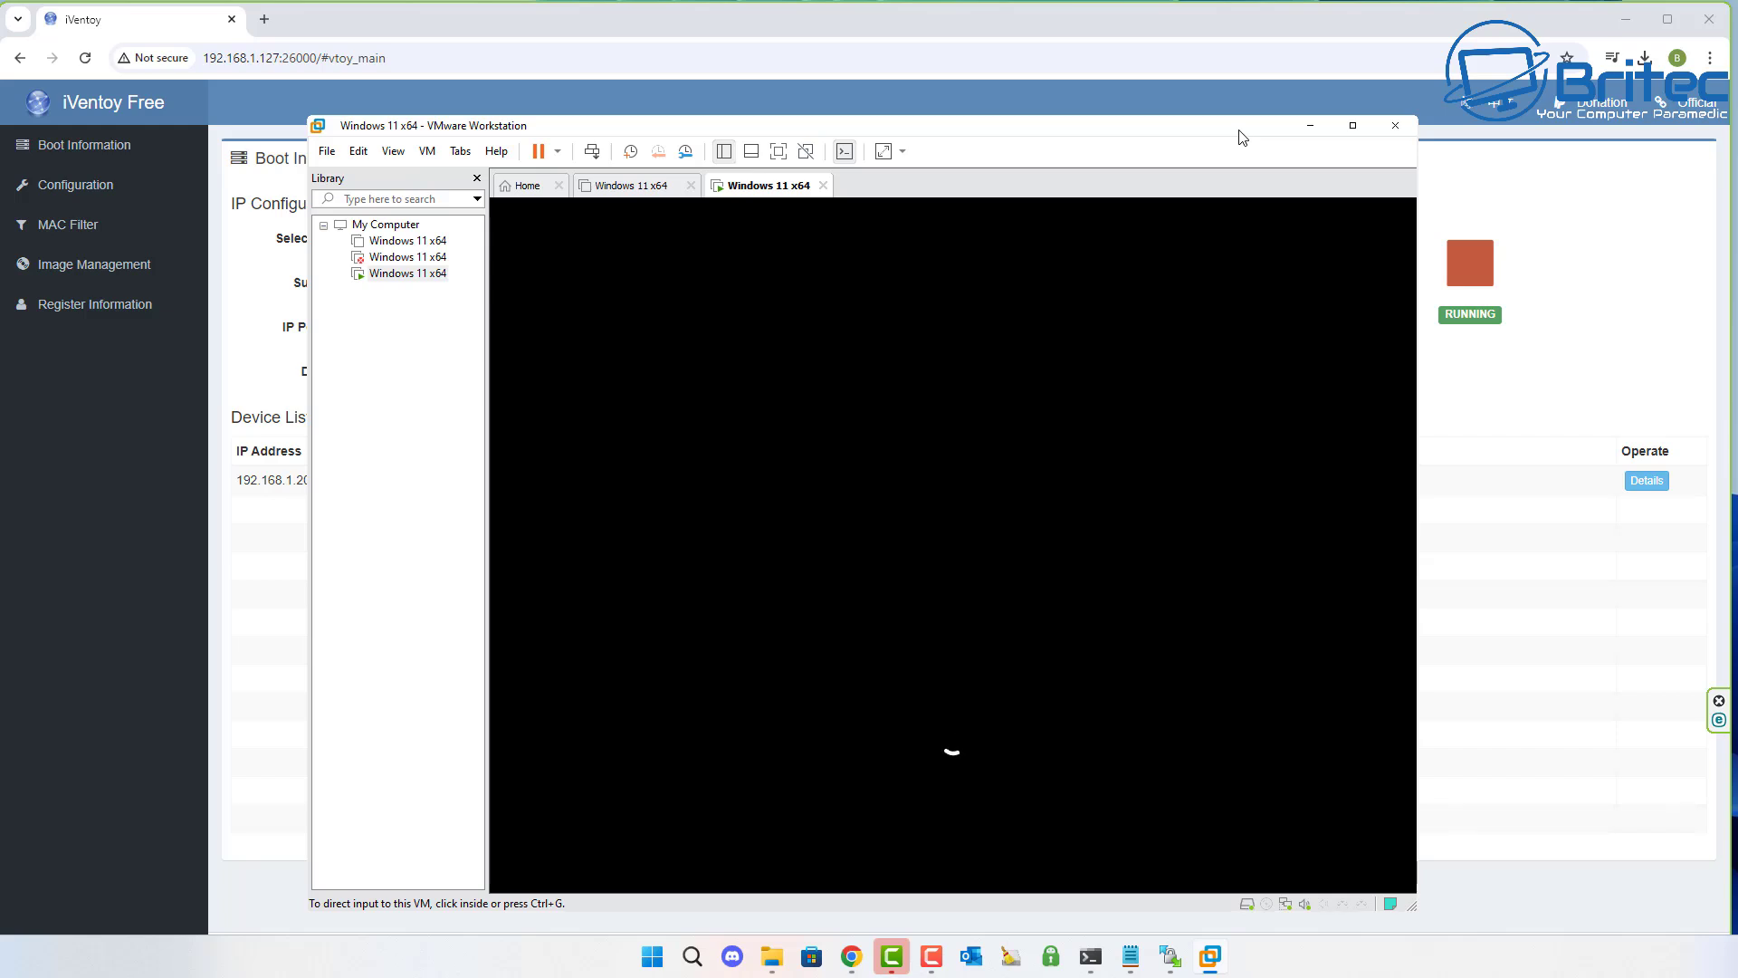
drag(1246, 134, 1241, 92)
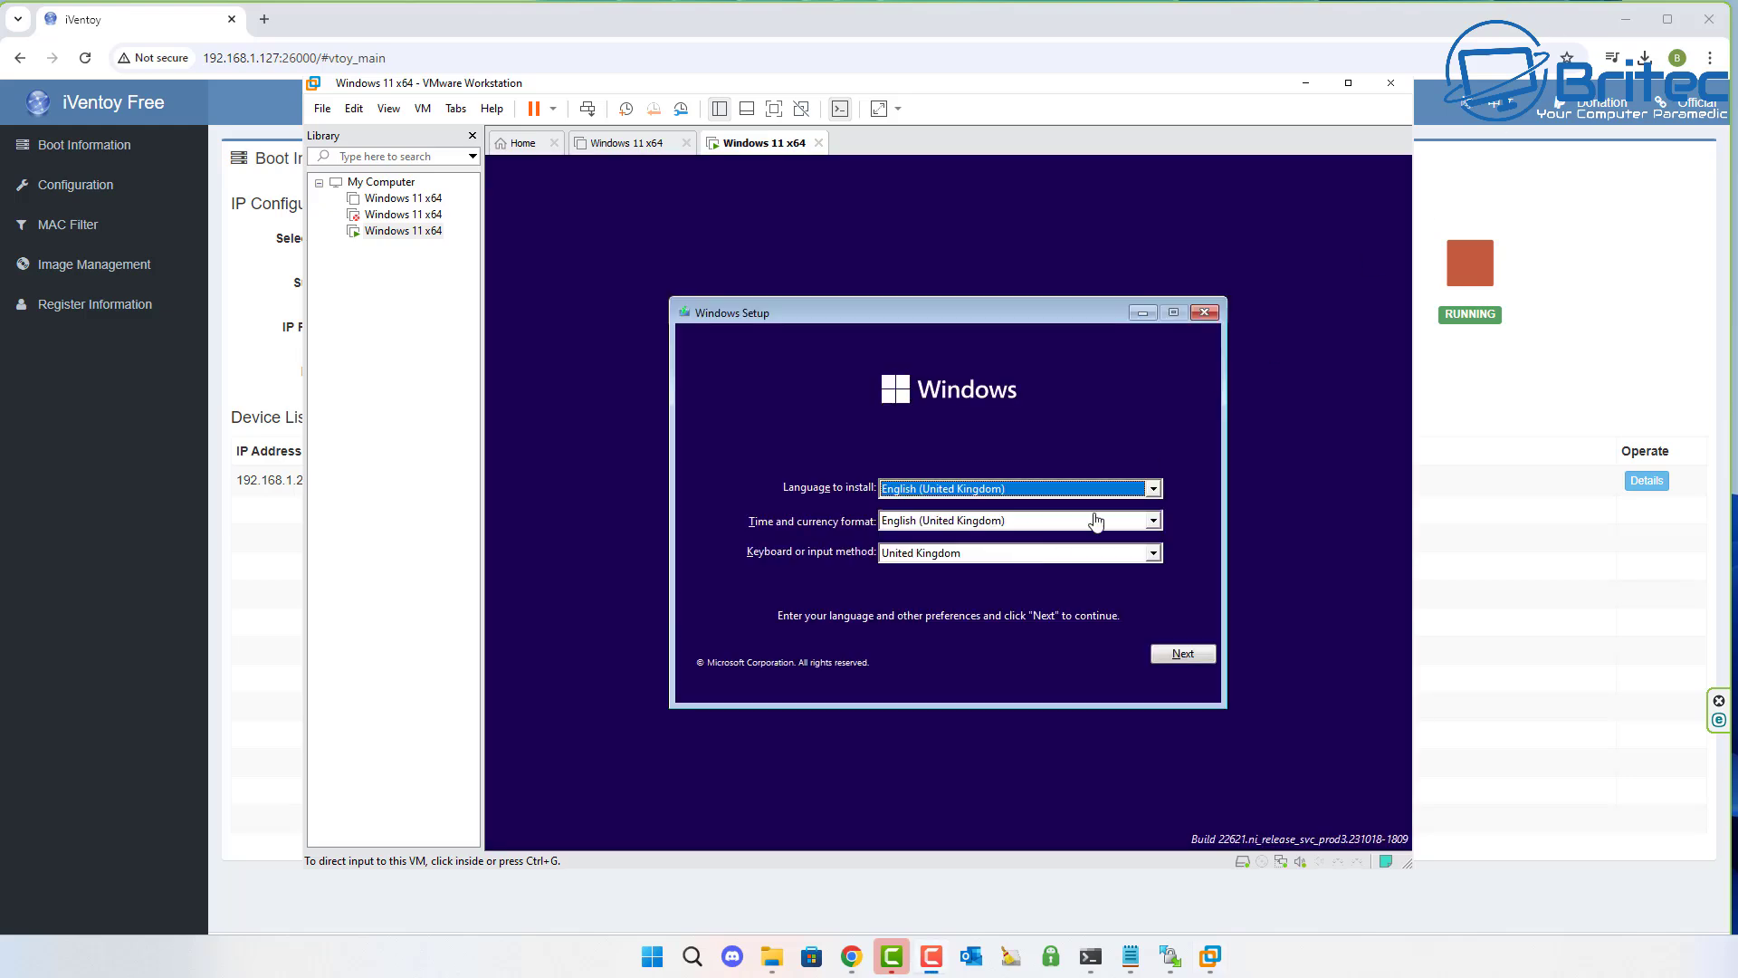
Step: Close and power off the virtual machine running Windows Setup, and select the last Windows 11 x64 entry in the library
click(821, 143)
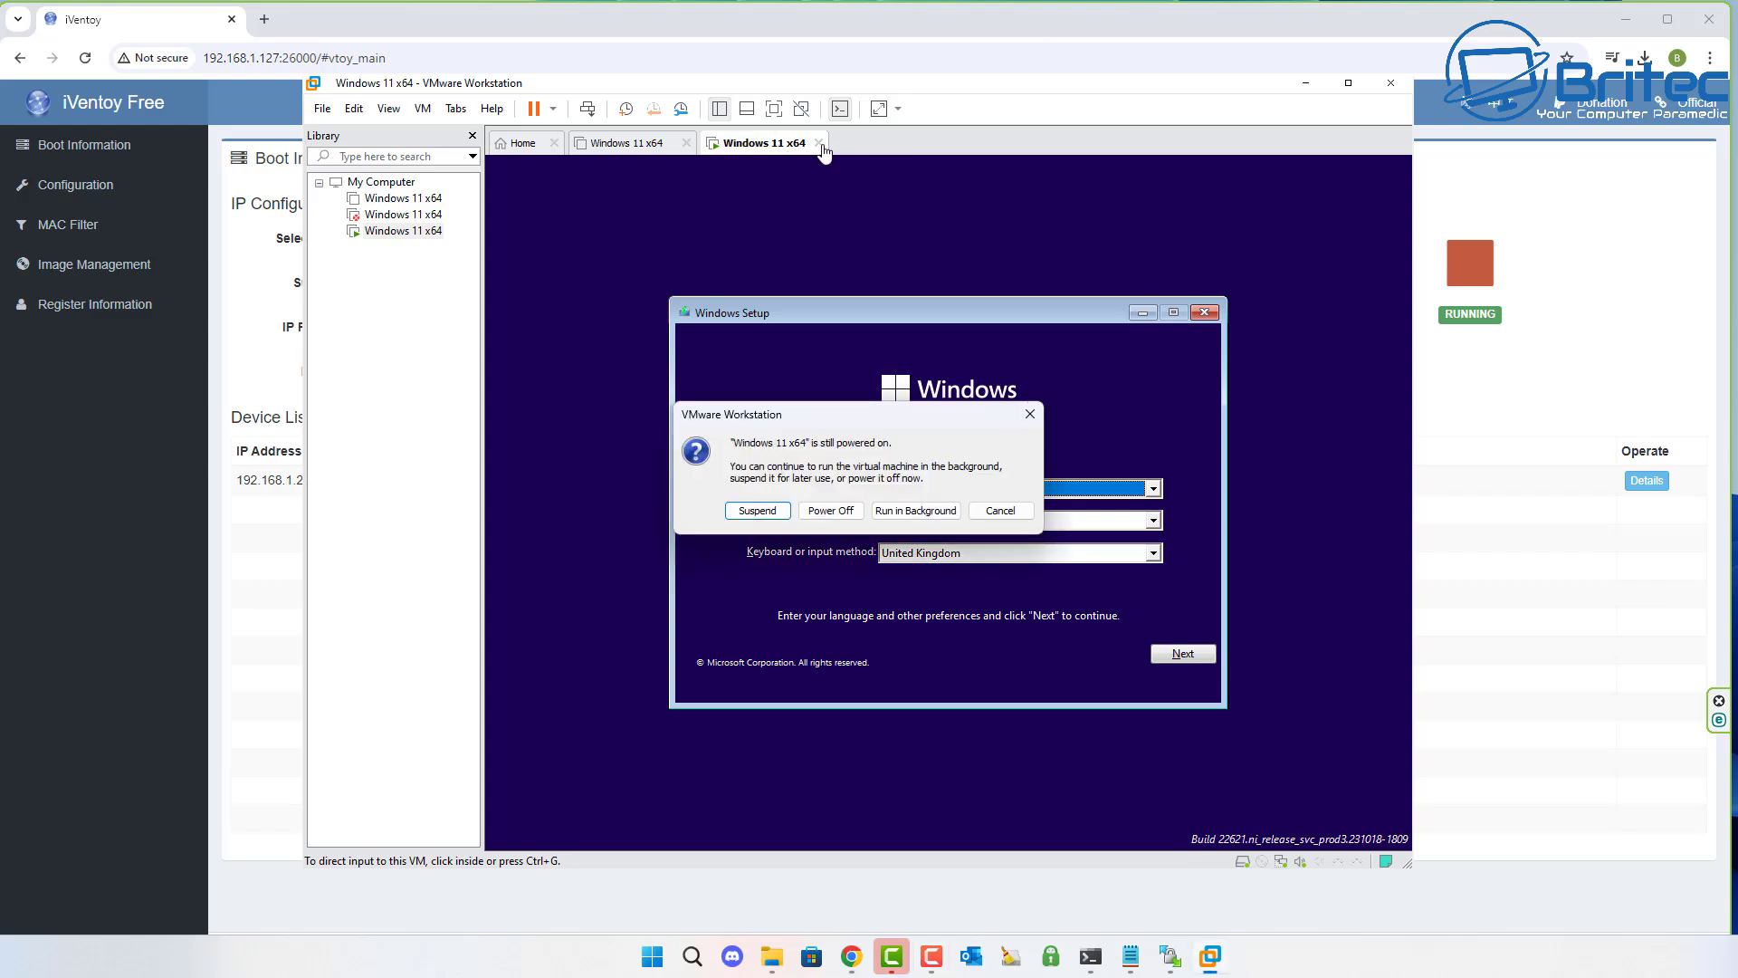
click(829, 509)
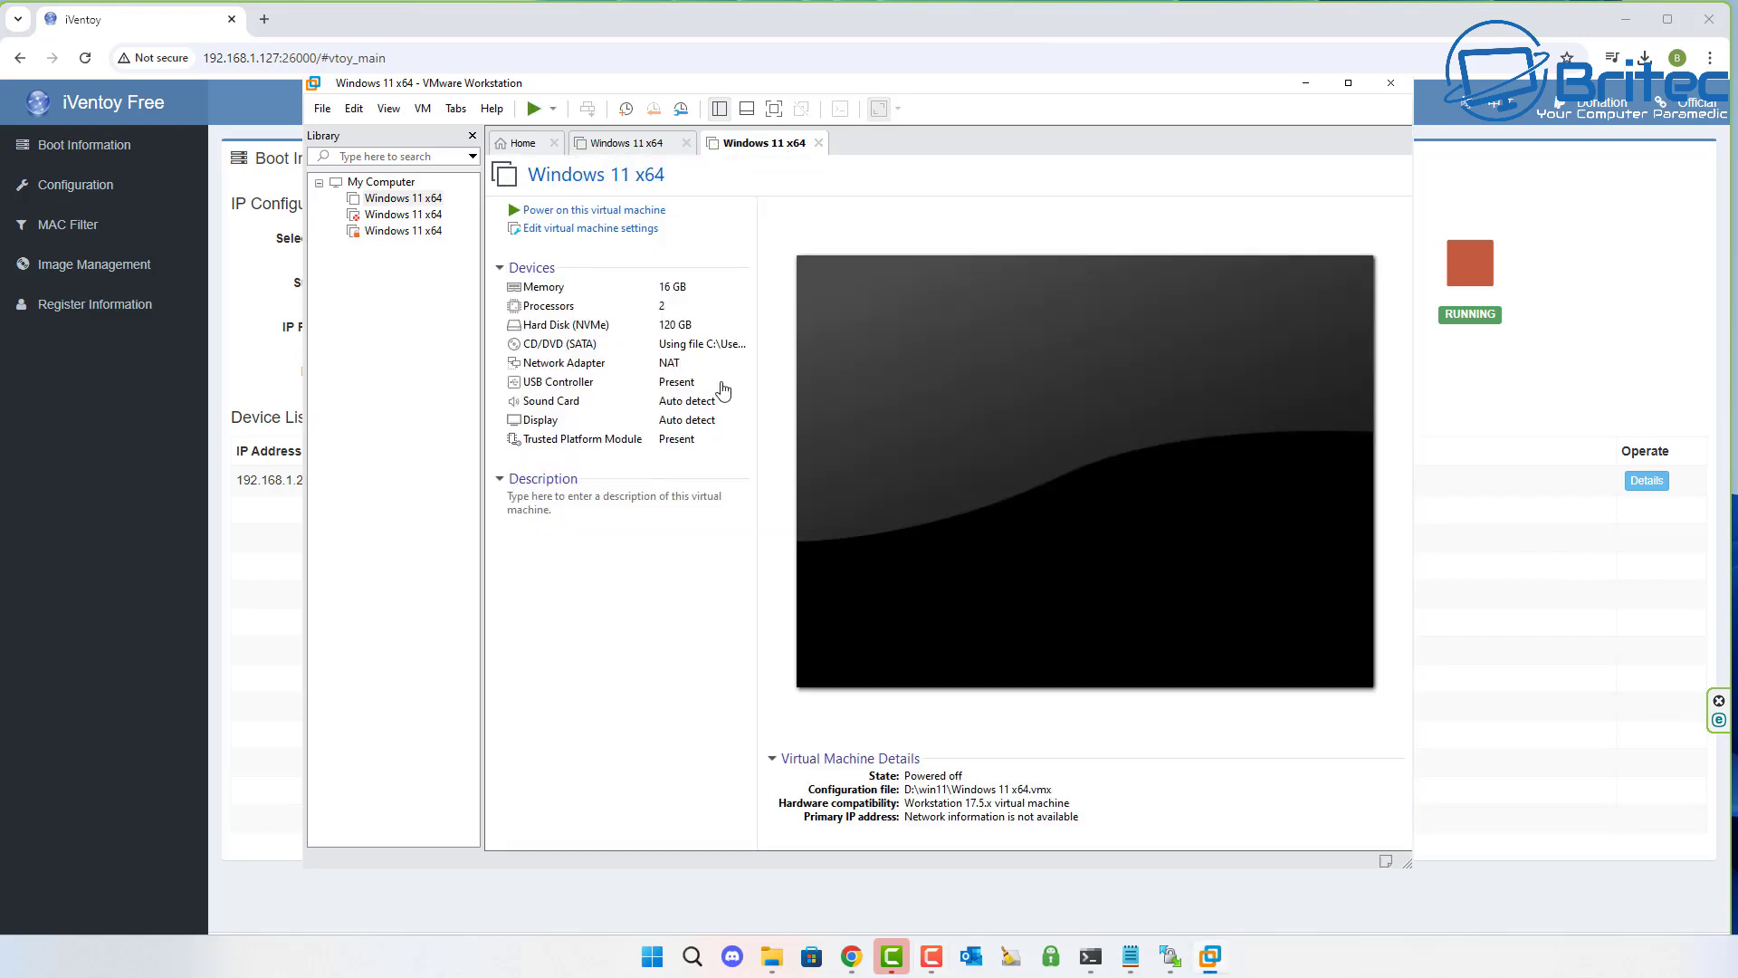
click(399, 230)
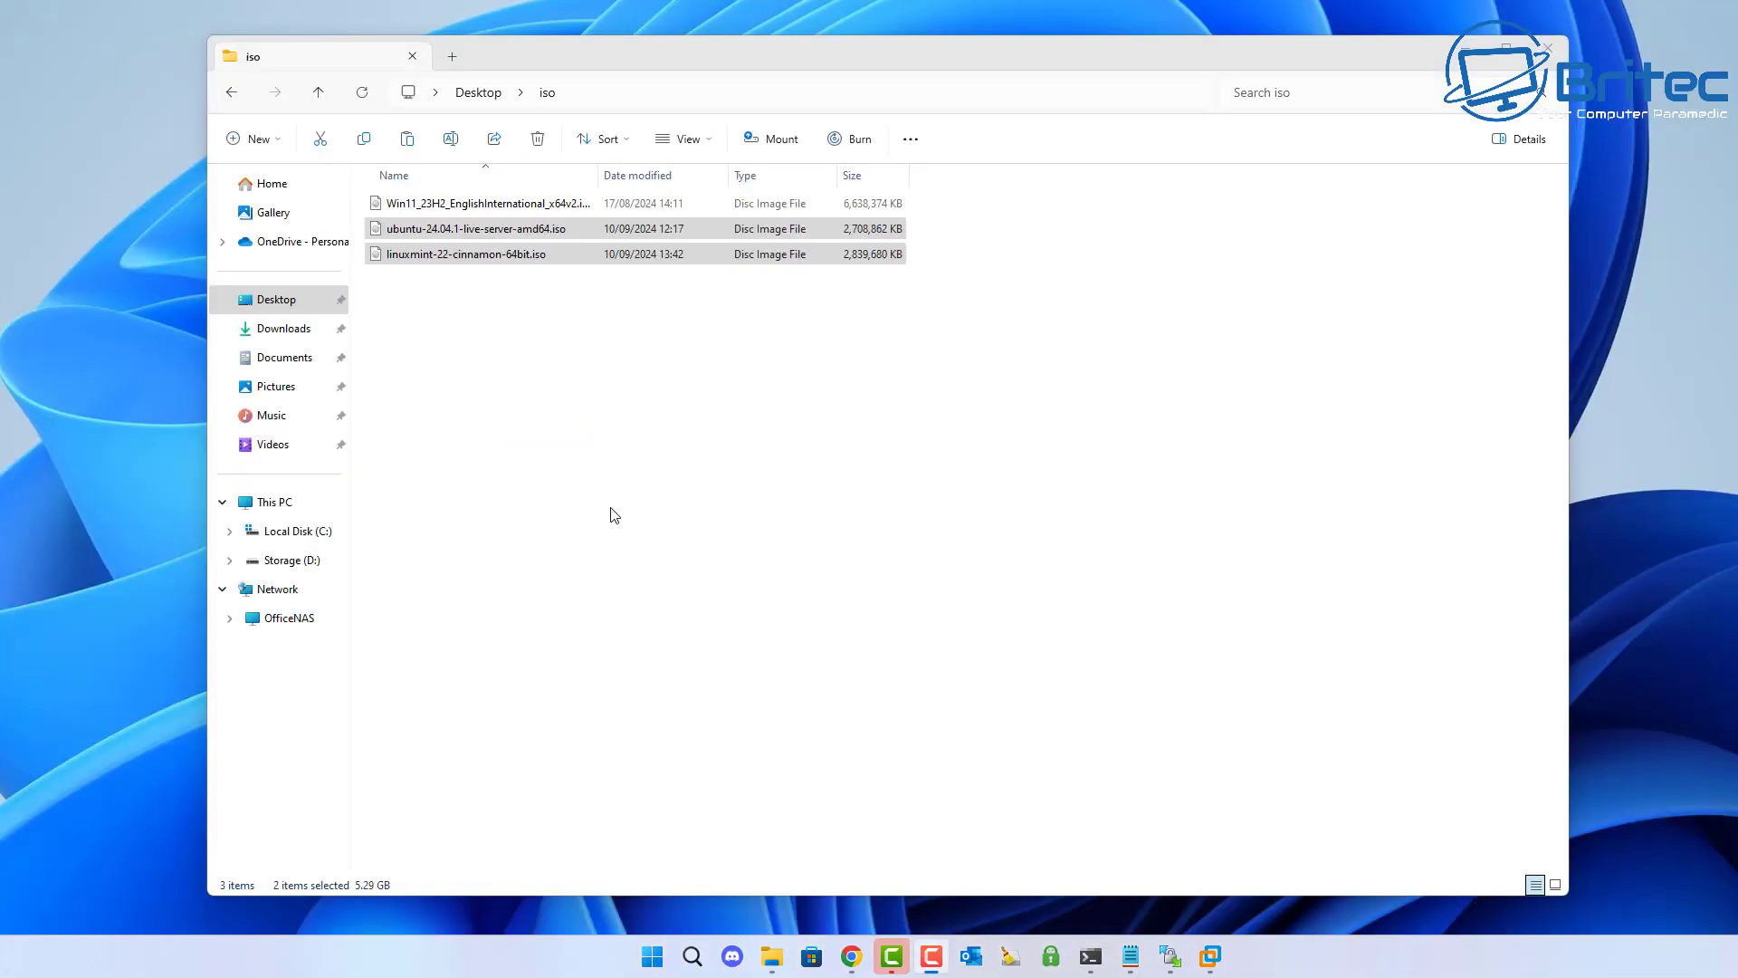
Step: Switch from the local iso folder to WinSCP and upload linuxmint-22-cinnamon-64bit.iso to the remote iVentoy iso directory
click(610, 514)
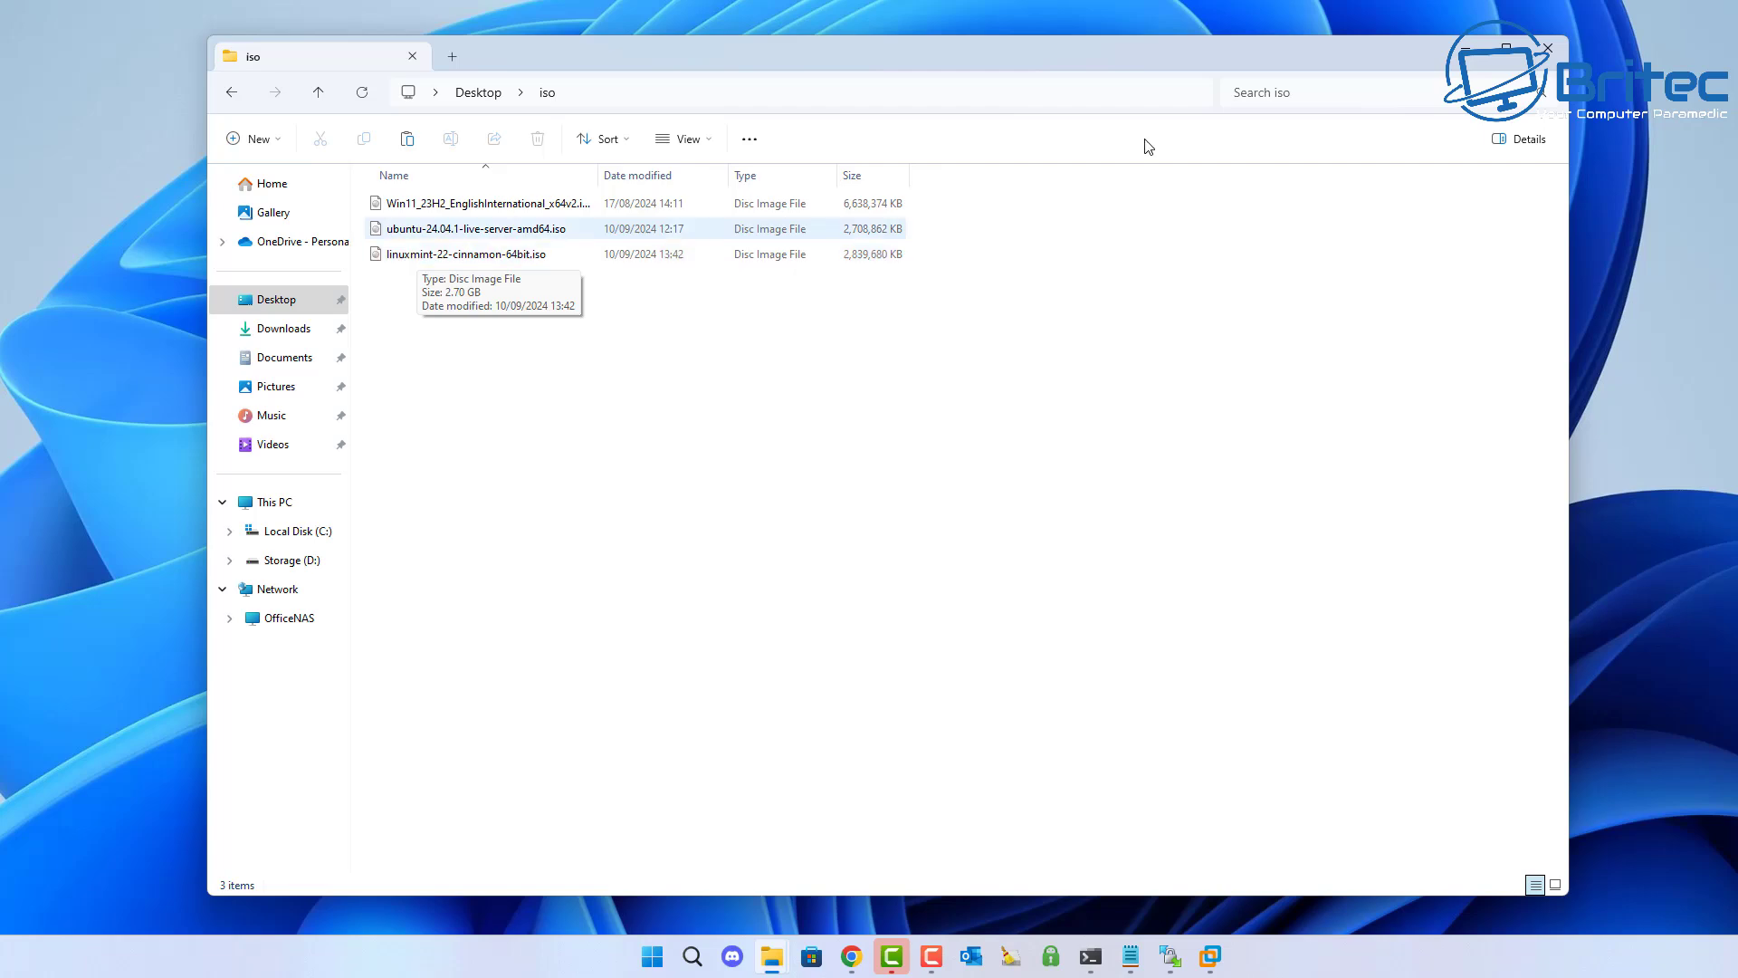
click(1468, 58)
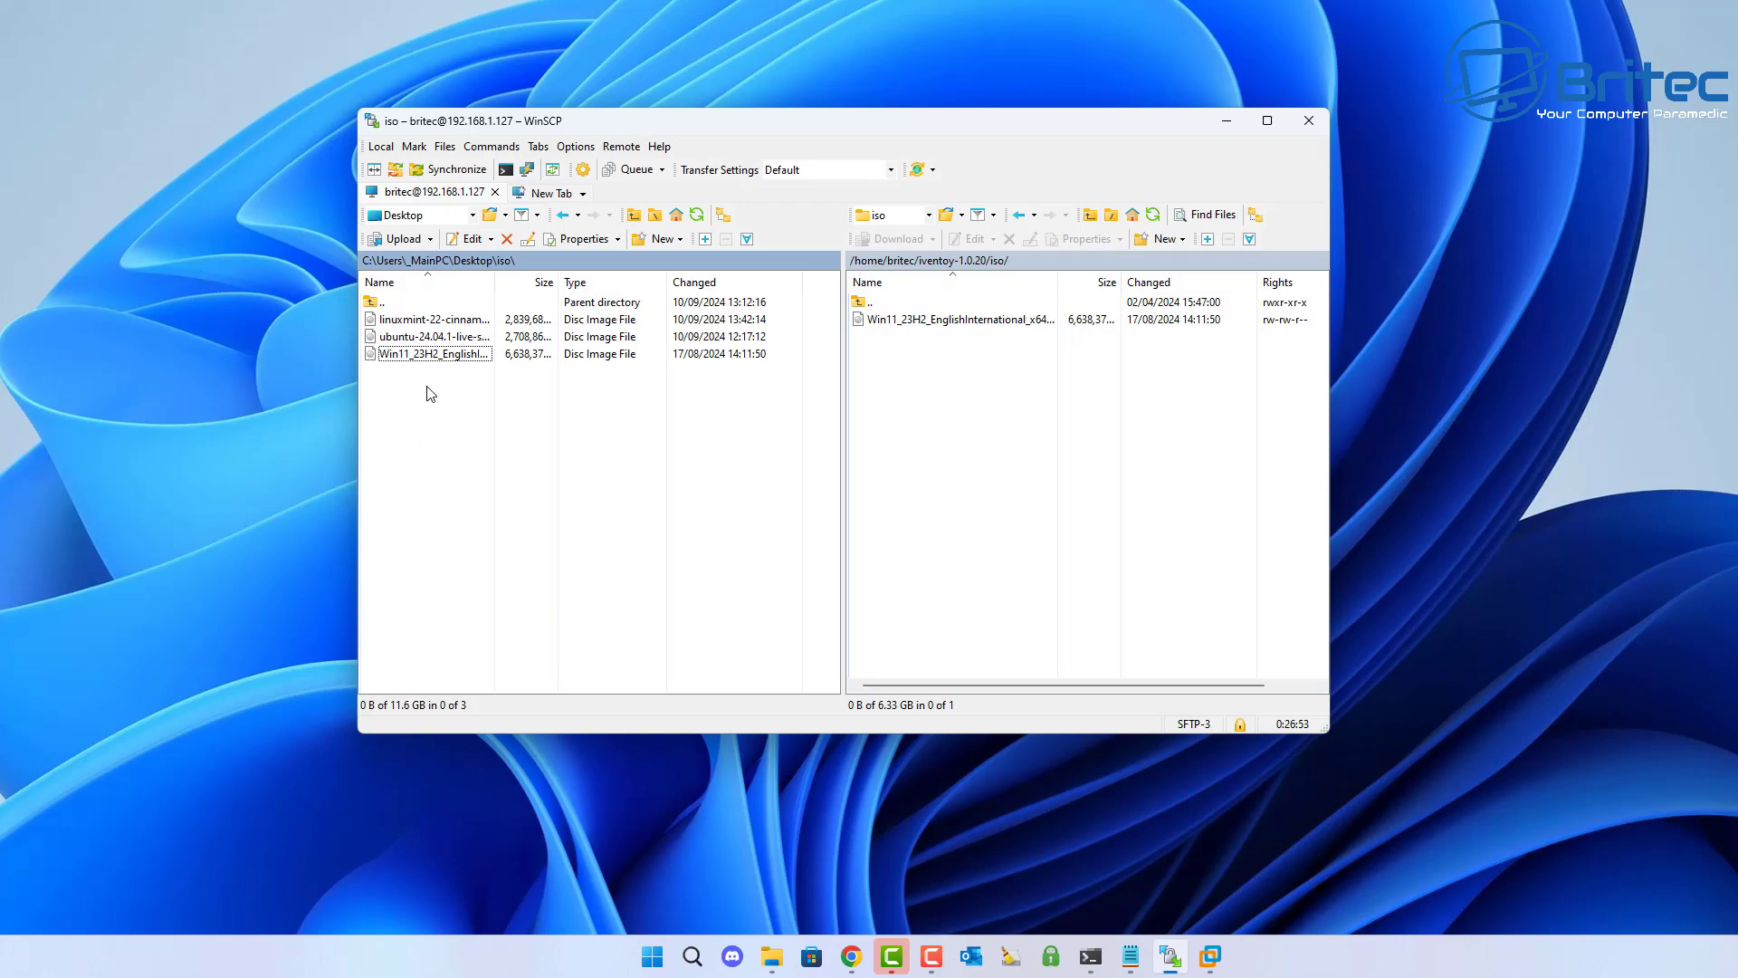
drag(425, 322, 962, 419)
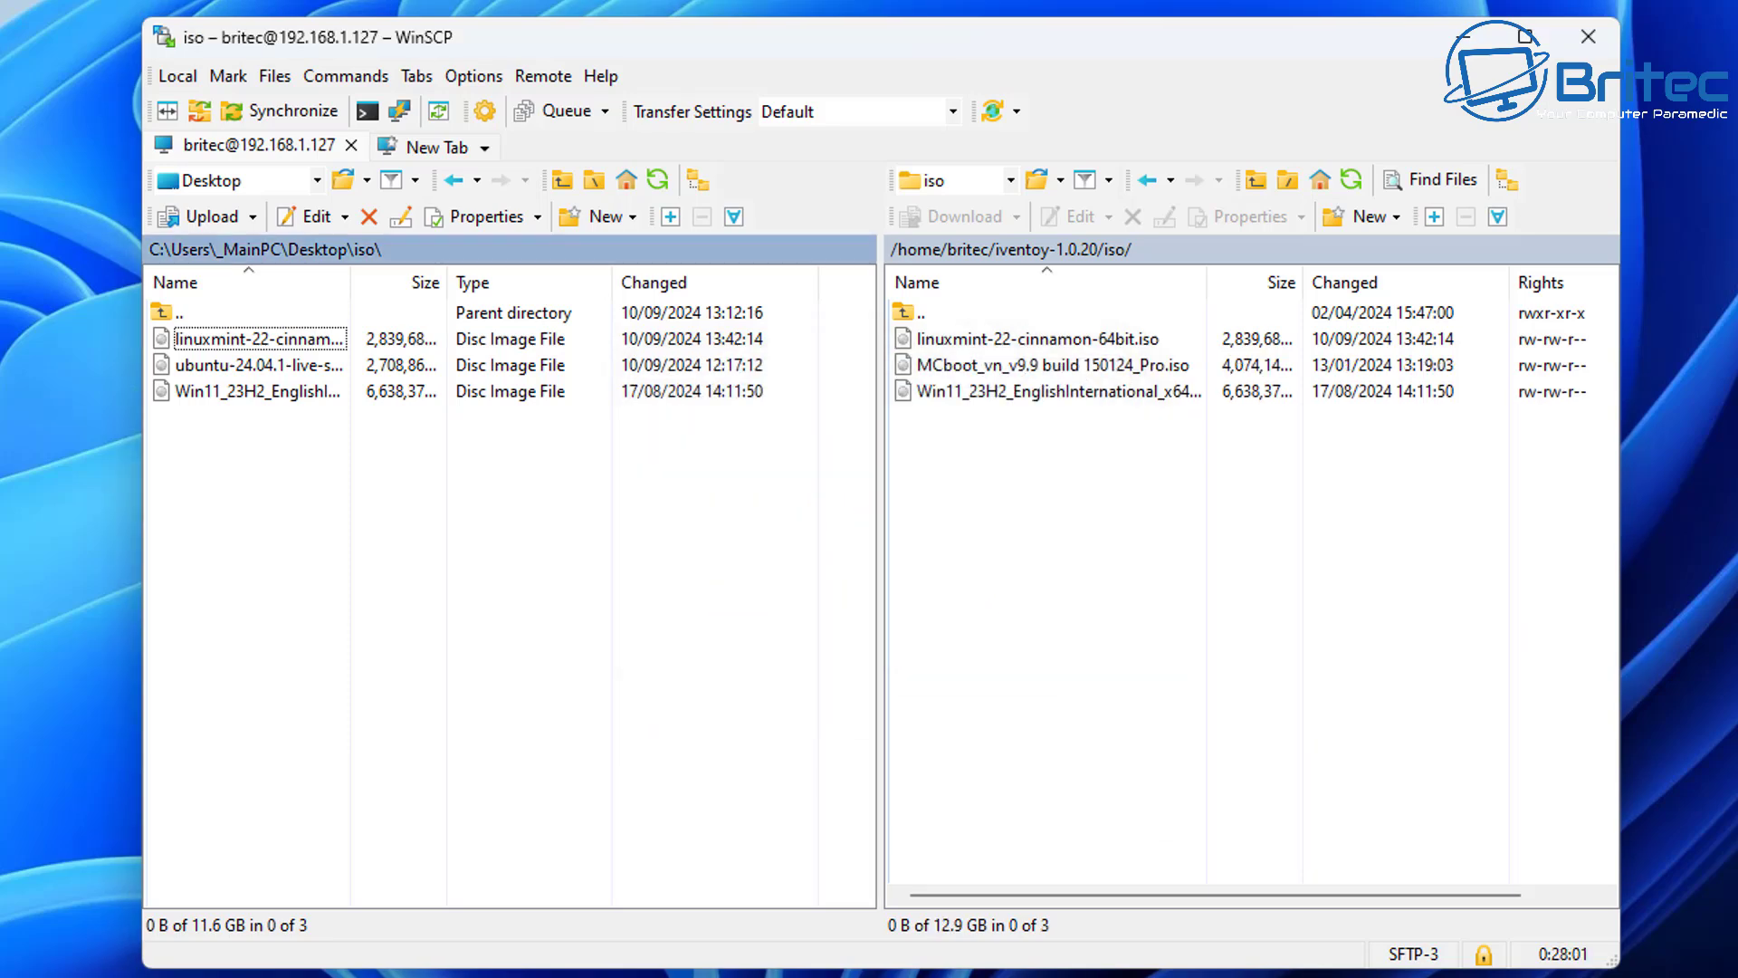
Step: Start a new Typical virtual machine in VMware Workstation with the operating system set to install later
click(1463, 36)
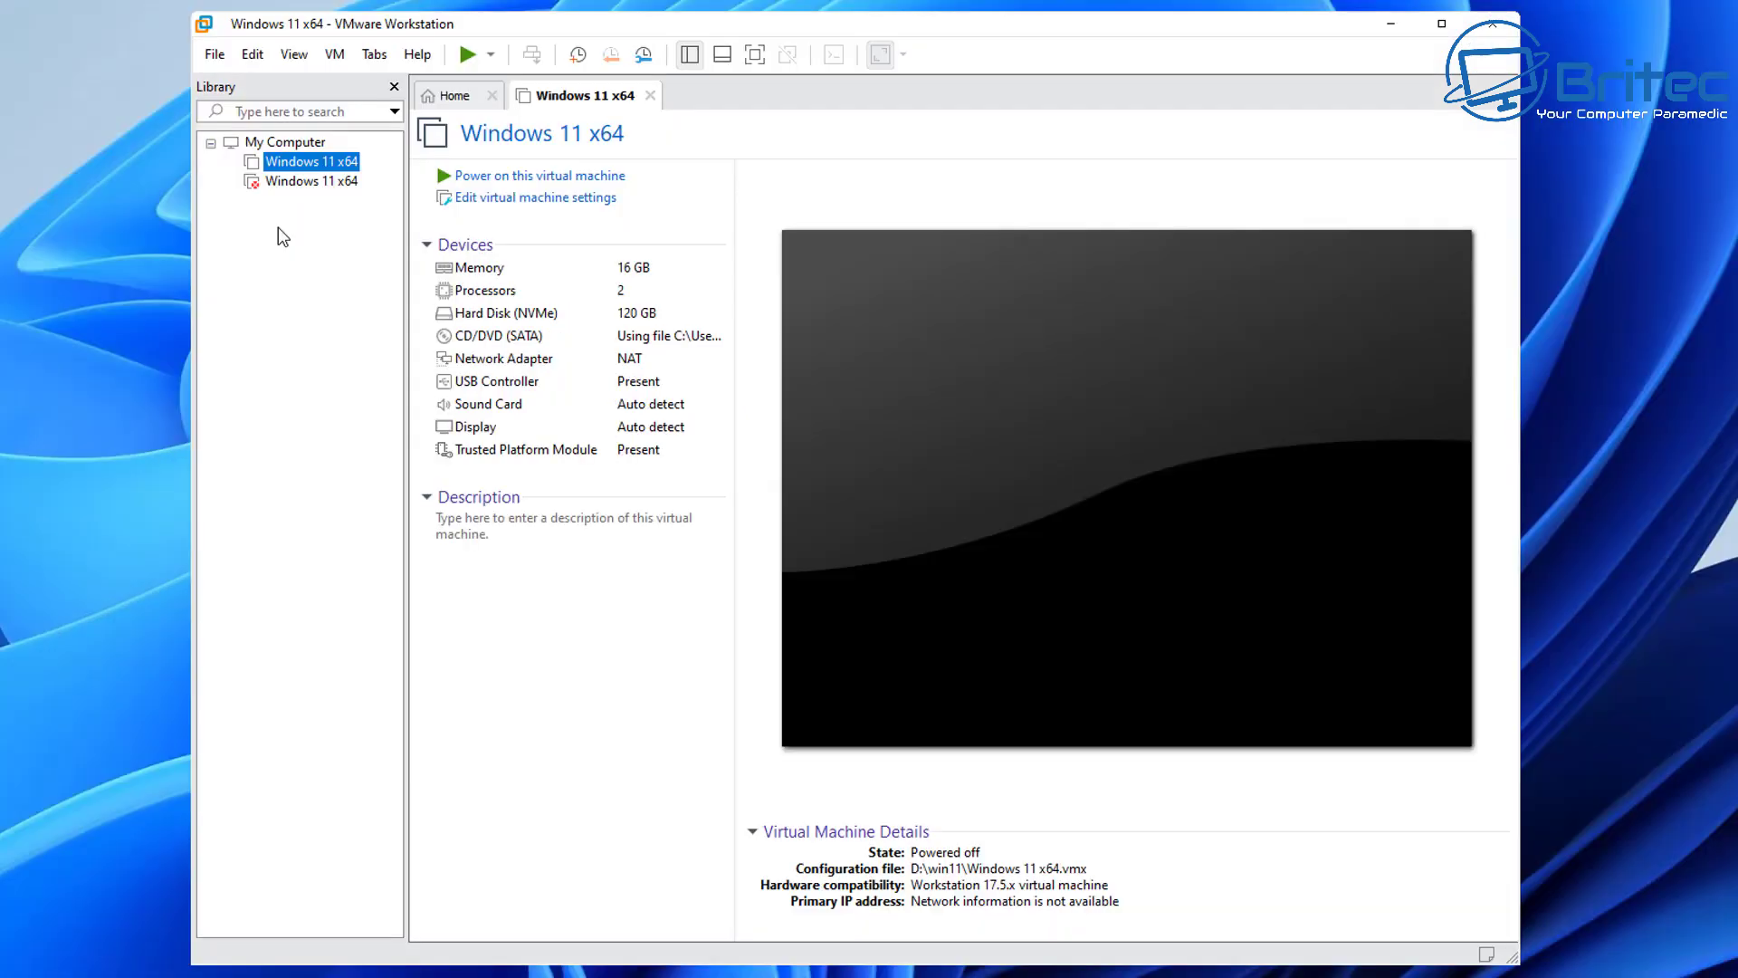
right_click(280, 230)
click(331, 240)
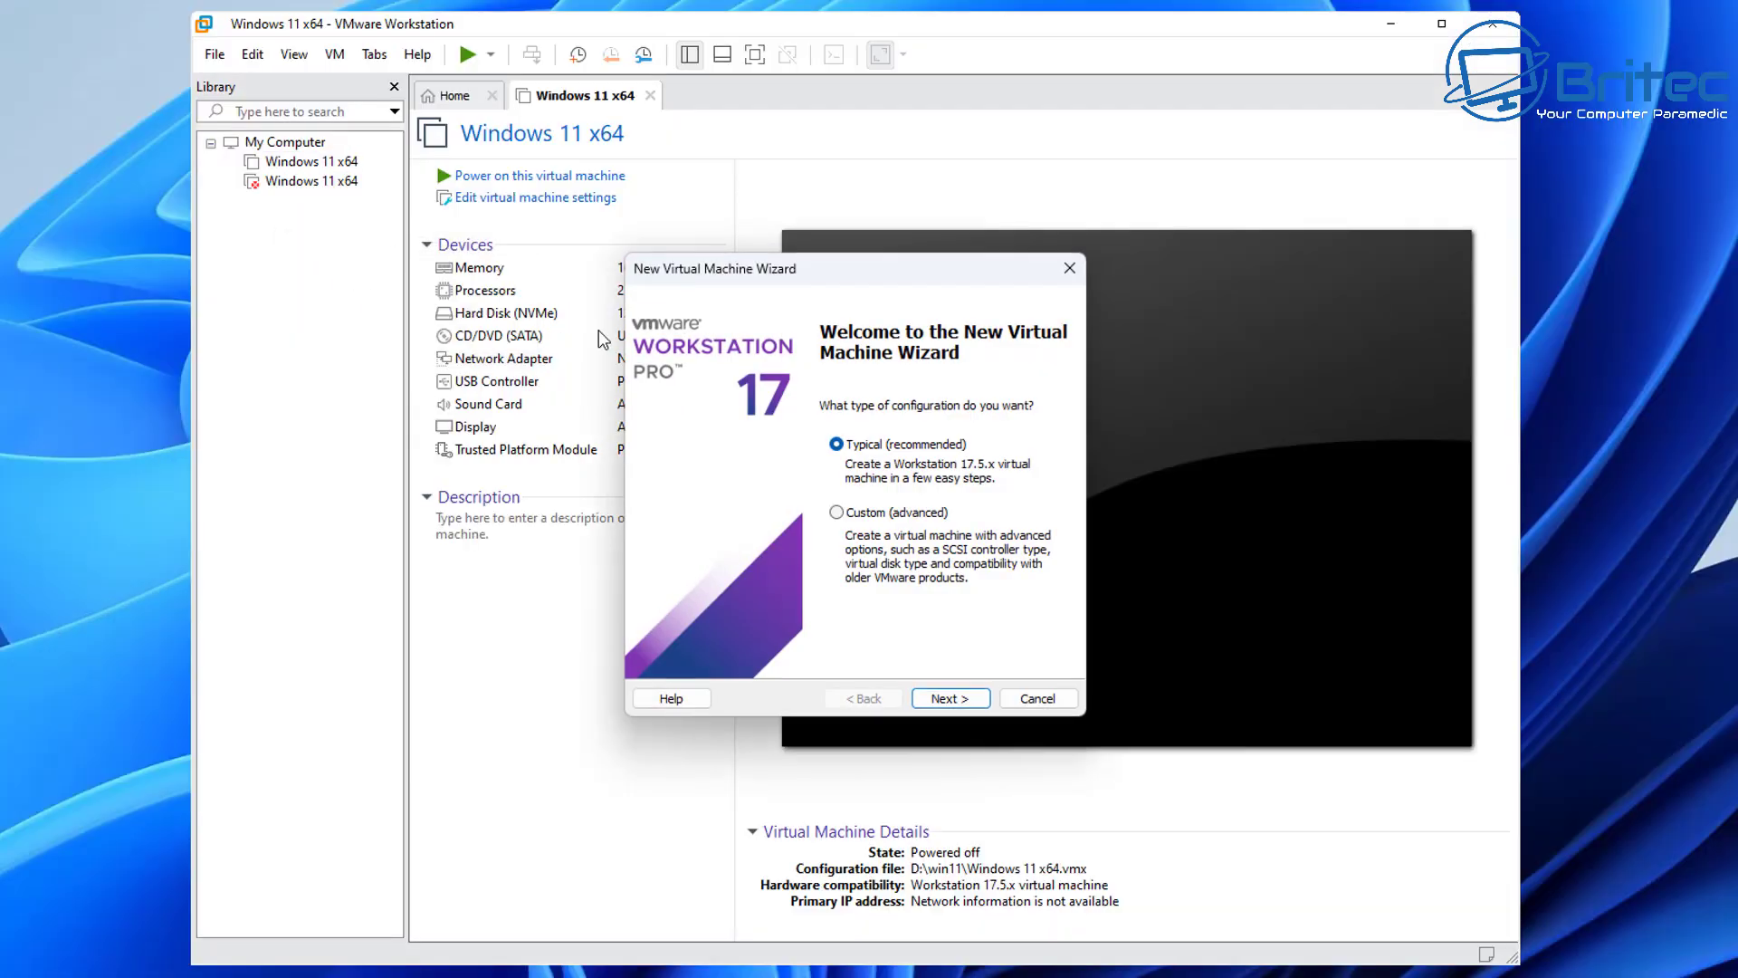
click(952, 699)
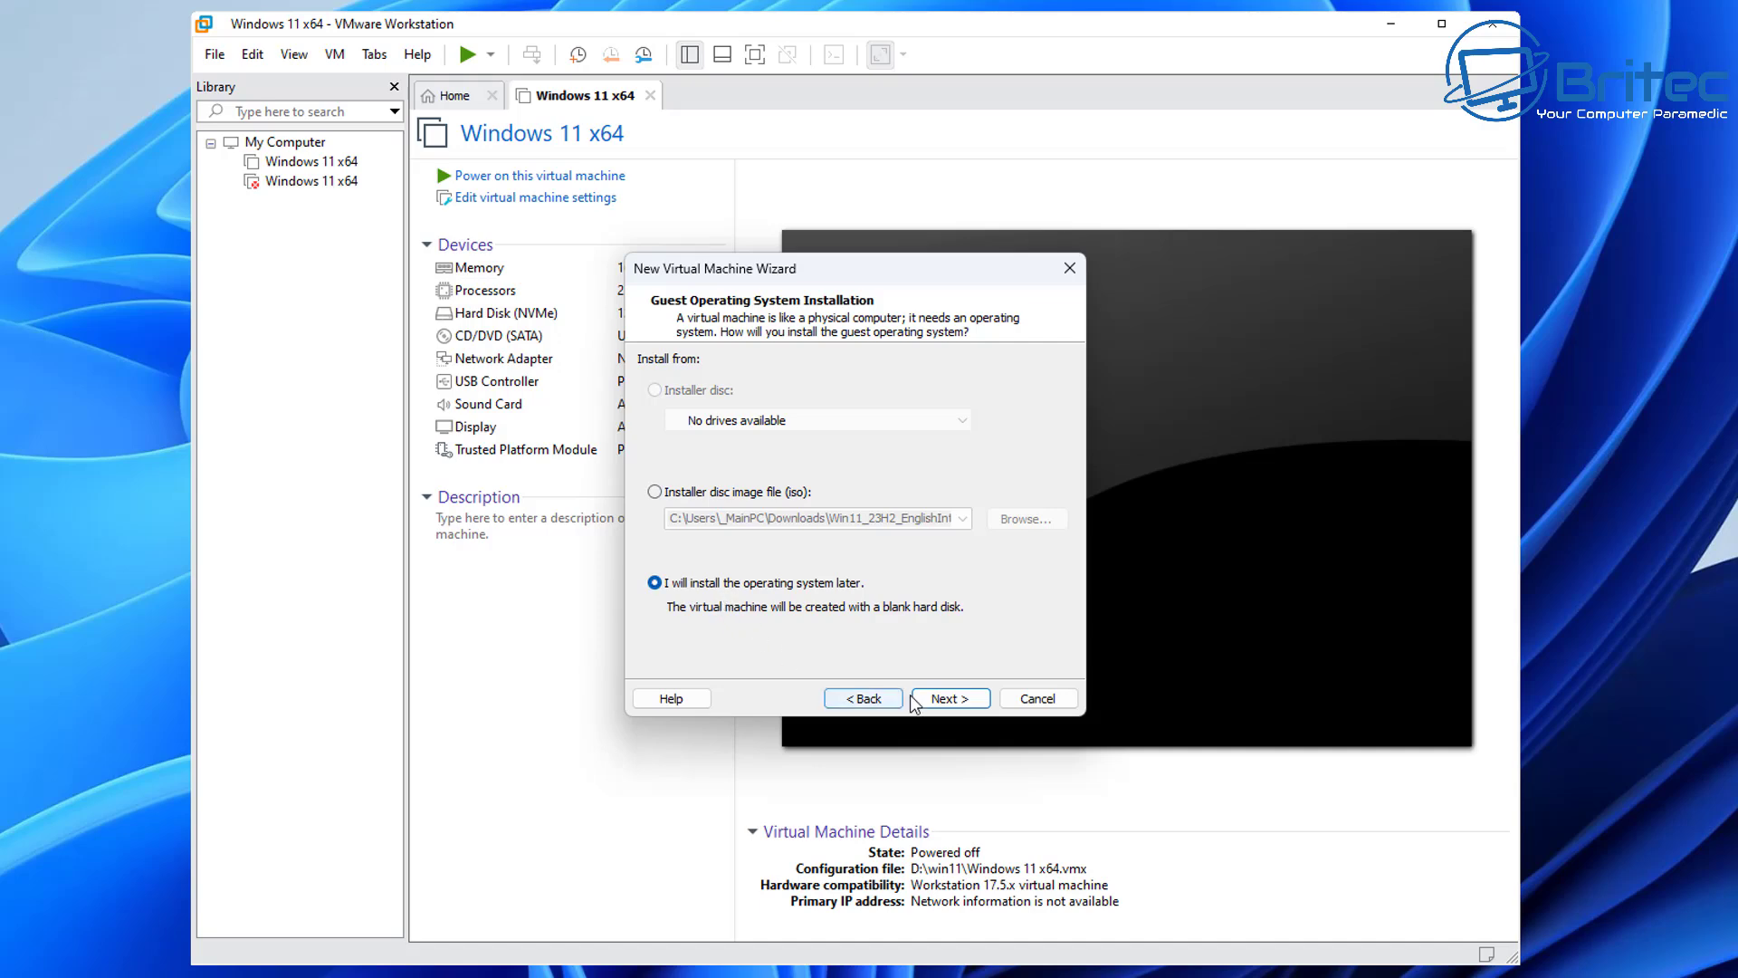
click(951, 702)
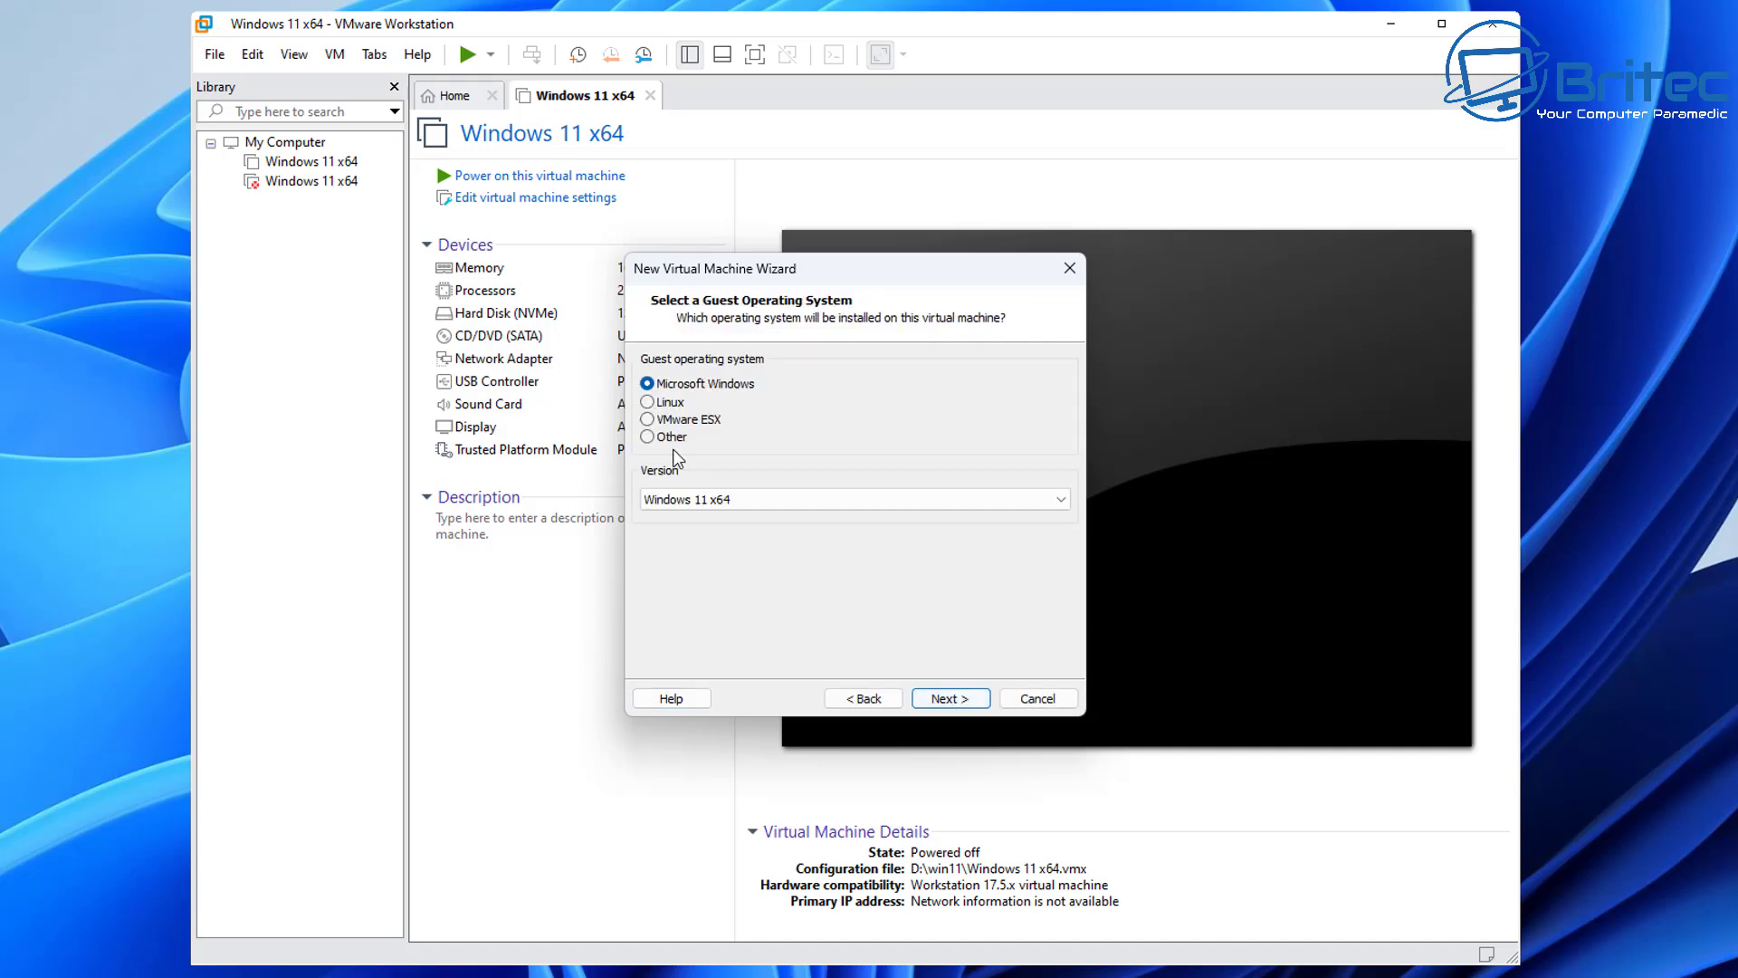
Step: Set the guest operating system to Linux with version Ubuntu and continue to naming the virtual machine
click(648, 402)
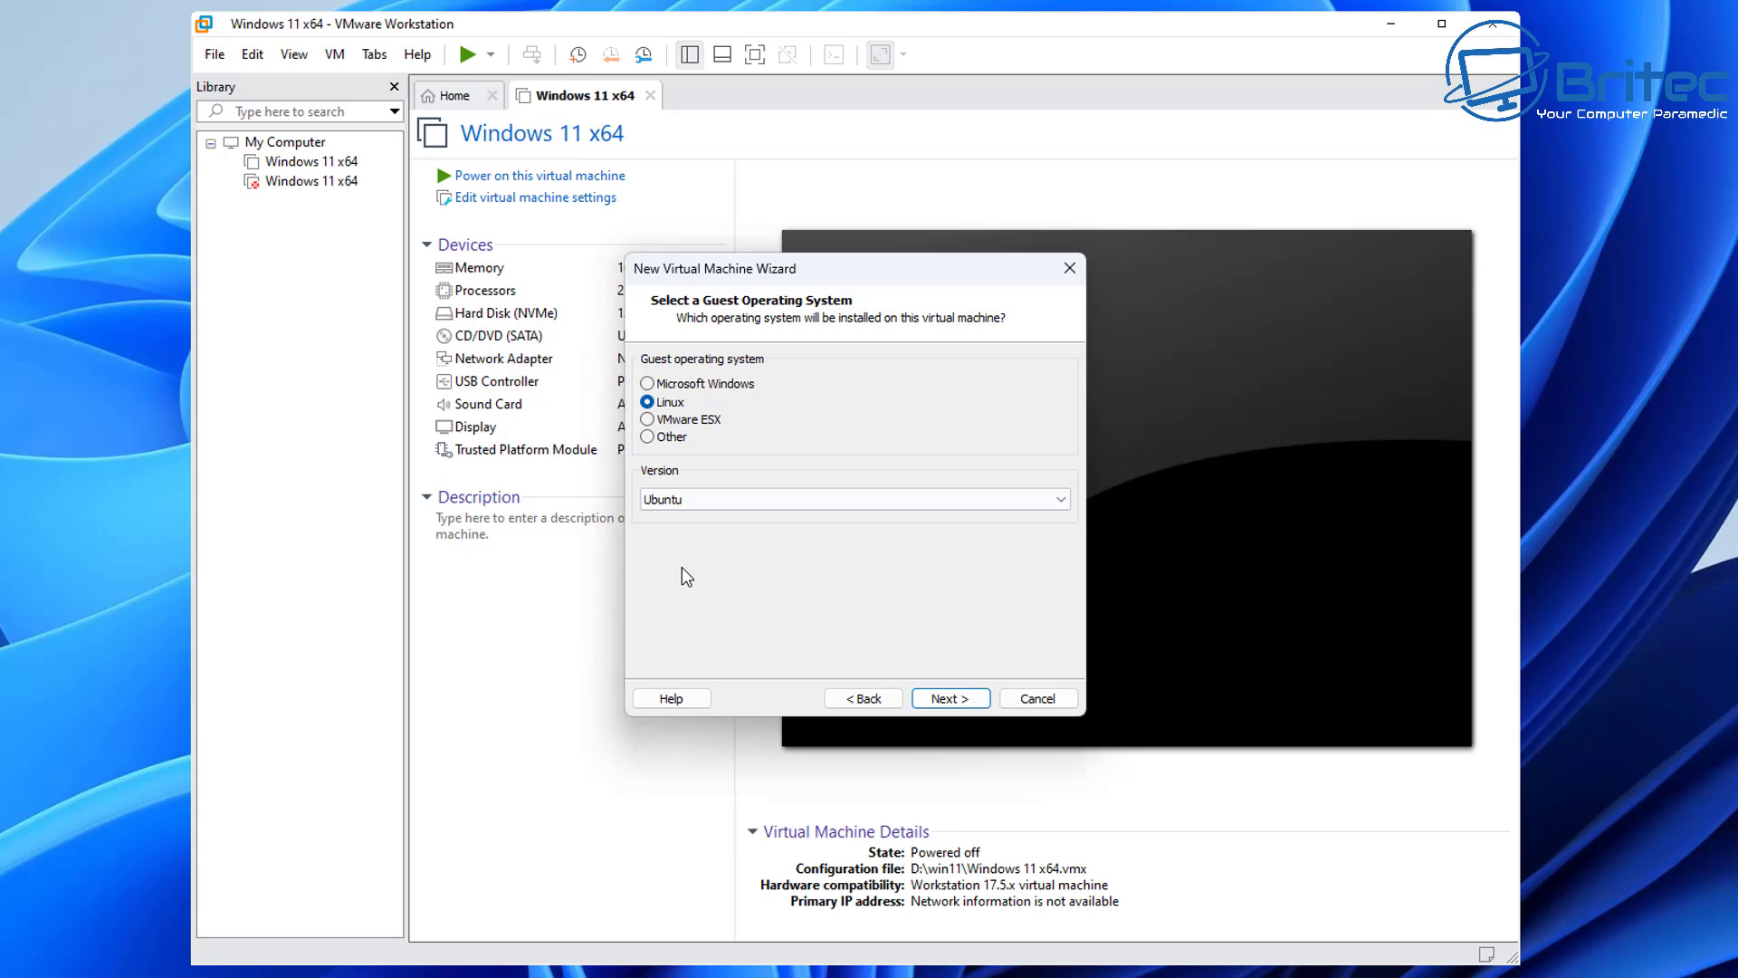
click(743, 498)
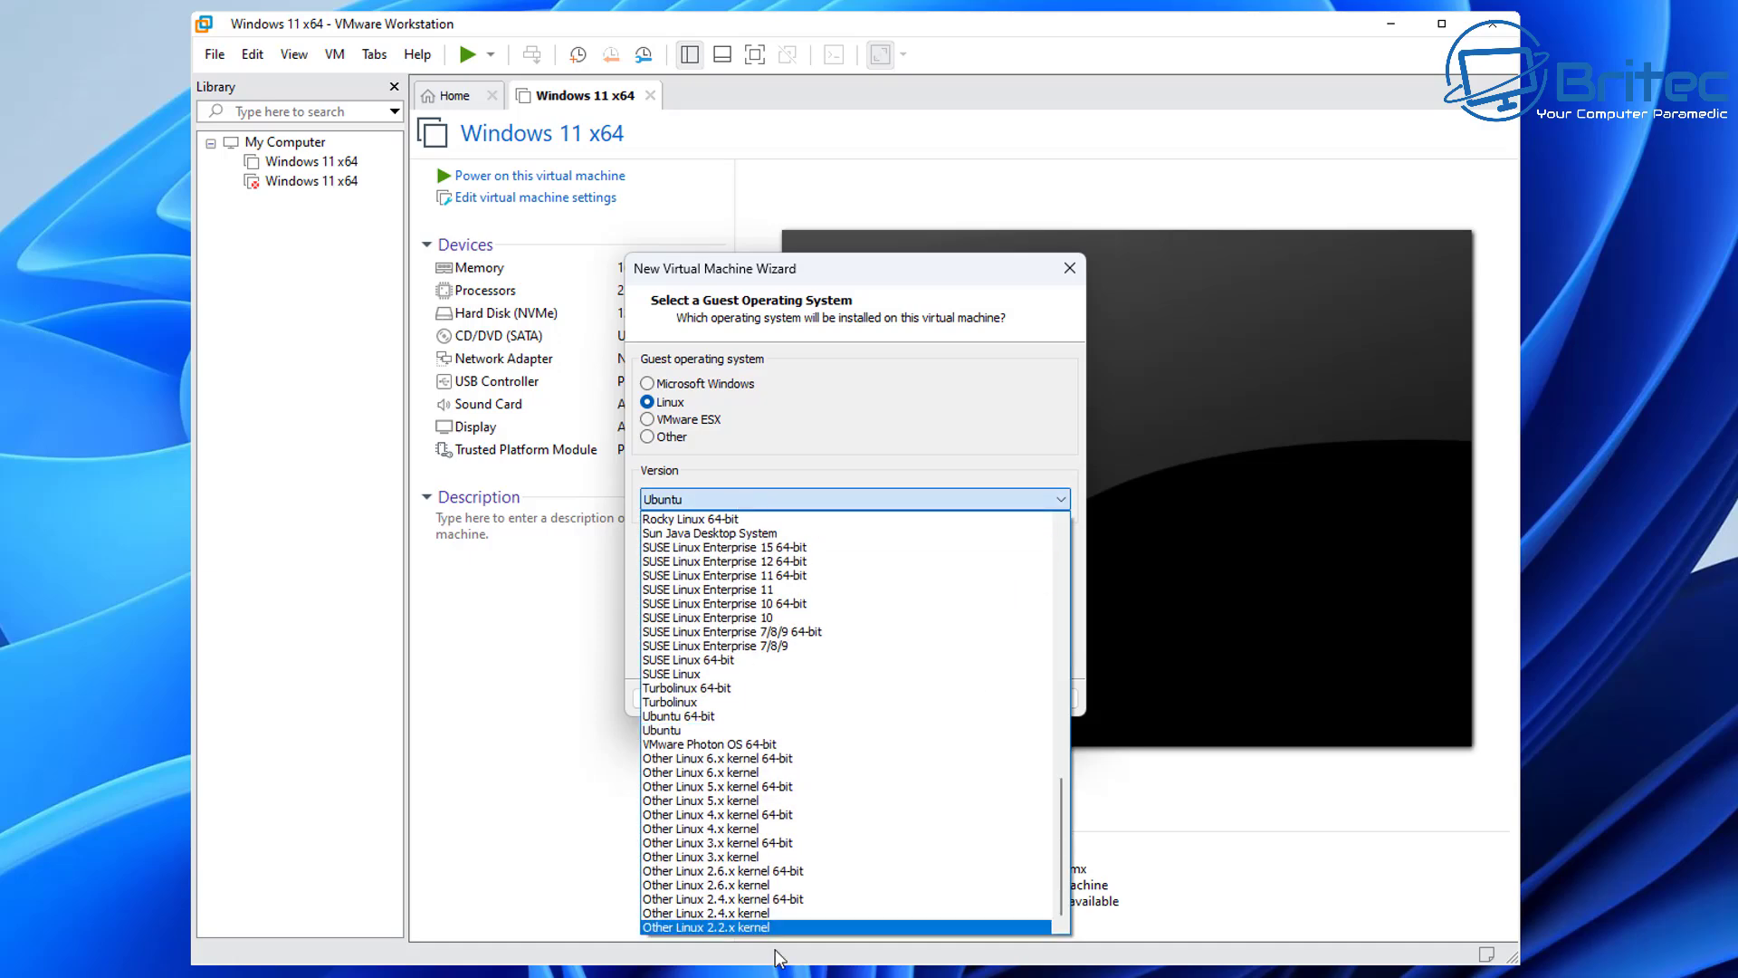
scroll(795, 851, up, 1)
scroll(795, 843, up, 5)
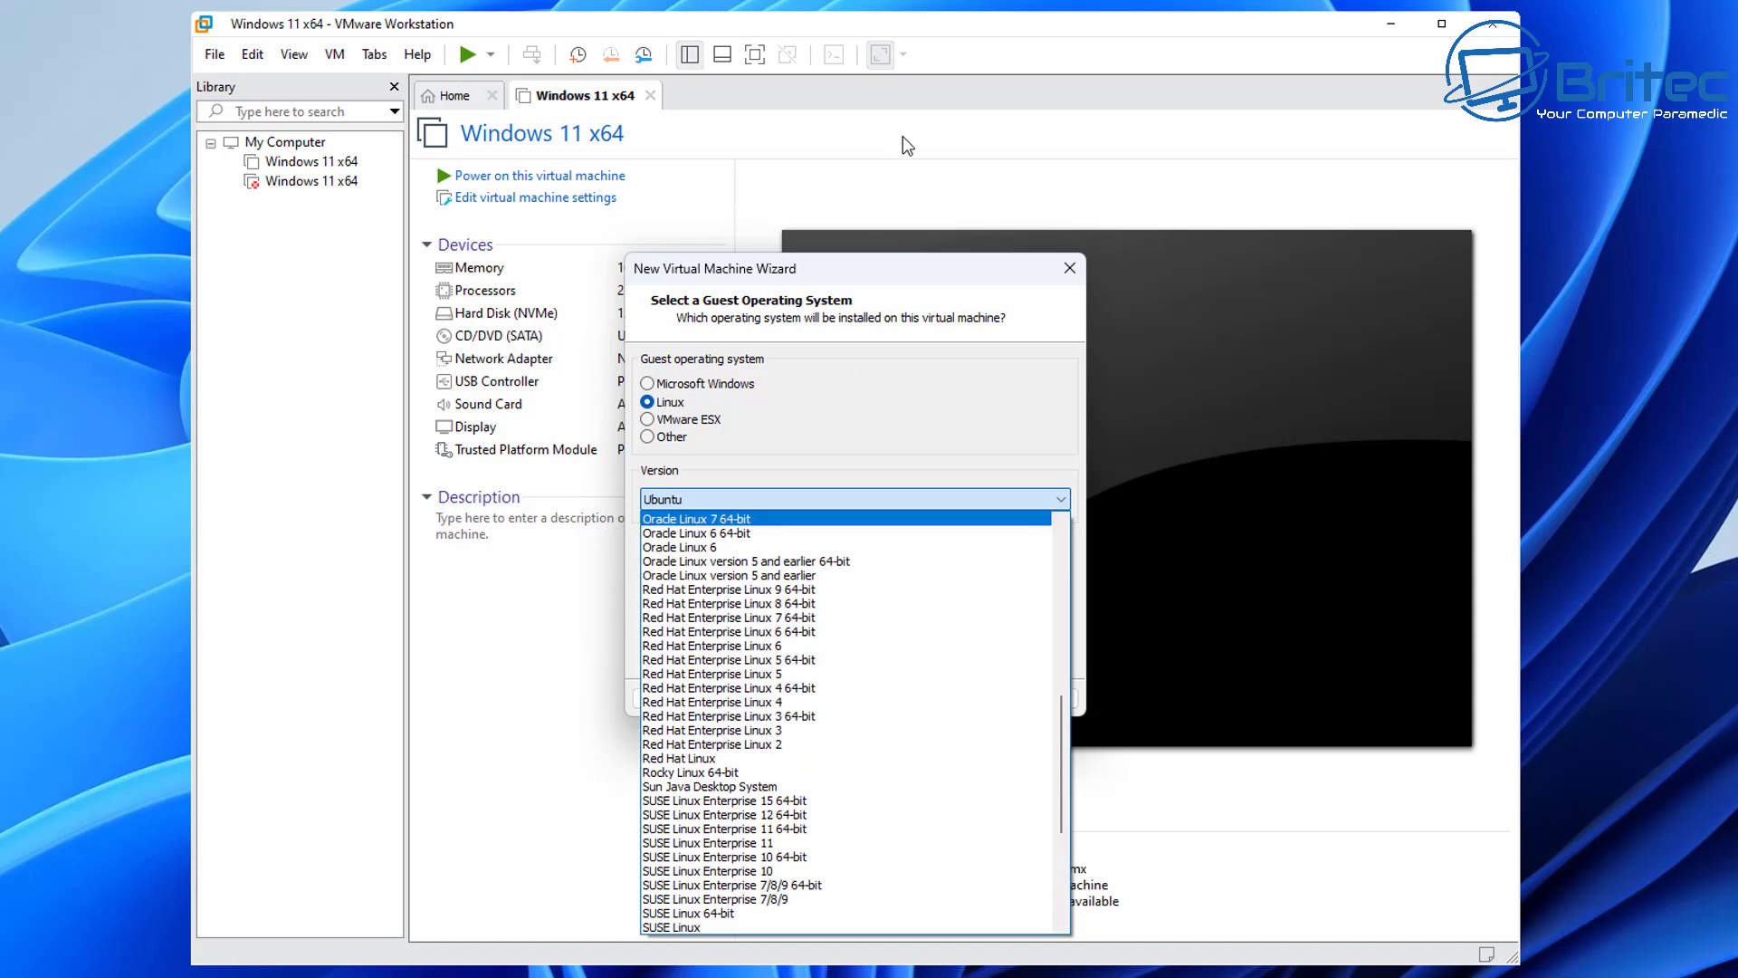
scroll(819, 769, down, 2)
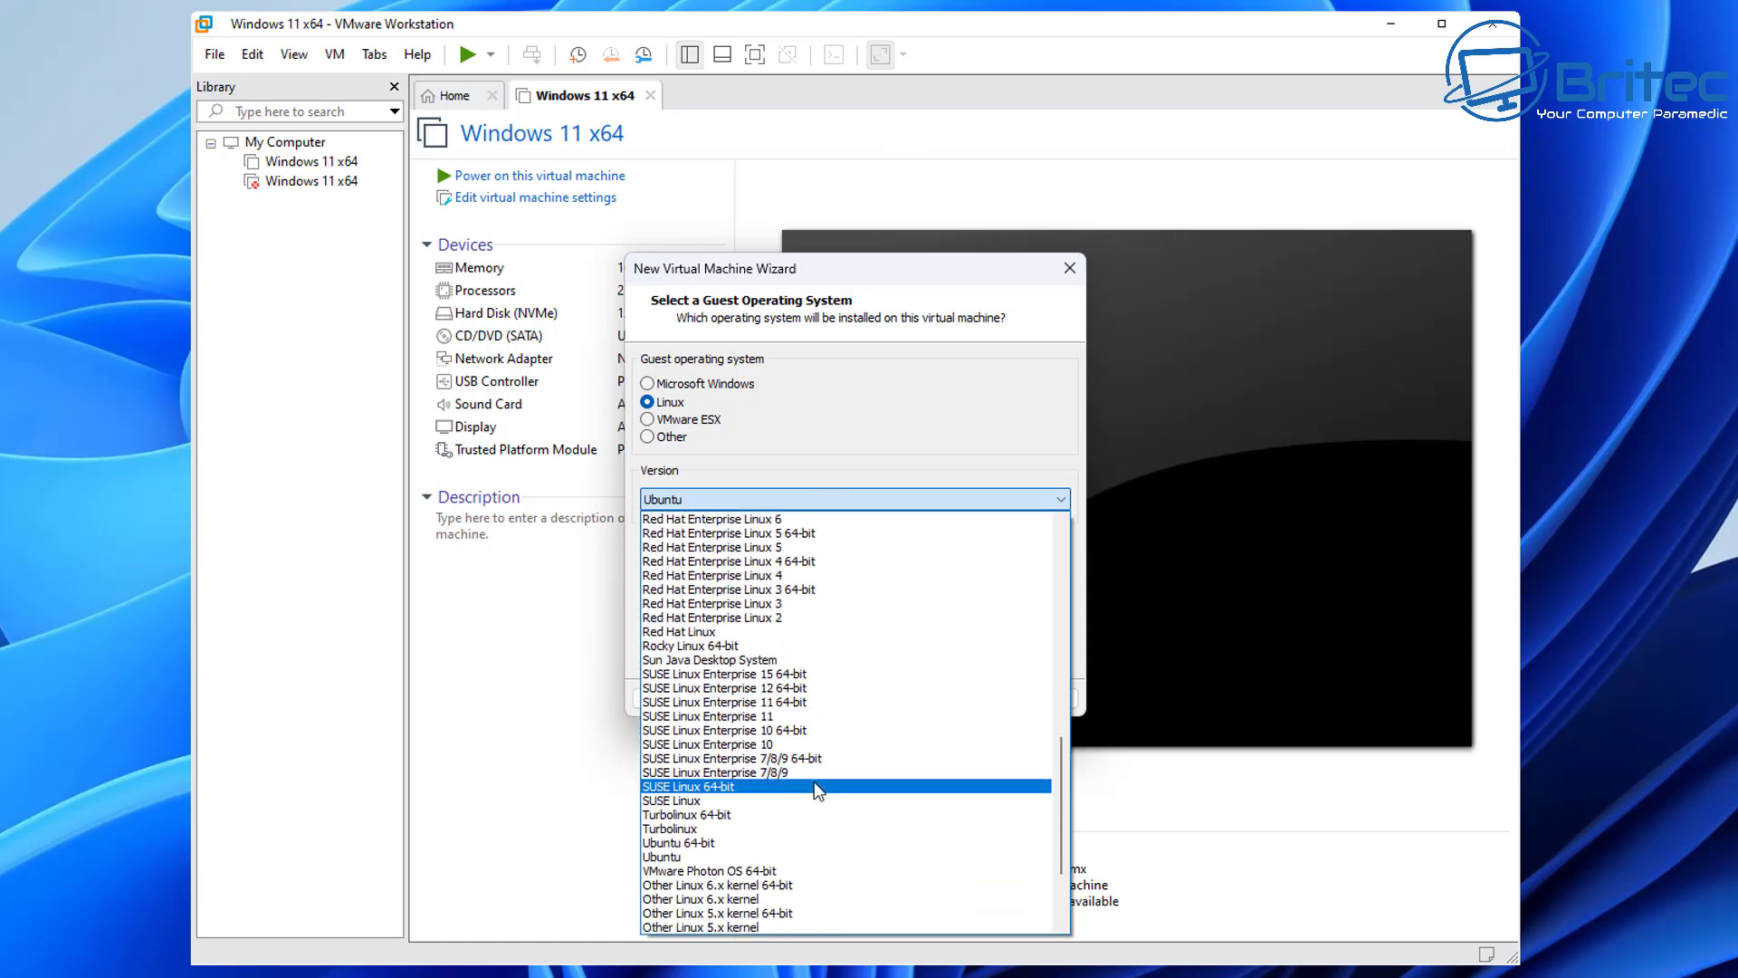
scroll(805, 793, down, 3)
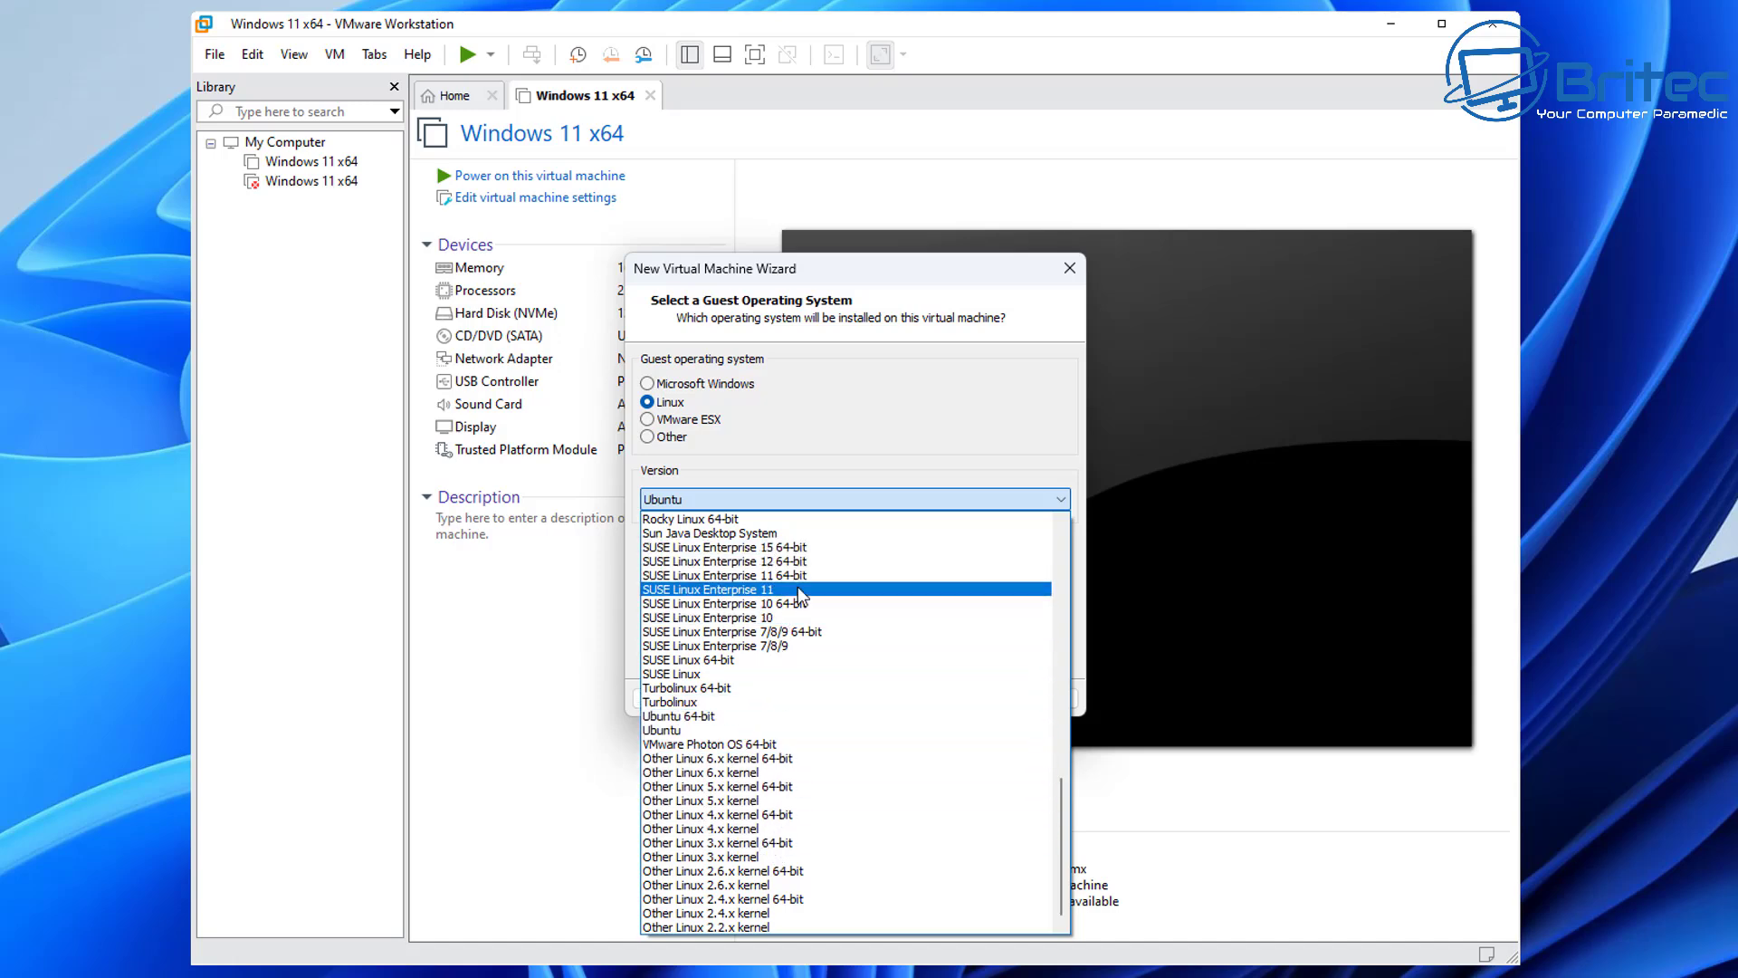
click(751, 729)
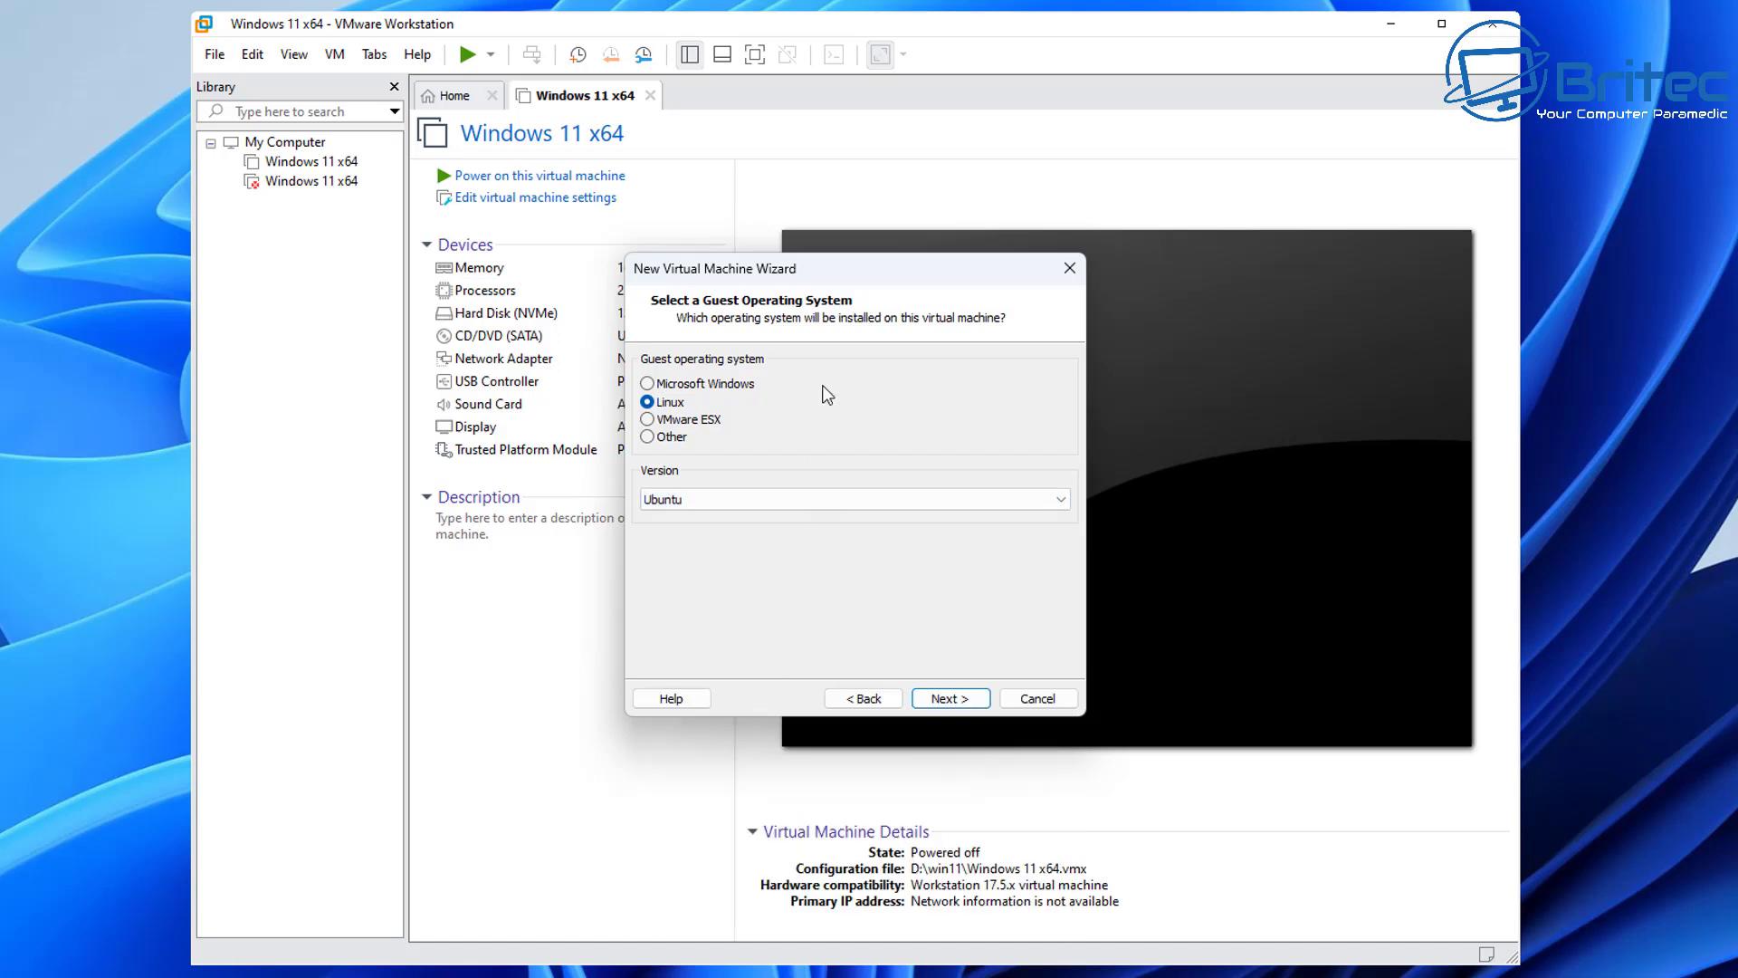
click(950, 699)
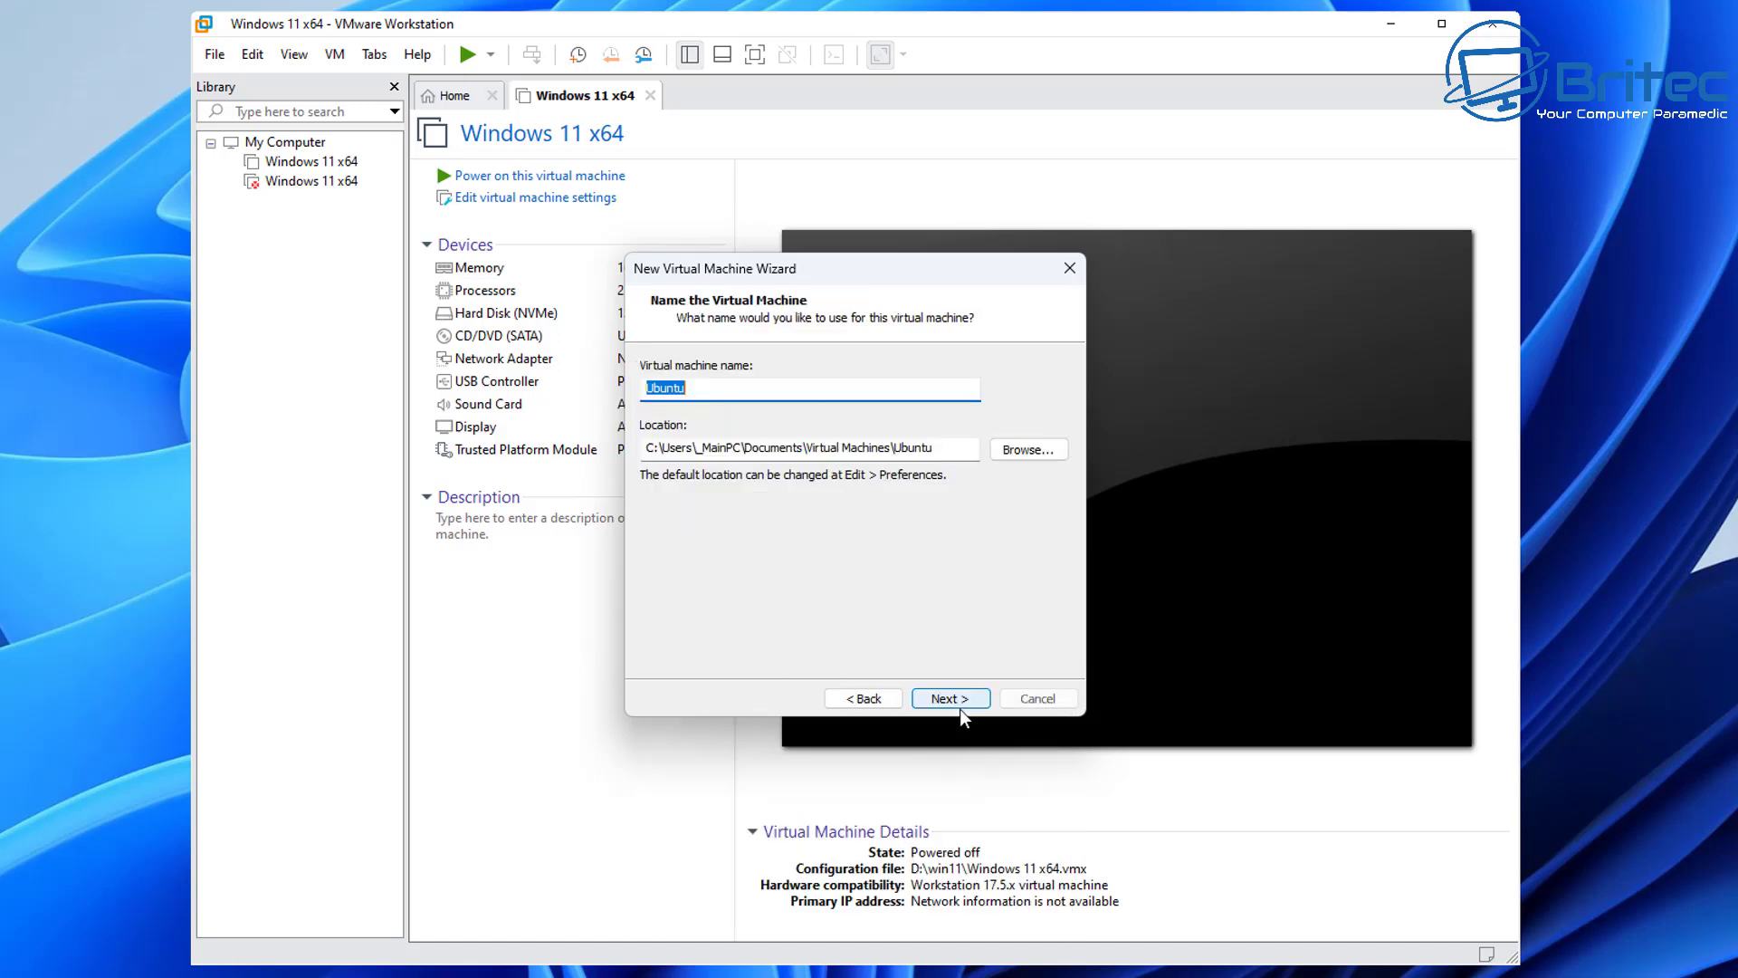
Step: Create a folder named test2 on Storage (D:) and use it as the virtual machine's location
click(1005, 457)
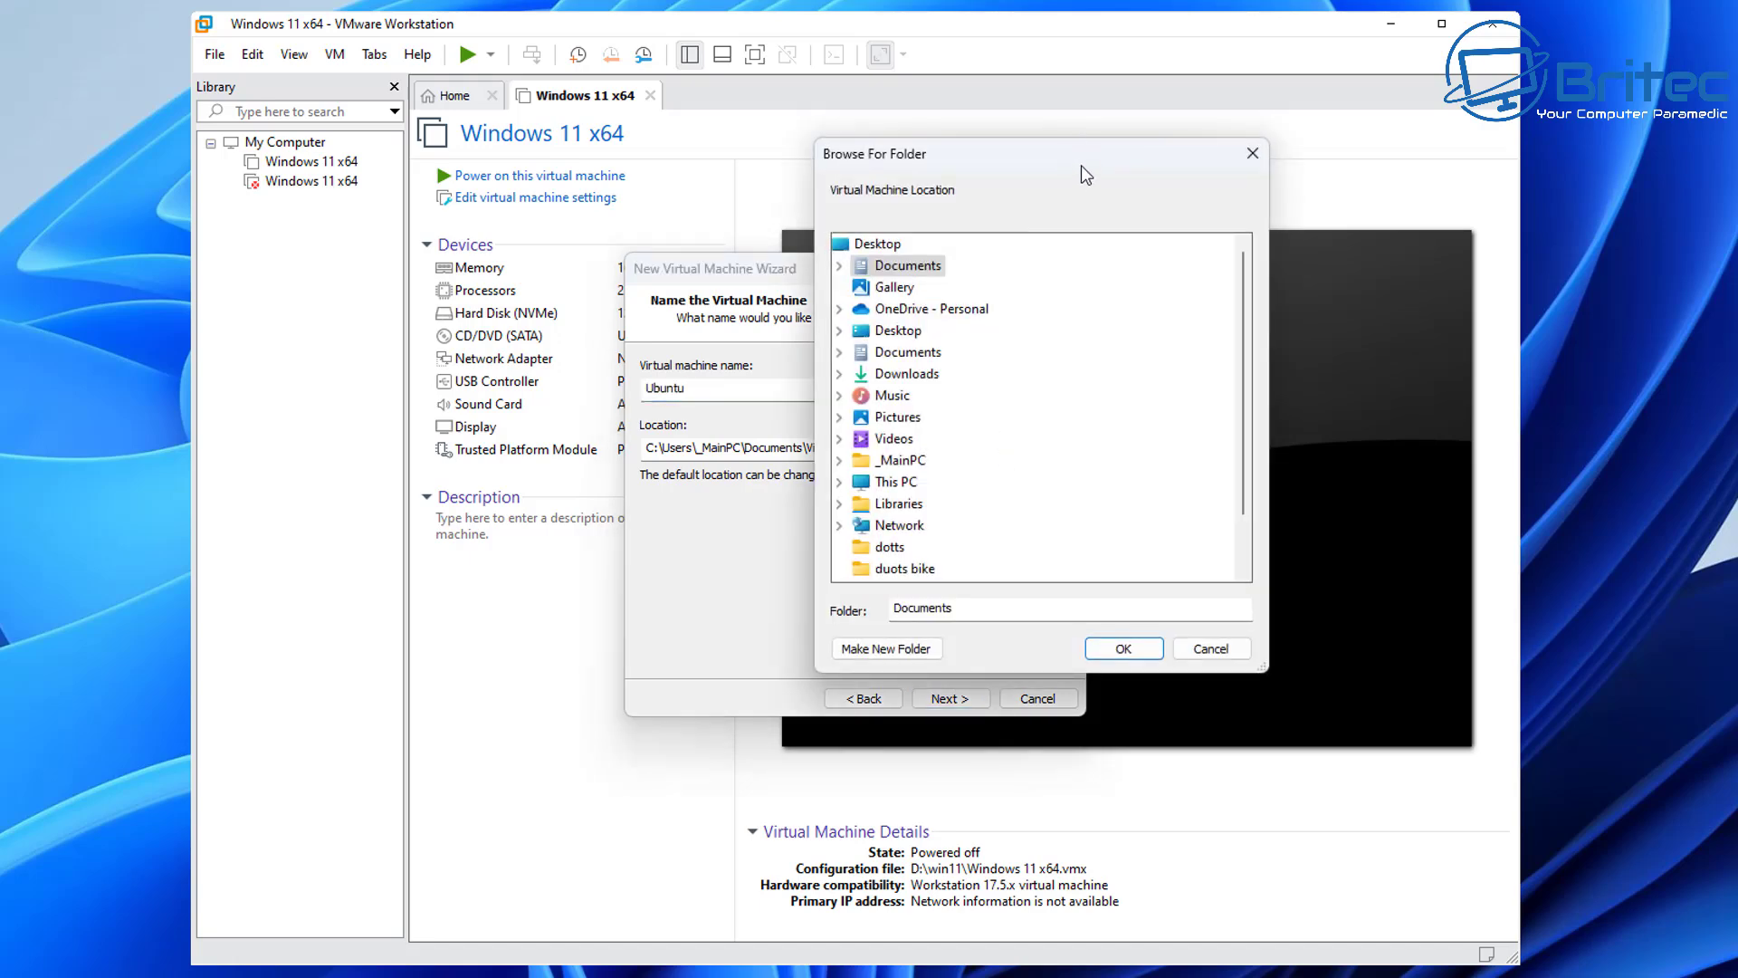
drag(1079, 158, 929, 236)
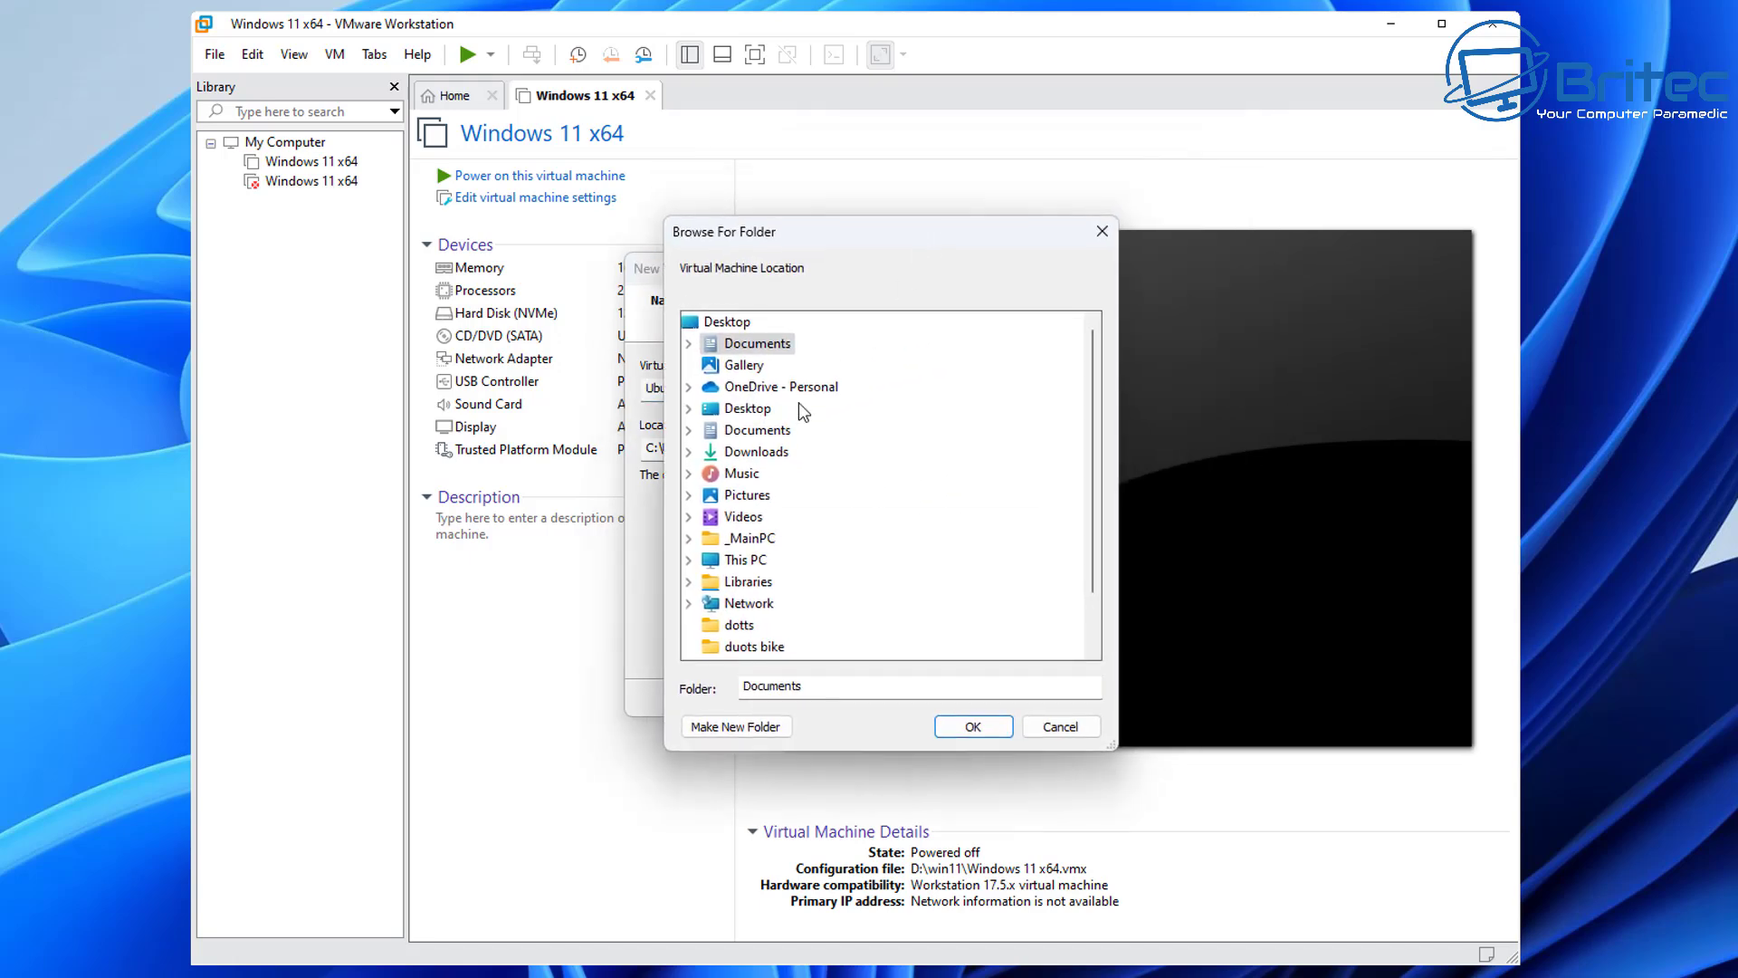
double_click(735, 561)
double_click(767, 604)
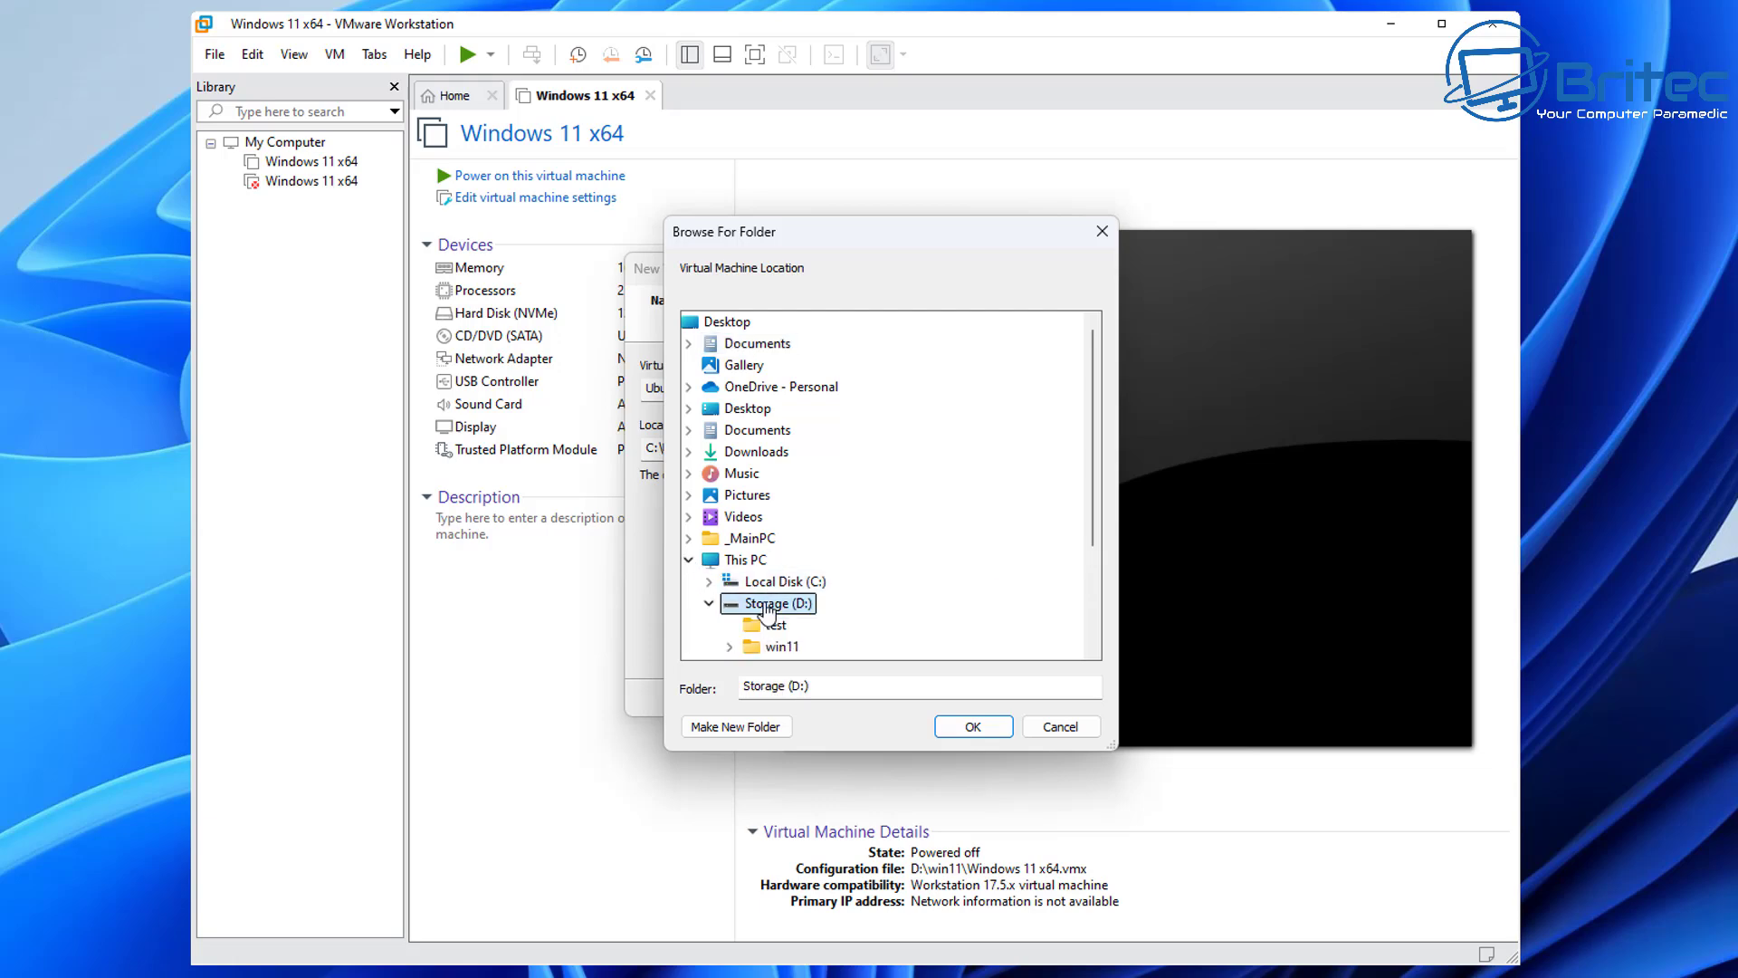
click(735, 726)
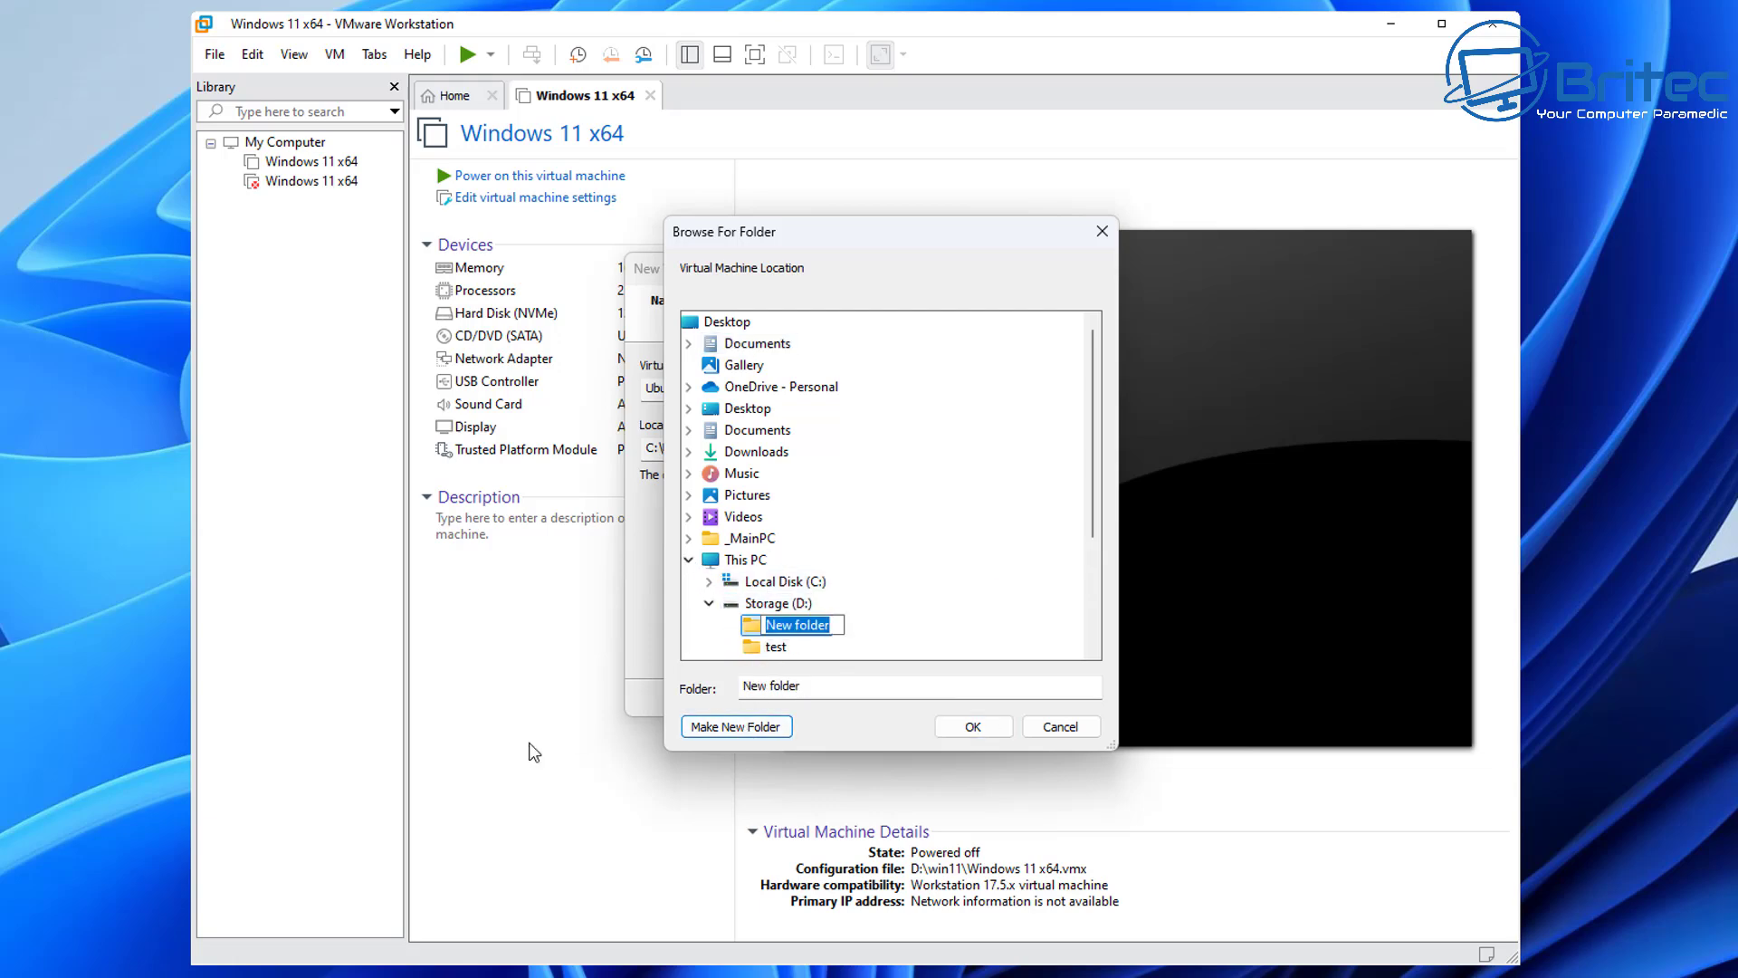
text(test2)
key(Return)
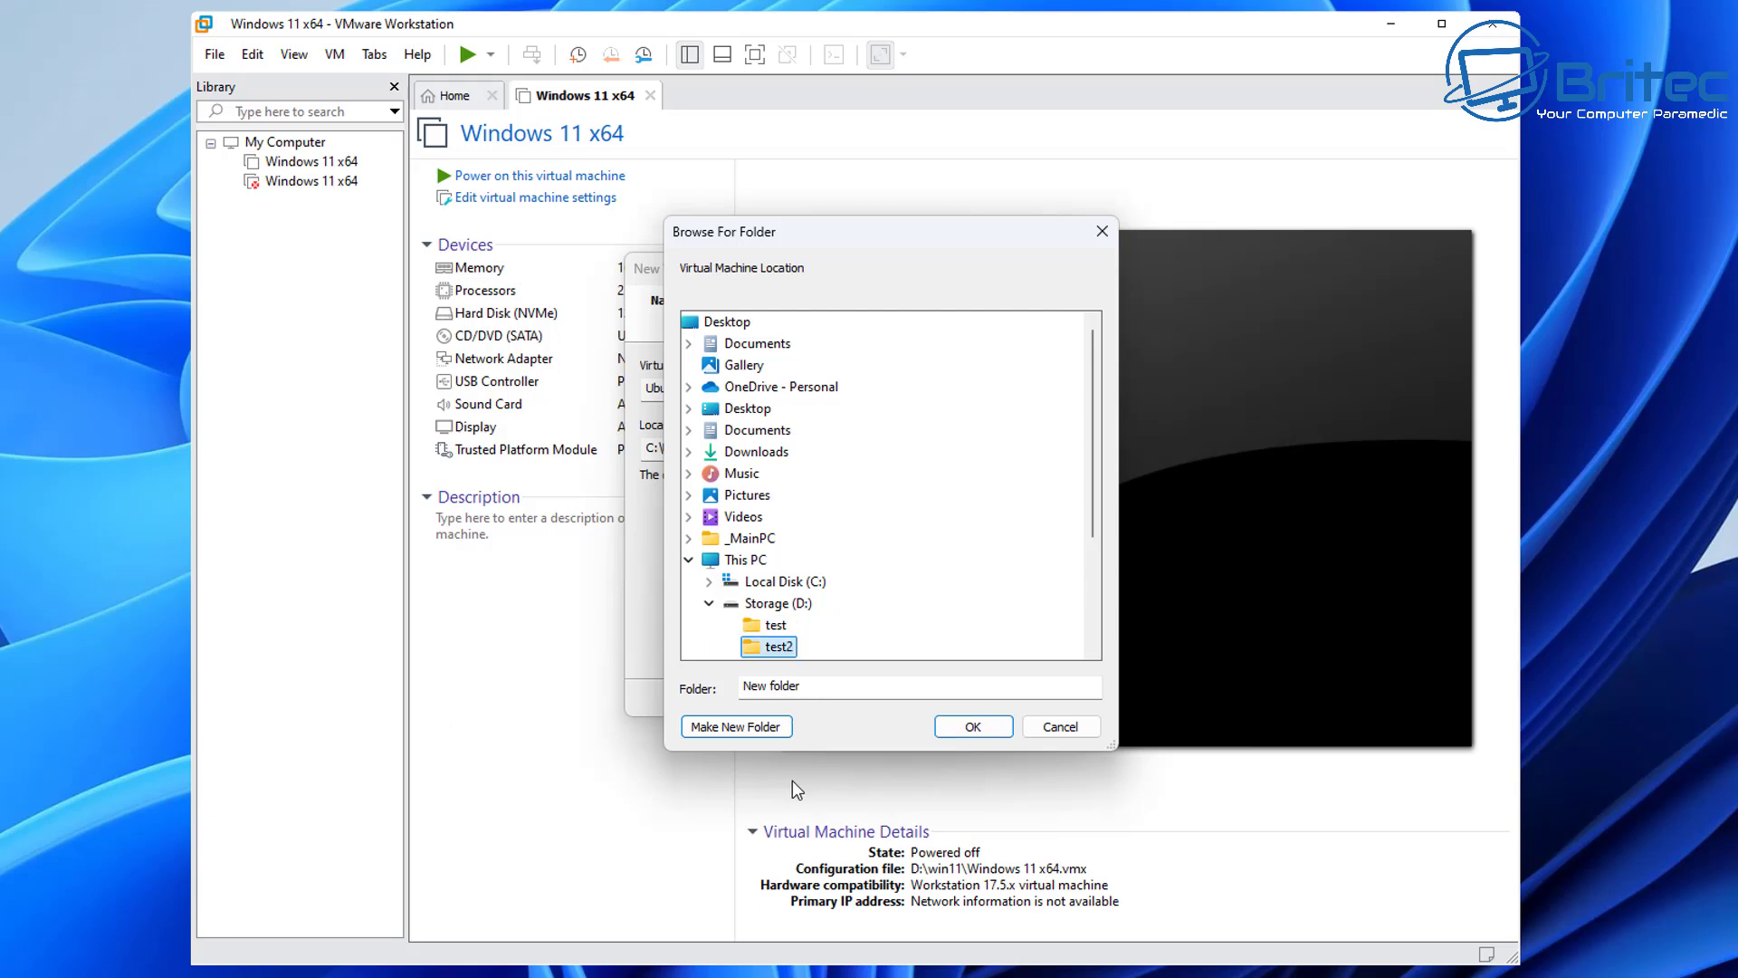
click(972, 727)
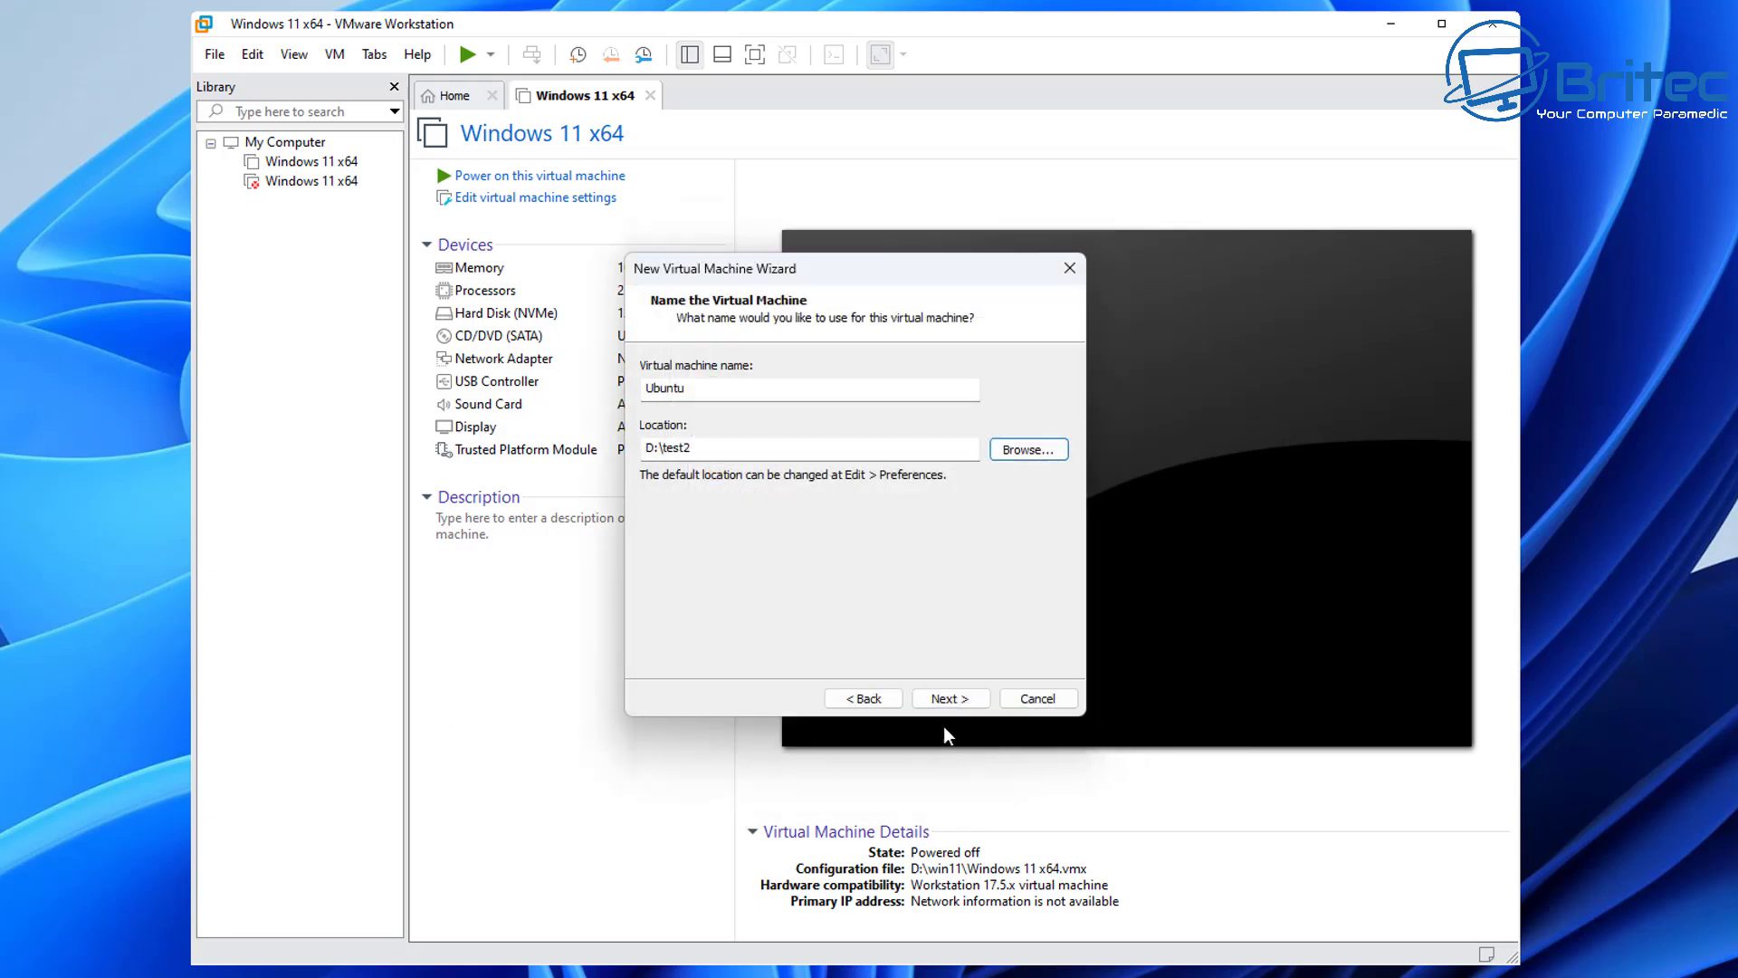
click(952, 701)
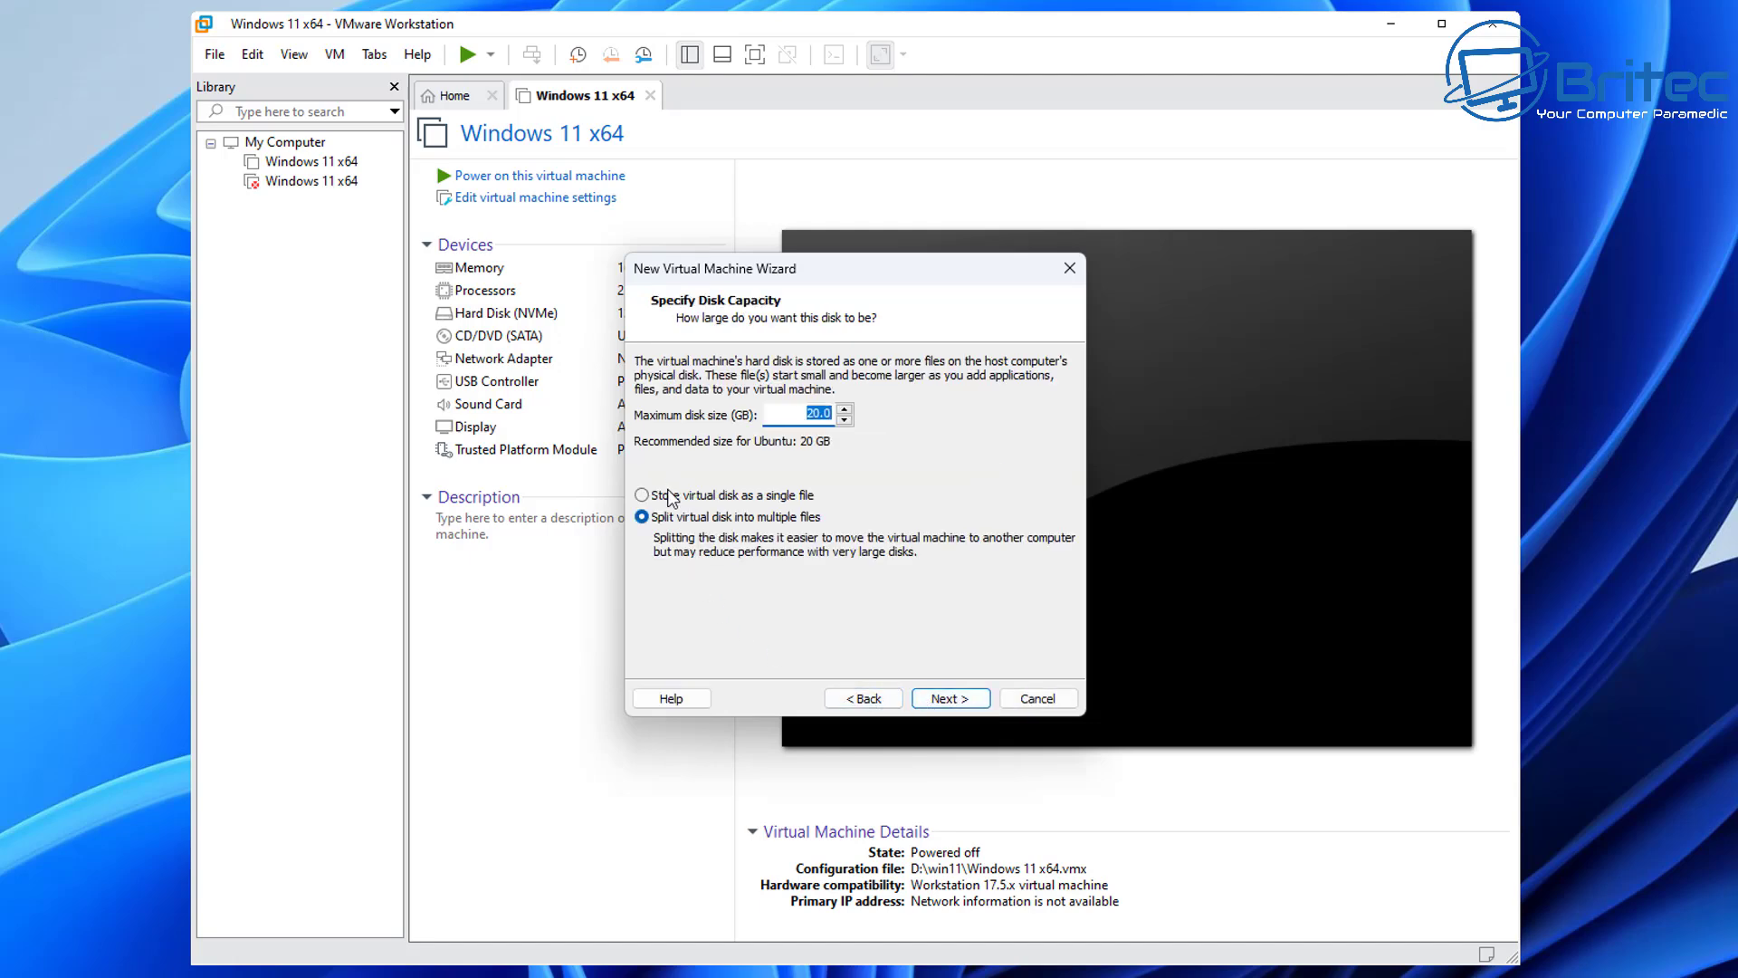
Step: Store the virtual disk as a single file and set the virtual machine's memory to about 13.9 GB
click(670, 495)
click(959, 705)
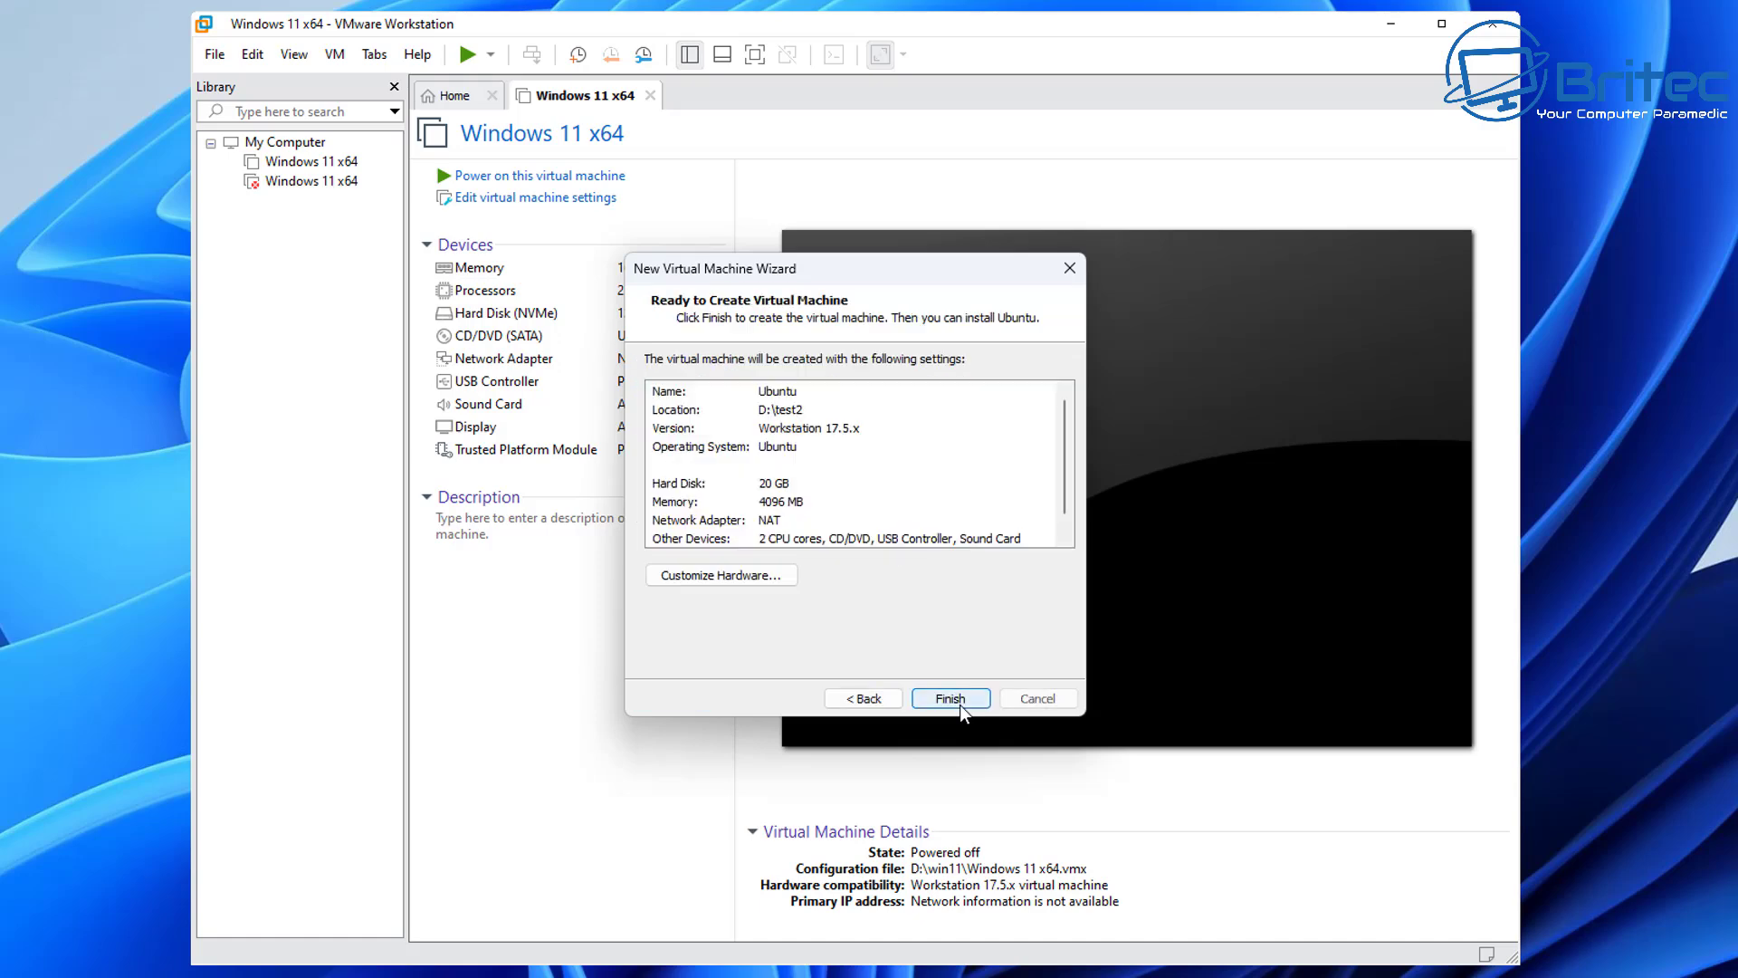
click(750, 578)
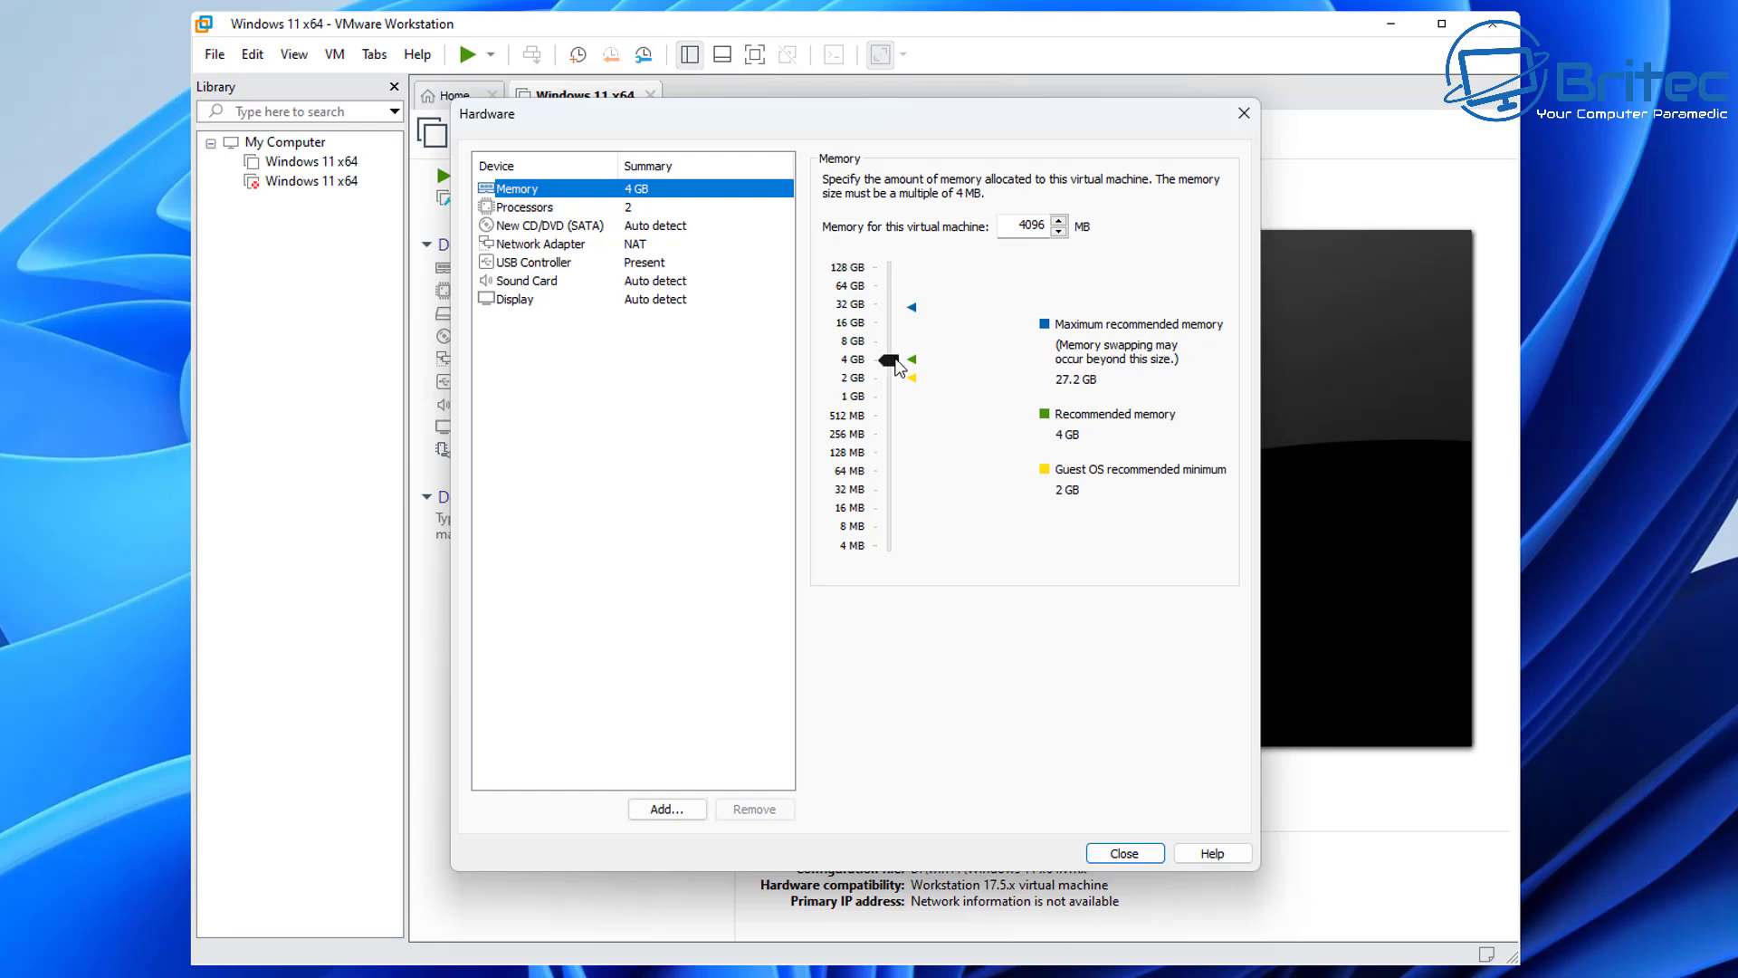
drag(894, 362, 891, 328)
Step: Set the network adapter to Bridged and finish creating the Ubuntu virtual machine
click(529, 229)
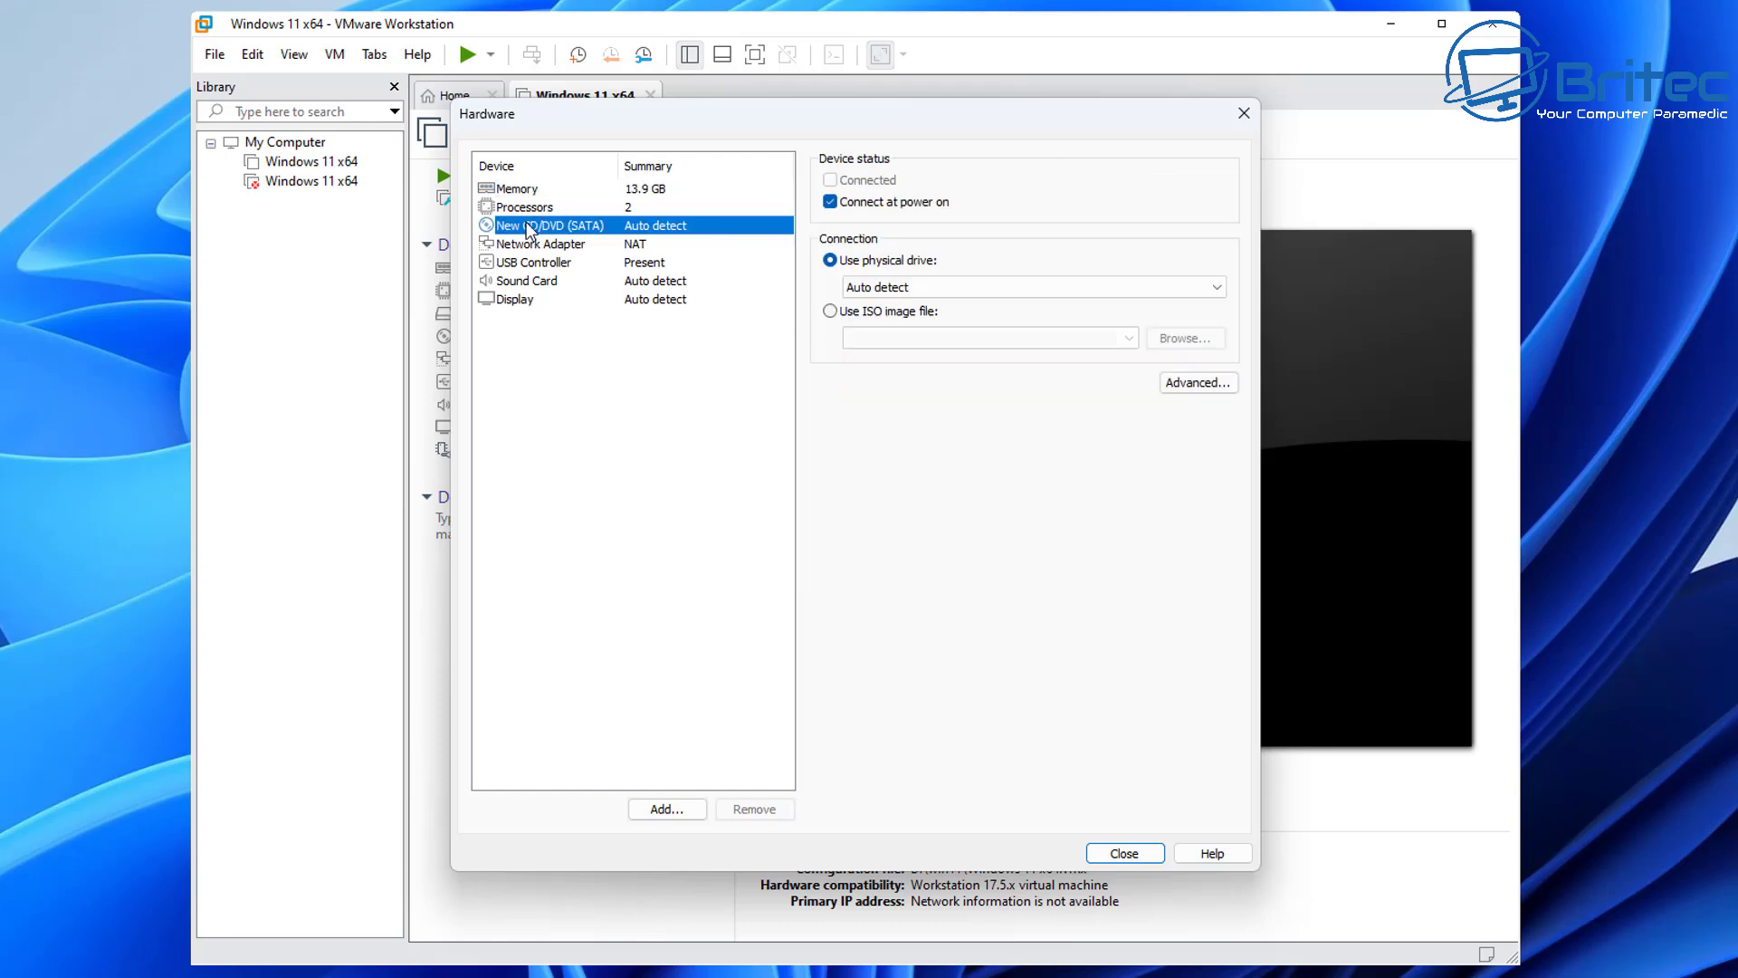
click(547, 248)
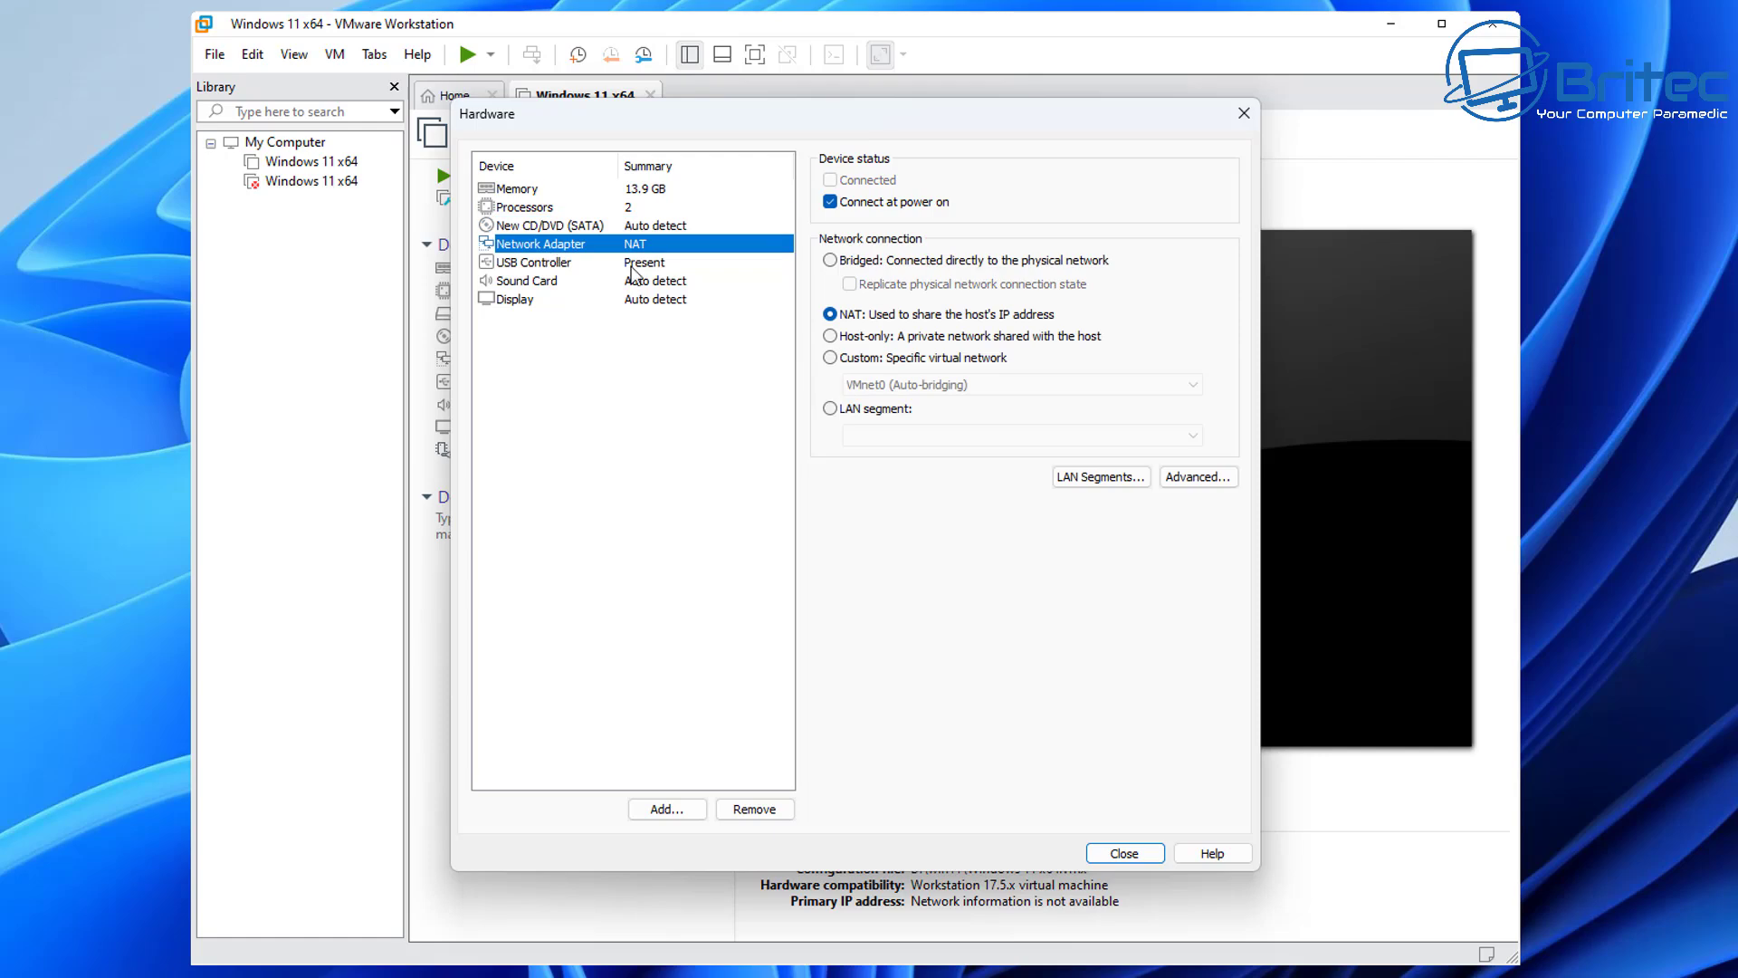
click(831, 260)
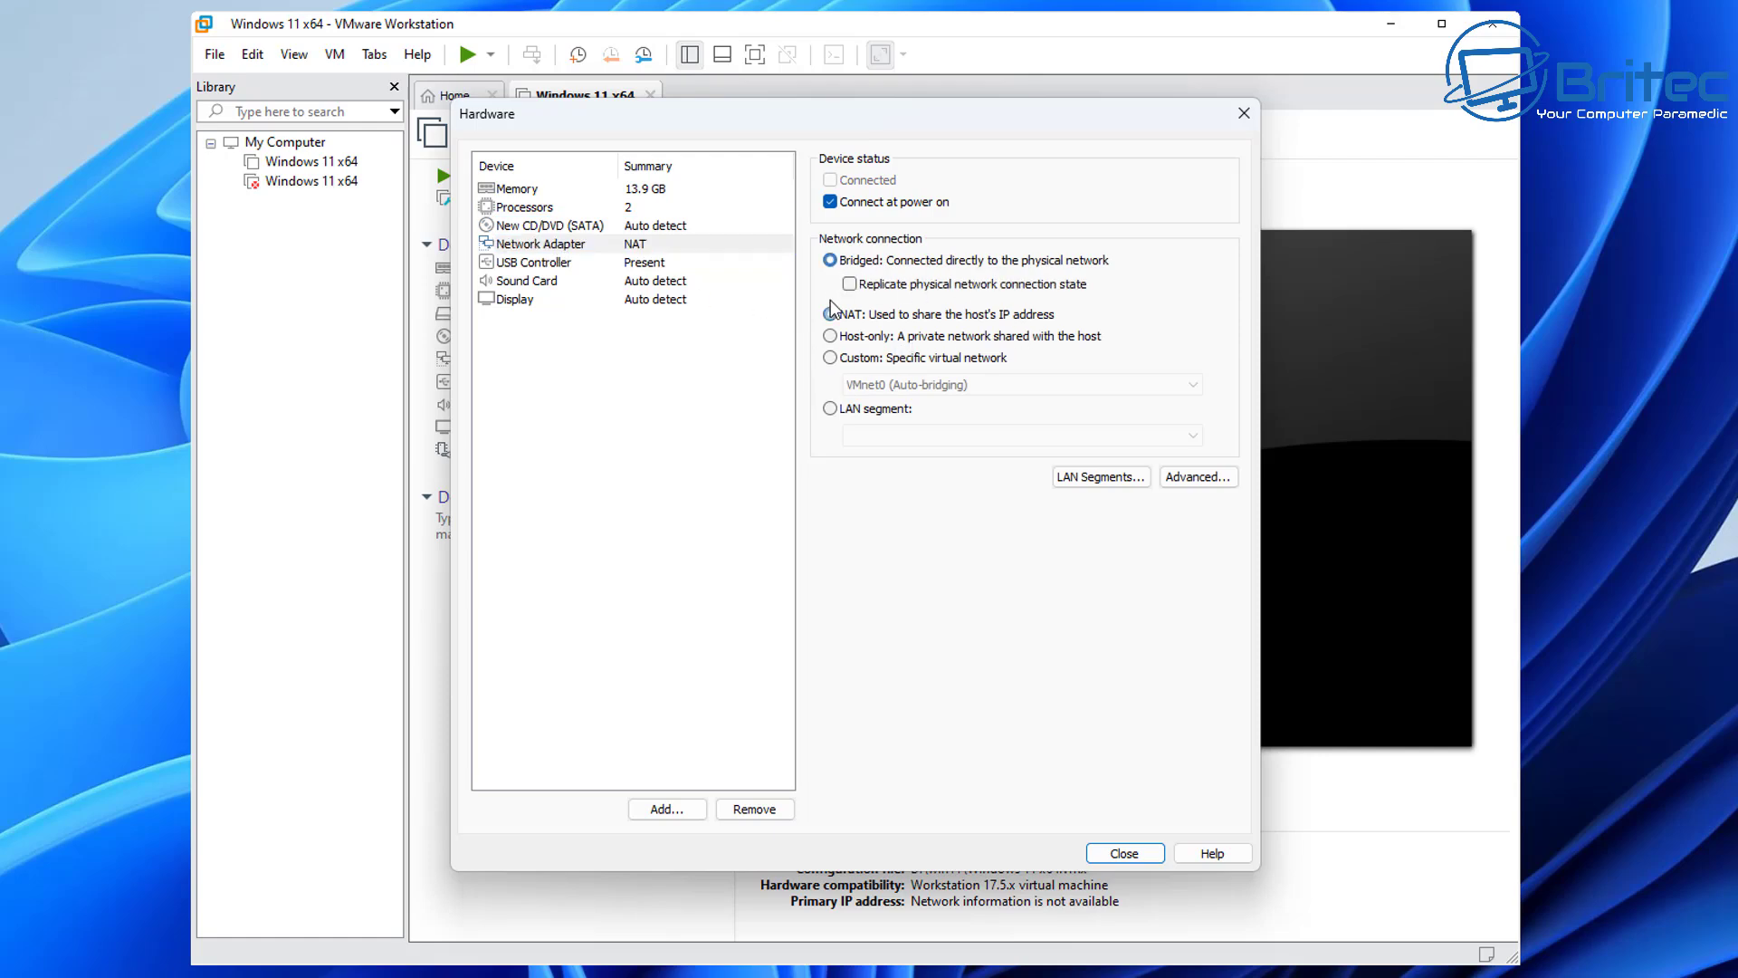
click(1123, 853)
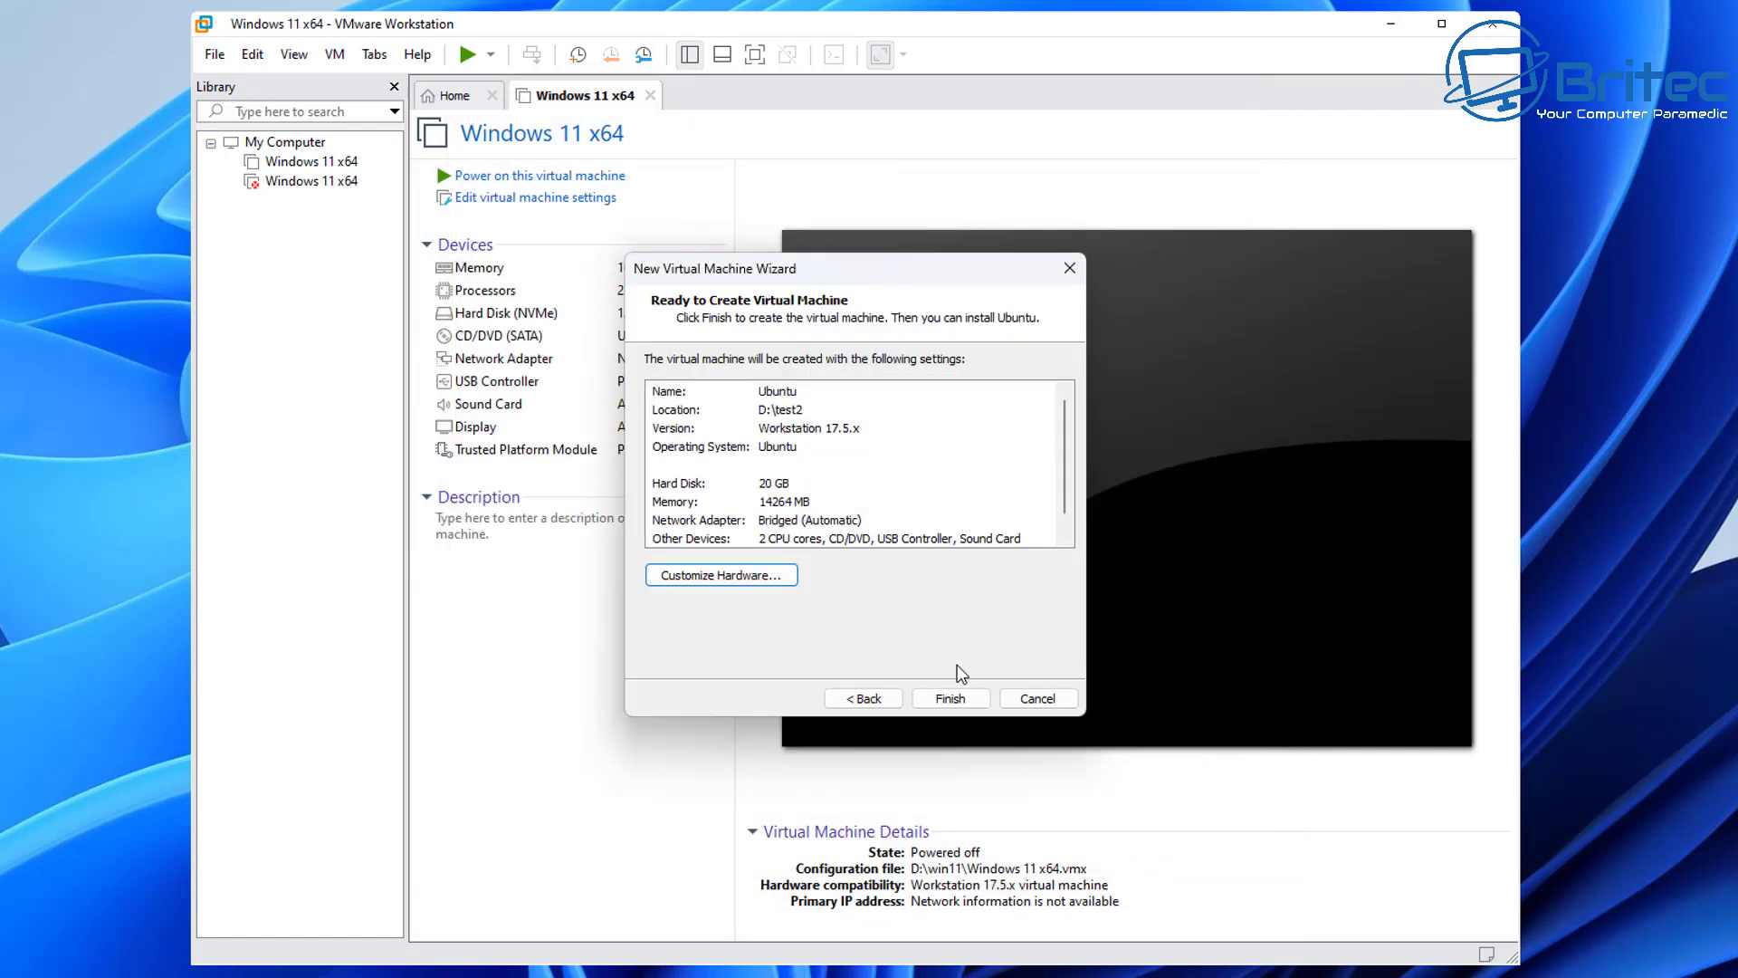
click(949, 698)
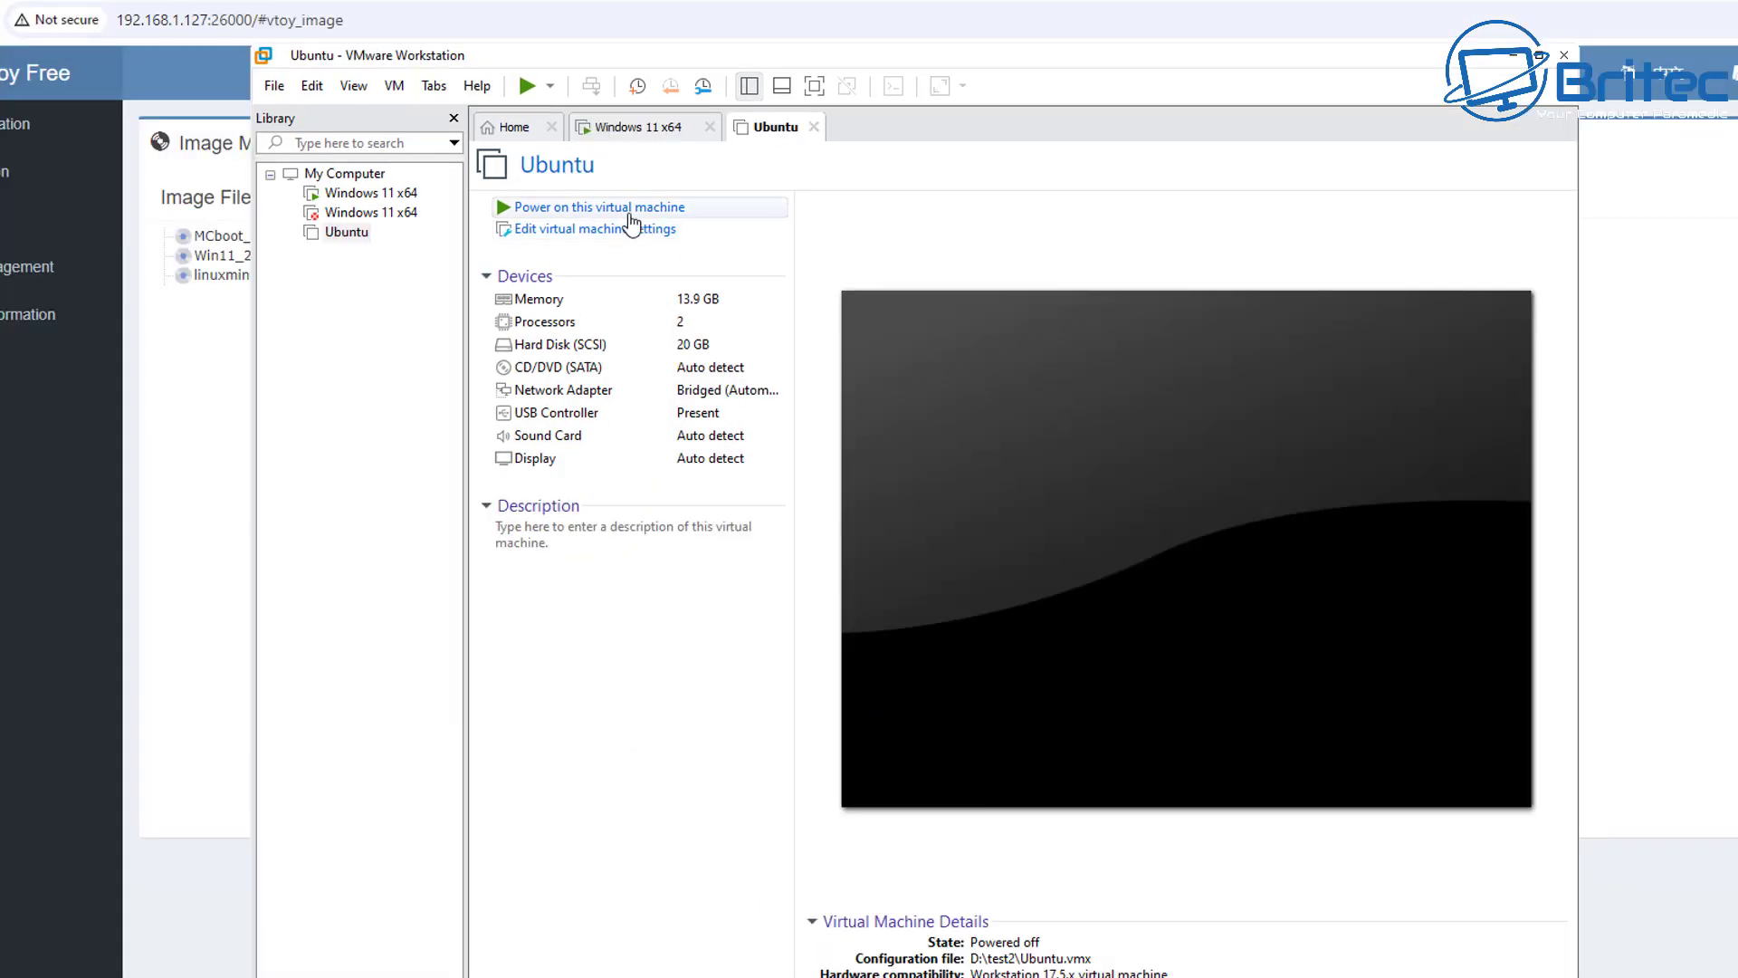
Step: Power on the Ubuntu virtual machine, agree to try connecting device sata0:1 at every power-on, and enlarge the window
click(631, 208)
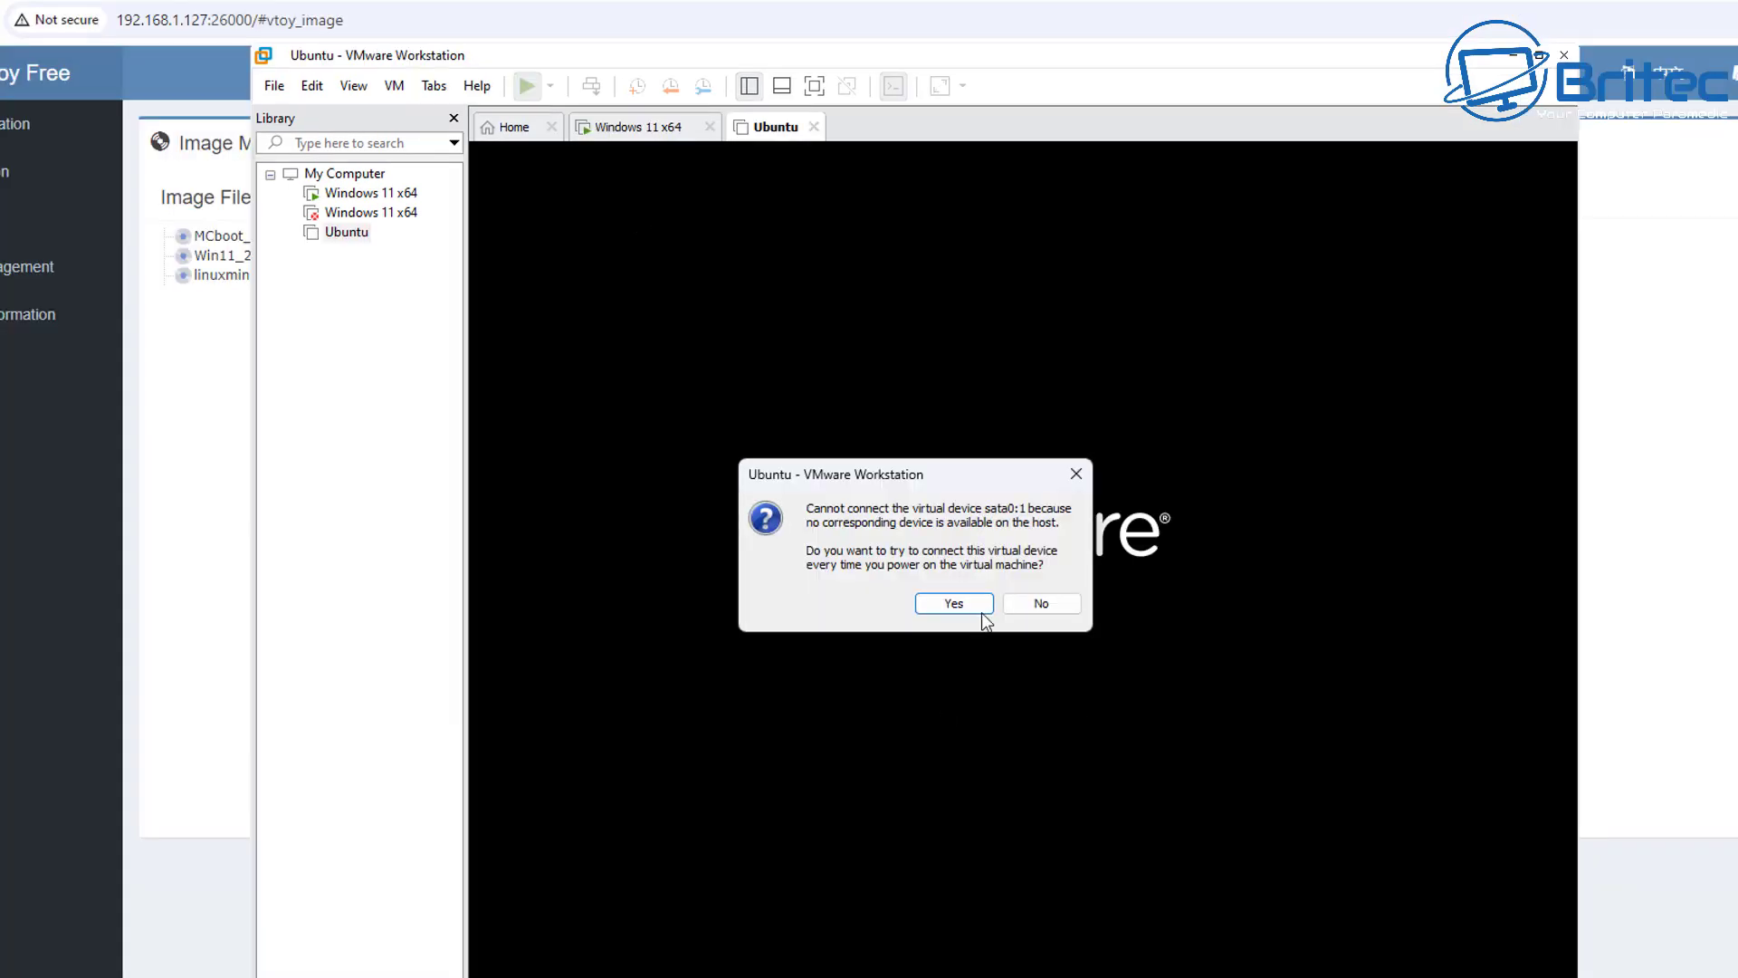
click(953, 604)
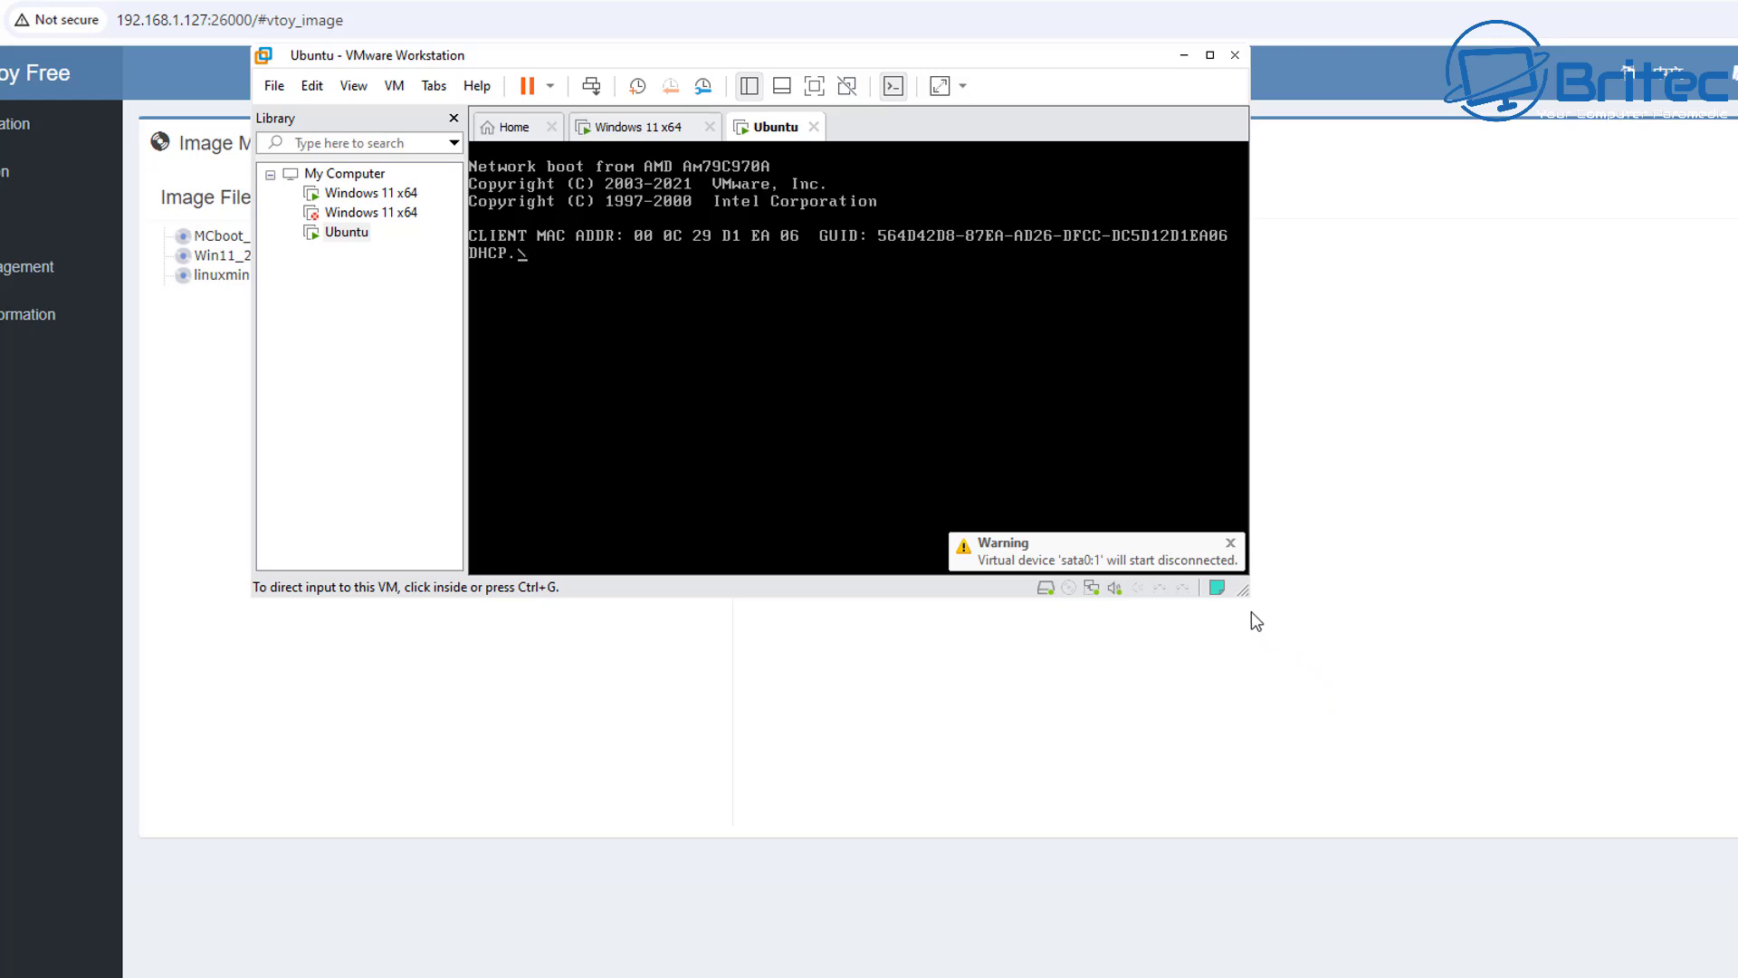
drag(1251, 612, 1657, 956)
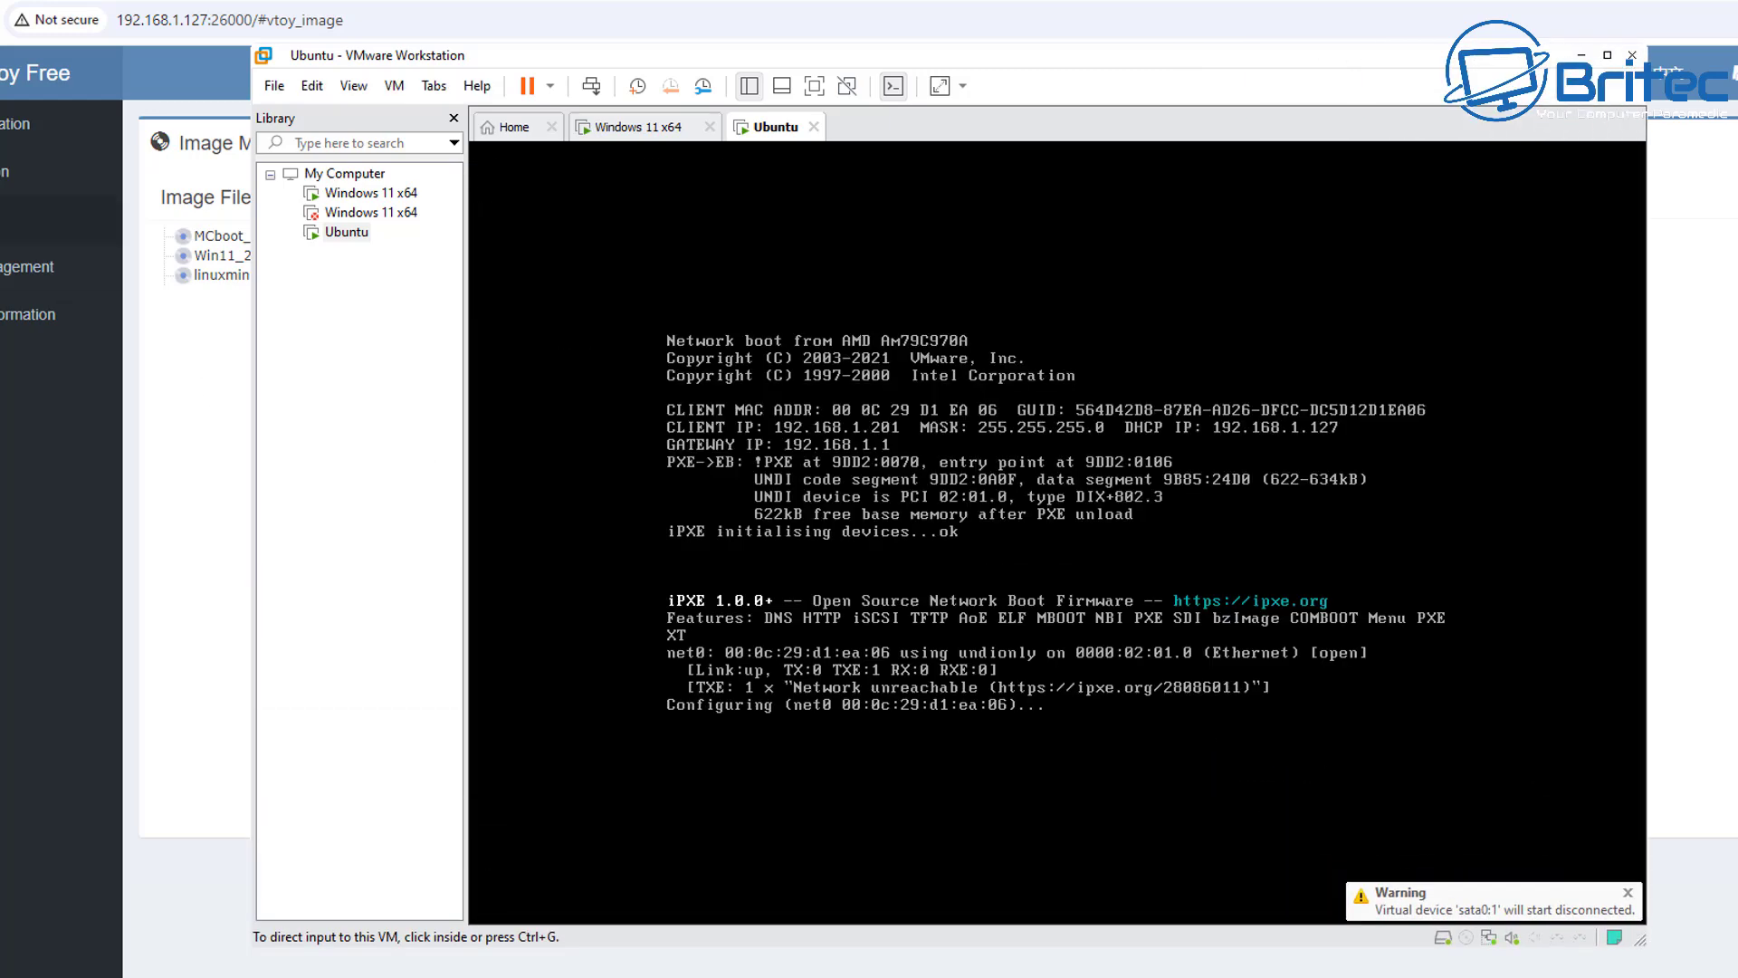
Step: Check the device list in iVentoy's Boot Information and return to the Ubuntu virtual machine
click(15, 124)
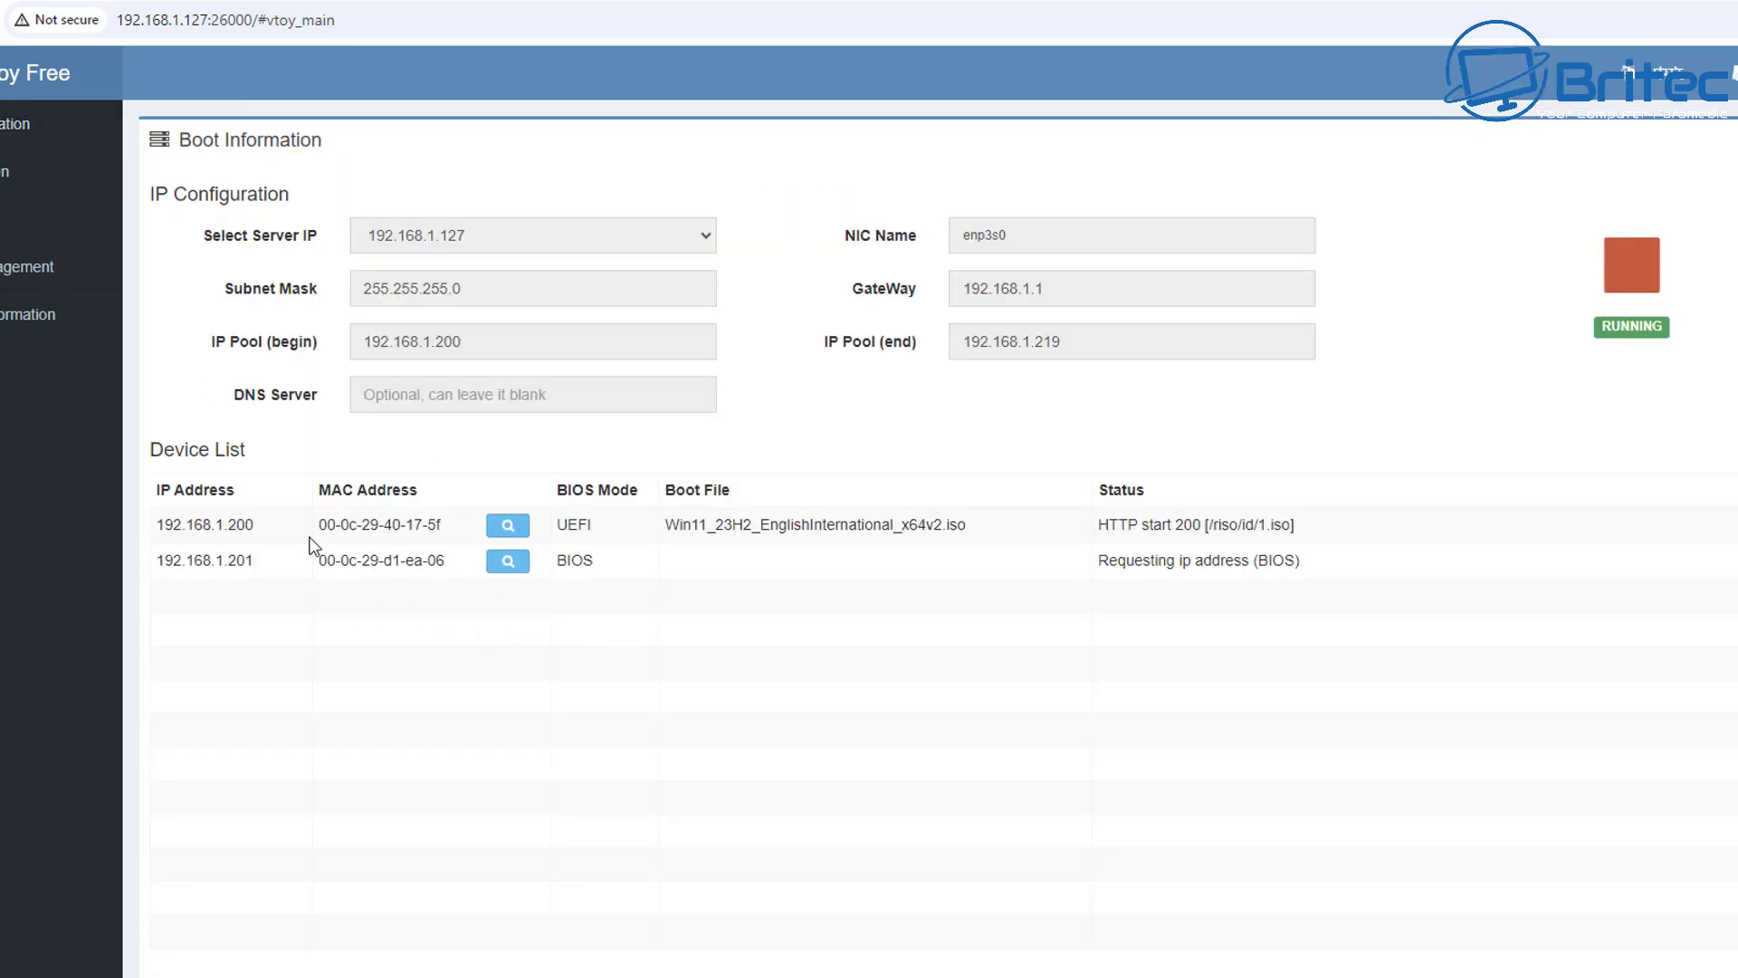
mouse_move(1320, 976)
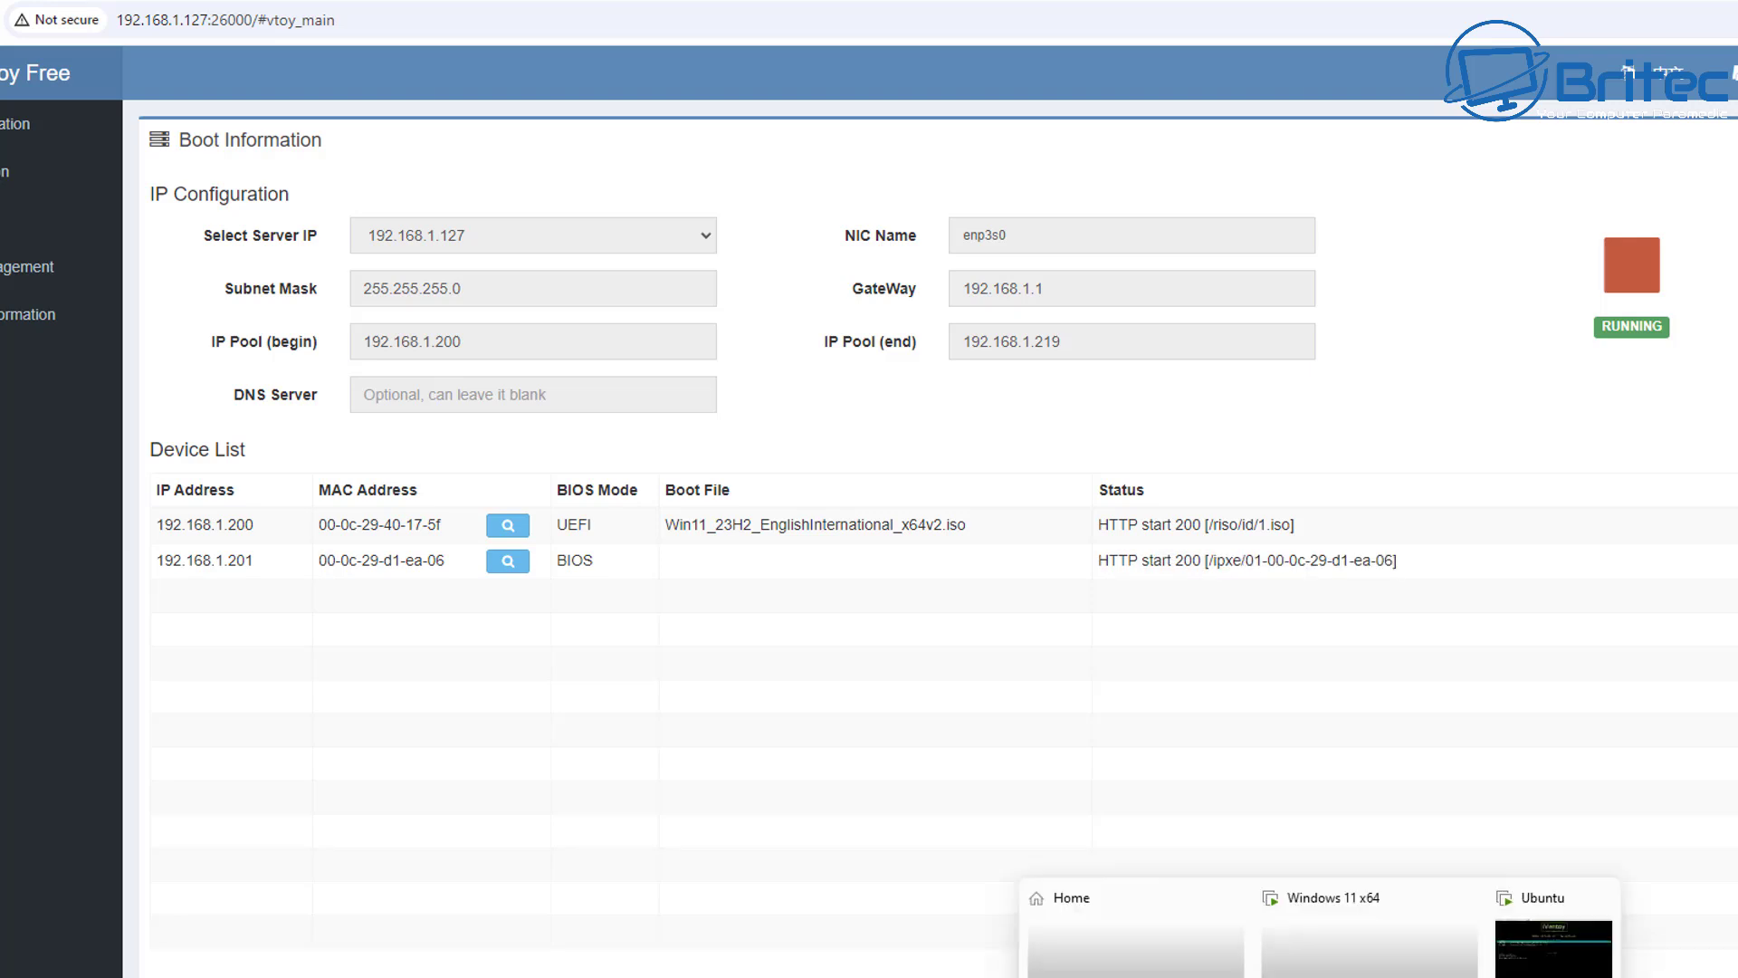
click(1567, 974)
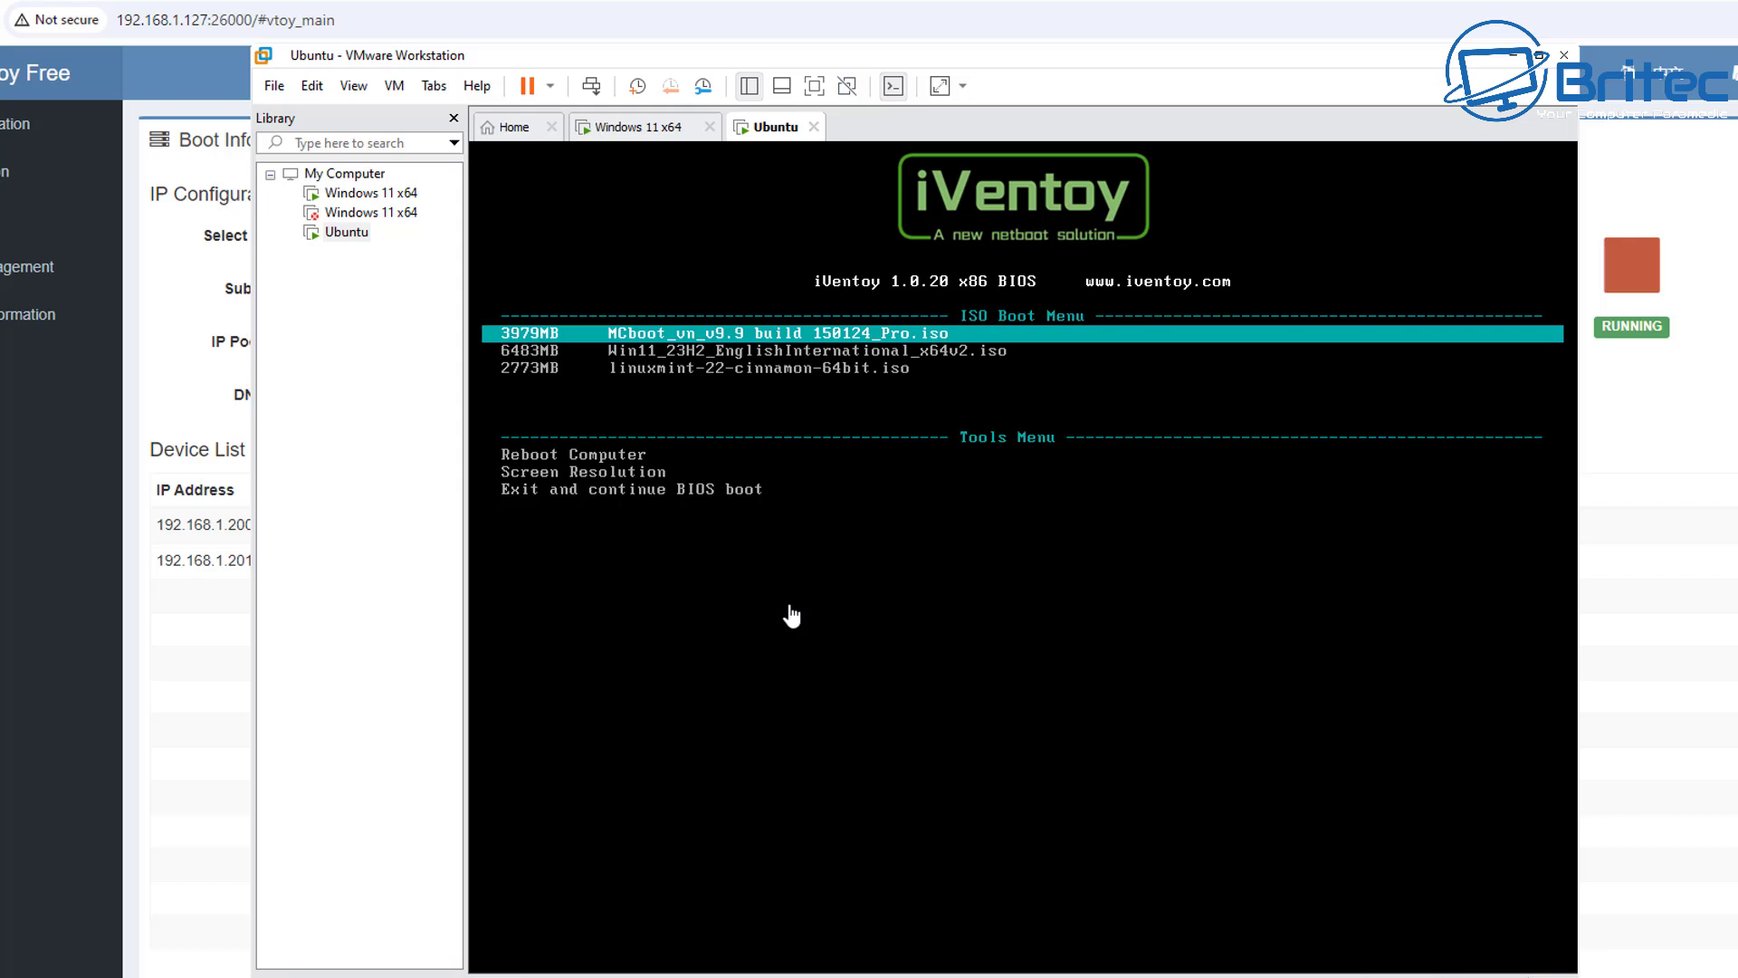
Step: Boot linuxmint-22-cinnamon-64bit.iso from the iVentoy boot menu in the Ubuntu virtual machine
click(820, 525)
key(Down)
key(Down)
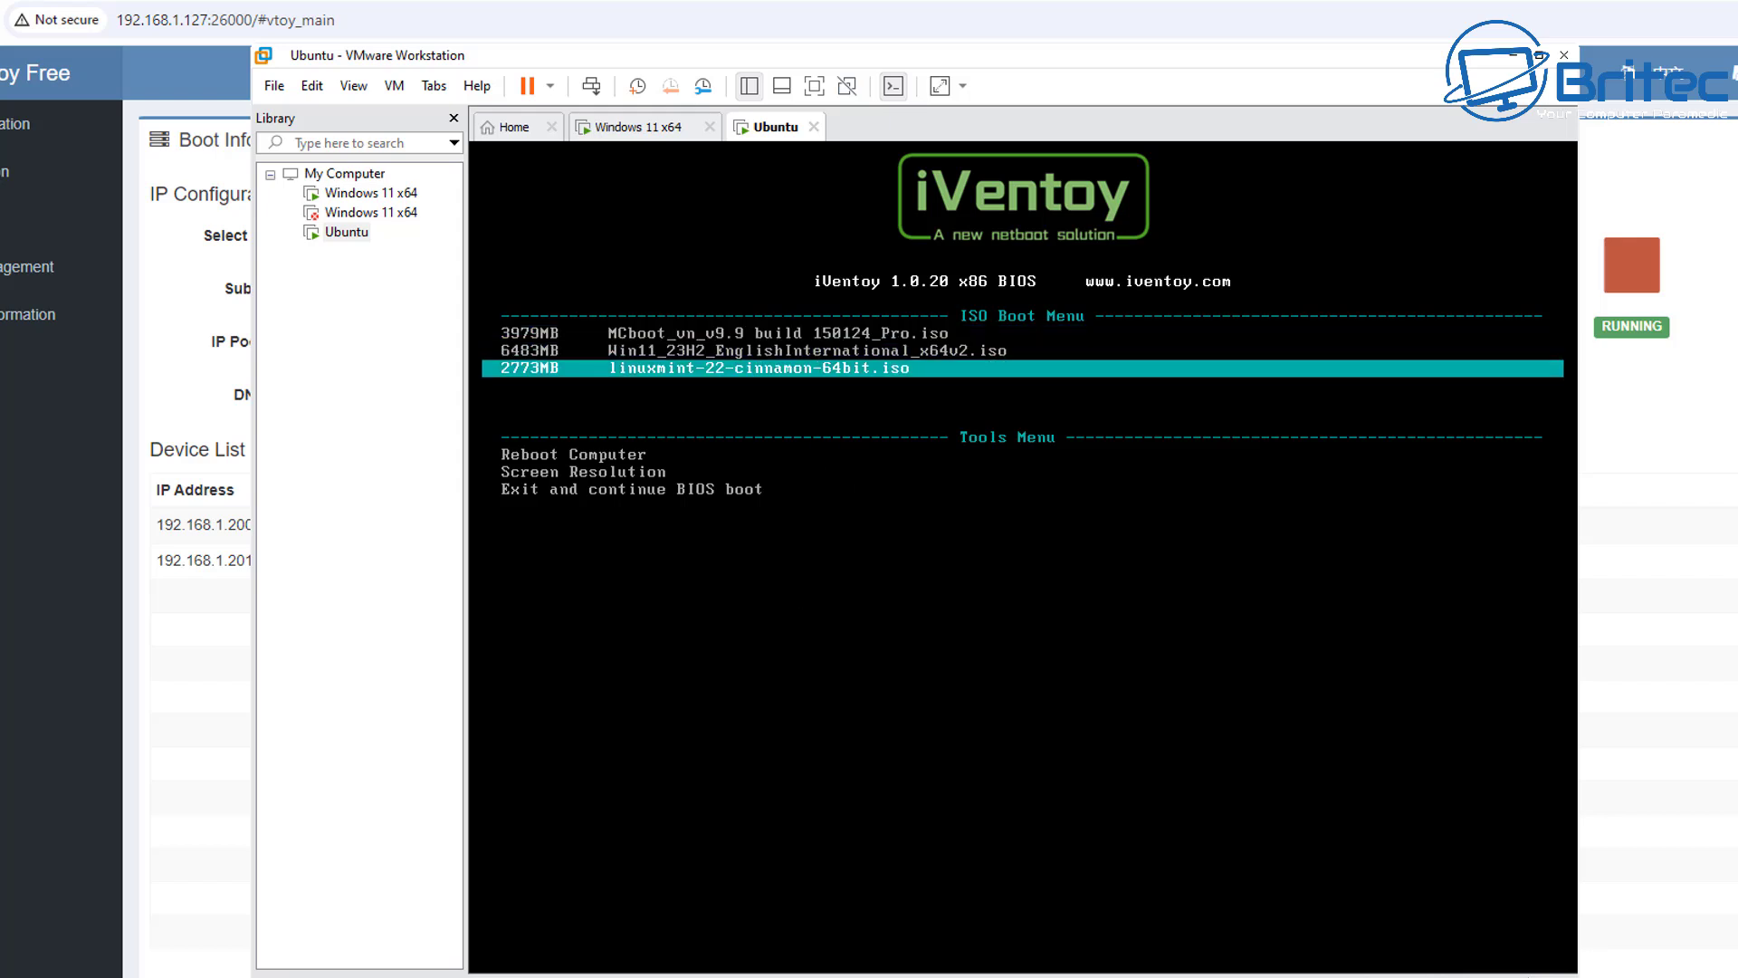
key(Return)
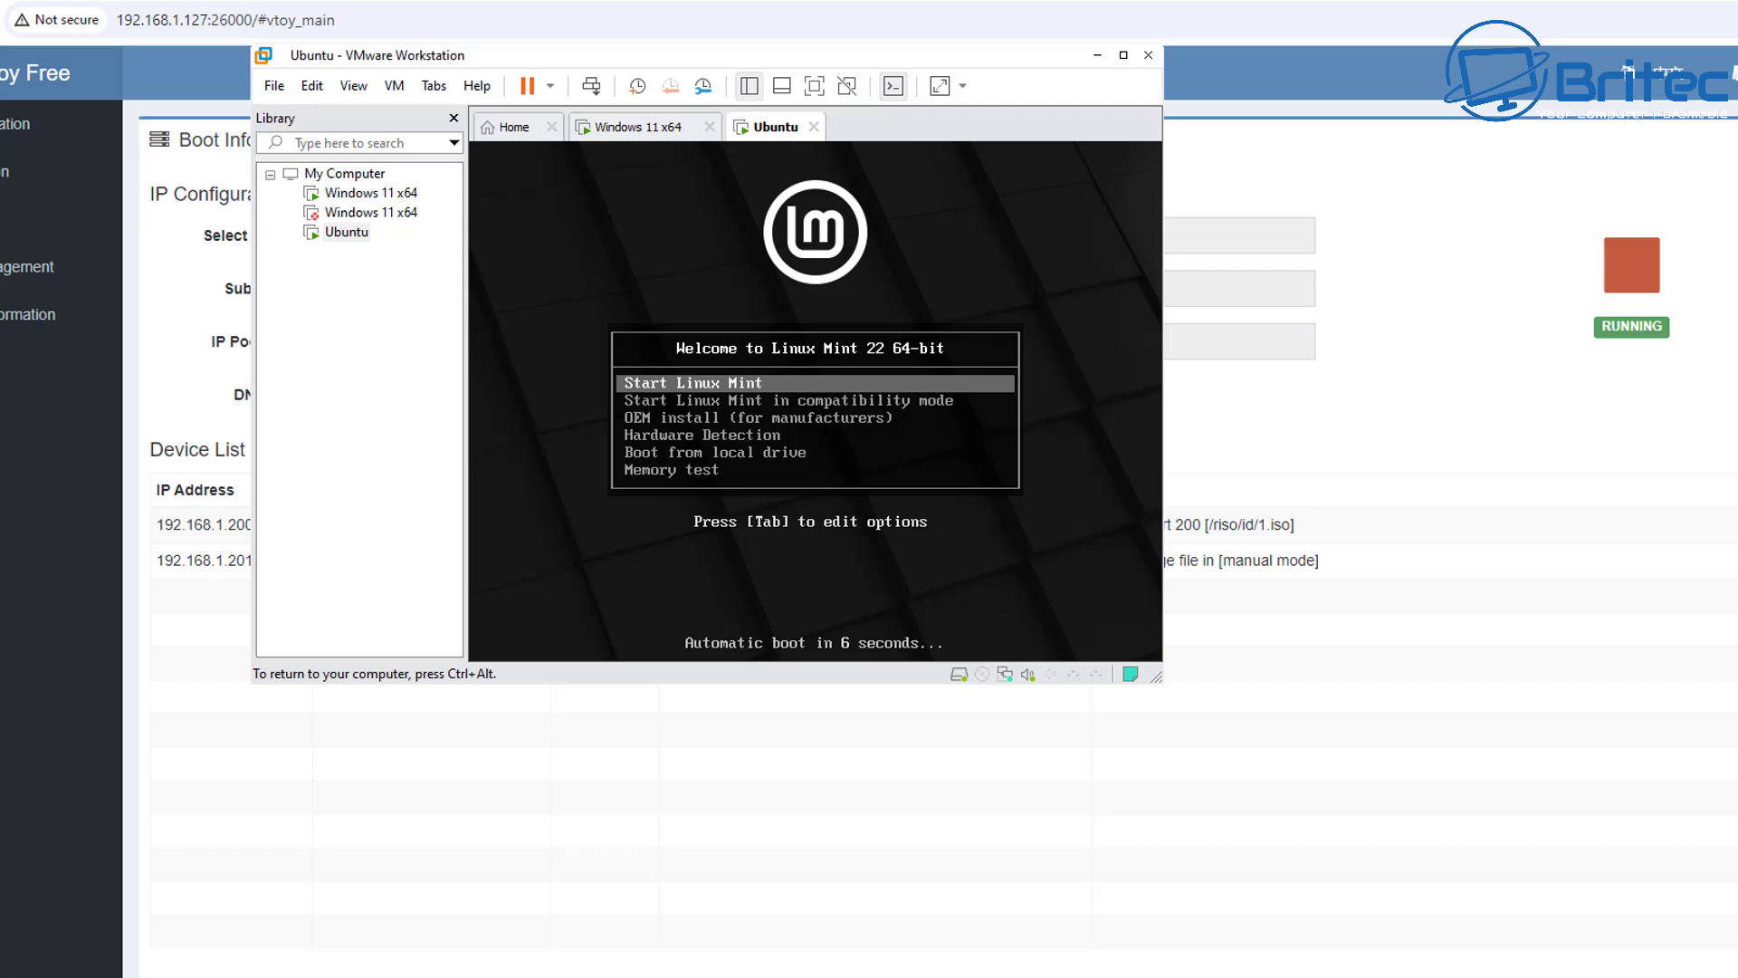
Step: Start Linux Mint from its welcome boot menu, release input from the guest and resize the VMware window
key(Up)
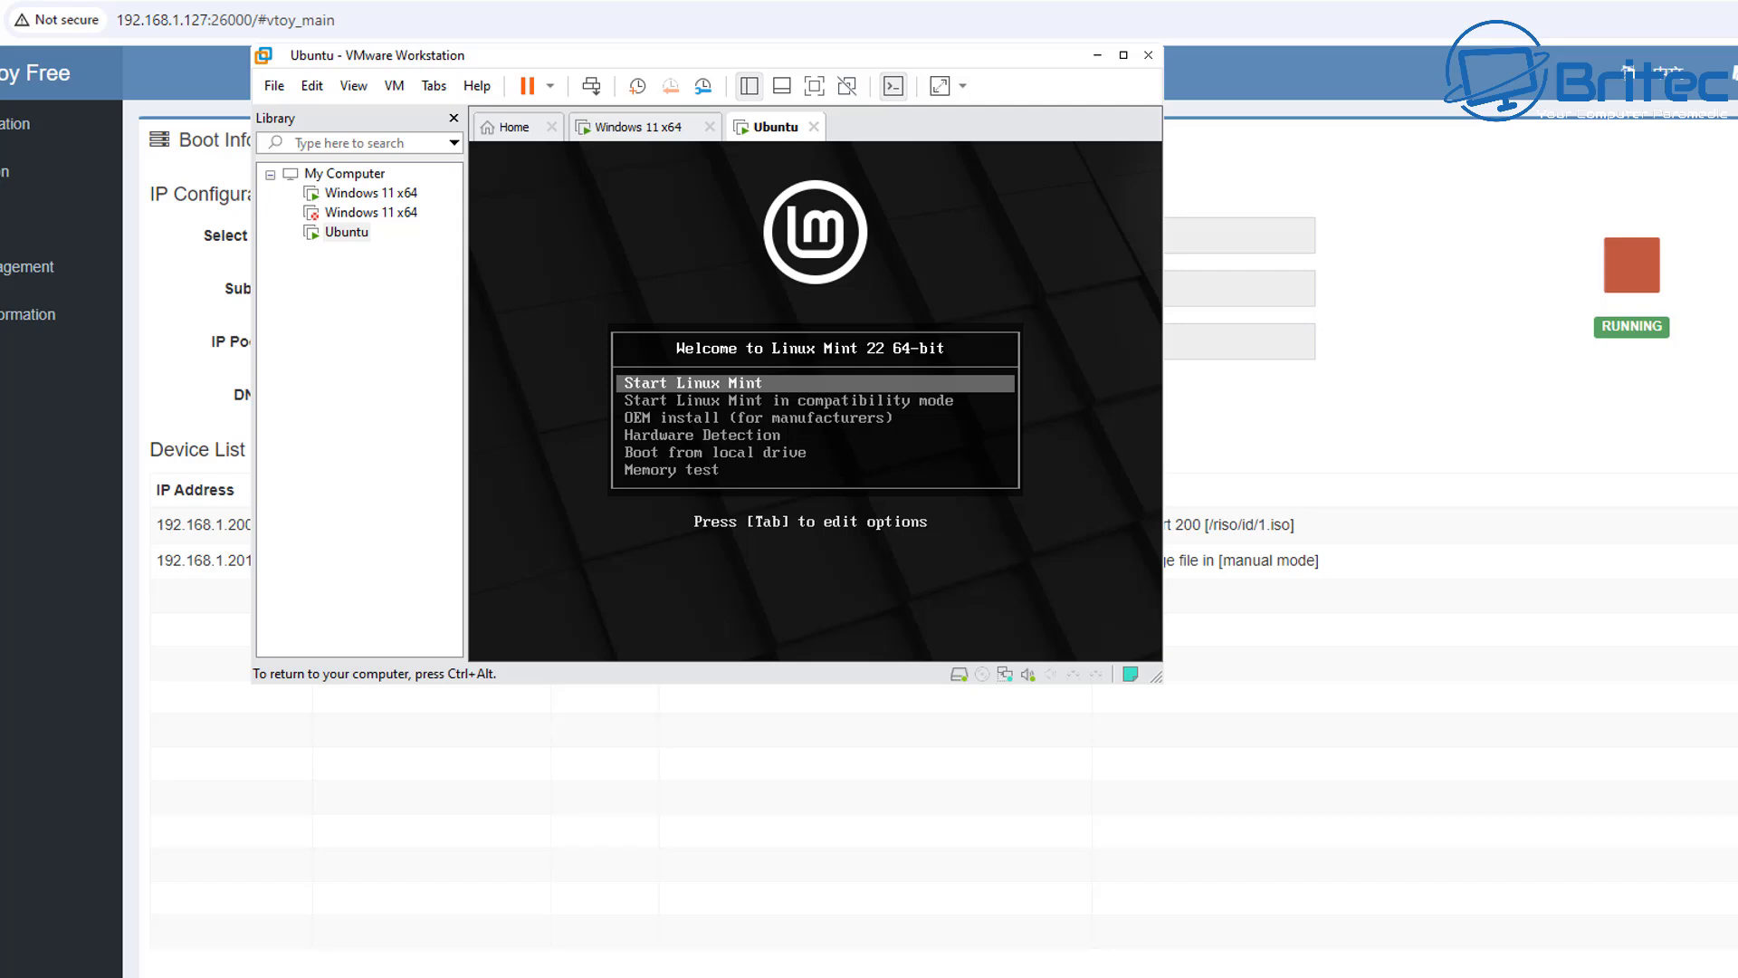
key(Return)
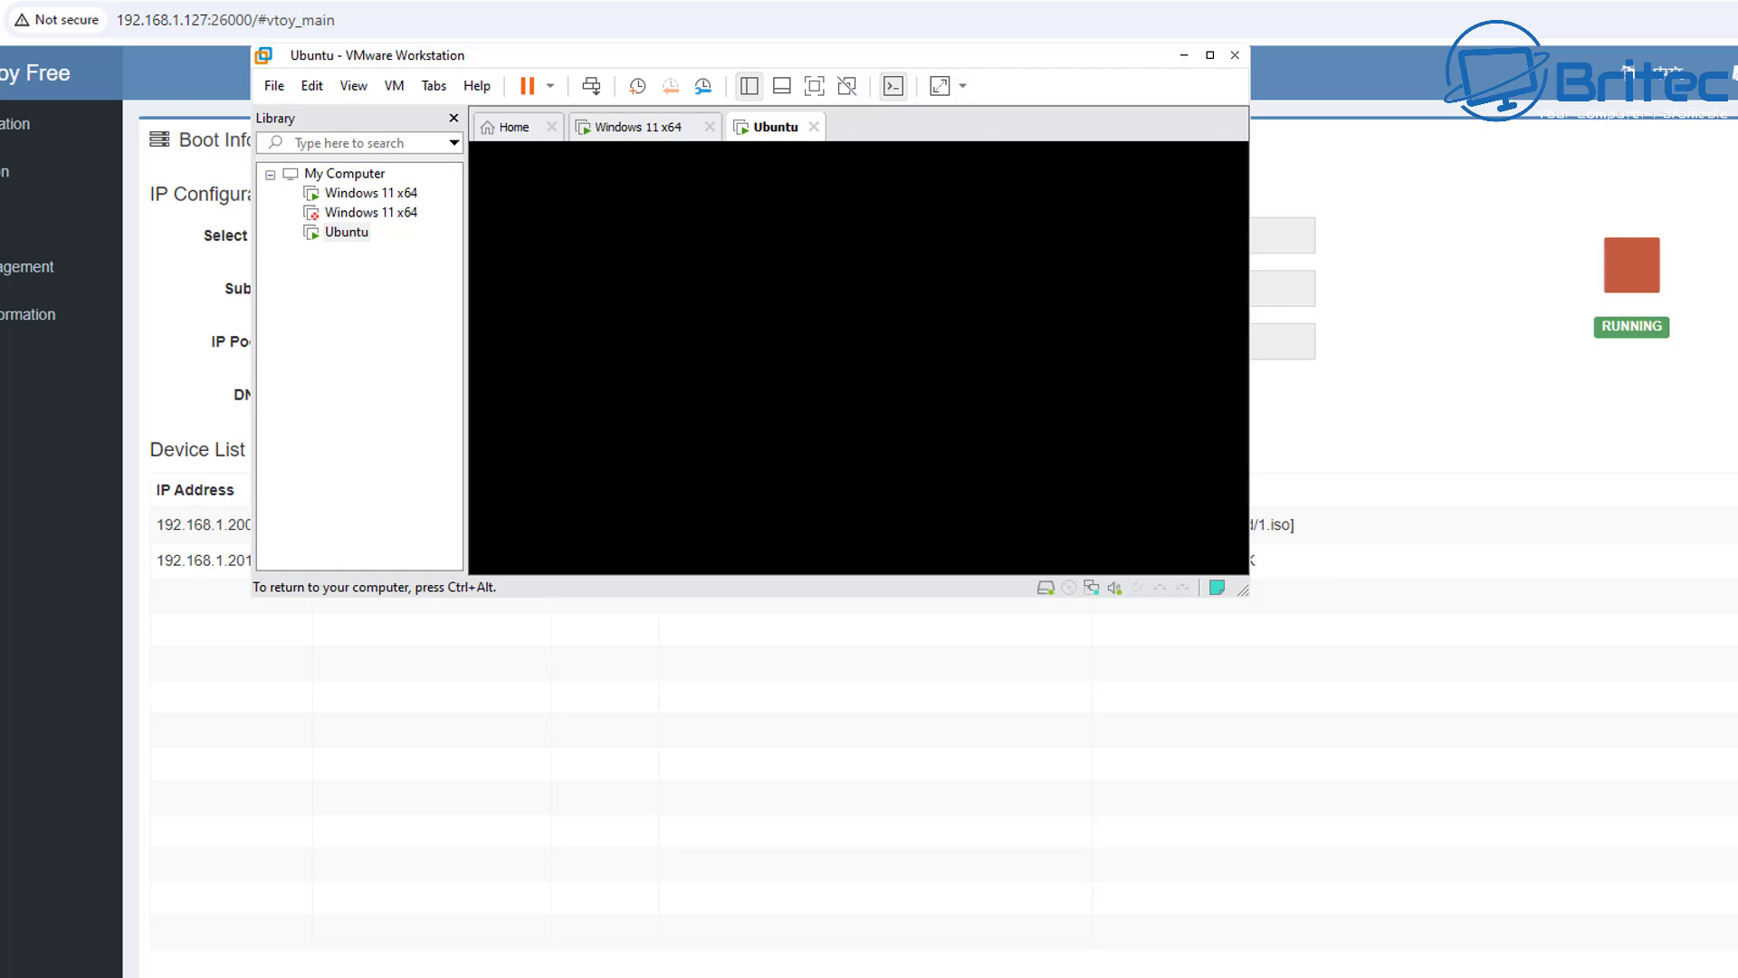
key(ctrl+alt)
drag(1245, 590, 1509, 941)
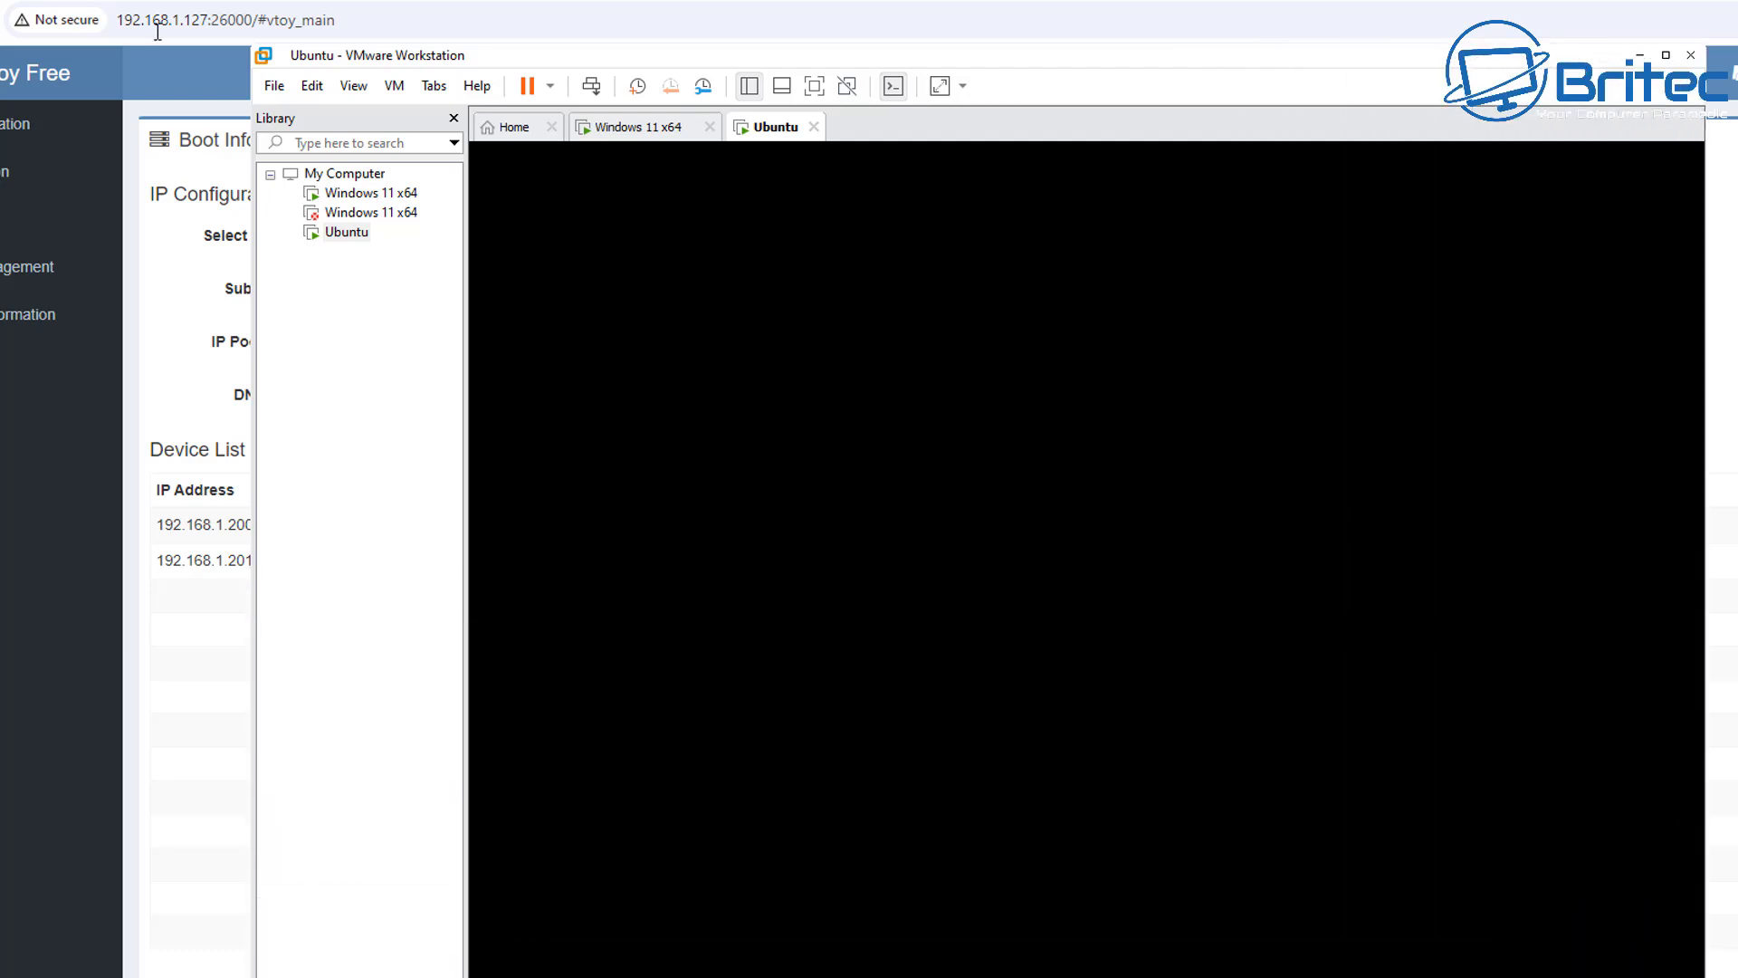
drag(1705, 974, 1163, 683)
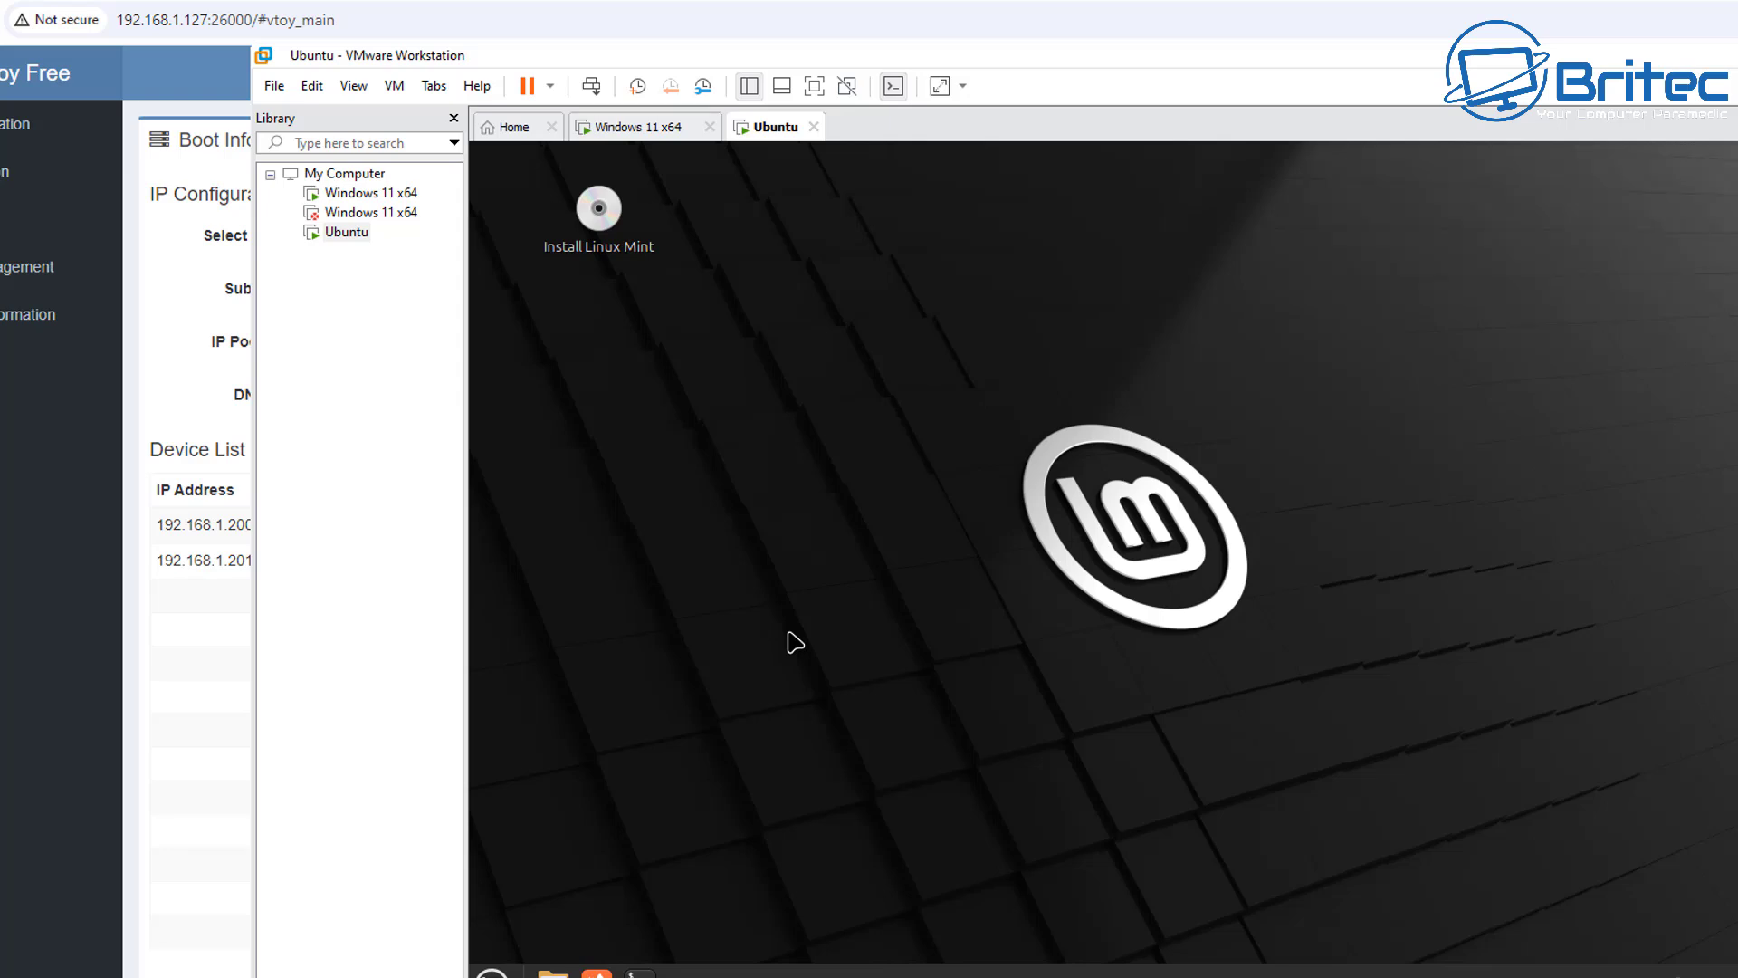
right_click(333, 277)
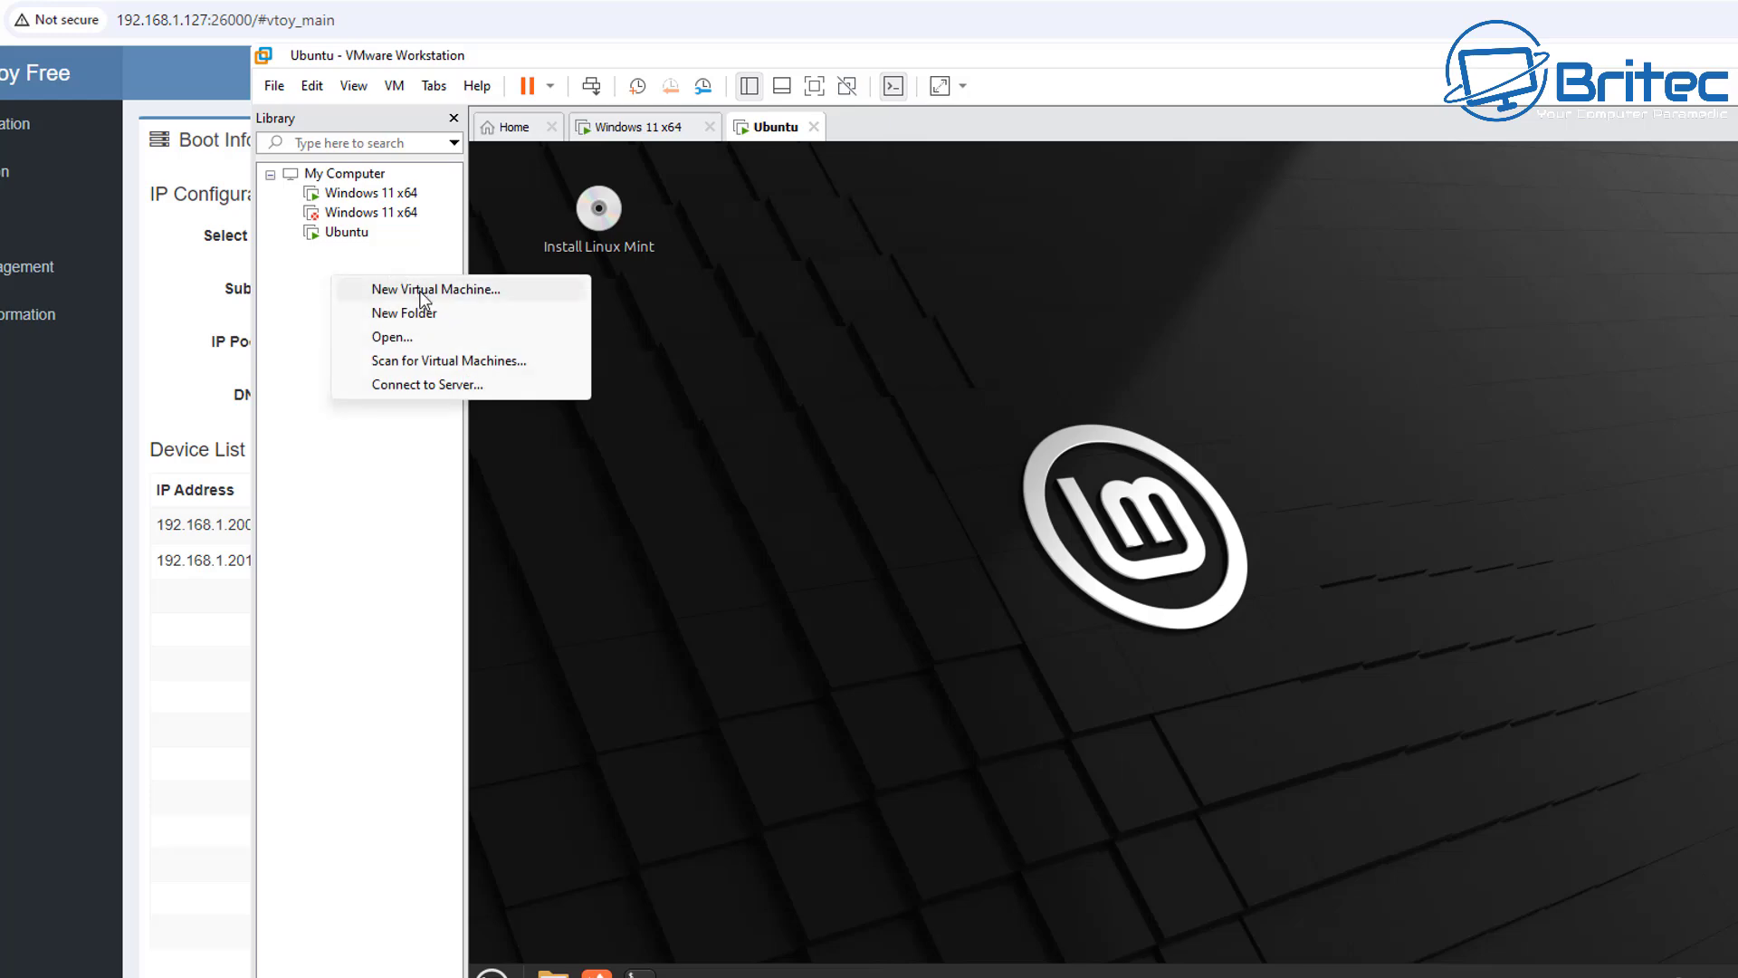
click(344, 509)
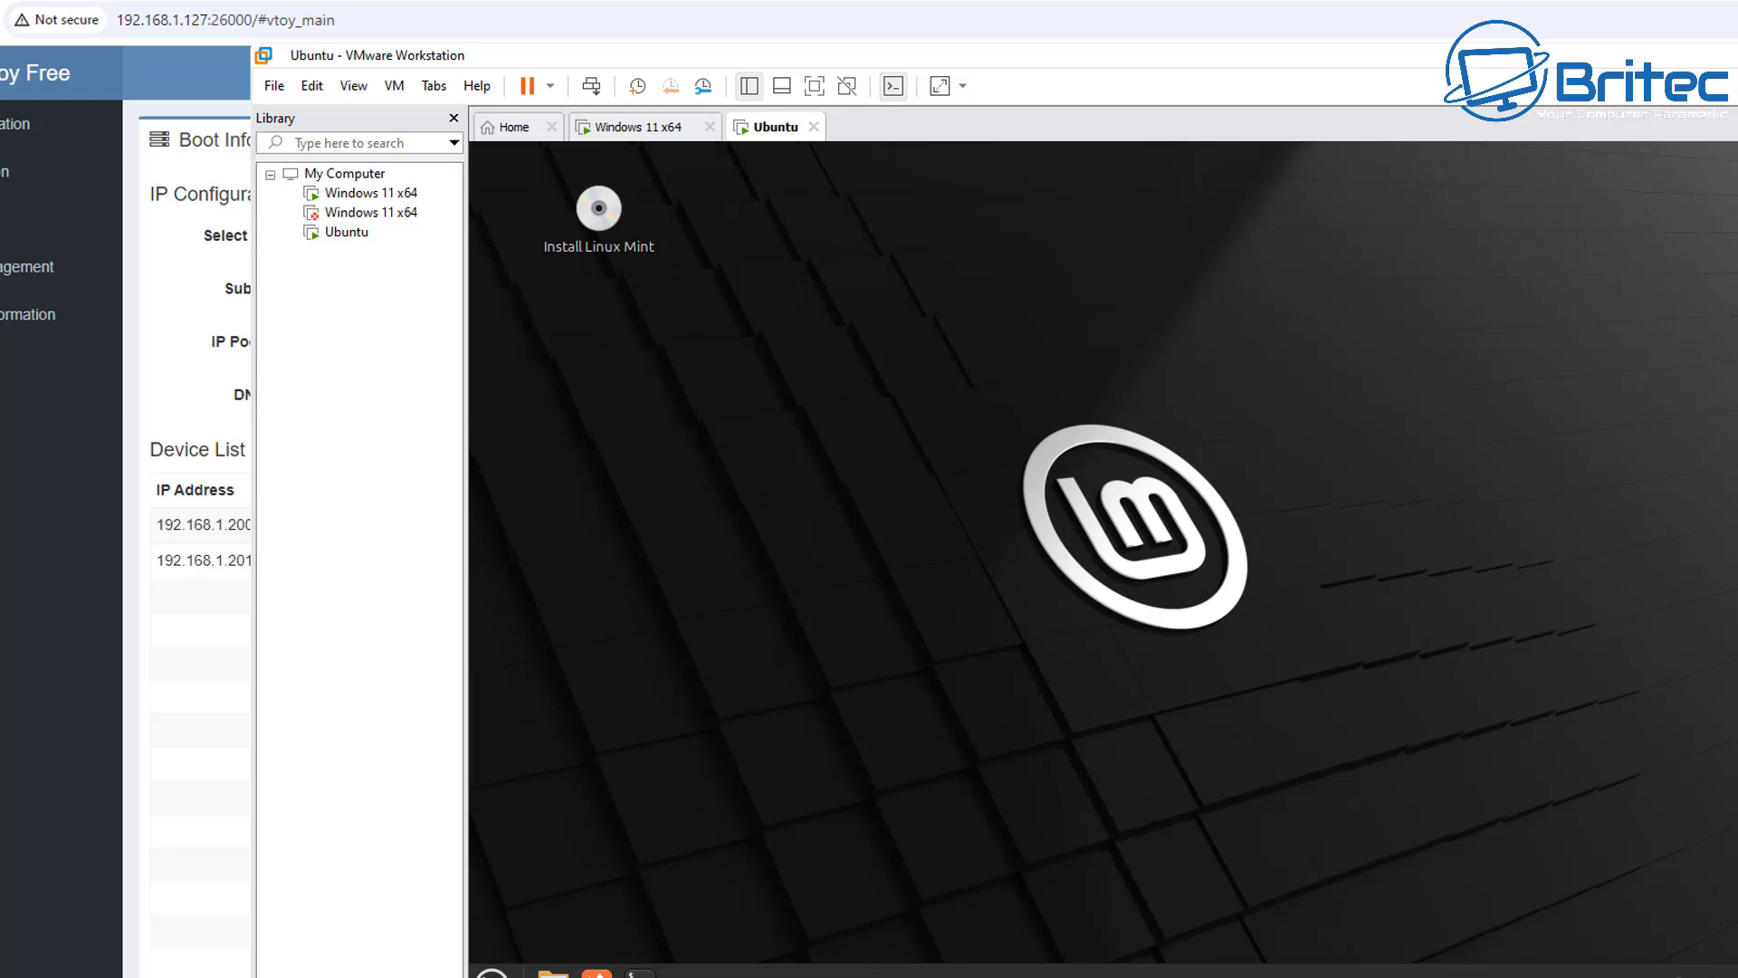
click(491, 972)
click(492, 973)
click(491, 973)
click(491, 972)
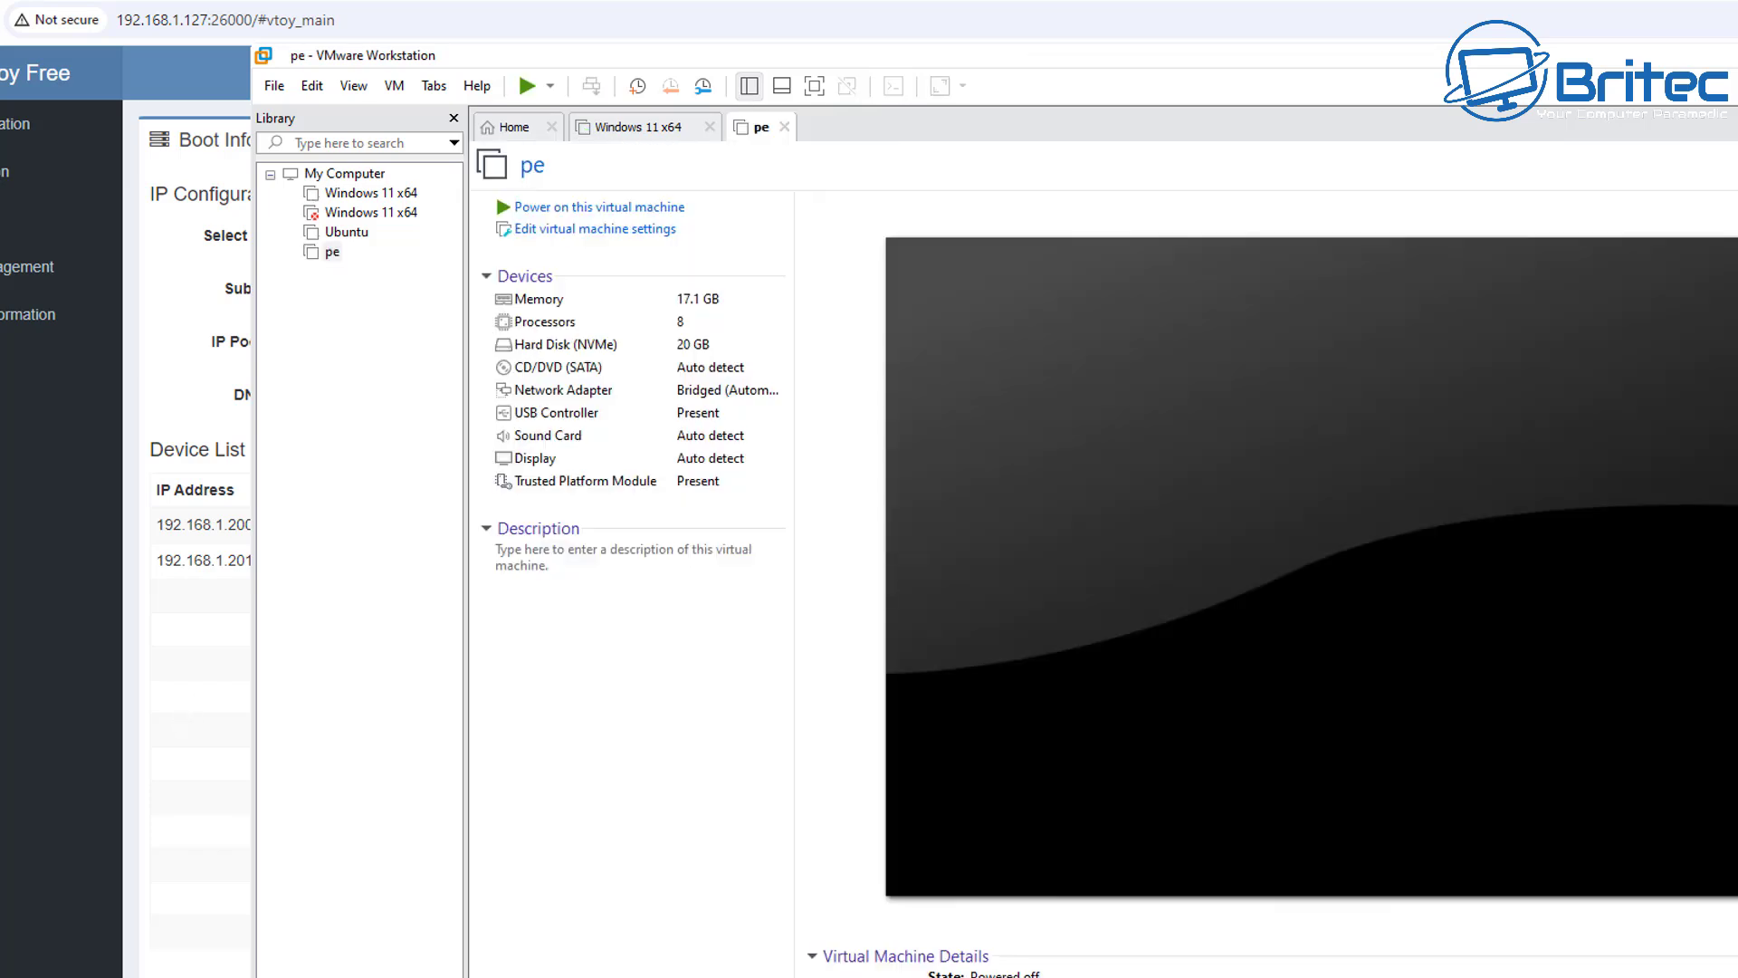
Step: Power on the pe virtual machine, agreeing to connect sata0:1 every time, and boot MCboot_vn_v9.9 build 150124_Pro.iso into Win Pe 11x64 UEFI Full Ram 4G
key(ctrl+b)
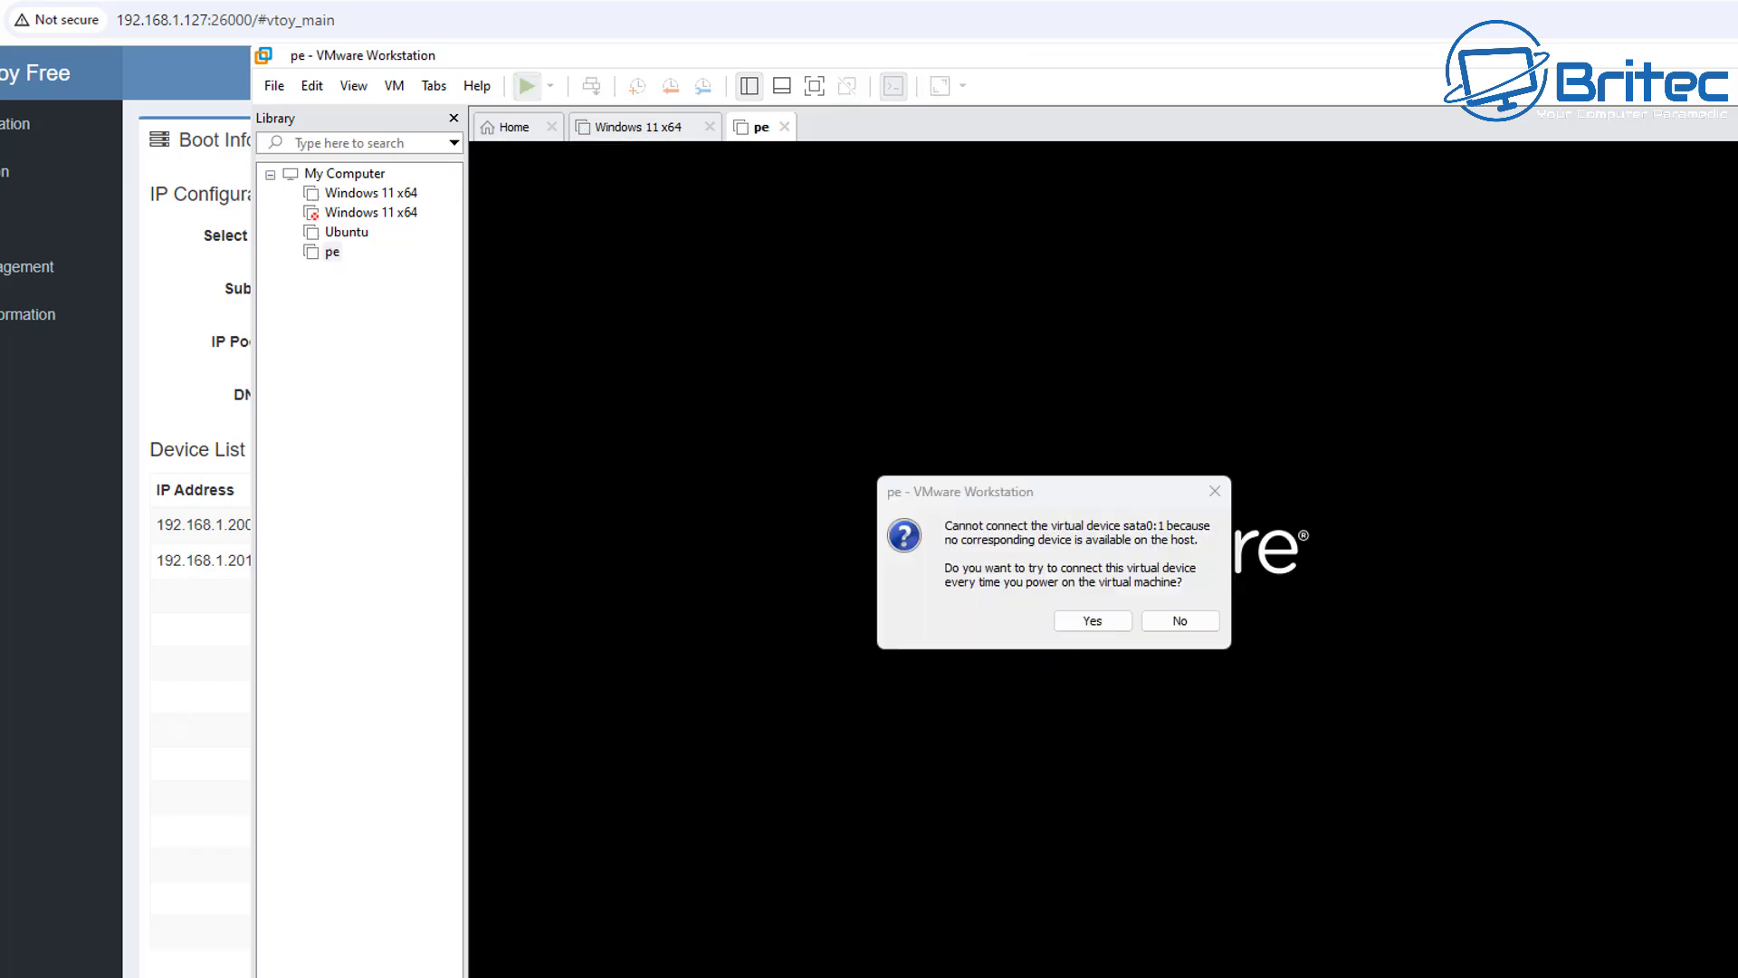
click(1093, 621)
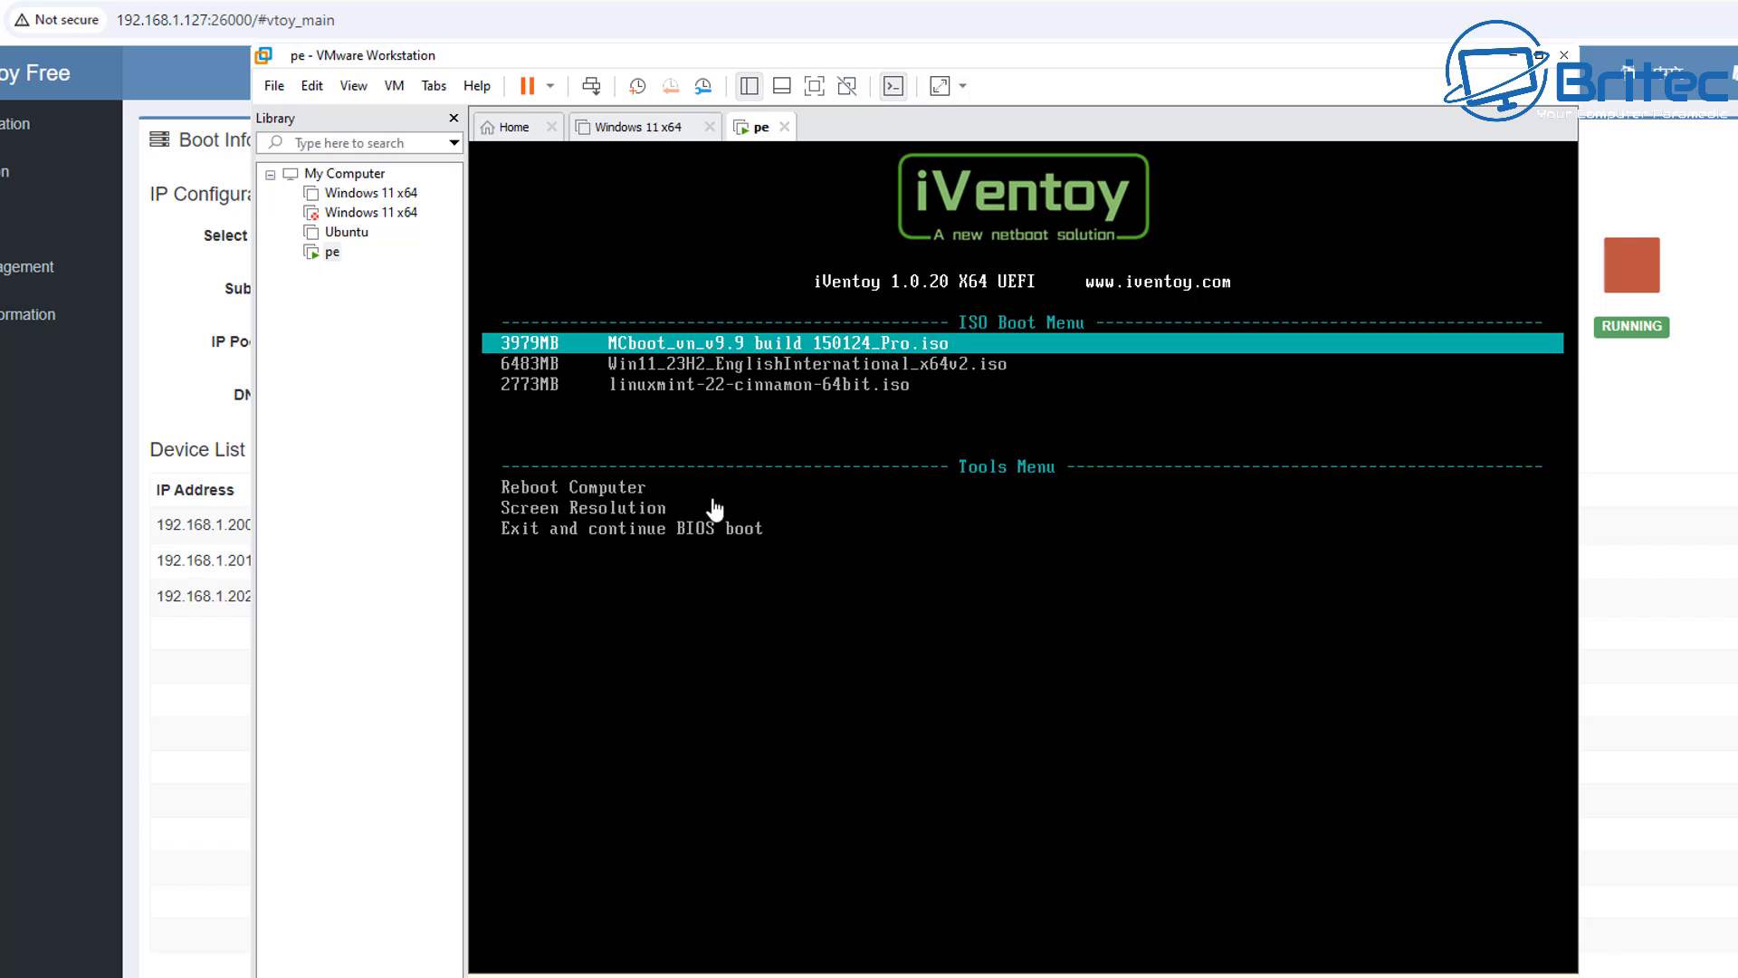
click(720, 532)
key(Return)
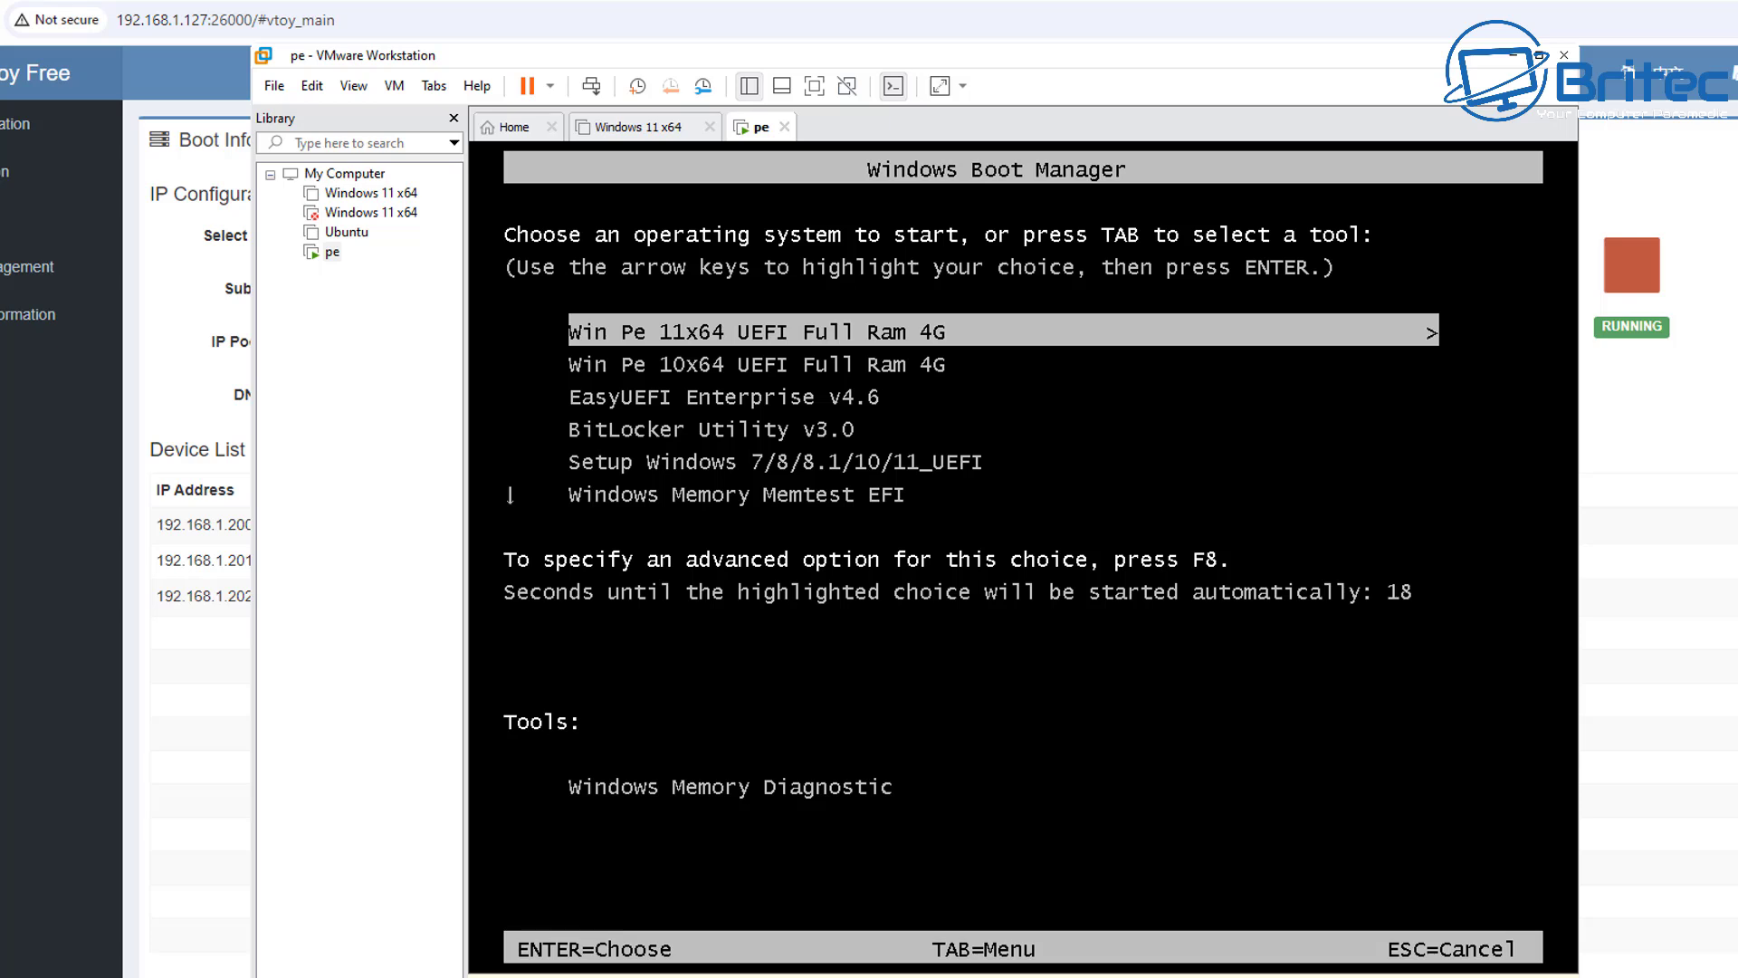
key(Return)
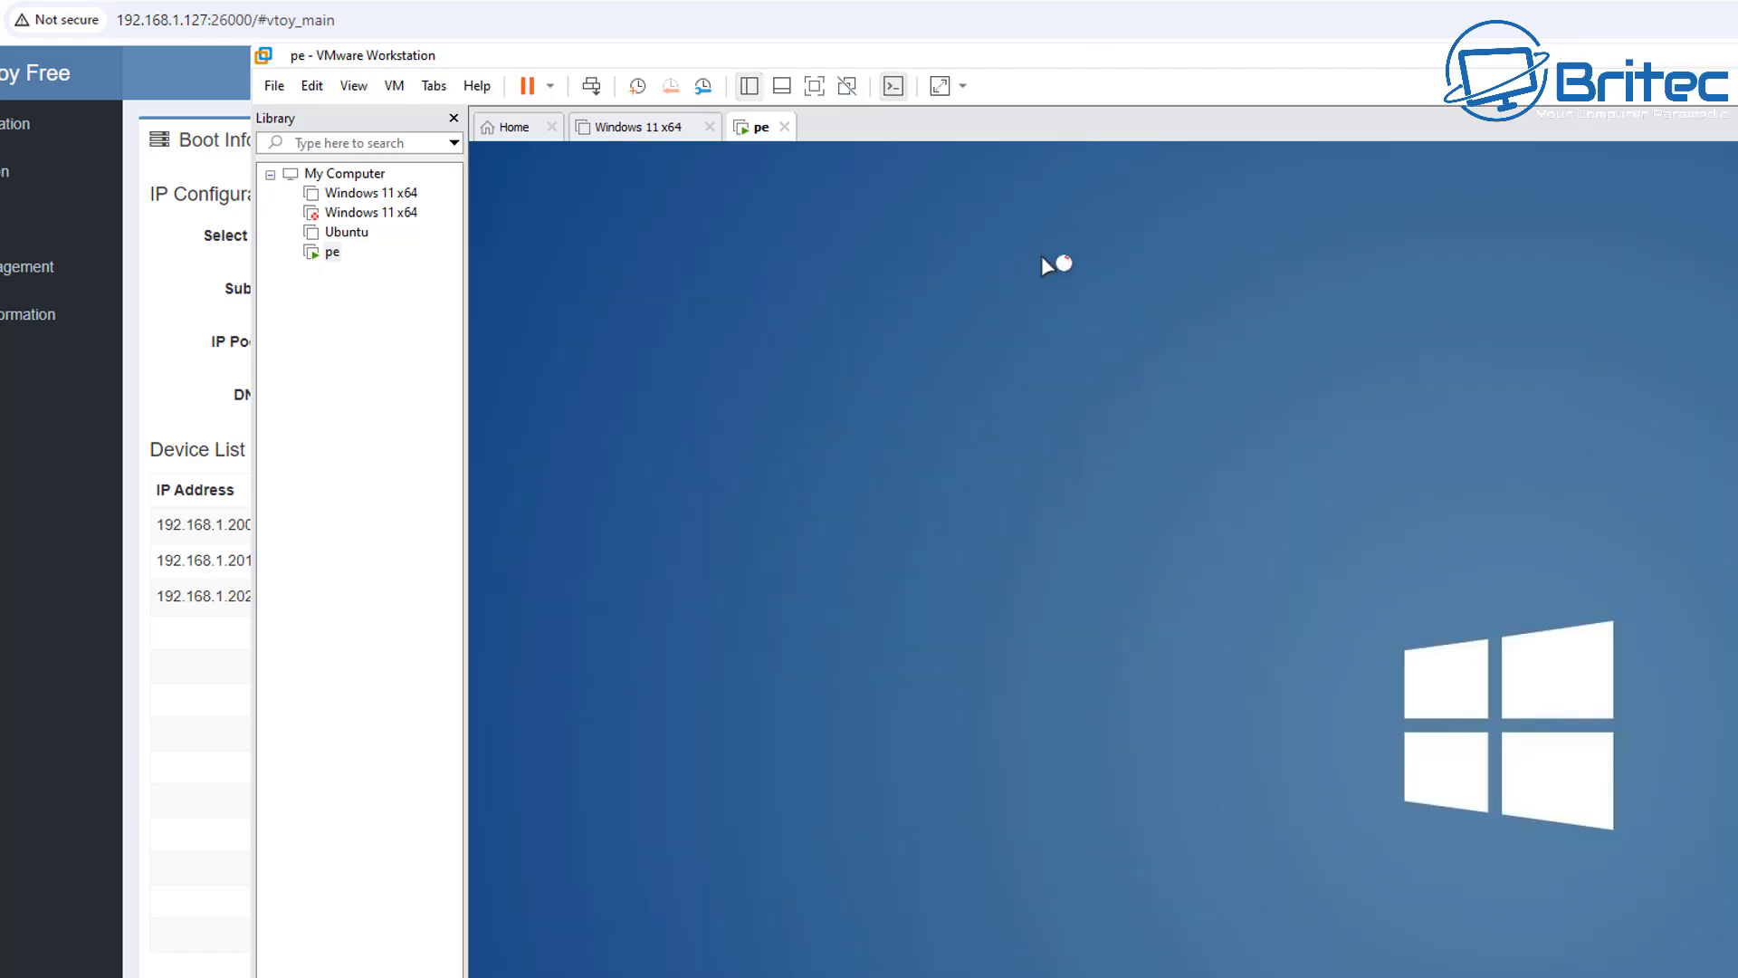
key(ctrl+alt+Return)
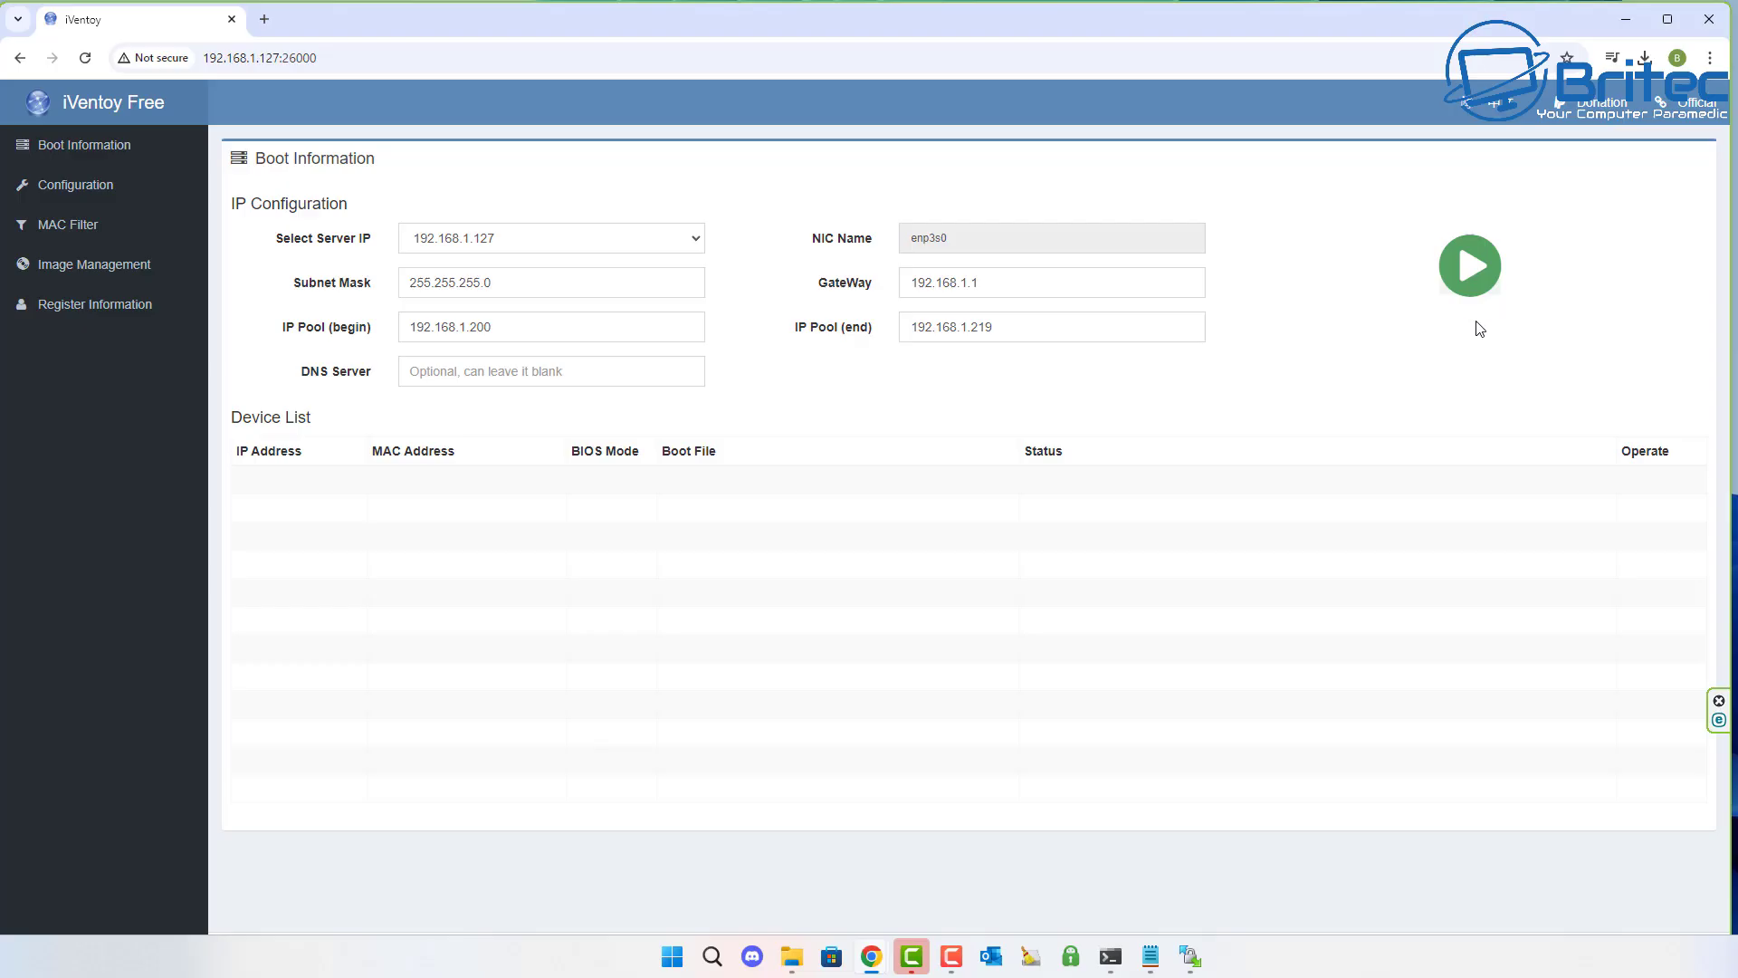
Step: Close the browser window showing iVentoy's Boot Information page
click(1708, 19)
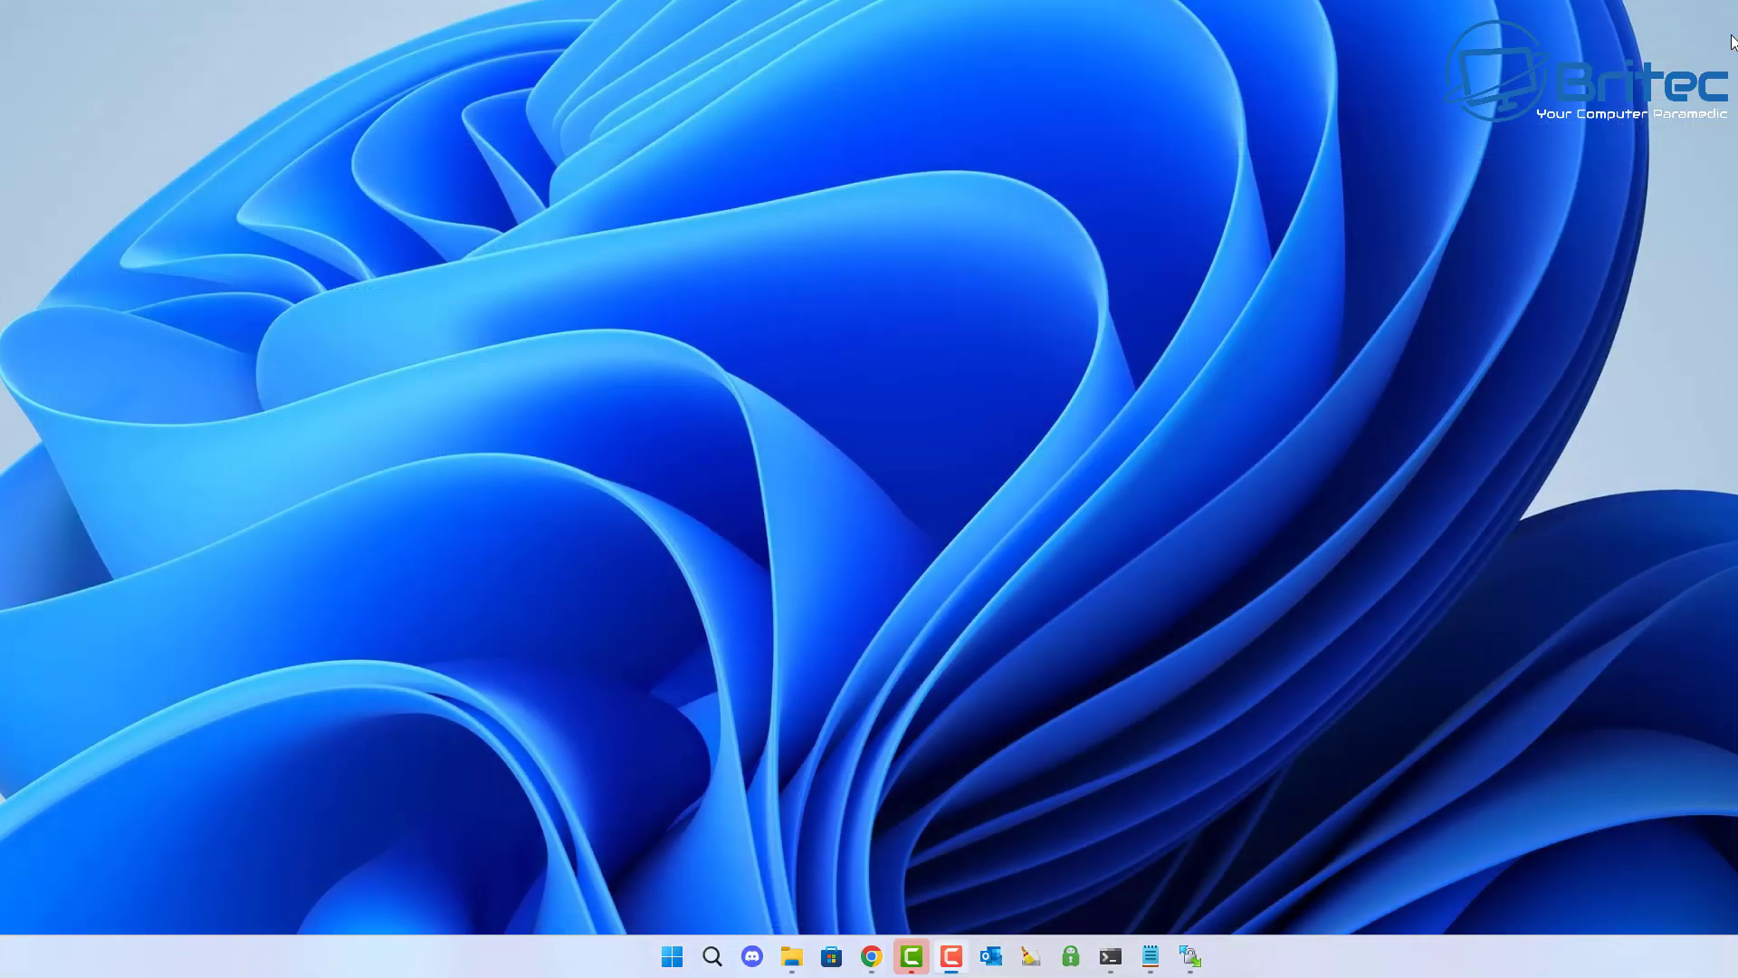